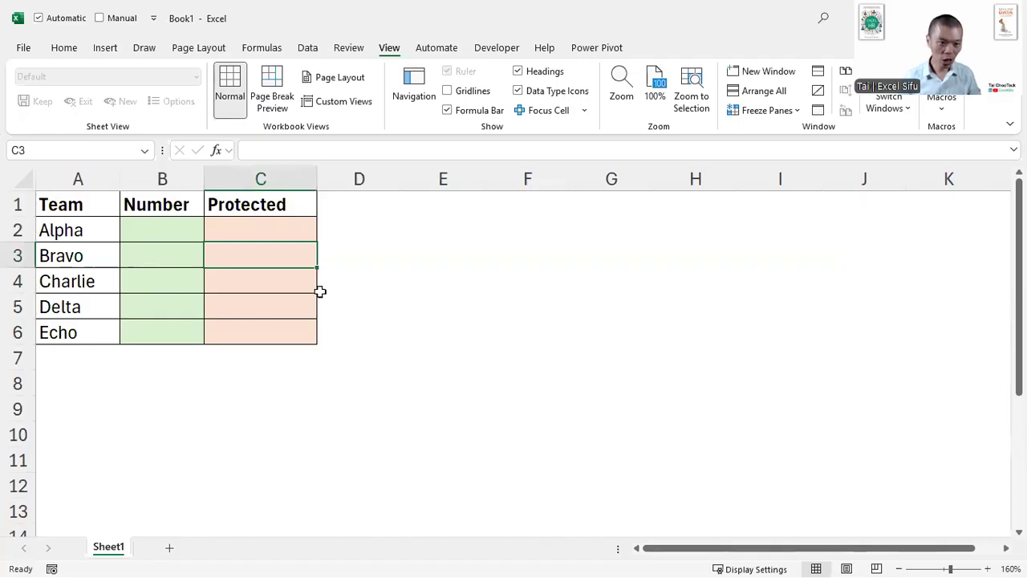
pyautogui.click(271, 229)
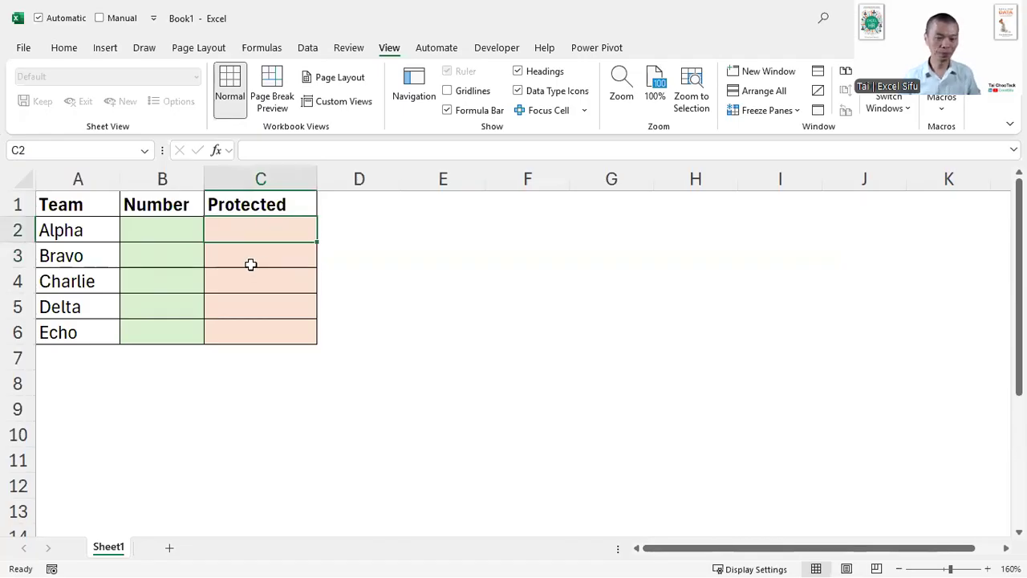
pyautogui.scroll(2, 251, 263)
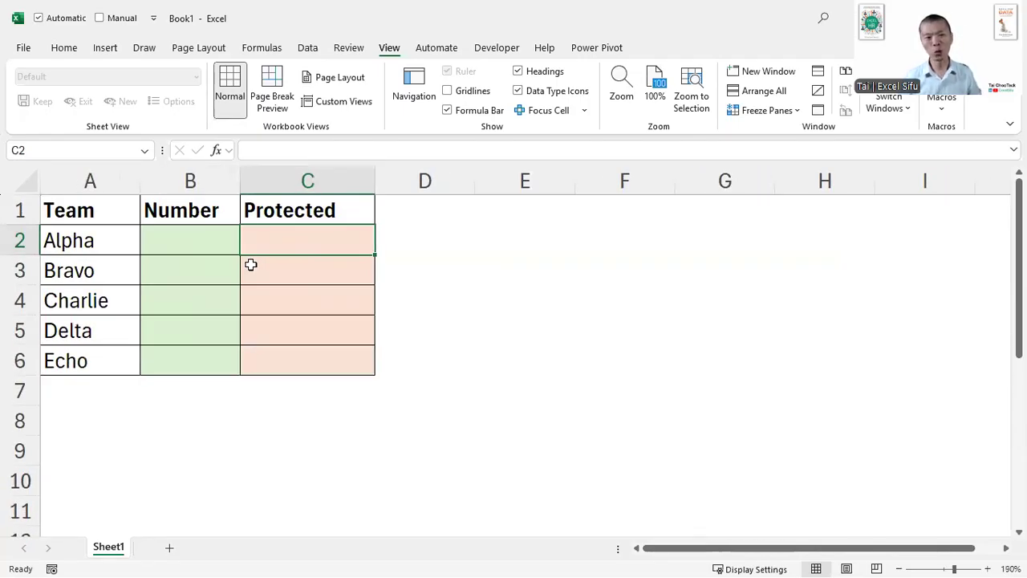
pyautogui.click(220, 246)
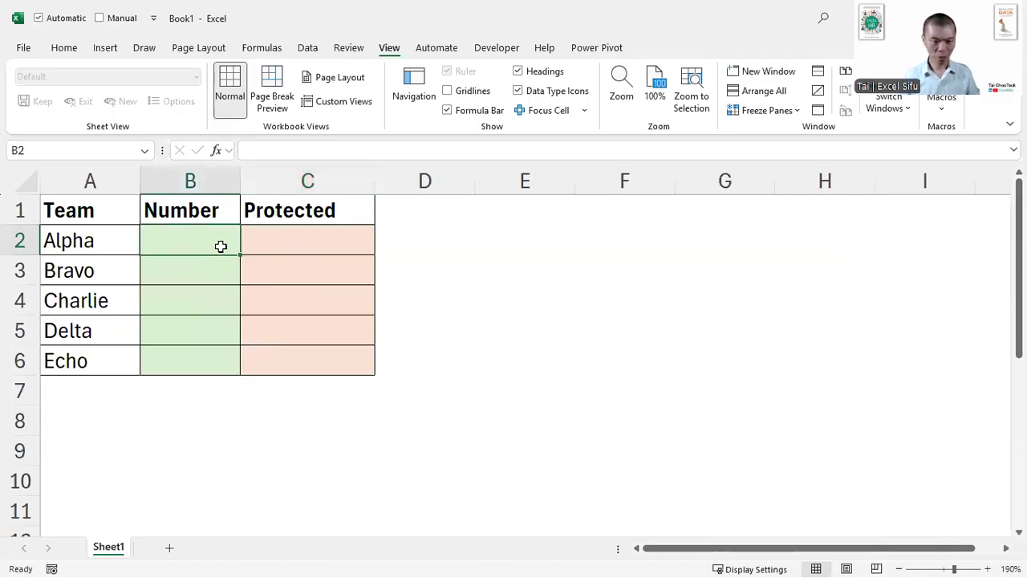
pyautogui.moveTo(204, 234); pyautogui.dragTo(213, 348)
pyautogui.moveTo(300, 241); pyautogui.dragTo(300, 351)
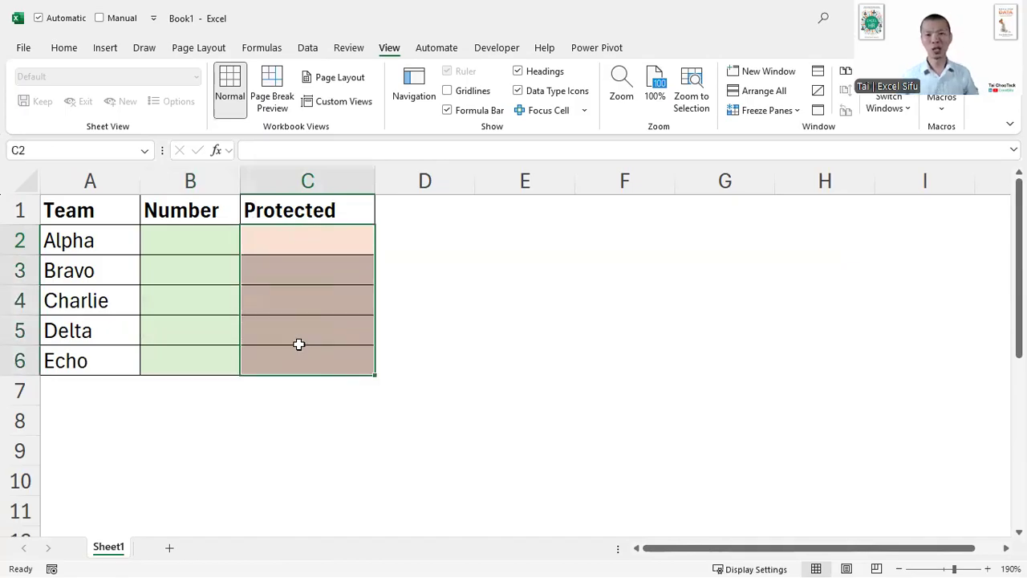
# - Enter the test text aaa in cell B2 of the Number column, and undo the entry
pyautogui.click(200, 245)
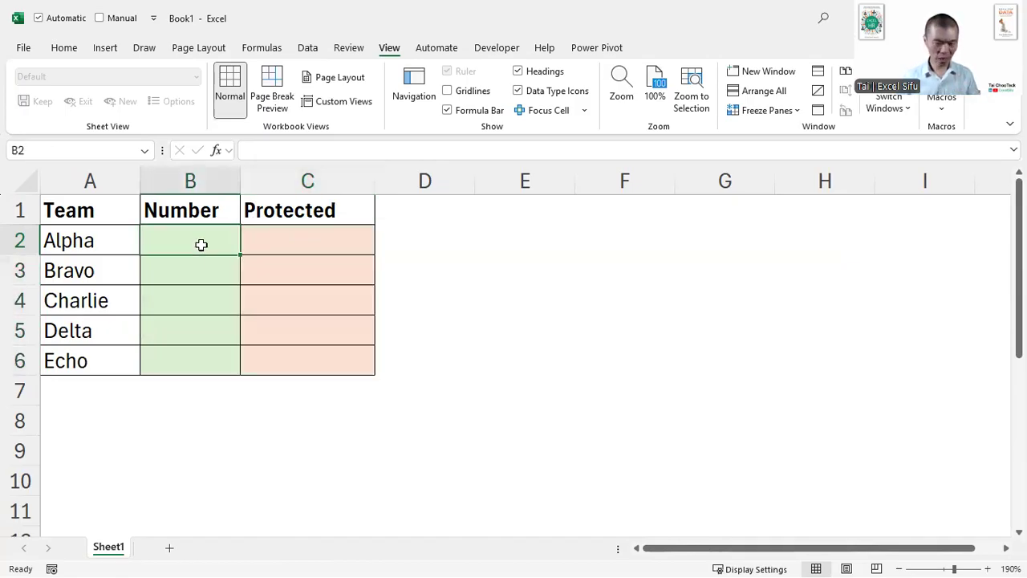
pyautogui.write('aaa')
pyautogui.click(214, 291)
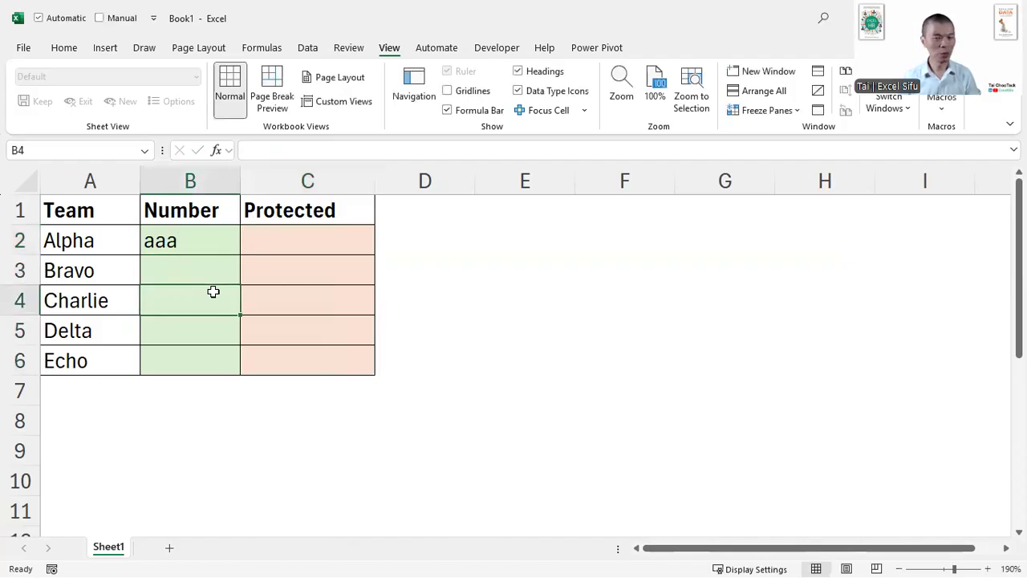
pyautogui.hotkey('ctrl', 'z')
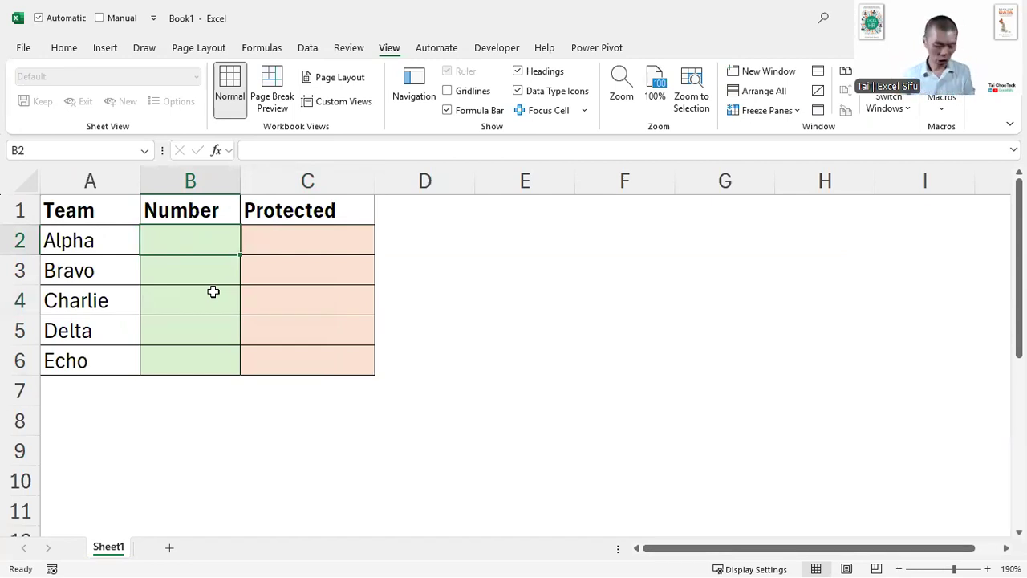
# - Start a screen annotation beside the table with the first text line "File (encryption)"
pyautogui.hotkey('ctrl', '2')
pyautogui.press('Escape')
pyautogui.press('b')
pyautogui.press('t')
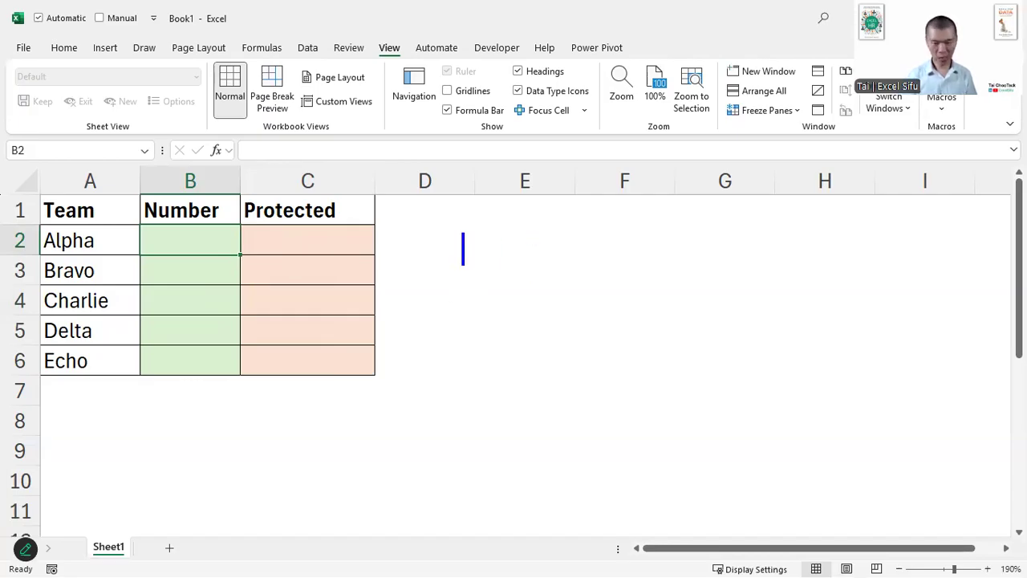
pyautogui.write('File')
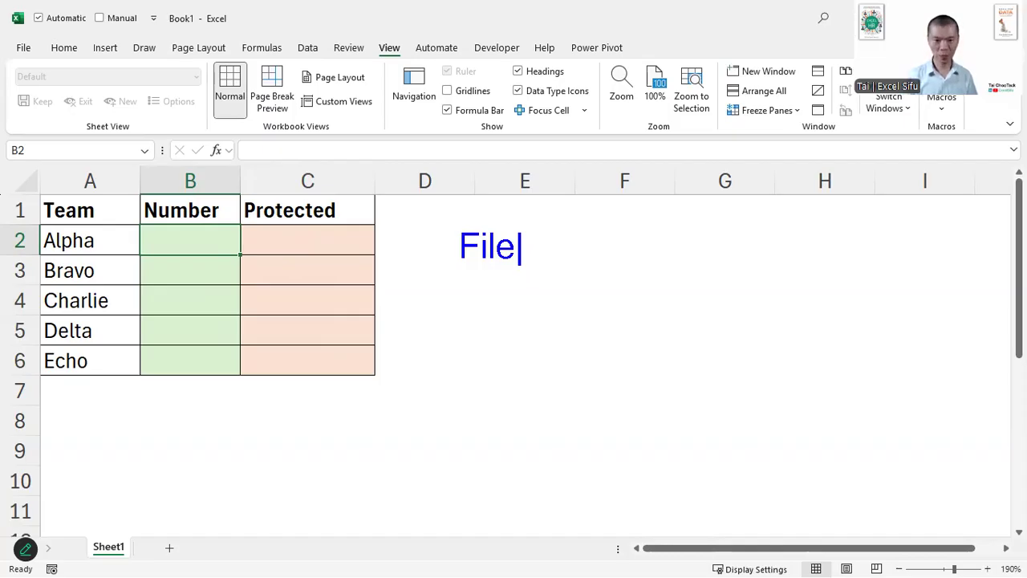
pyautogui.write(' (encrip')
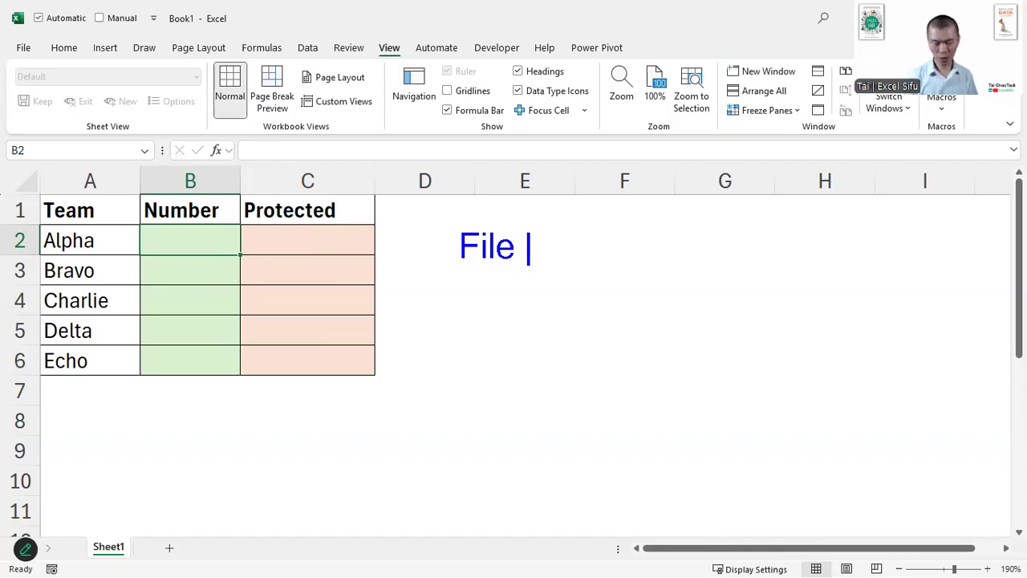
pyautogui.press('BackSpace')
pyautogui.press('BackSpace')
pyautogui.write('yption)')
pyautogui.press('Return')
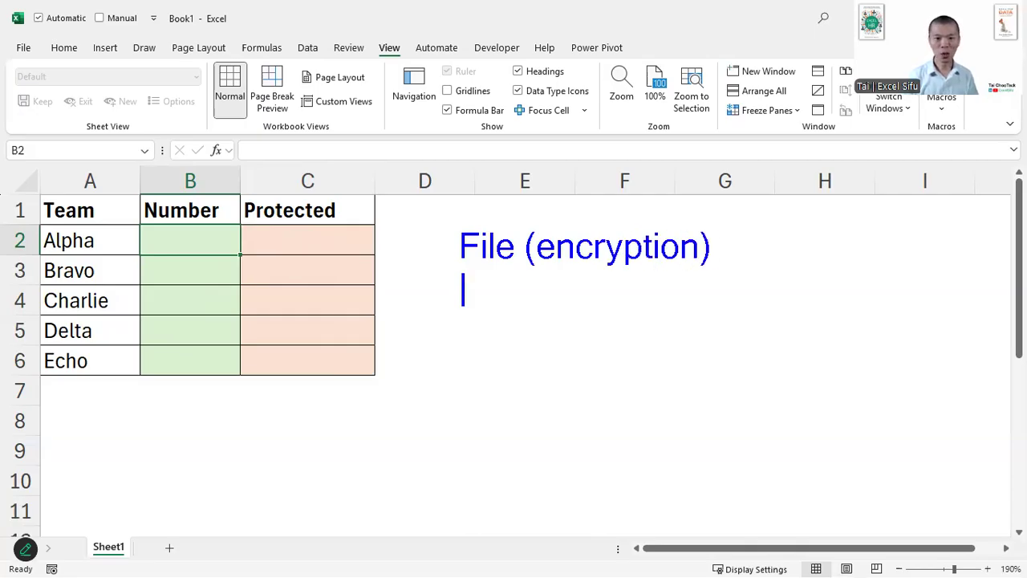
# - Add the second annotation line "Workbook (sheets, tab)"
pyautogui.write('Workbook ')
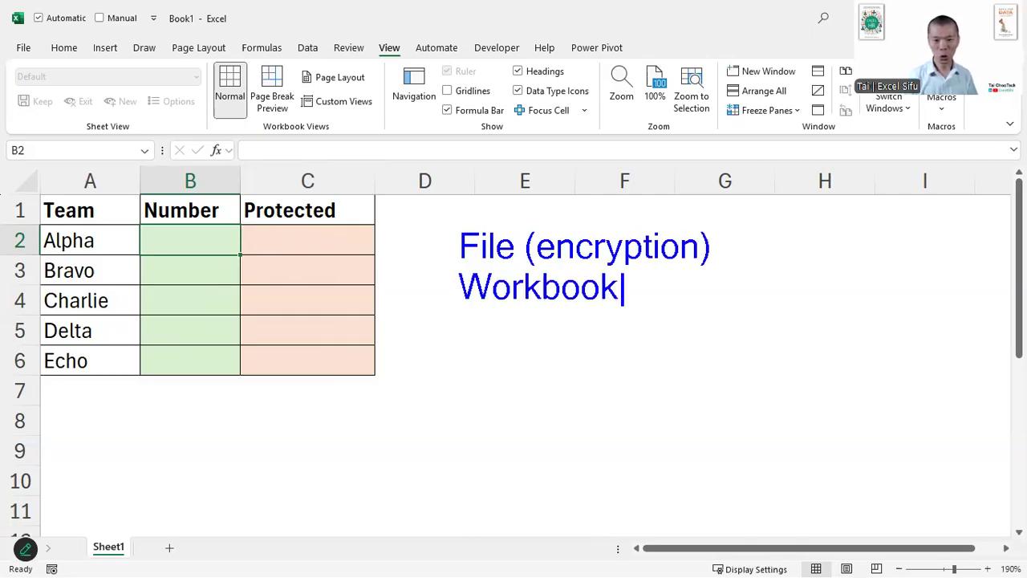
pyautogui.write('(')
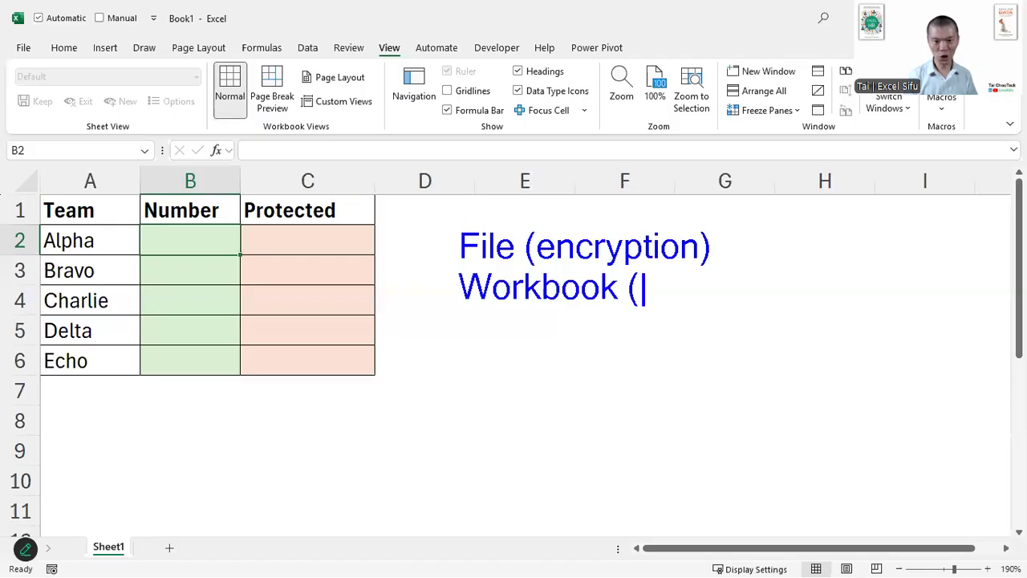
pyautogui.write('sheets, tab)')
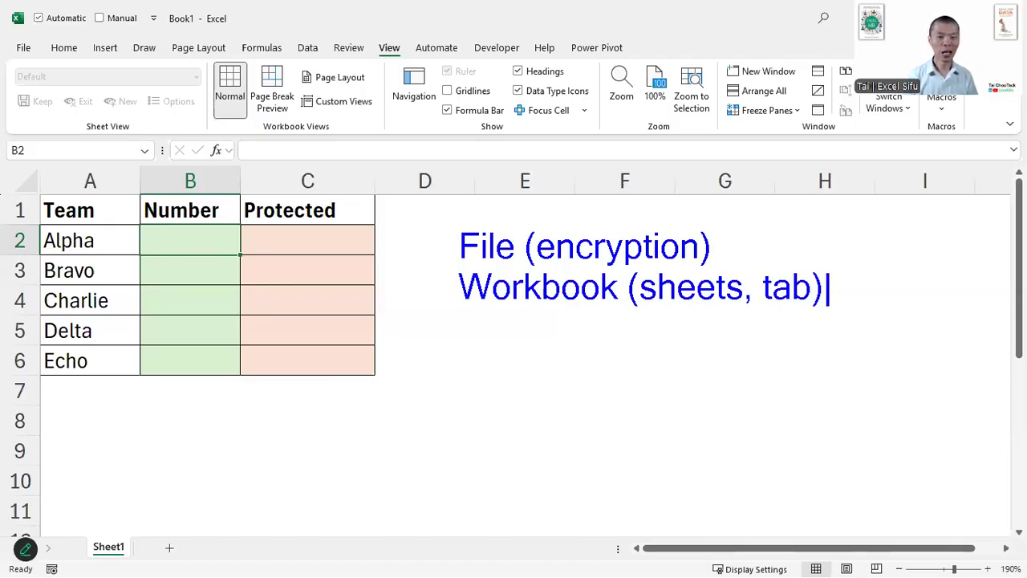
pyautogui.press('Return')
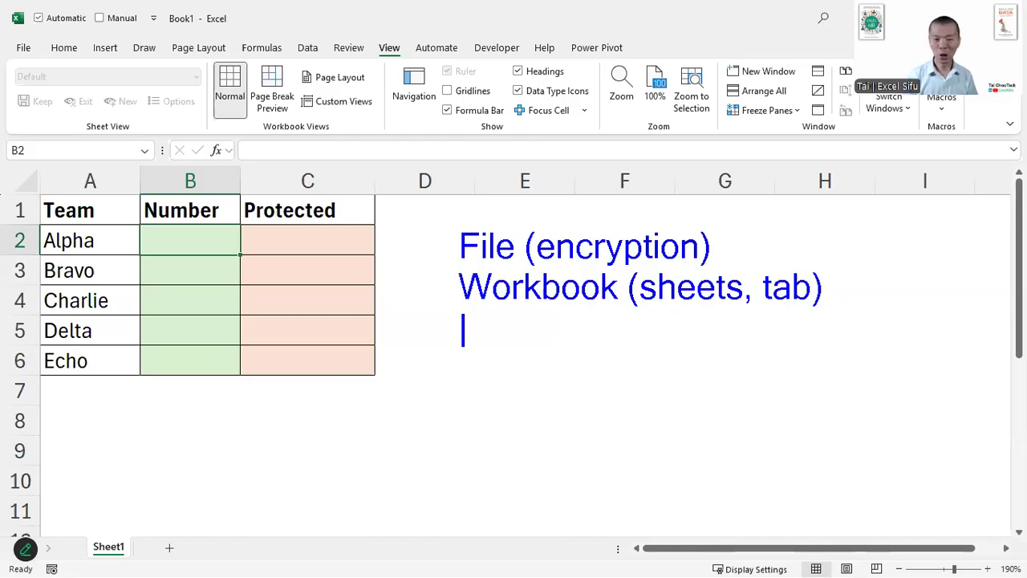
# - Add the third annotation line "Worksheet (rows, columns,...)"
pyautogui.write('Worksheet')
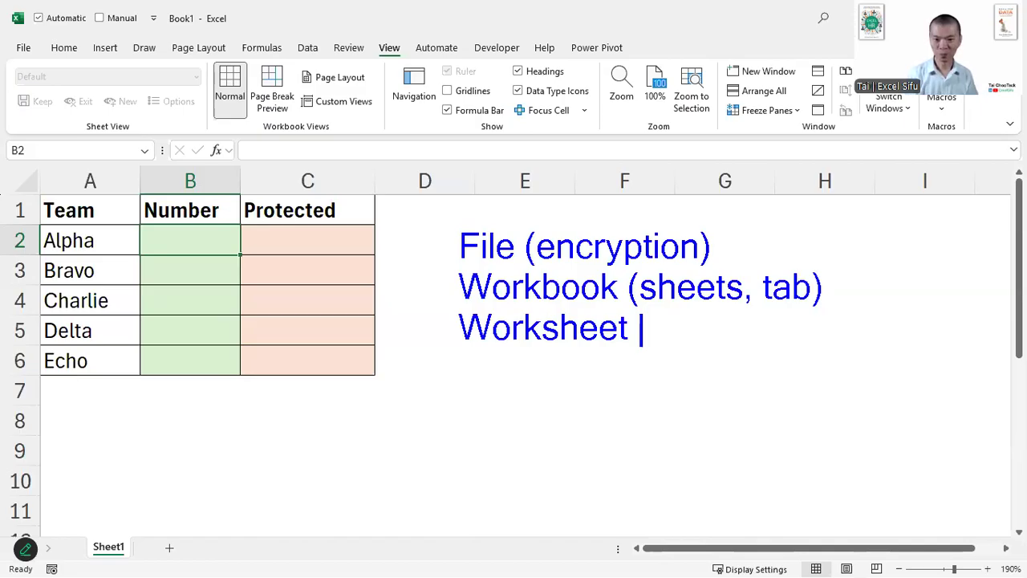
pyautogui.write('(')
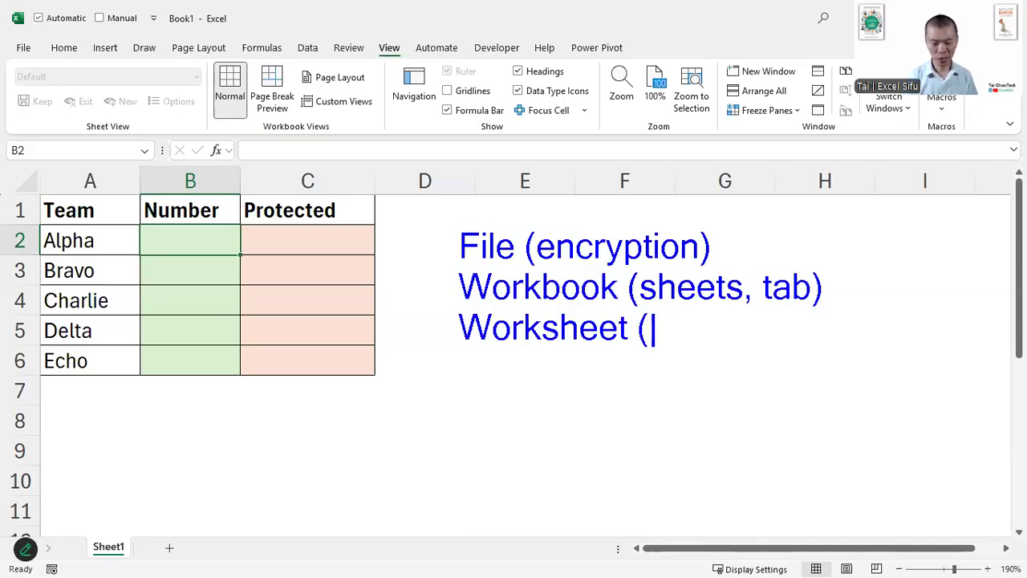
pyautogui.write('c')
pyautogui.press('BackSpace')
pyautogui.write('rows, c')
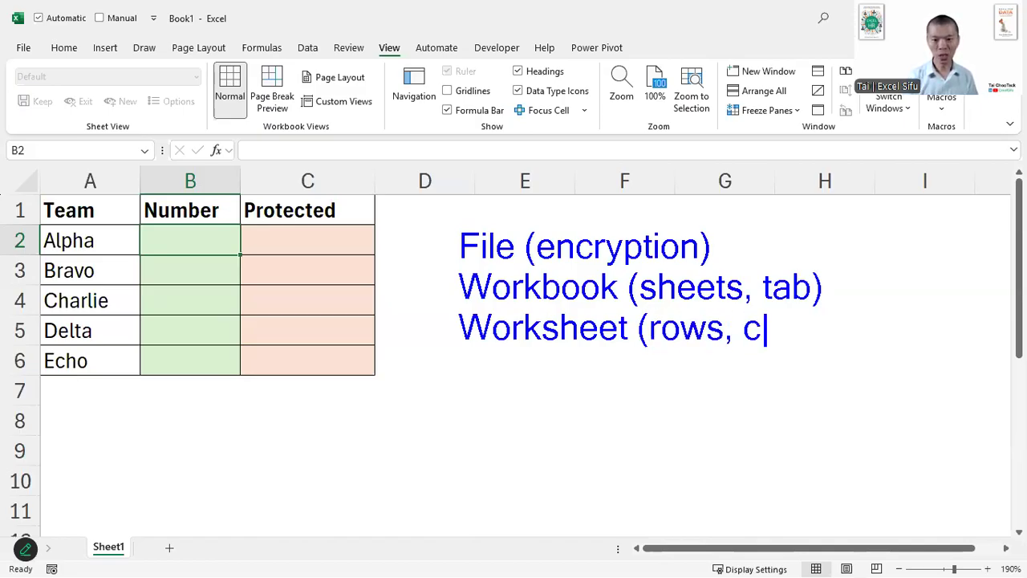
pyautogui.write('olumns,...')
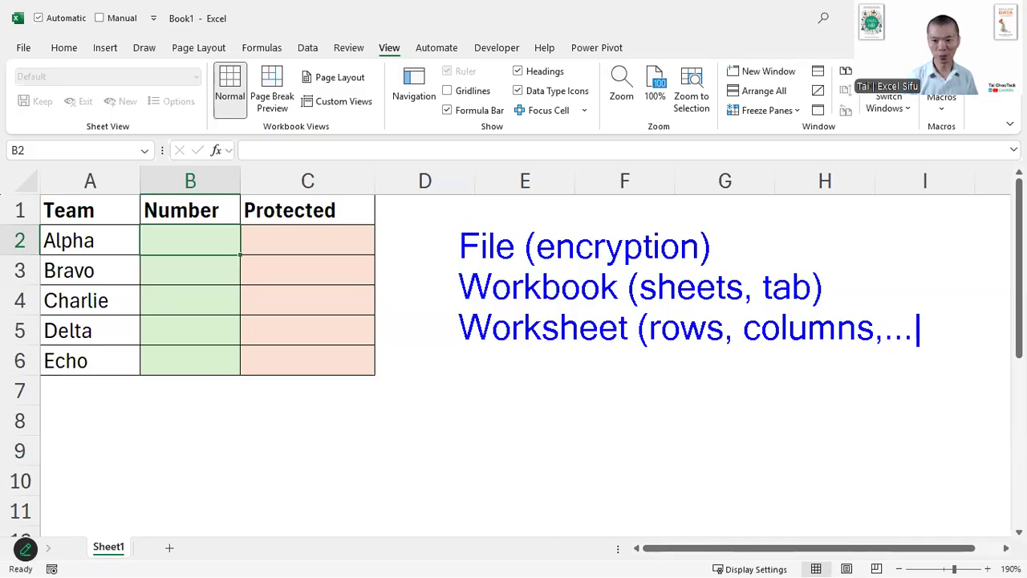
pyautogui.write(')')
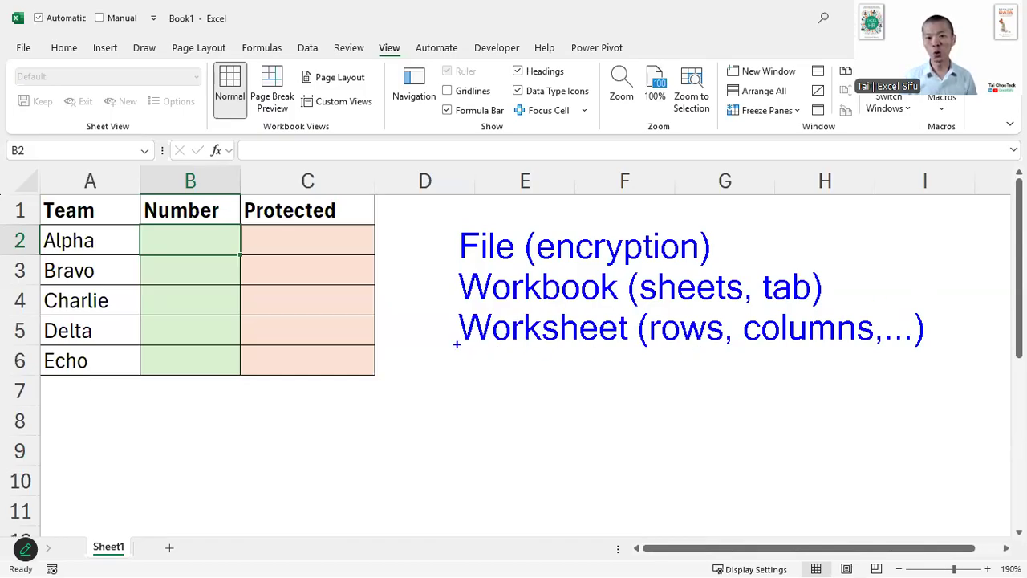
# - Draw an arrow towards each of the three annotation lines, and clear the whole screen annotation
pyautogui.moveTo(382, 378); pyautogui.dragTo(452, 341)
pyautogui.moveTo(435, 292); pyautogui.dragTo(448, 285)
pyautogui.moveTo(433, 237); pyautogui.dragTo(443, 242)
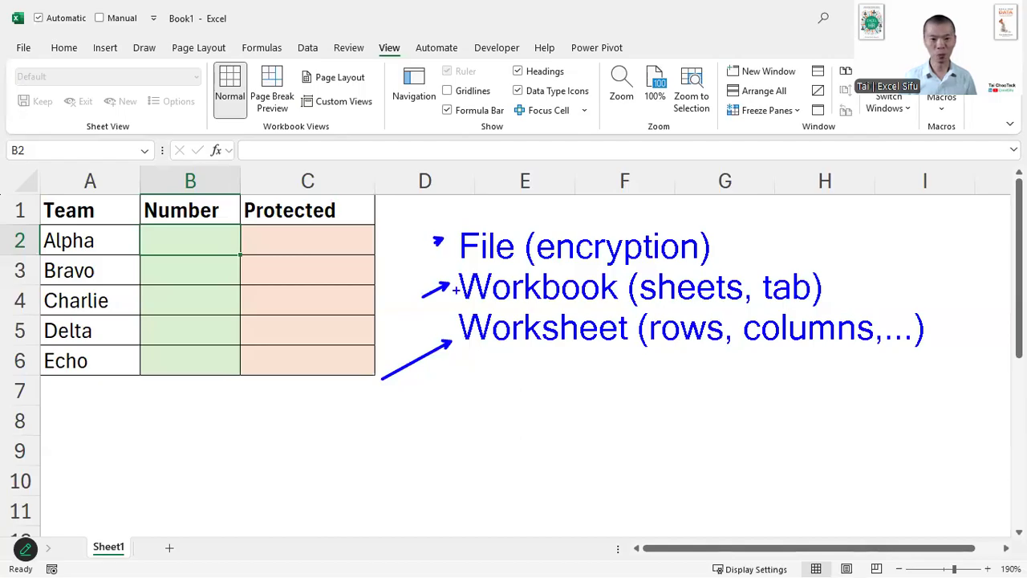
pyautogui.press('Escape')
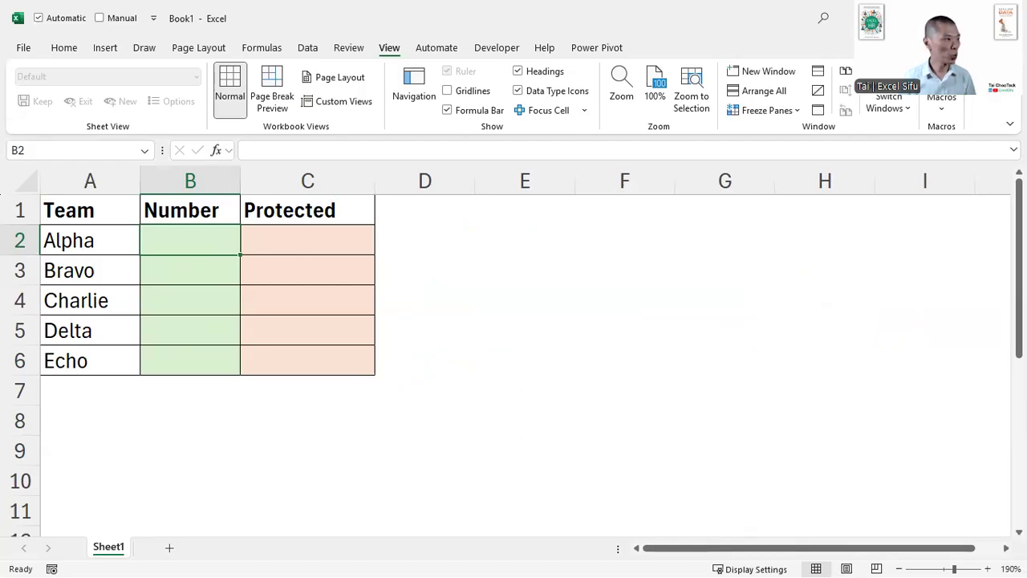
pyautogui.hotkey('alt', 'Tab')
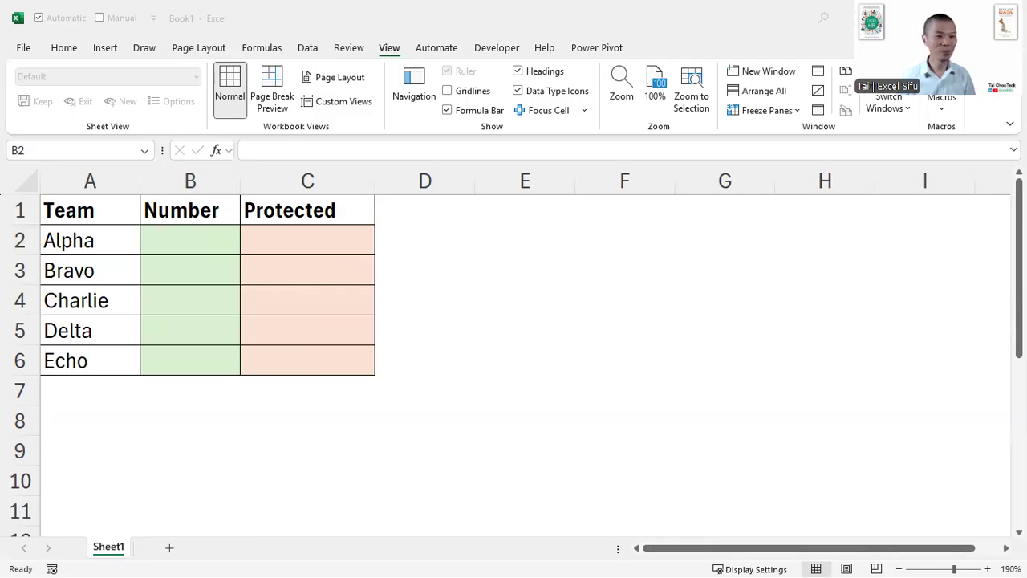
pyautogui.click(292, 331)
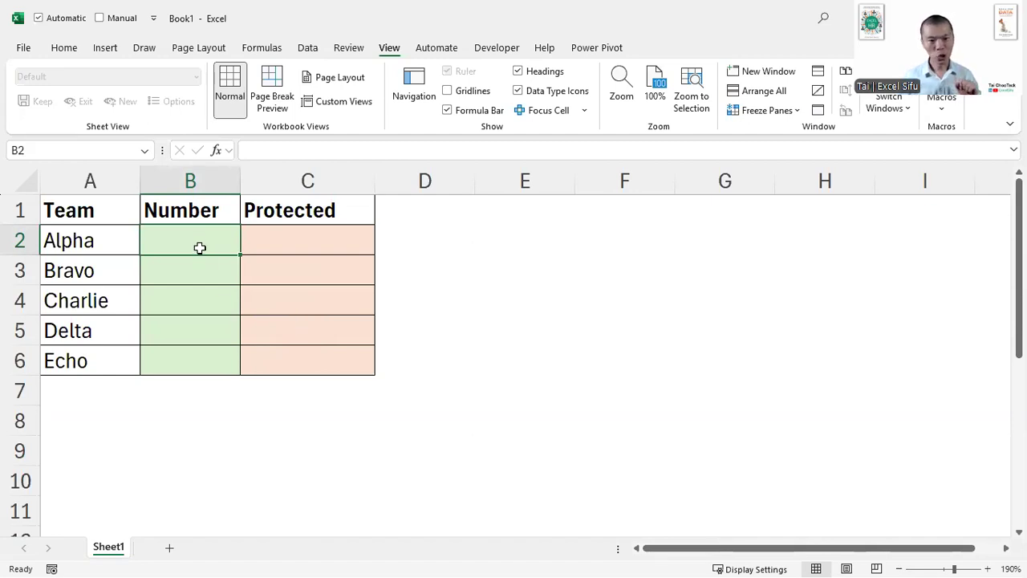
# - Turn off the Locked protection setting for the Number column cells B2:B6 in Format Cells
pyautogui.moveTo(198, 242); pyautogui.dragTo(207, 352)
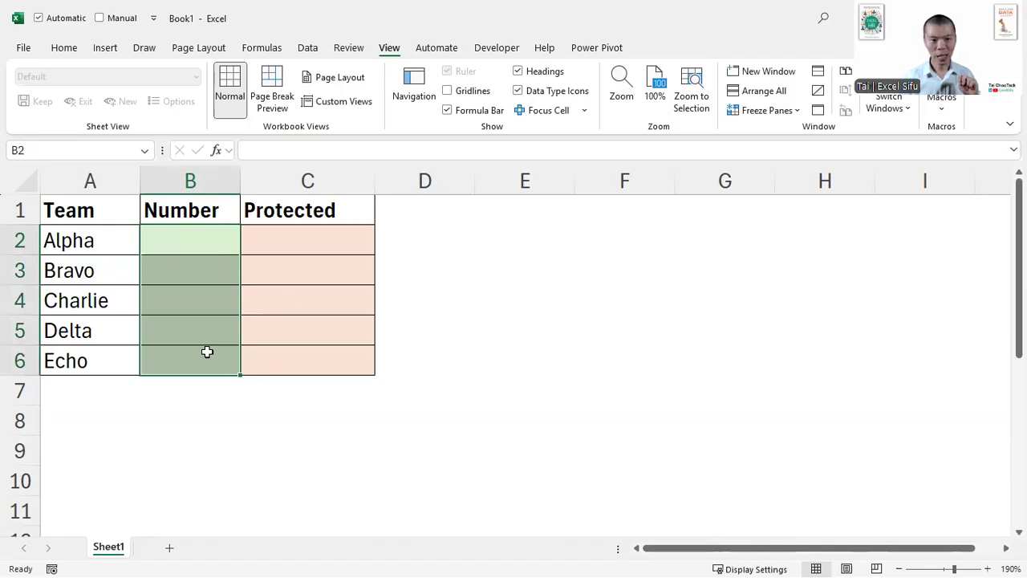
pyautogui.moveTo(182, 238); pyautogui.dragTo(182, 350)
pyautogui.moveTo(188, 240); pyautogui.dragTo(189, 352)
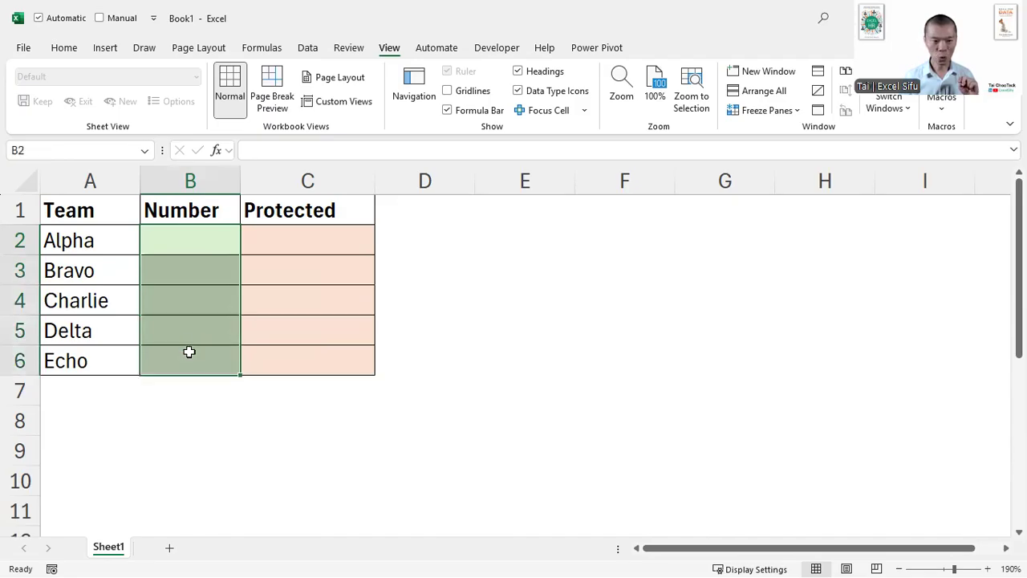
pyautogui.rightClick(189, 351)
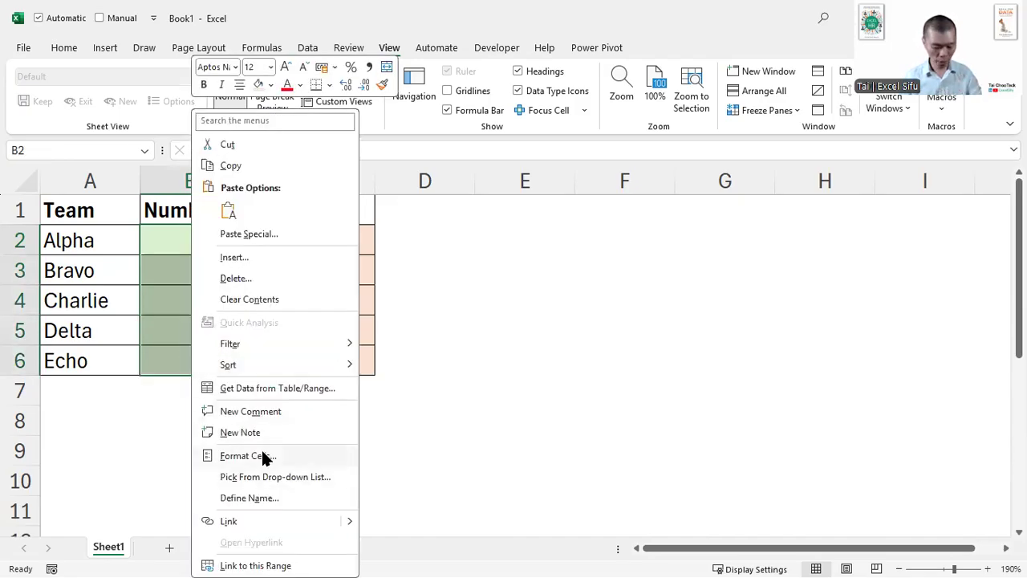
pyautogui.press('Escape')
pyautogui.press('ctrl')
pyautogui.press('ctrl')
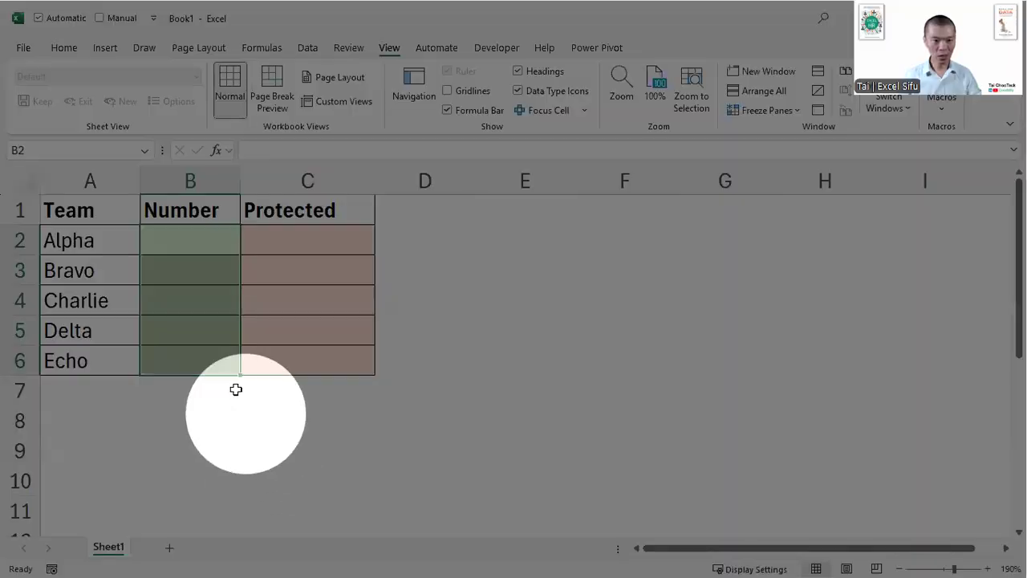
pyautogui.rightClick(205, 252)
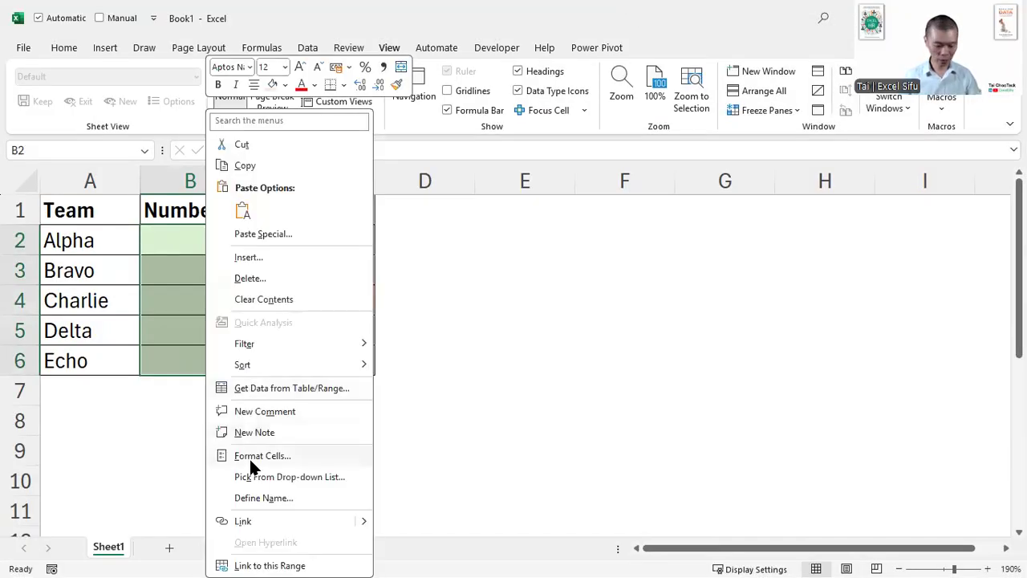
pyautogui.press('ctrl')
pyautogui.press('ctrl')
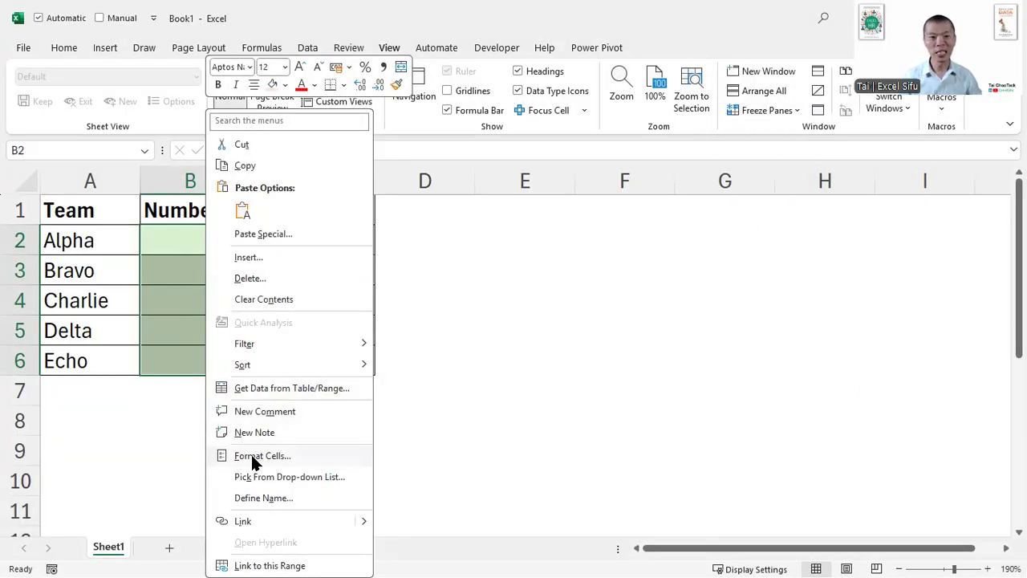
pyautogui.click(251, 454)
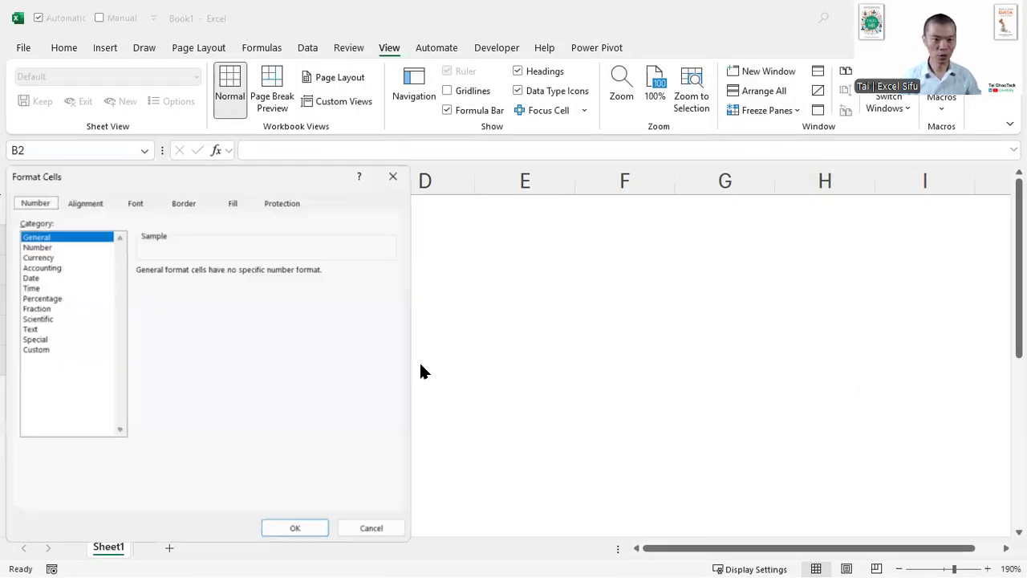
pyautogui.moveTo(260, 174); pyautogui.dragTo(371, 158)
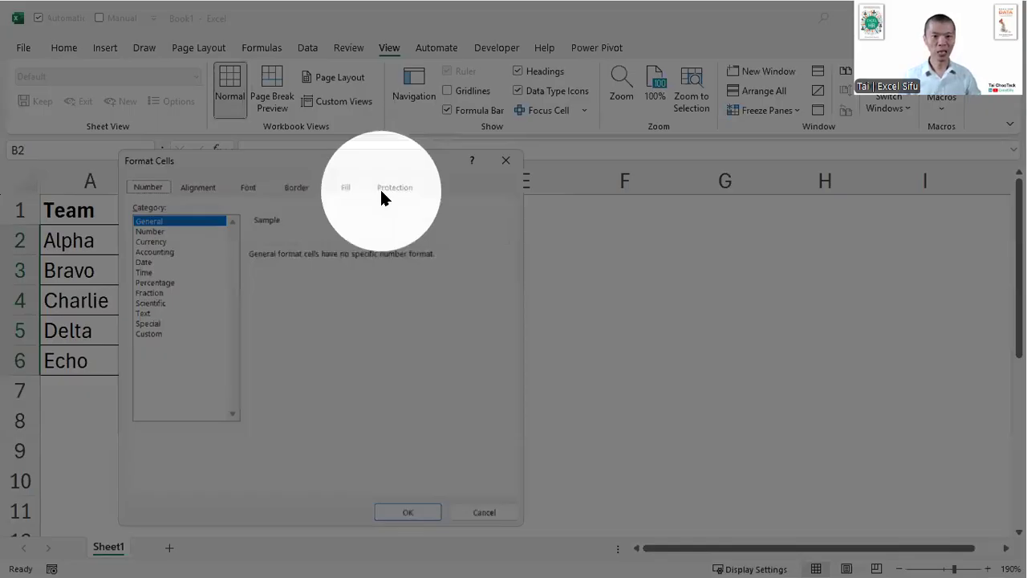
pyautogui.click(381, 192)
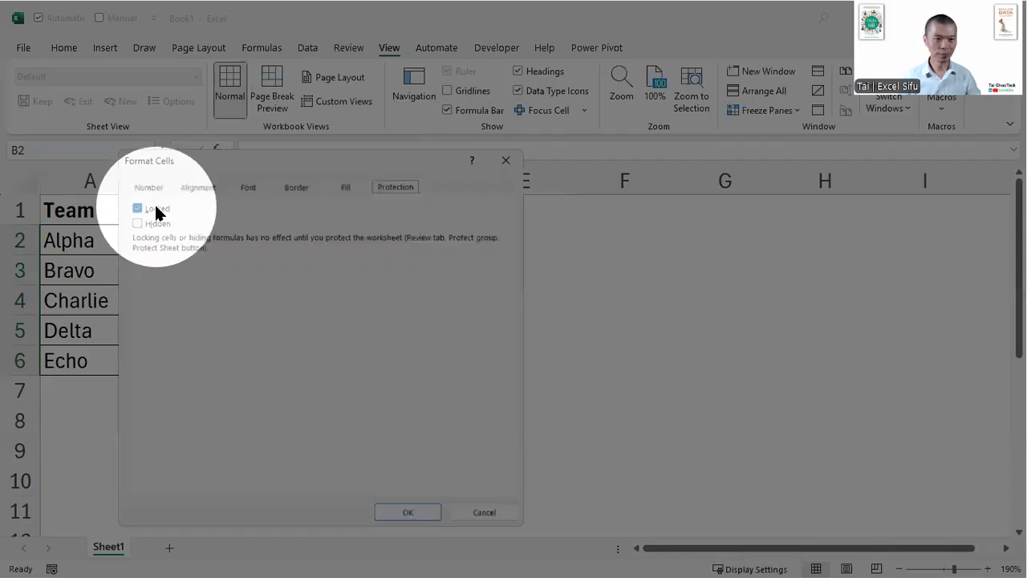
pyautogui.click(157, 212)
pyautogui.press('Return')
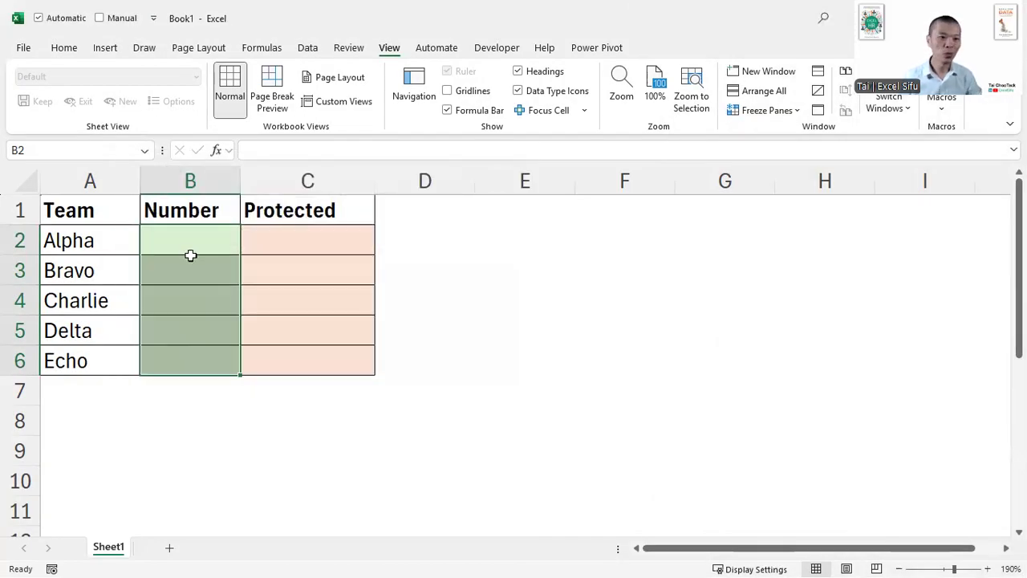
pyautogui.click(190, 249)
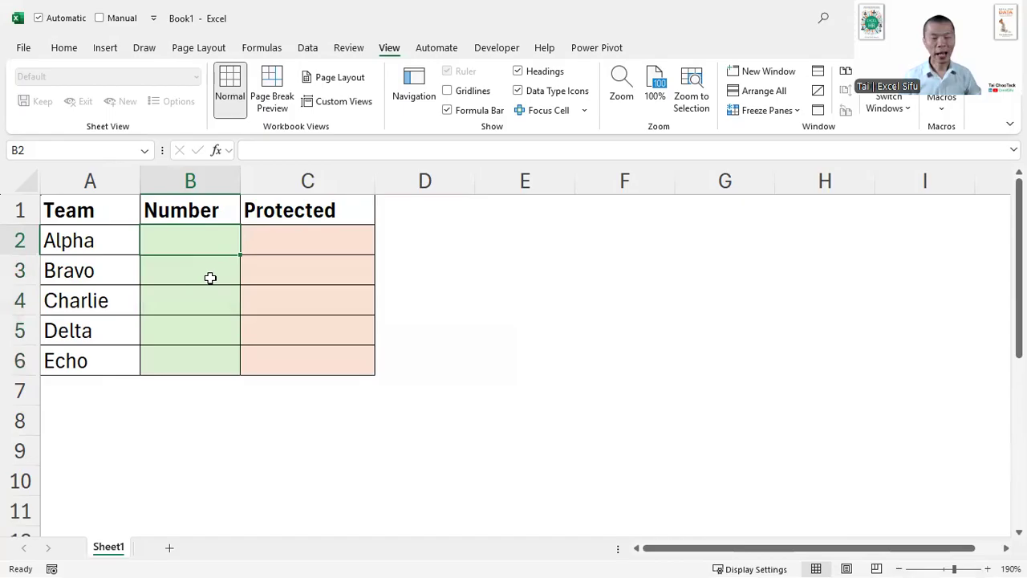
# - Protect the worksheet and the contents of locked cells, entering and confirming the unprotect password
pyautogui.moveTo(188, 239); pyautogui.dragTo(189, 352)
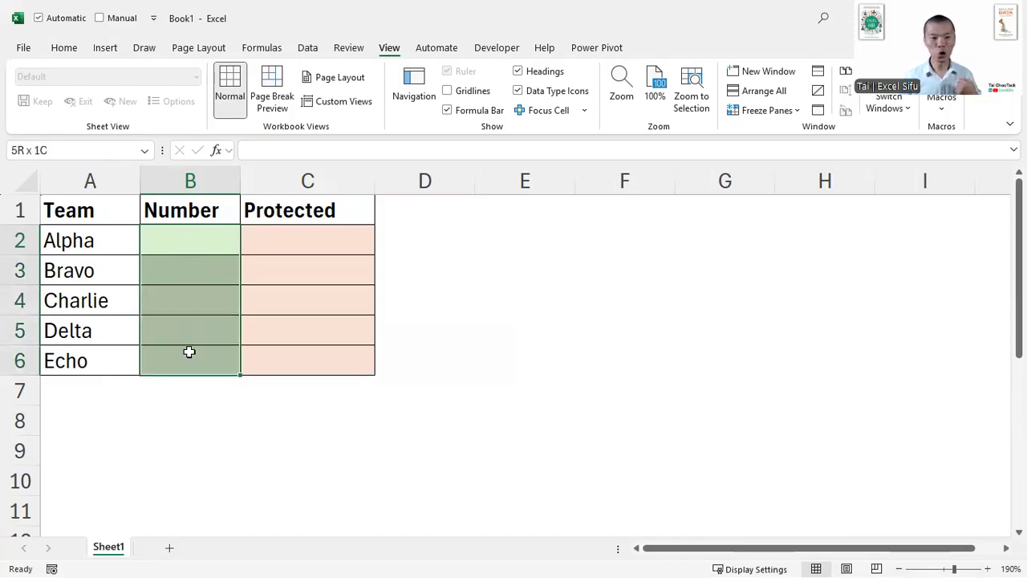
pyautogui.click(172, 241)
pyautogui.moveTo(172, 242); pyautogui.dragTo(185, 359)
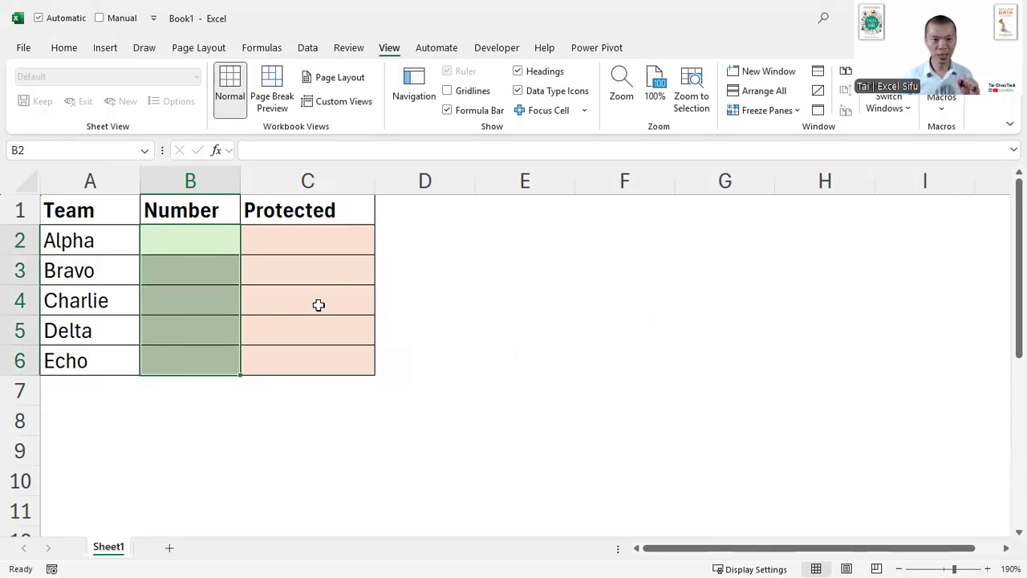
pyautogui.click(348, 48)
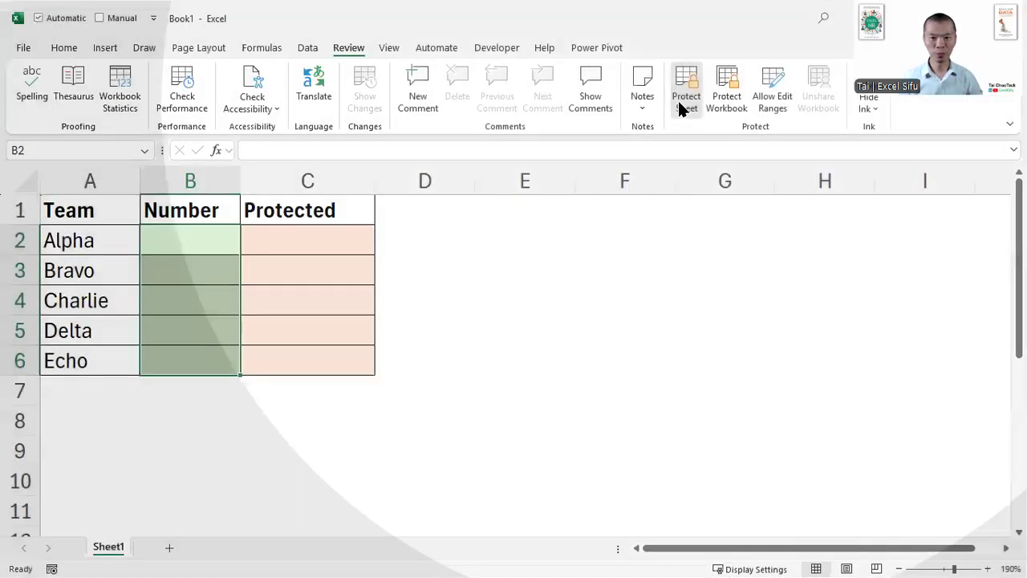
pyautogui.click(678, 103)
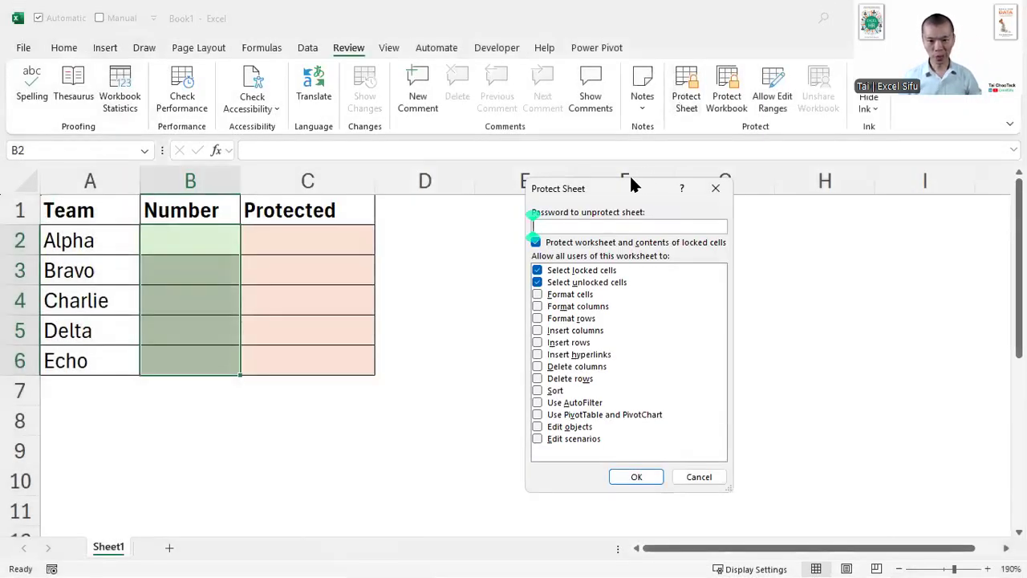
pyautogui.moveTo(632, 185); pyautogui.dragTo(562, 165)
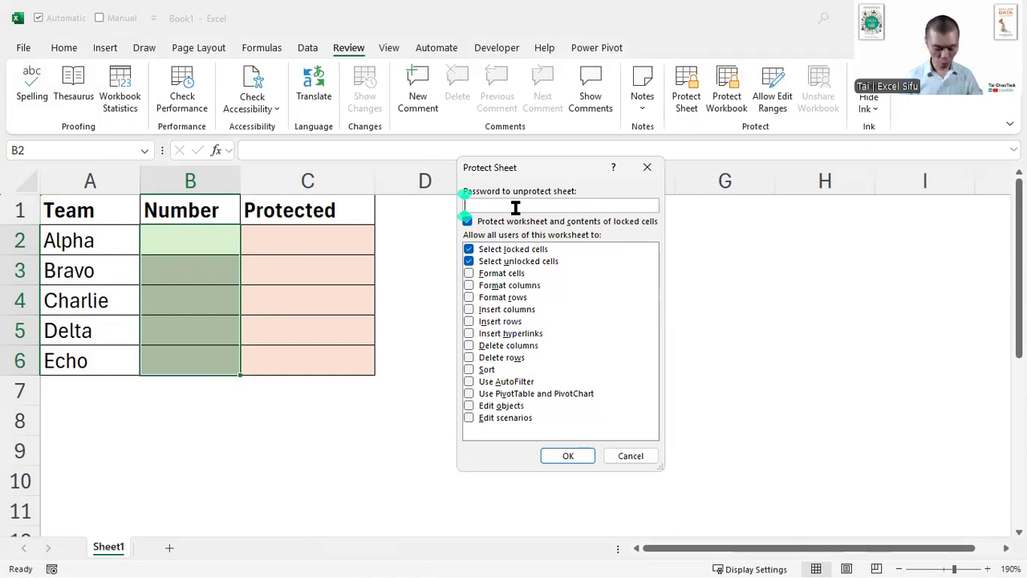
pyautogui.write('123')
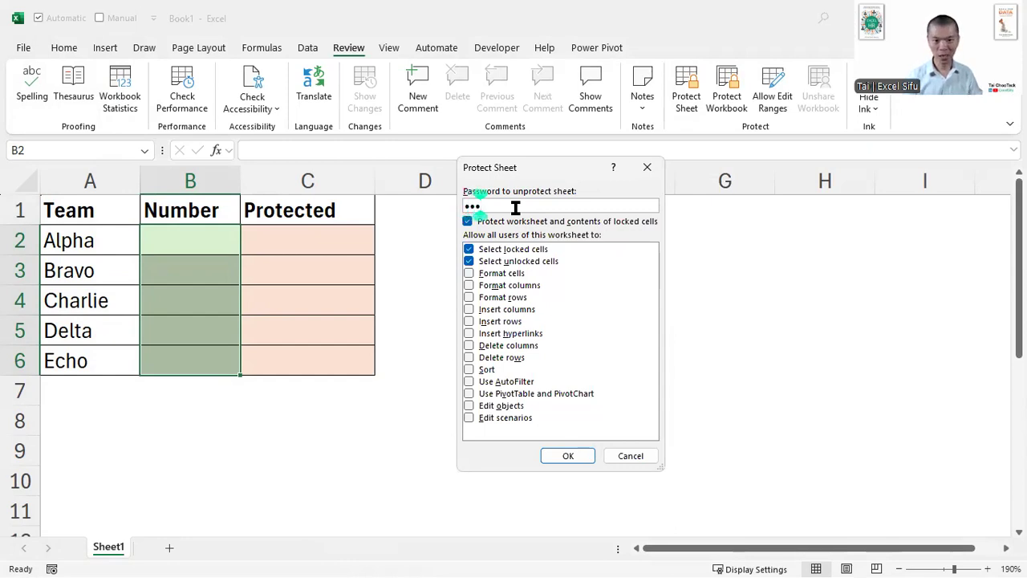
pyautogui.press('Return')
pyautogui.write('123')
pyautogui.press('Return')
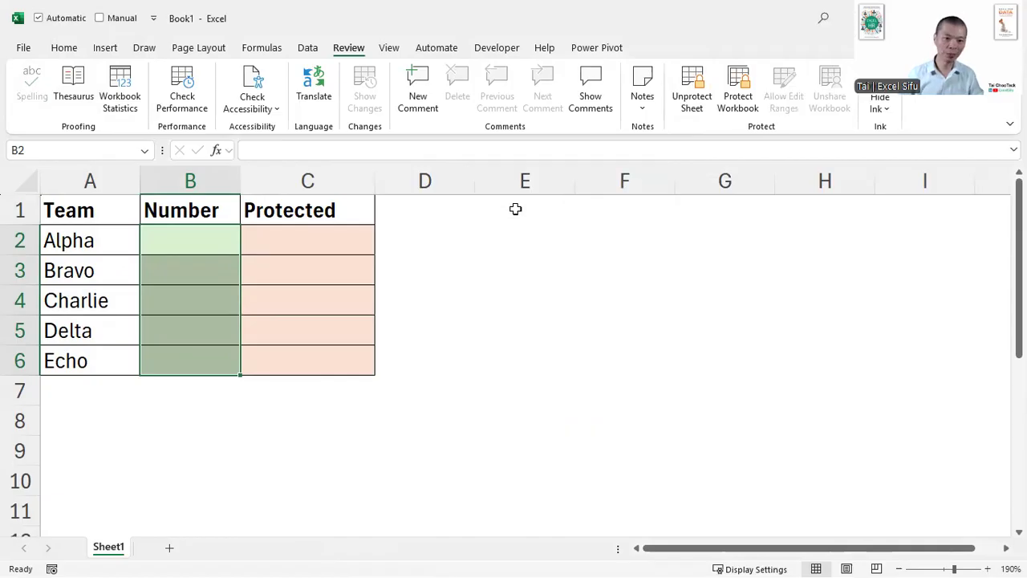
# - Test the protection by trying to enter "a" in cell D3, and dismiss the alert
pyautogui.click(354, 239)
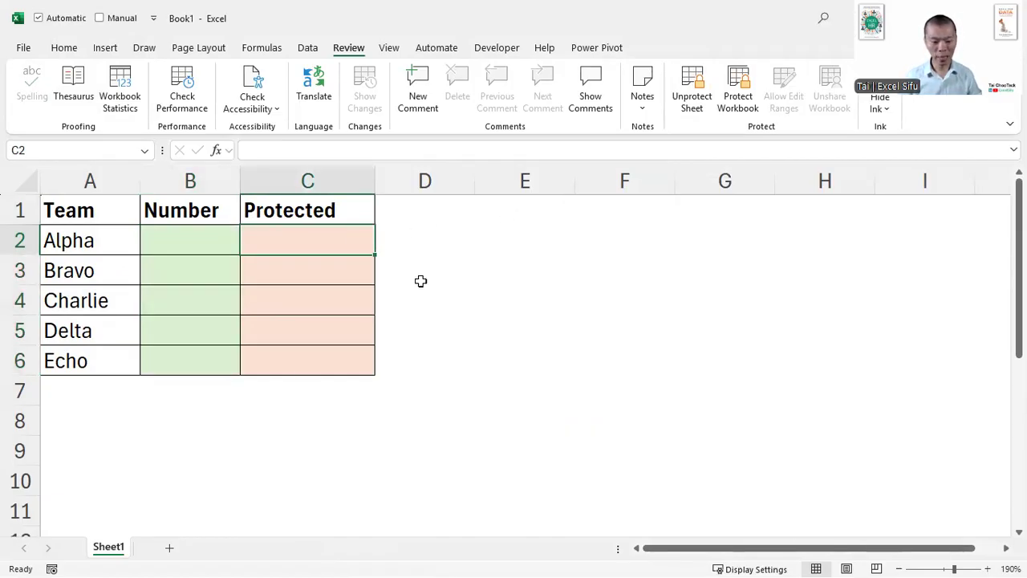
pyautogui.click(463, 266)
pyautogui.press('a')
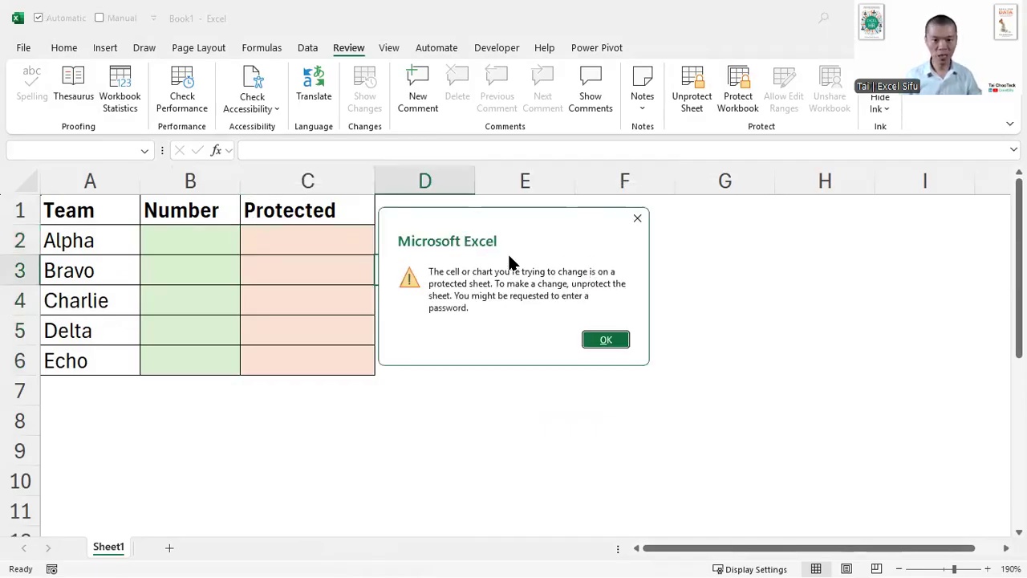
pyautogui.click(598, 341)
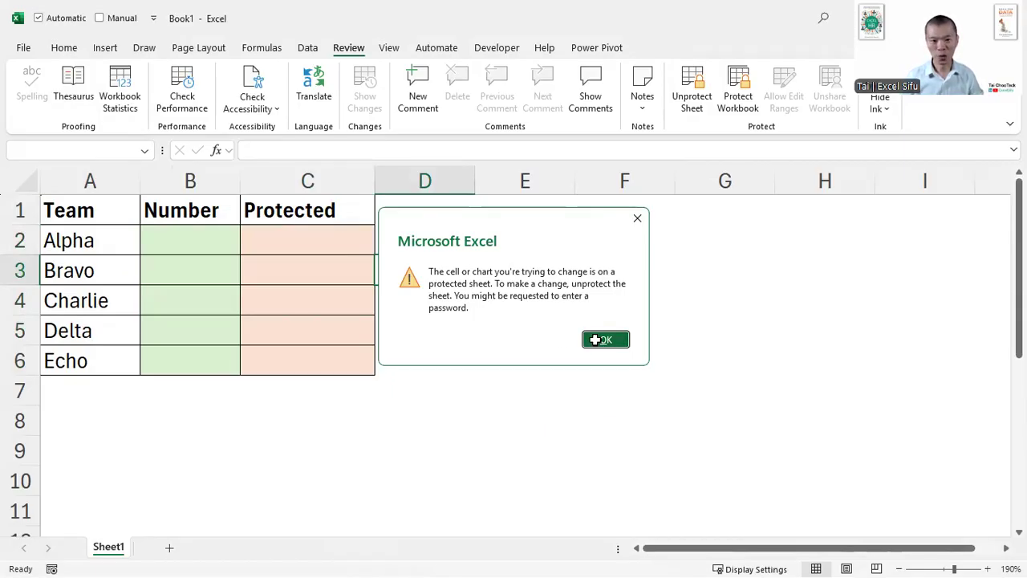
# - Enter 123 in Bravo's Number cell B3, and select the Number cells B2:B6
pyautogui.click(169, 268)
pyautogui.write('123')
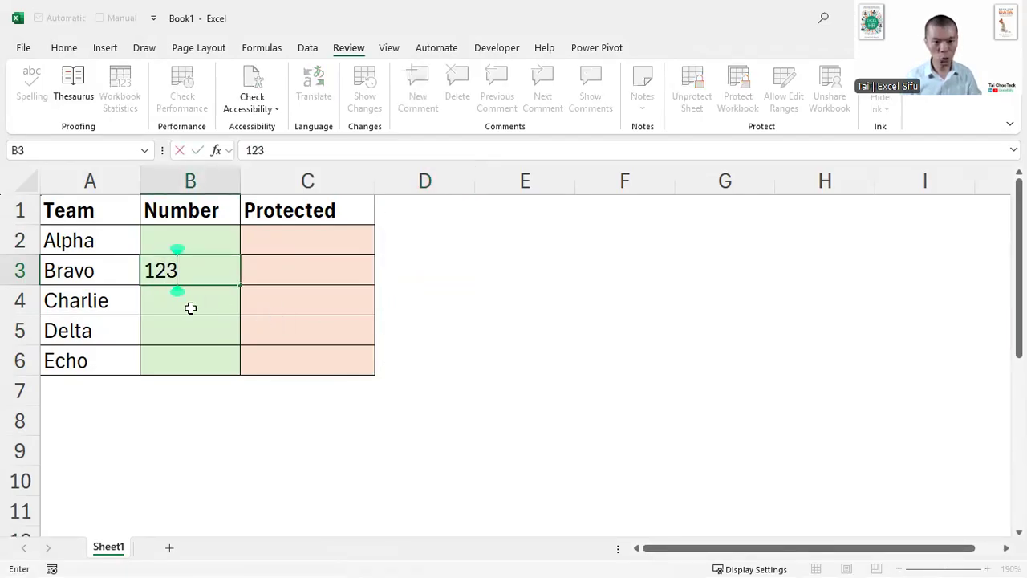
pyautogui.press('Return')
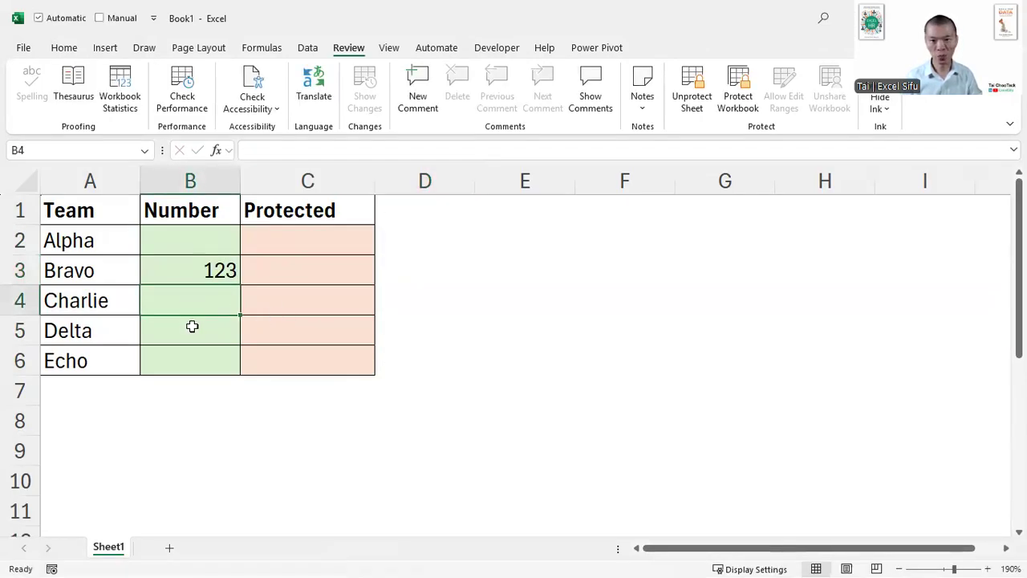
pyautogui.moveTo(208, 240); pyautogui.dragTo(203, 367)
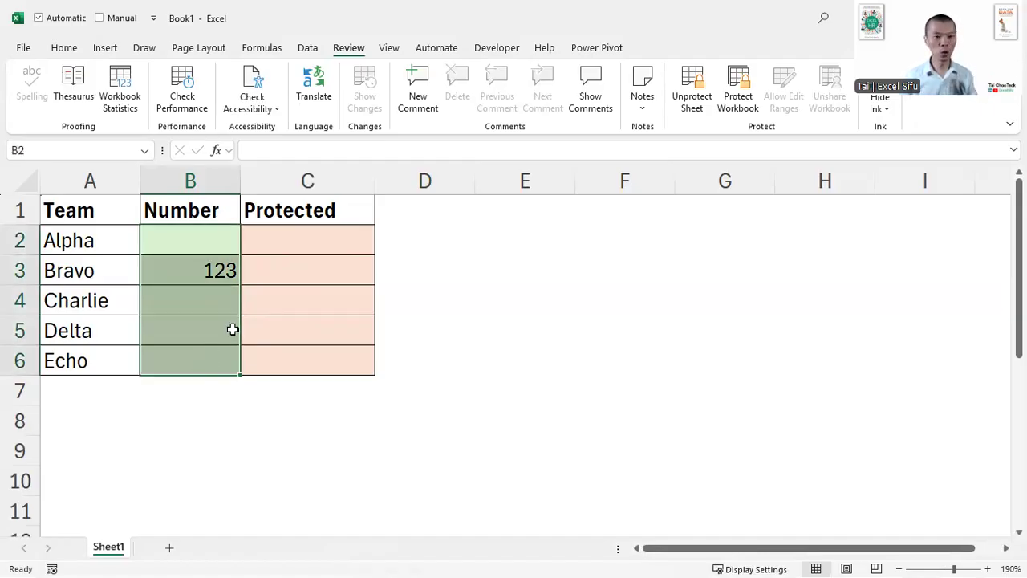
# - Select the Protected cells C2:C6 and unprotect the sheet by entering the sheet password
pyautogui.moveTo(298, 243); pyautogui.dragTo(290, 356)
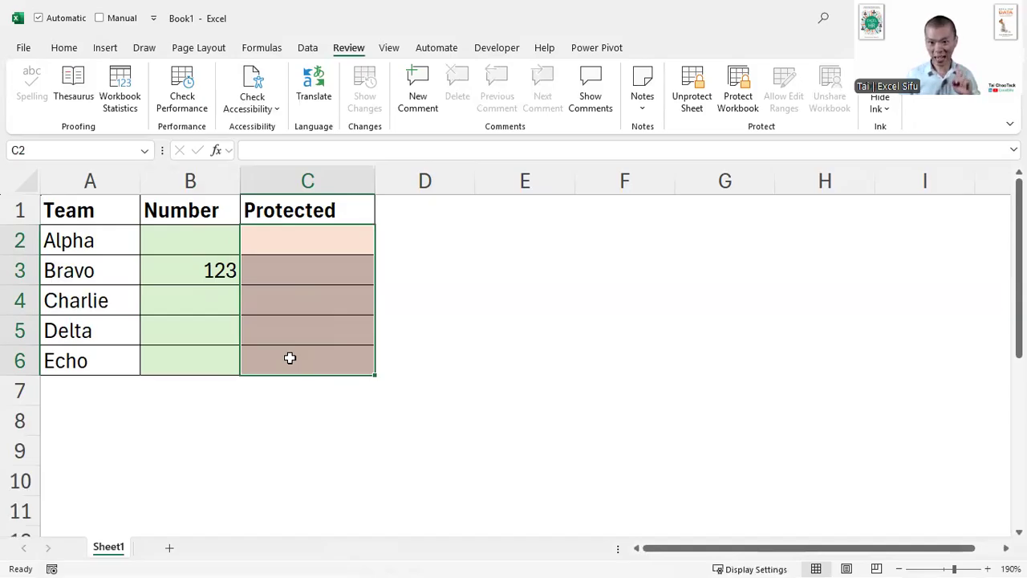
pyautogui.click(694, 102)
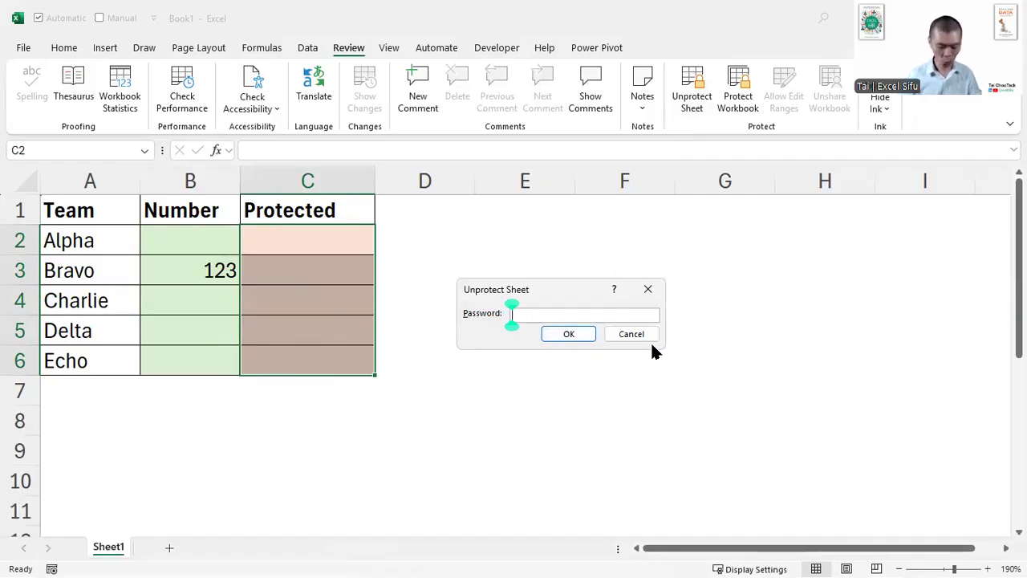
pyautogui.write('123')
pyautogui.press('Return')
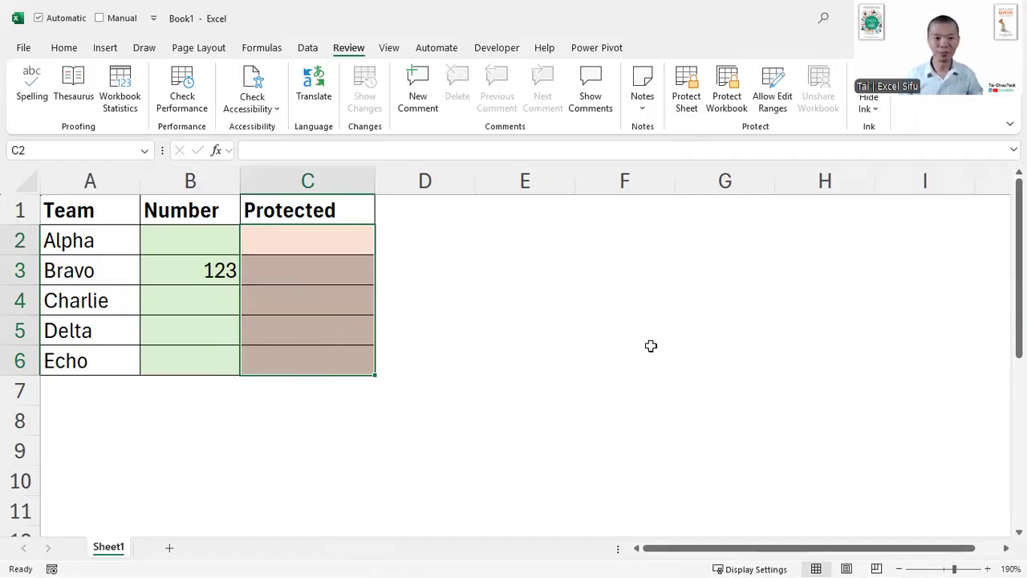
# - Start a new allowed edit range titled Protected_Data that refers to the Protected cells C2:C6
pyautogui.moveTo(345, 242); pyautogui.dragTo(344, 362)
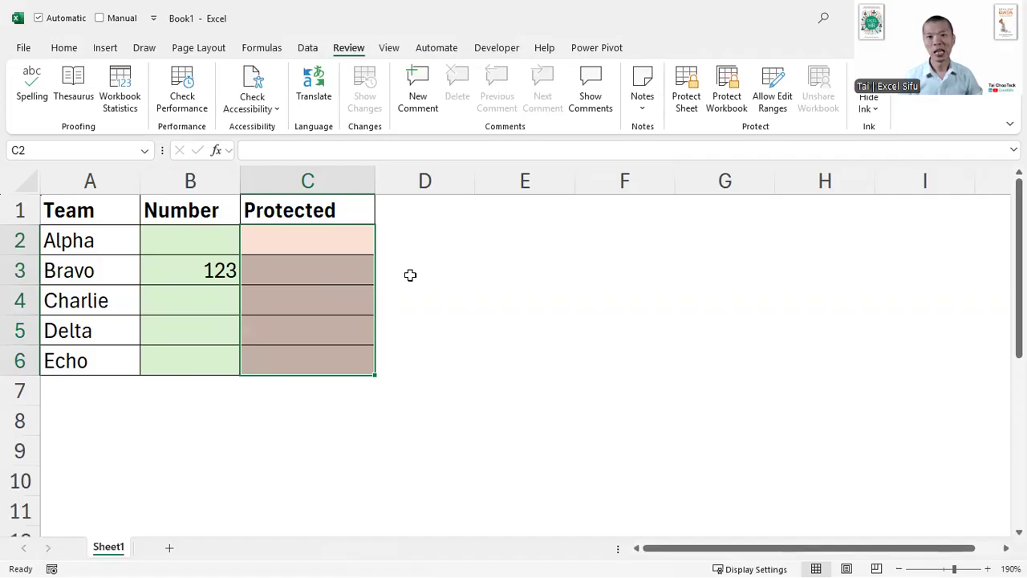
pyautogui.click(388, 48)
pyautogui.click(348, 48)
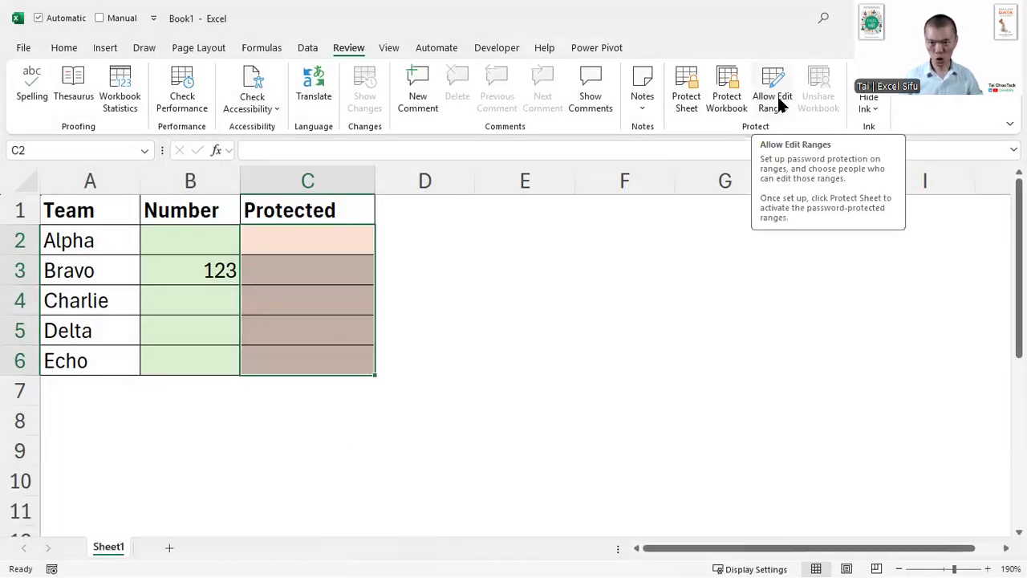
pyautogui.click(780, 104)
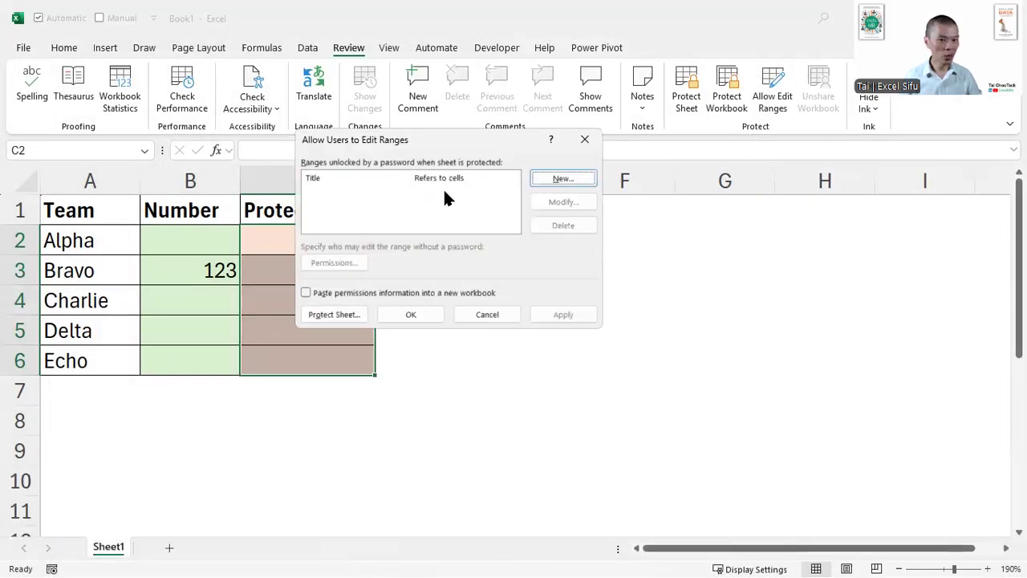
pyautogui.moveTo(413, 143); pyautogui.dragTo(564, 183)
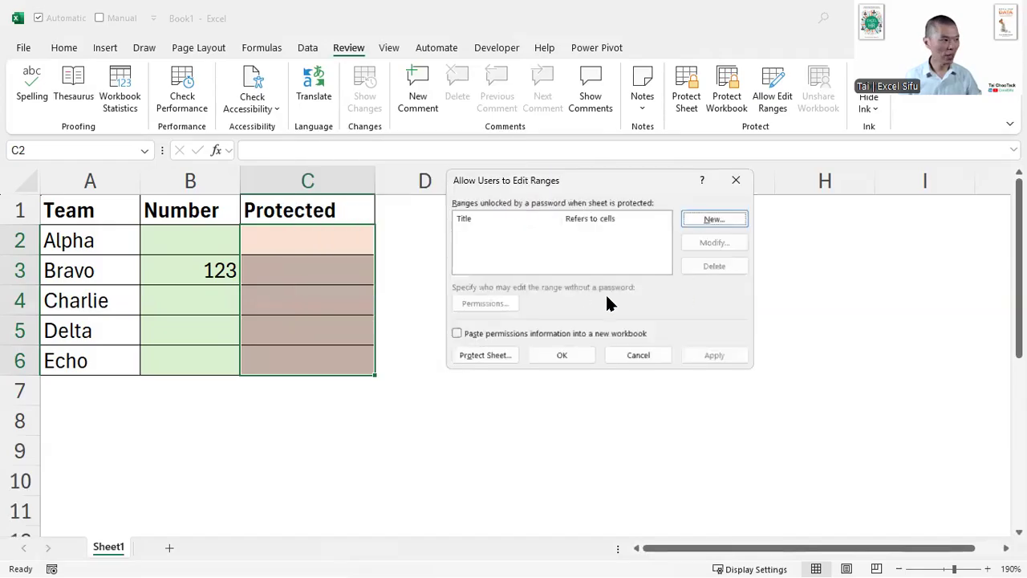
pyautogui.click(713, 219)
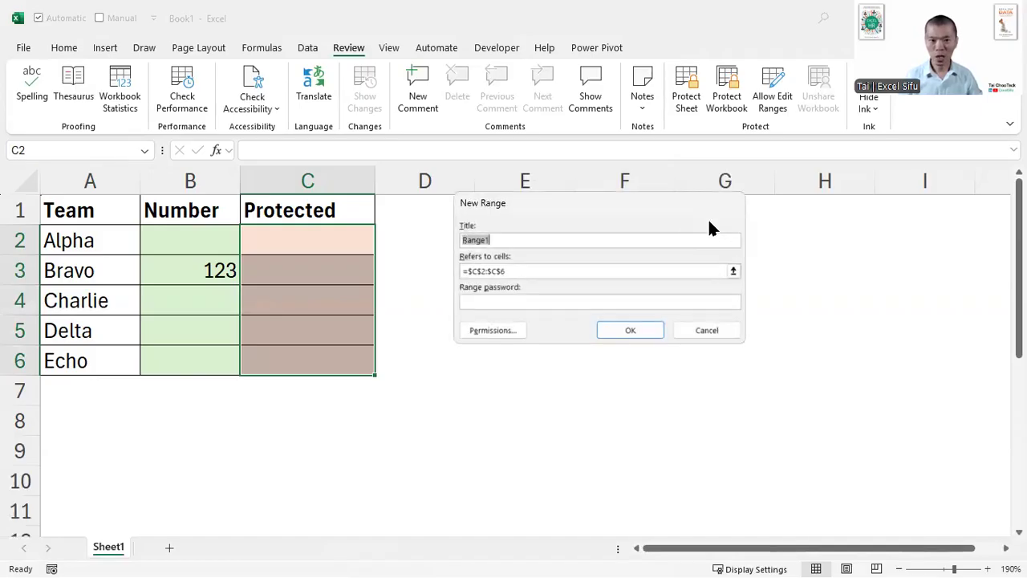
pyautogui.write('Protected_Data')
pyautogui.press('Tab')
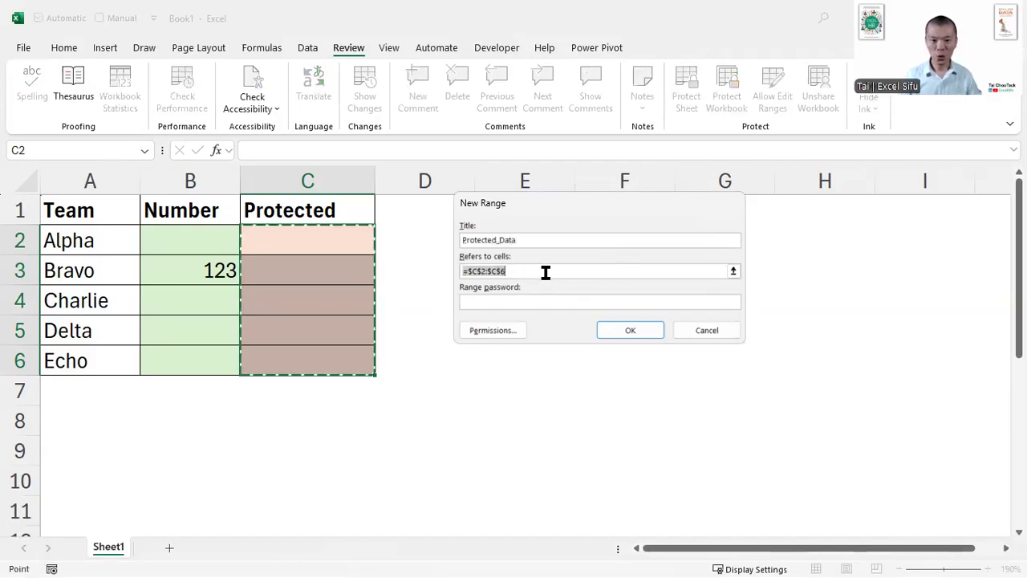
# - Enter a range password for Protected_Data and check the range's permissions without changing them
pyautogui.click(532, 303)
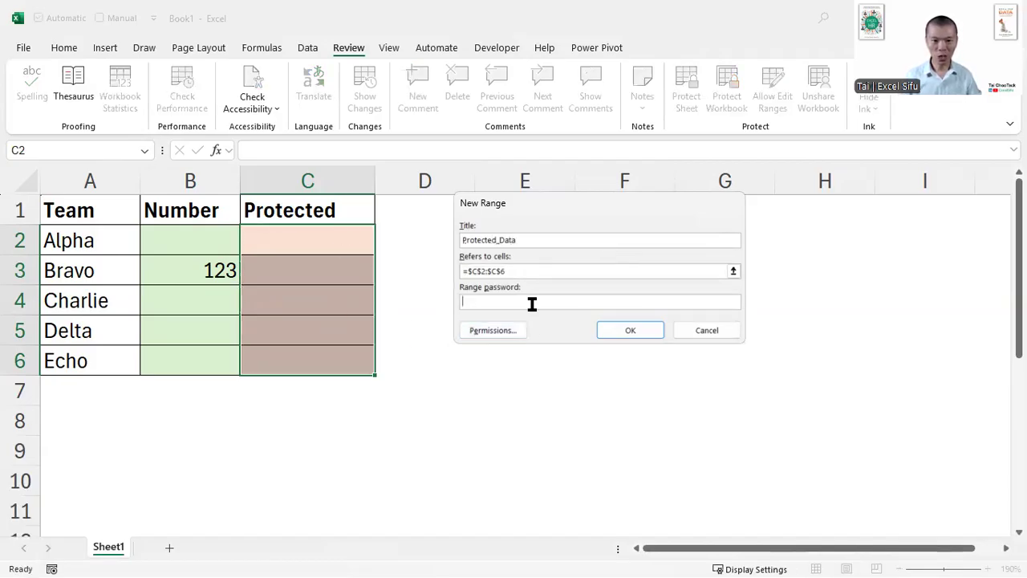
pyautogui.write('123')
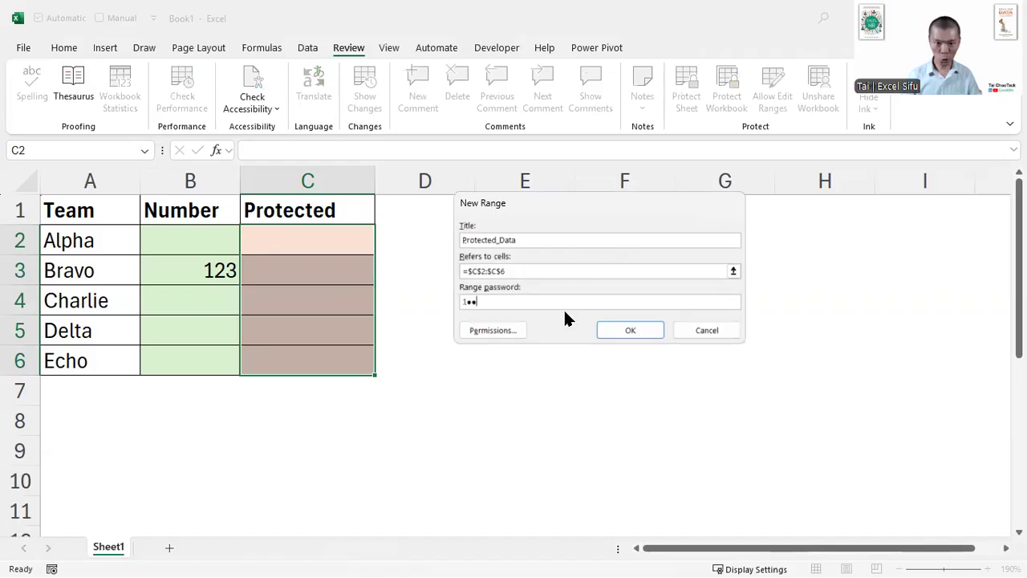
pyautogui.click(492, 330)
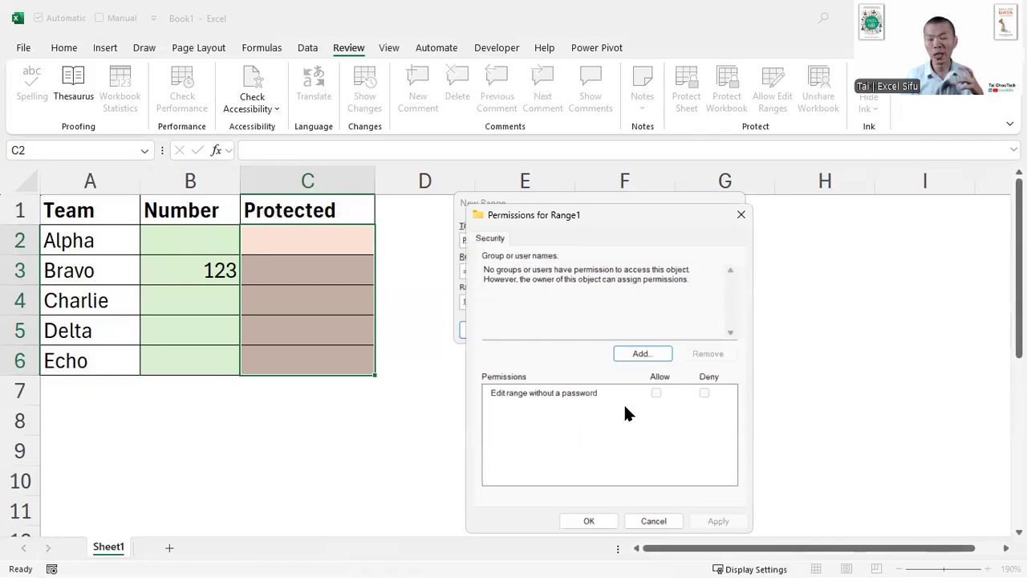
pyautogui.click(656, 517)
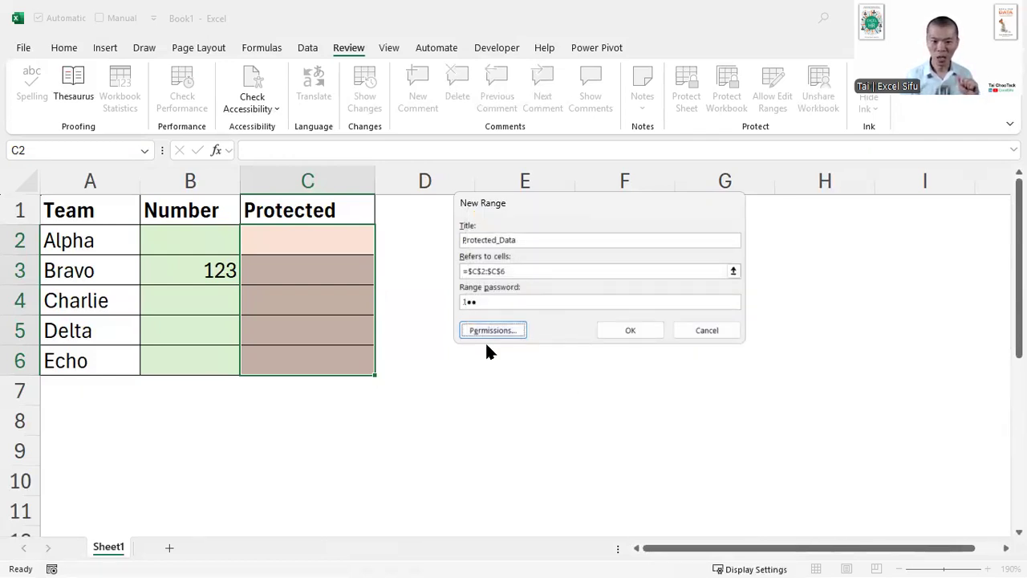
# - Retype and confirm the Protected_Data range password, and apply the new allowed edit range
pyautogui.click(496, 302)
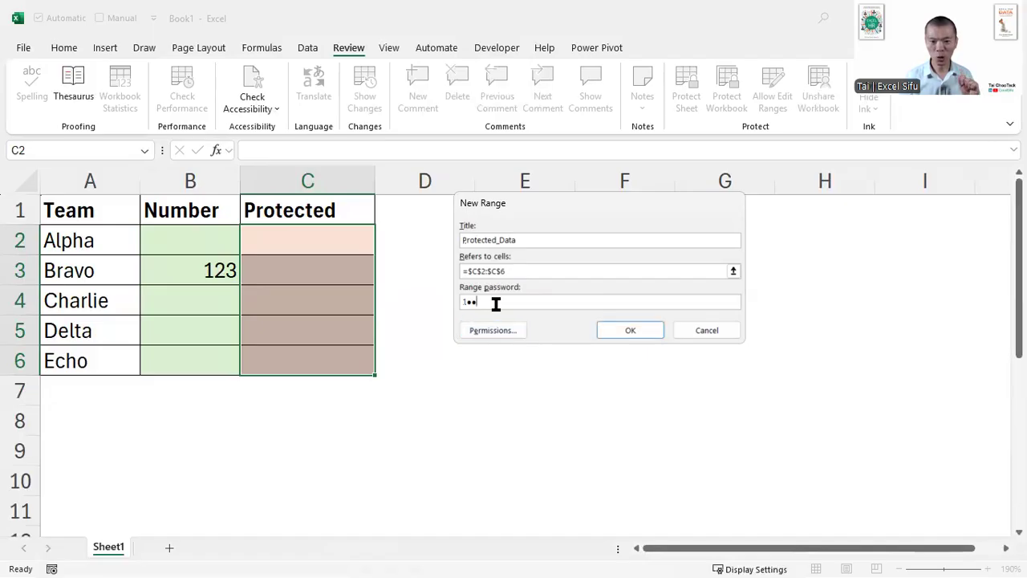
pyautogui.press('BackSpace')
pyautogui.press('BackSpace')
pyautogui.write('23')
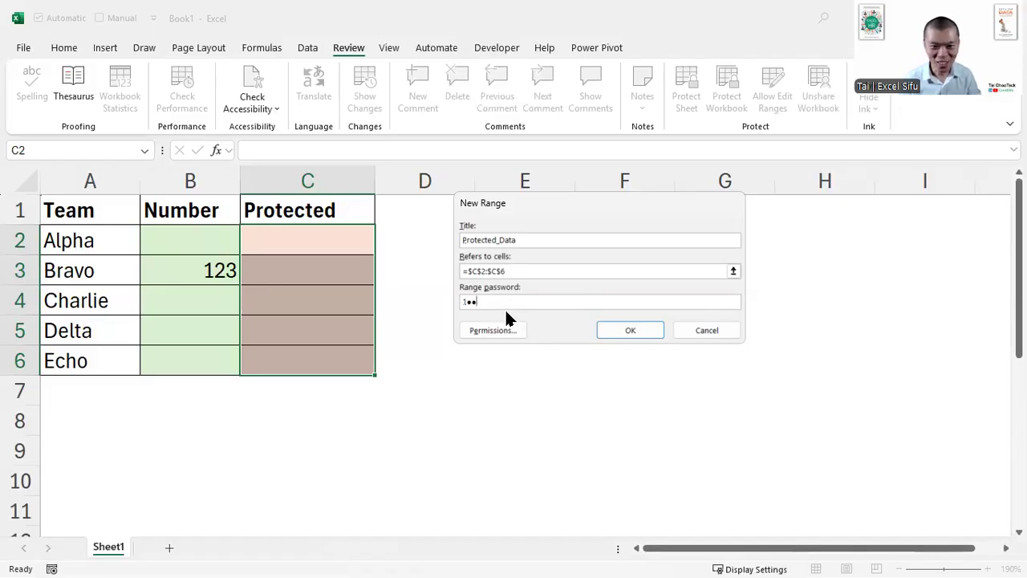
pyautogui.click(605, 329)
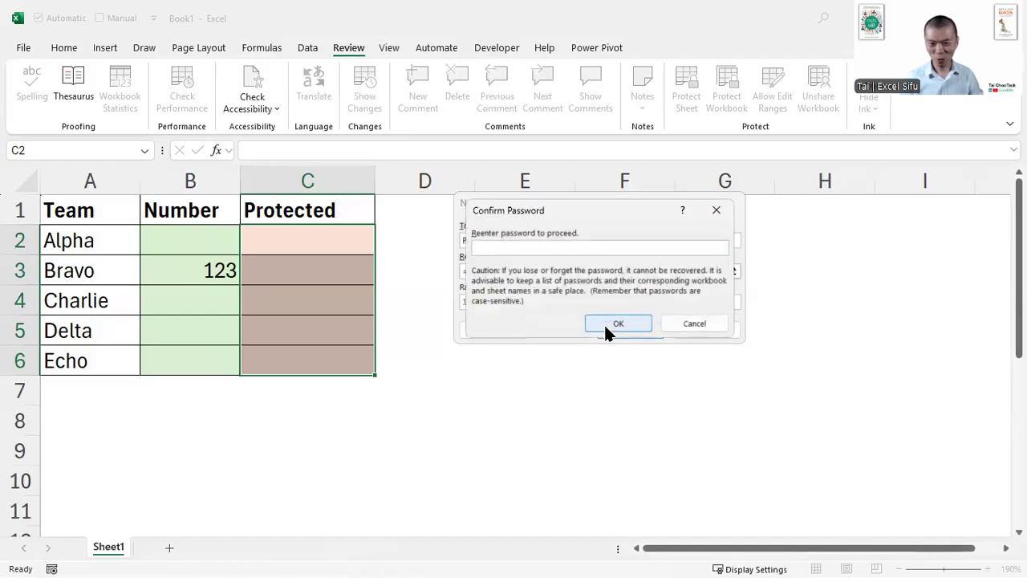
pyautogui.write('123')
pyautogui.press('Return')
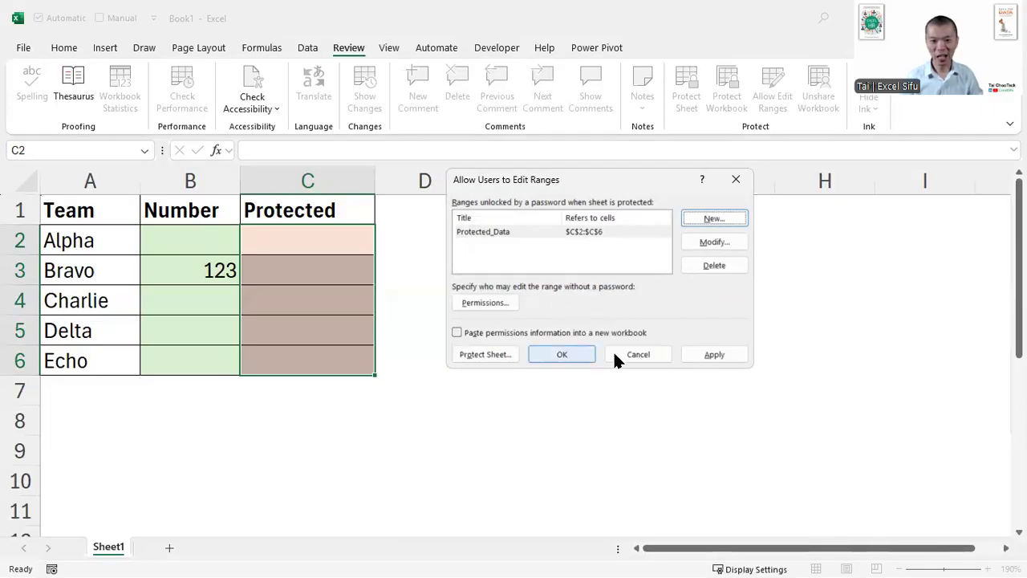
pyautogui.click(709, 354)
pyautogui.click(563, 353)
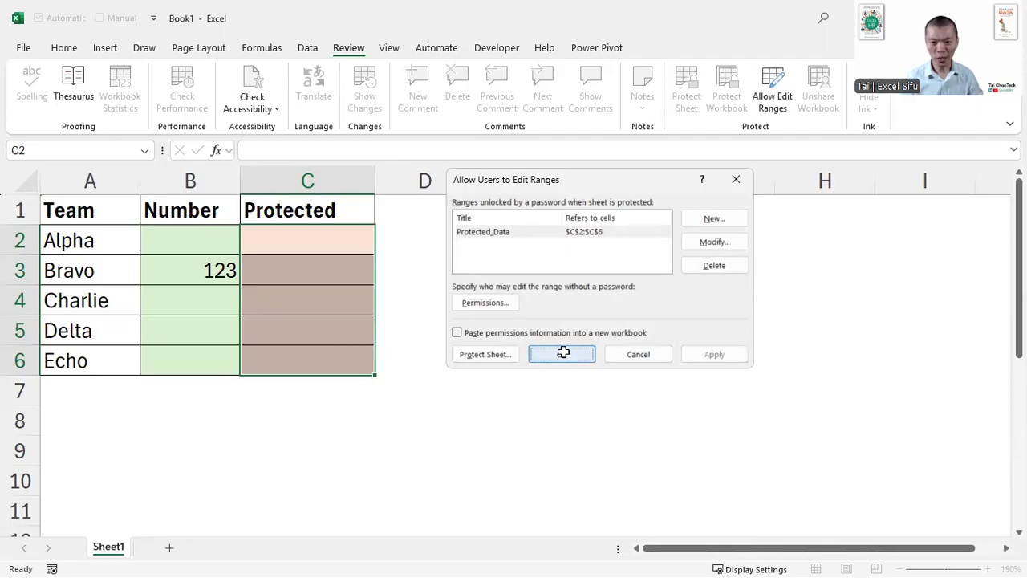
# - Enter "a" in the Protected cell C2 as a test and undo the entry
pyautogui.click(282, 246)
pyautogui.write('a')
pyautogui.click(350, 294)
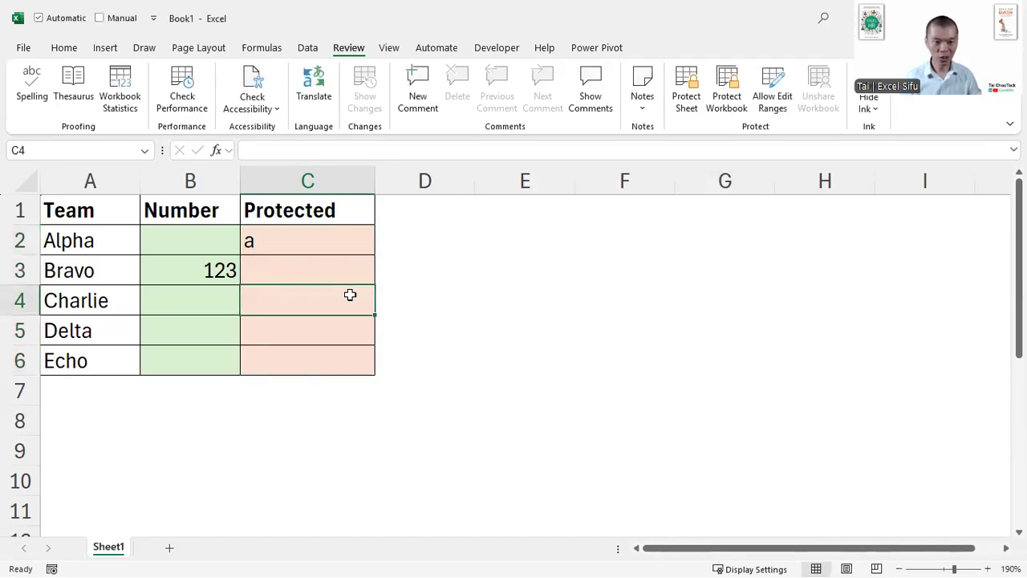
pyautogui.hotkey('ctrl', 'z')
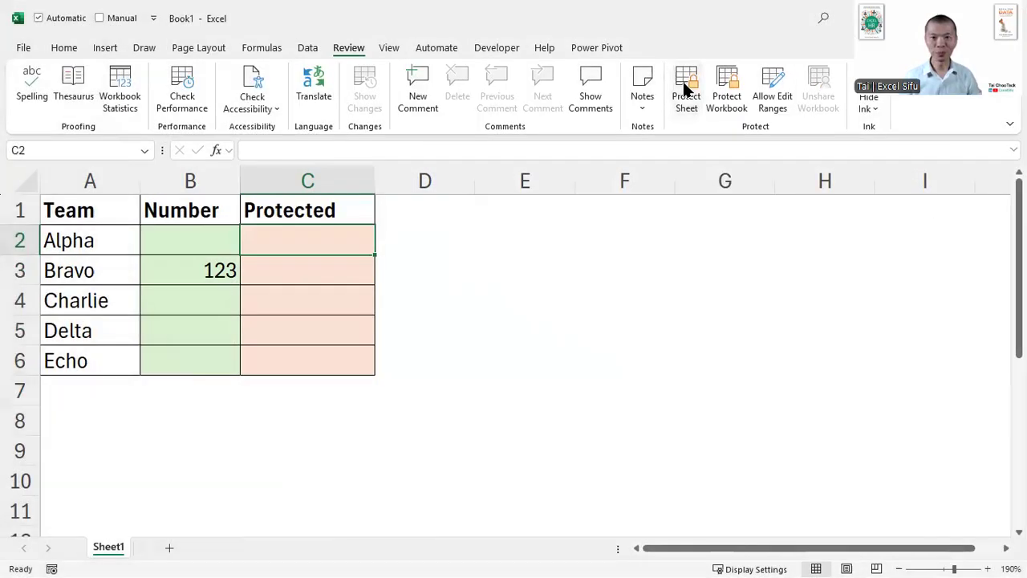
# - Protect the sheet without an unprotect password, allowing only the selection of locked and unlocked cells
pyautogui.click(684, 89)
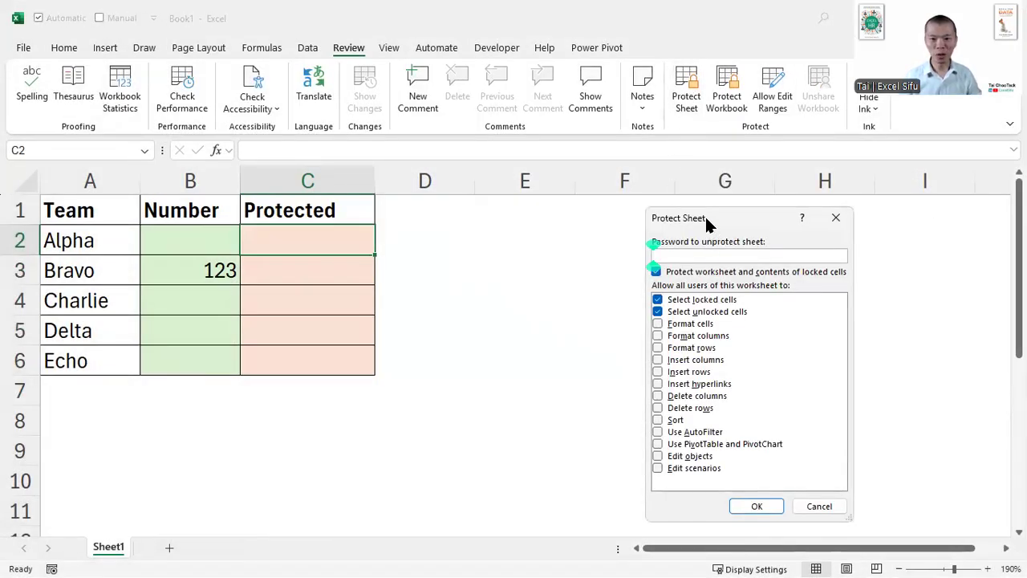
pyautogui.moveTo(706, 223); pyautogui.dragTo(563, 172)
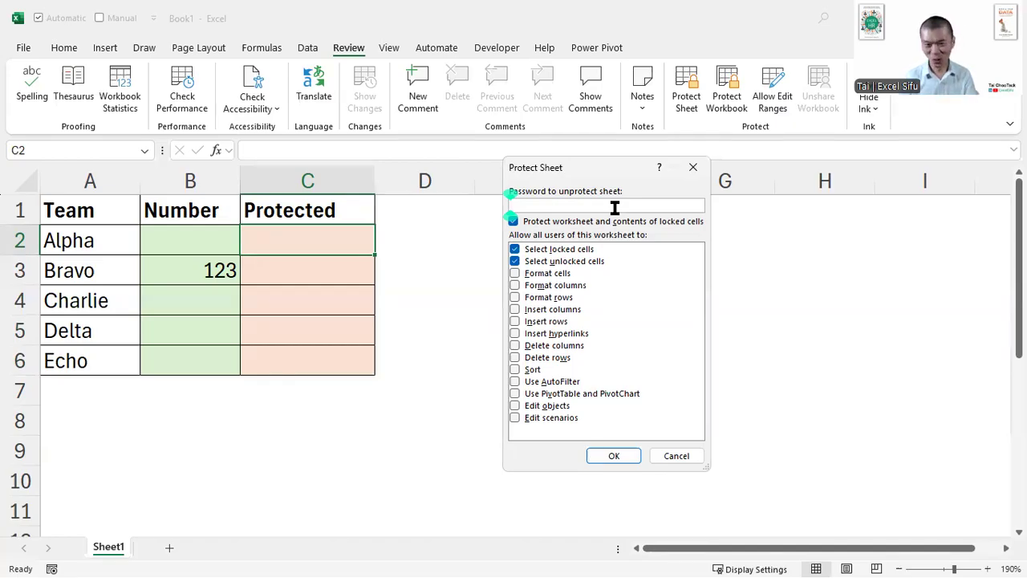
pyautogui.click(610, 453)
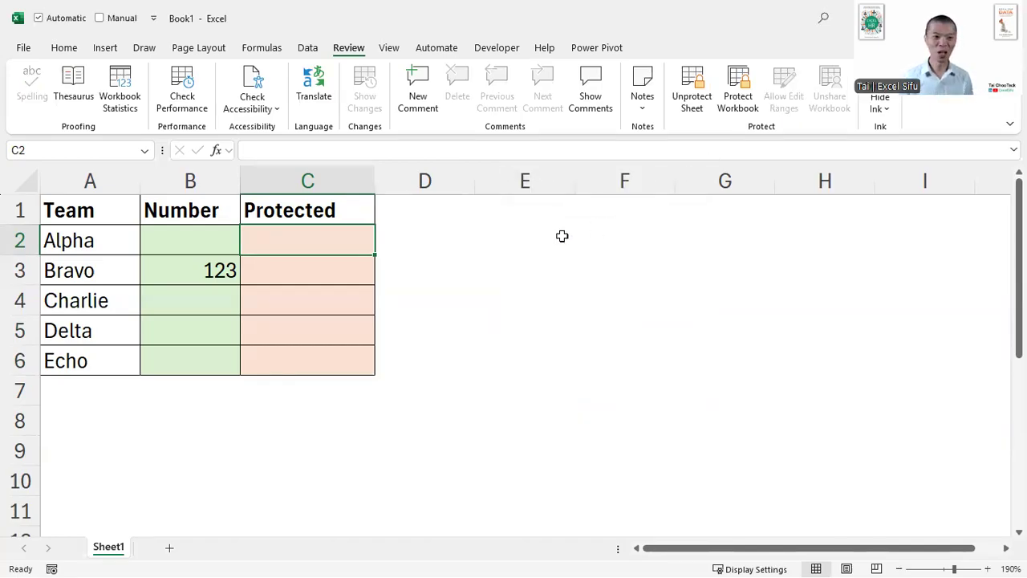
# - Enter 112233 in Alpha's Number cell and try to enter 1 in the locked cell F4
pyautogui.click(211, 239)
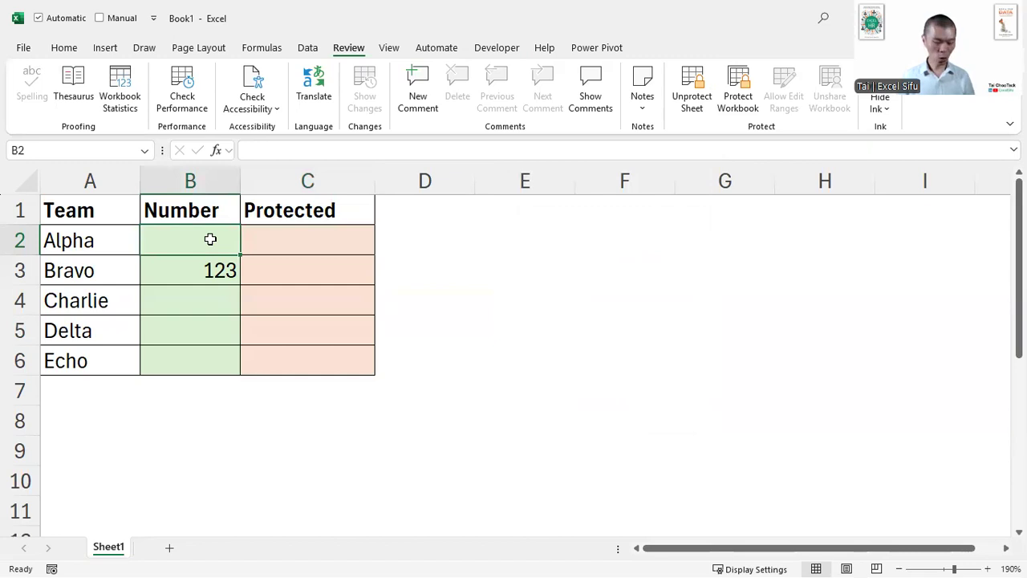
pyautogui.write('112233')
pyautogui.click(212, 290)
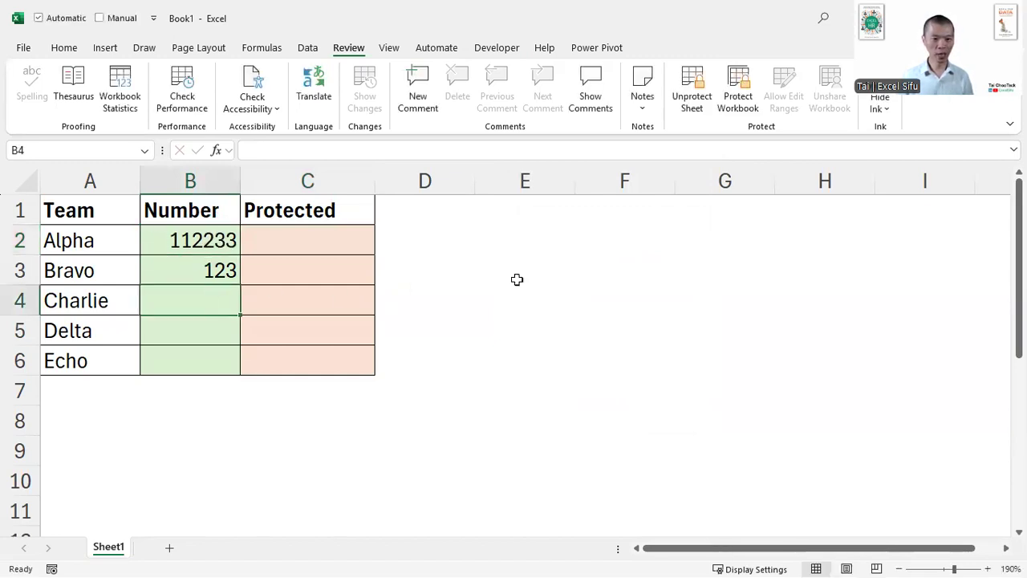
pyautogui.click(584, 287)
pyautogui.write('1')
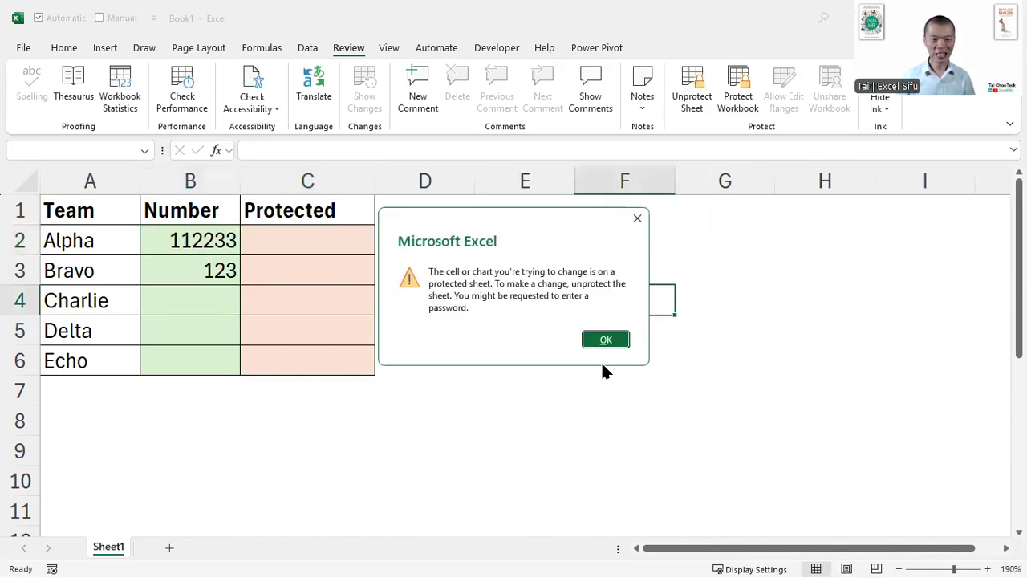
pyautogui.click(603, 341)
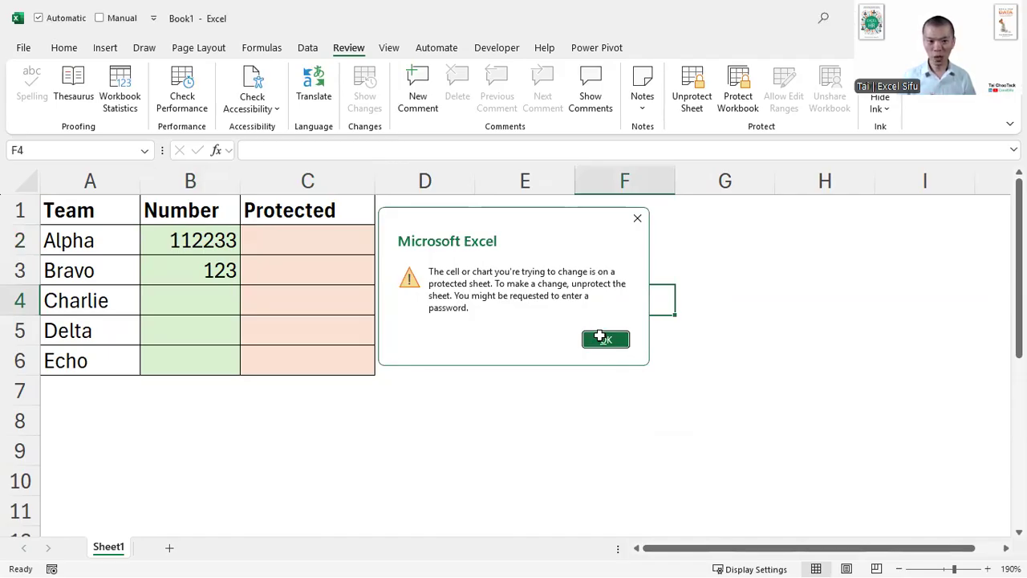
# - Start an entry in the Protected cell C2 and unlock the range with the range password
pyautogui.click(326, 243)
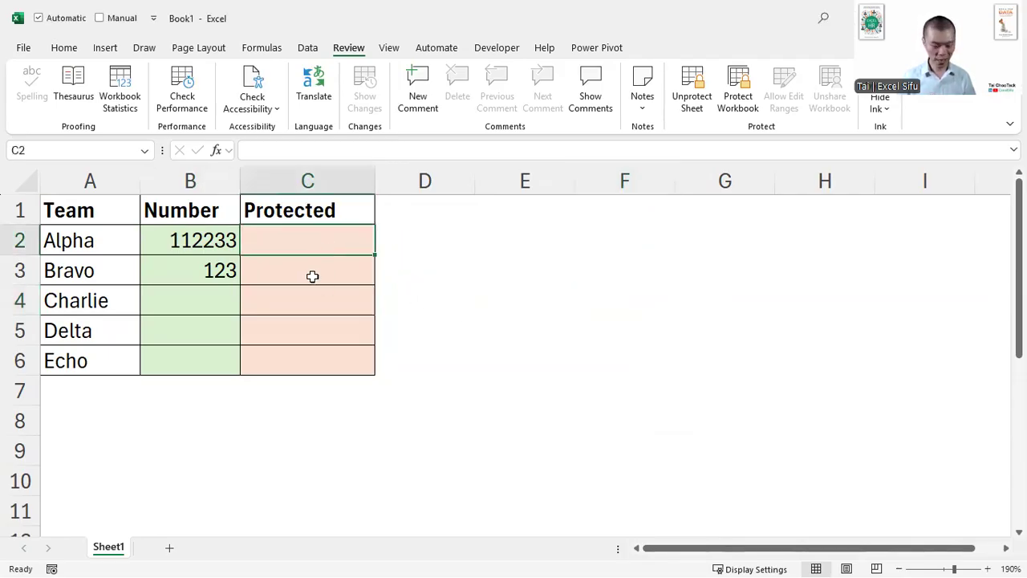
pyautogui.press('1')
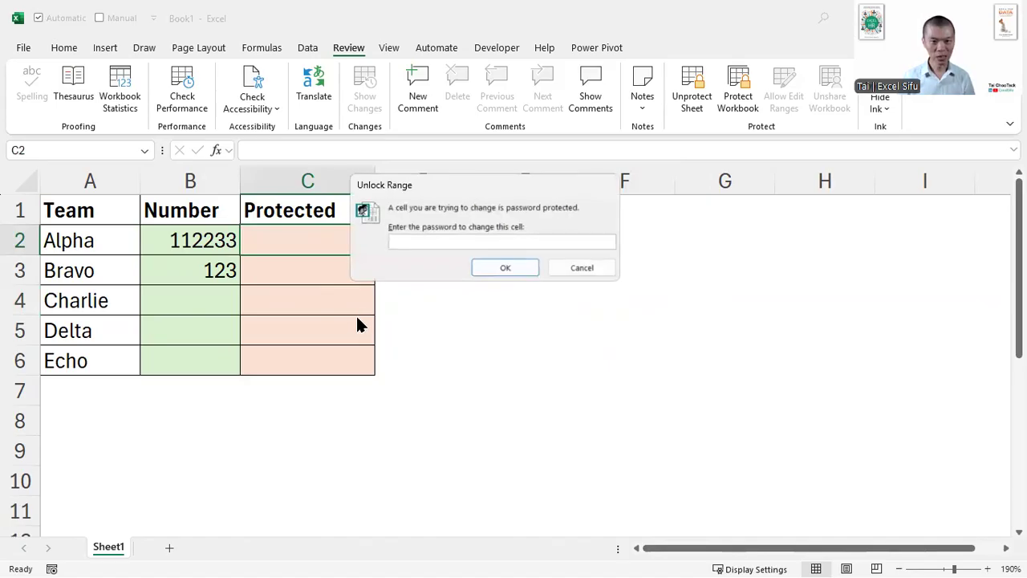
pyautogui.moveTo(443, 186); pyautogui.dragTo(487, 223)
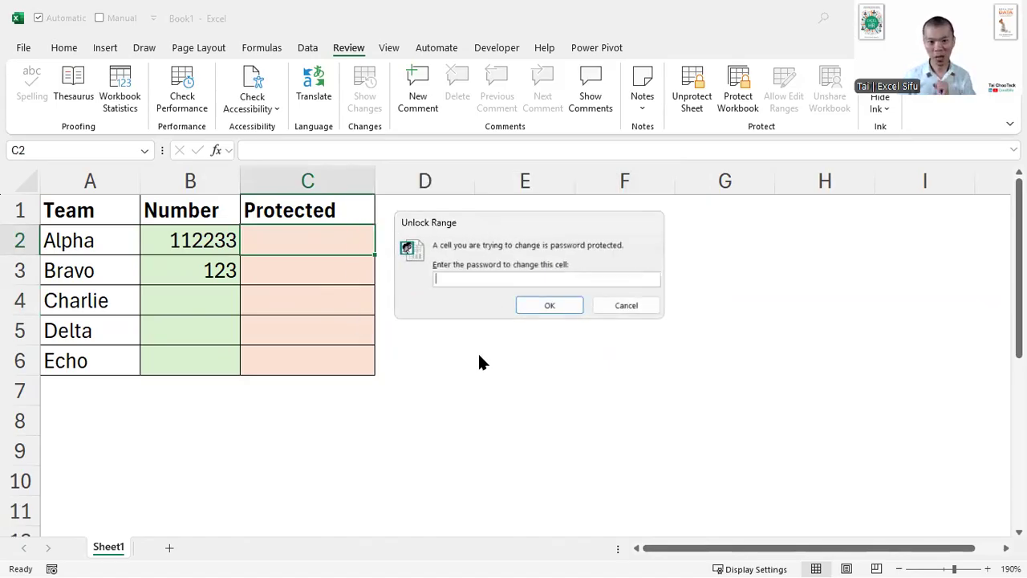
pyautogui.write('123')
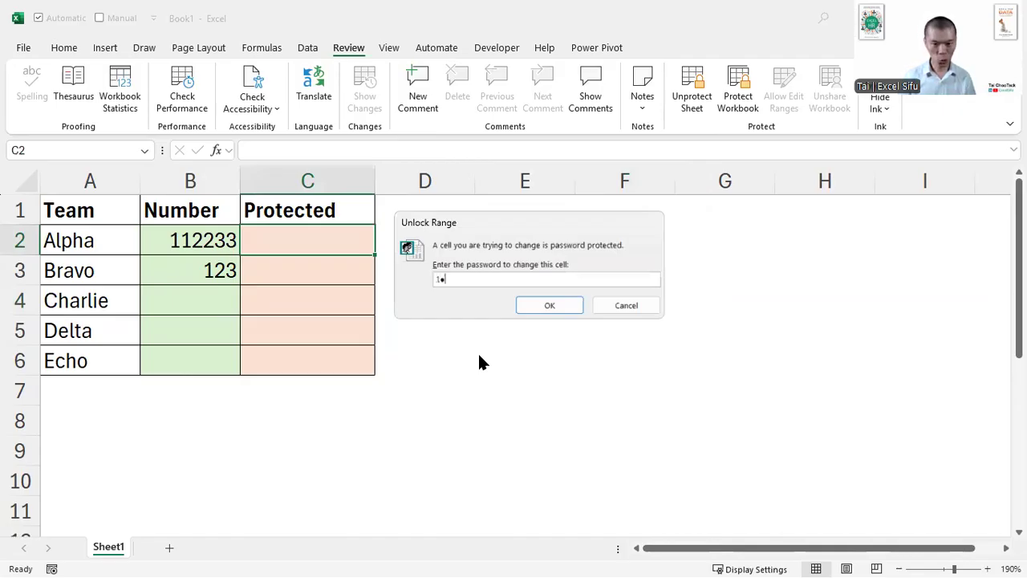
pyautogui.press('Return')
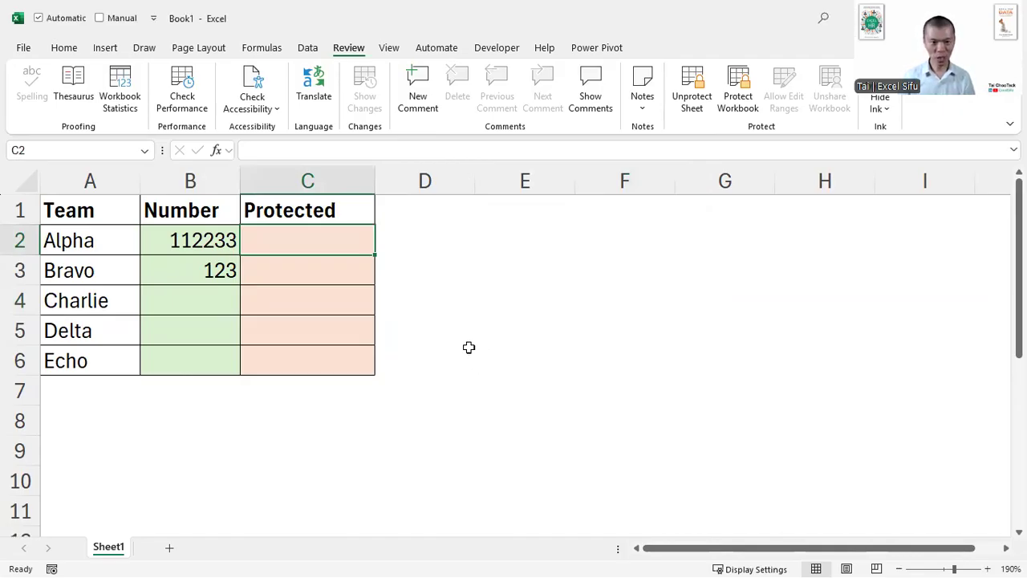
# - Enter "aaa" in the Protected cells for Delta and Charlie
pyautogui.click(310, 320)
pyautogui.write('aaa')
pyautogui.click(306, 303)
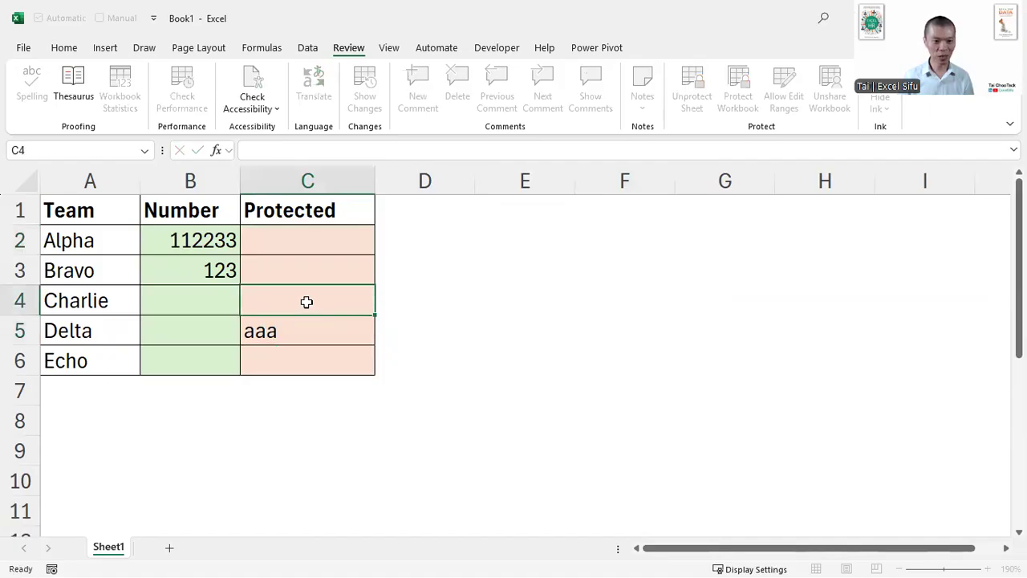
pyautogui.write('aaa')
pyautogui.click(376, 346)
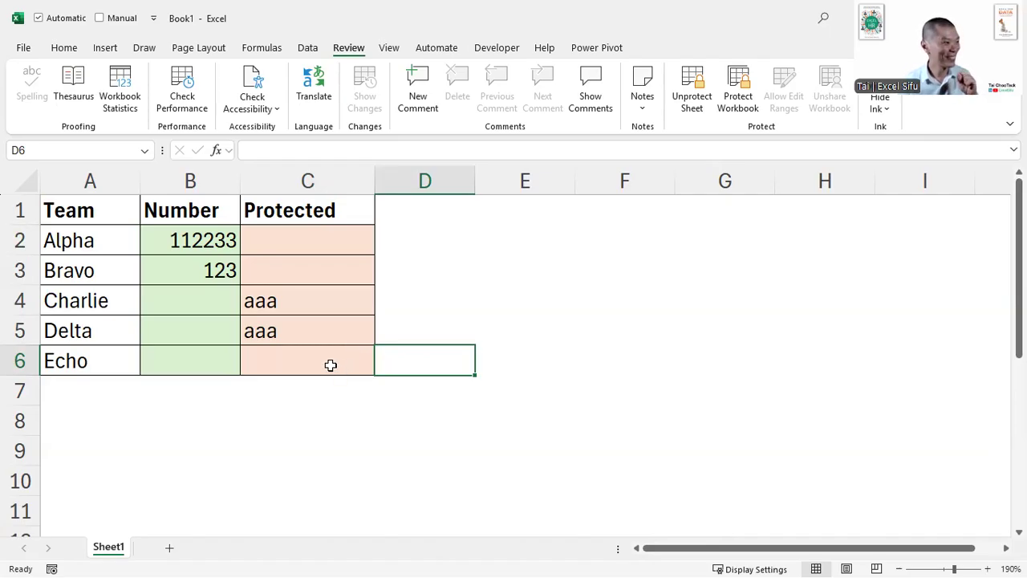
# - Remove the protection from the sheet
pyautogui.click(319, 330)
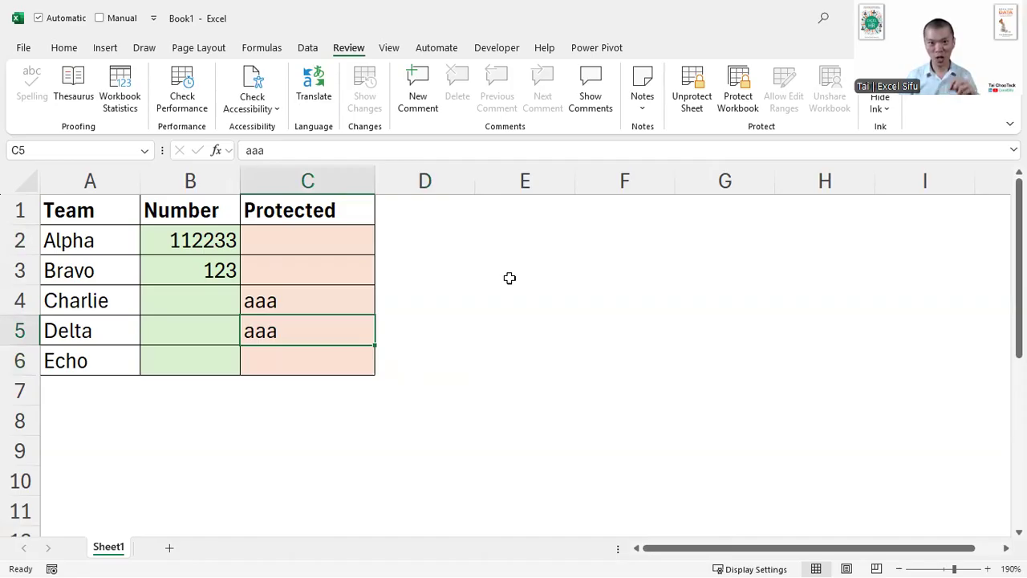
pyautogui.click(692, 103)
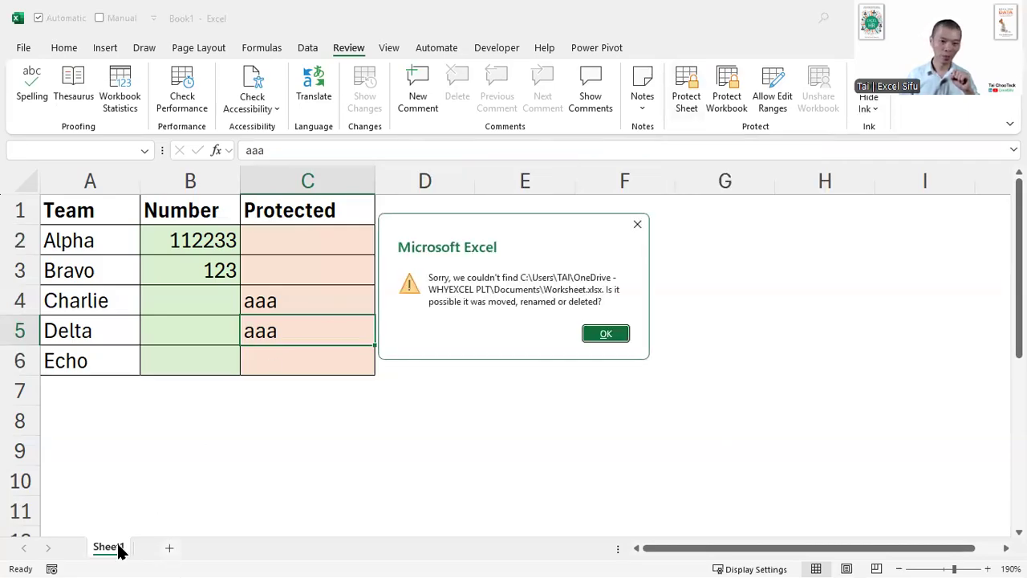
# - Dismiss the missing-file message and close the open workbooks
pyautogui.click(607, 333)
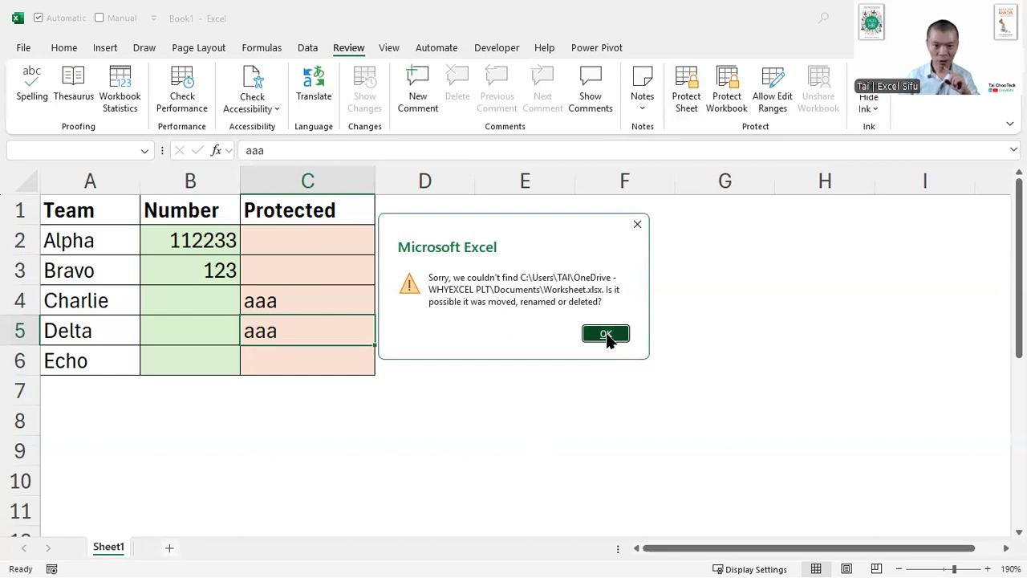
pyautogui.click(606, 334)
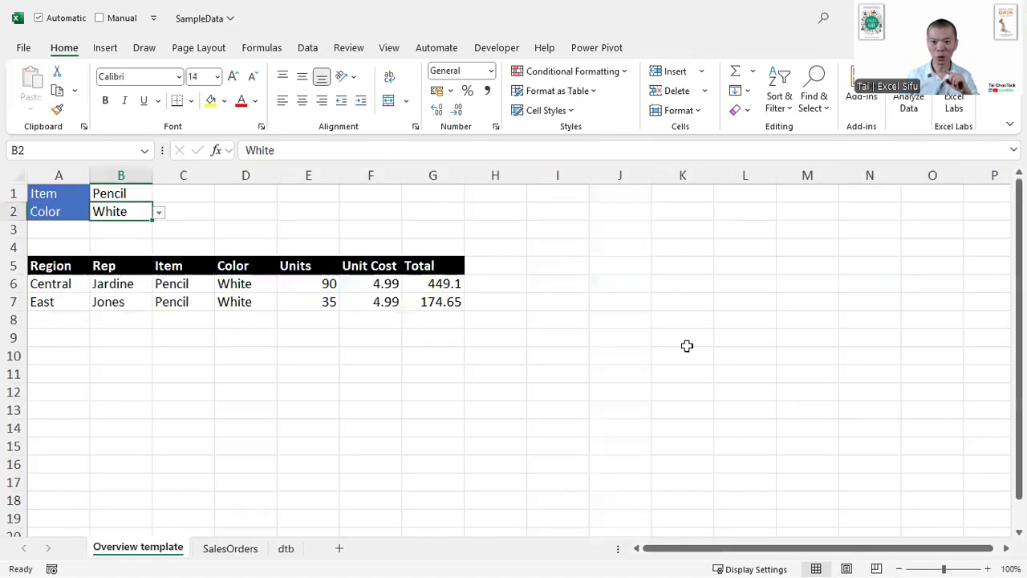
pyautogui.click(1009, 17)
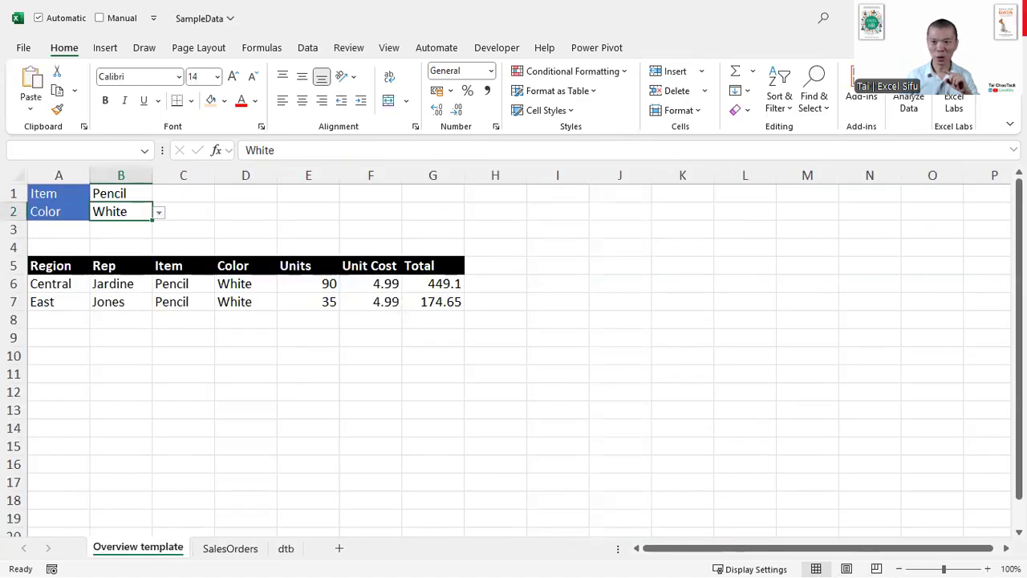
pyautogui.click(594, 323)
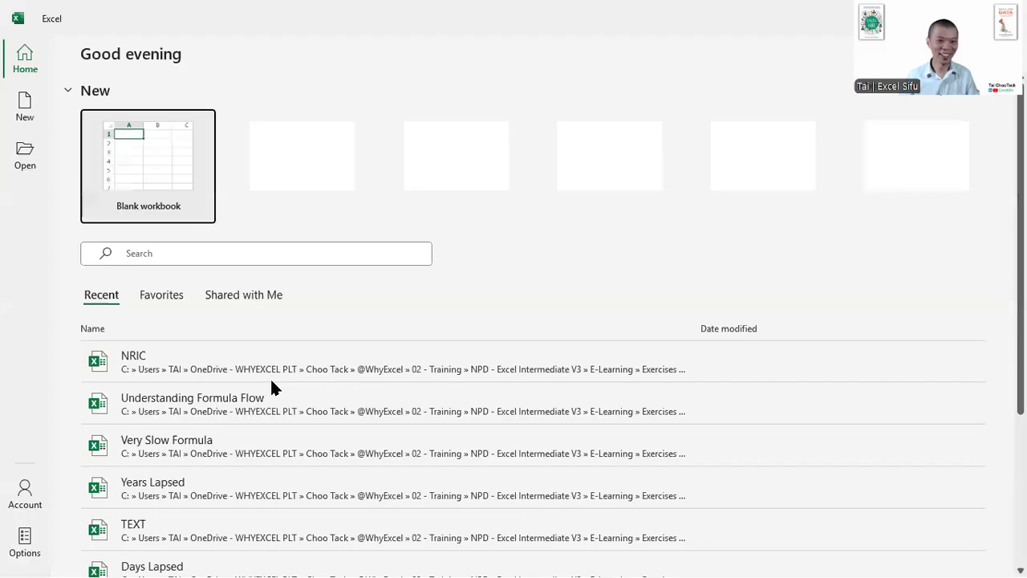
# - Create a new blank workbook and select cell A1 on its sheet
pyautogui.click(149, 131)
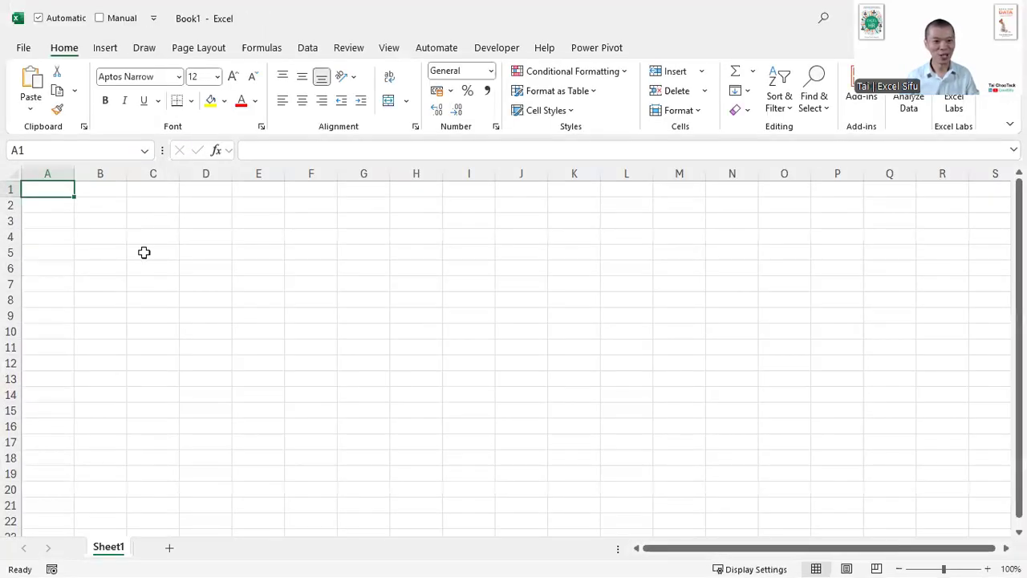
pyautogui.scroll(7, 244, 315)
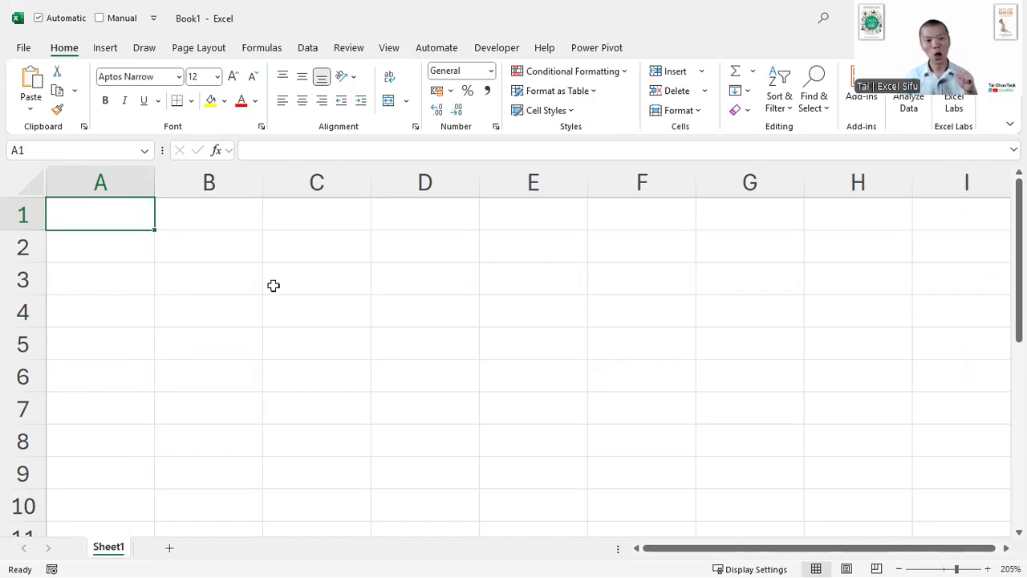
pyautogui.click(223, 221)
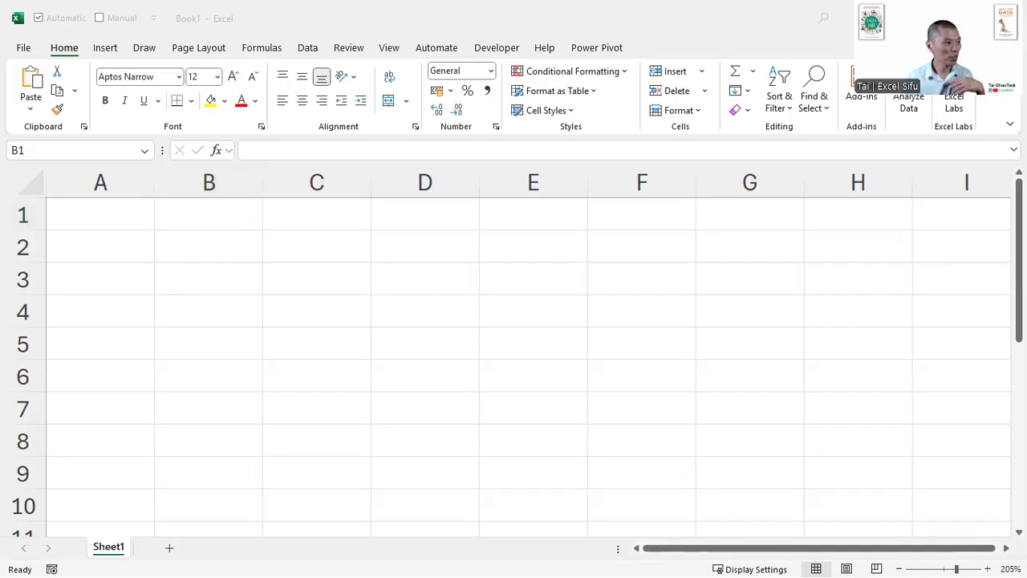
pyautogui.click(243, 368)
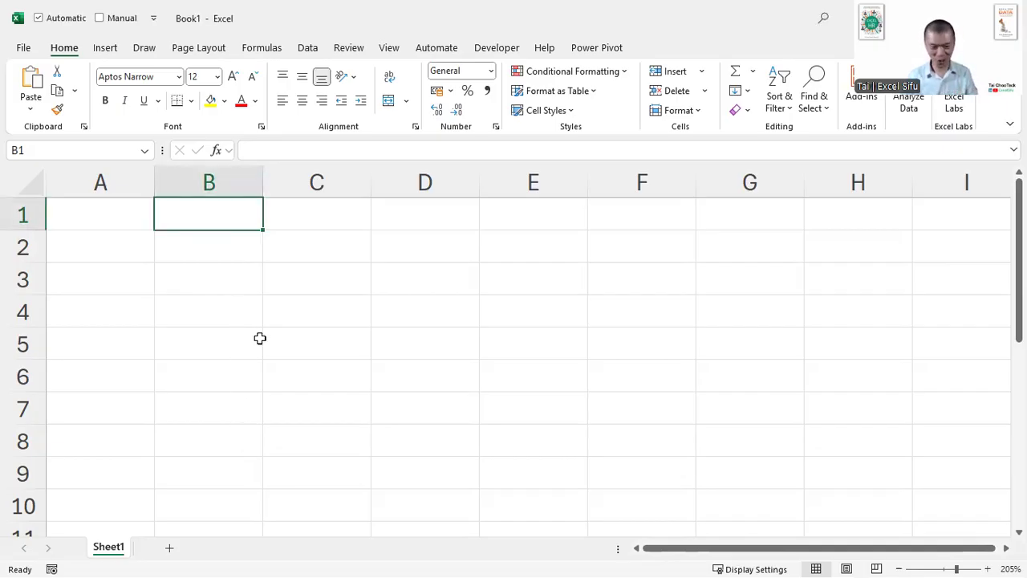
pyautogui.keyDown('ctrl'); pyautogui.scroll(7, 260, 338); pyautogui.keyUp('ctrl')
pyautogui.click(207, 259)
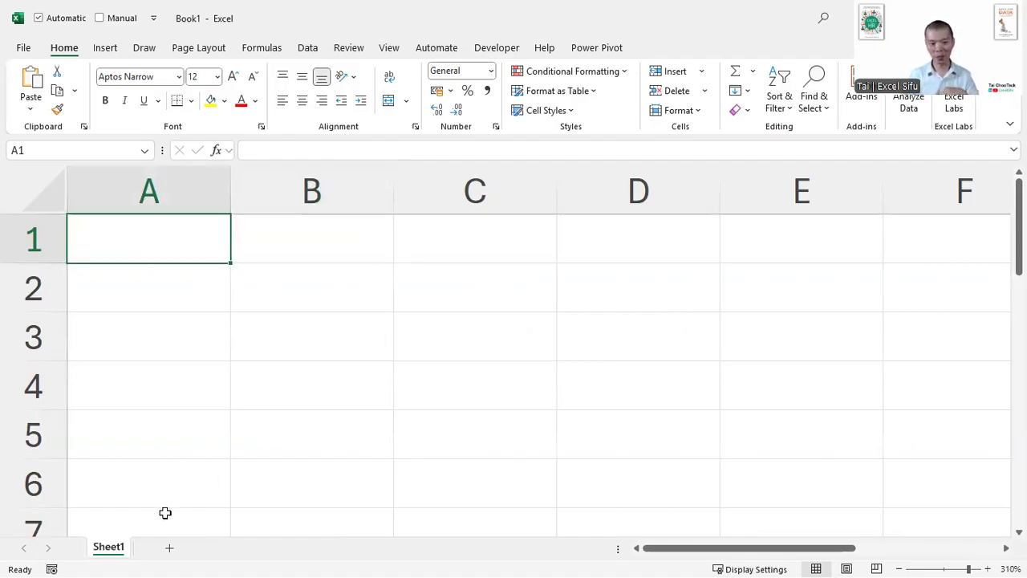
# - Rename Sheet1 to Data and enter "Data file here" in its cell A1
pyautogui.press('super+Down')
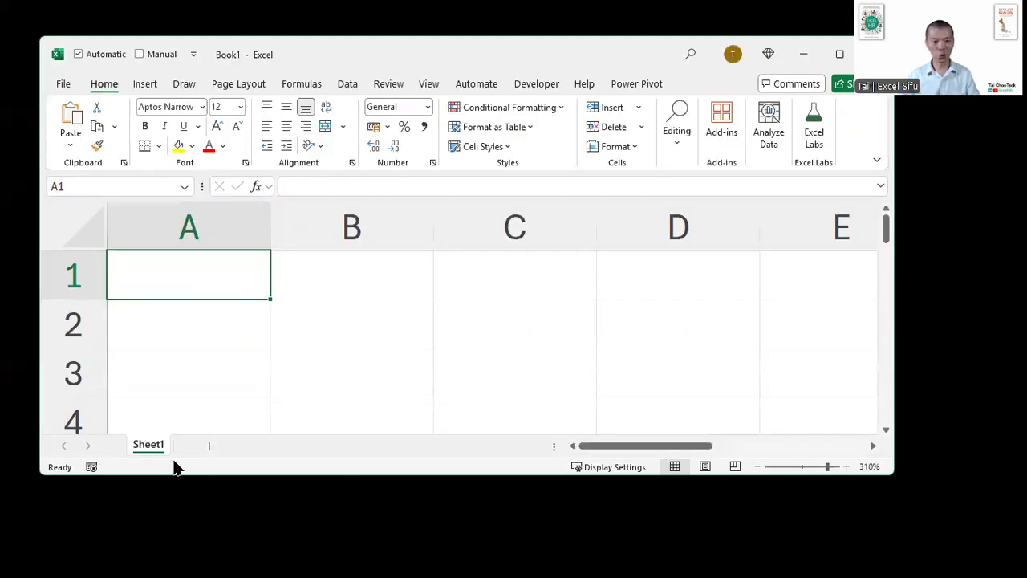
pyautogui.doubleClick(153, 441)
pyautogui.write('Data')
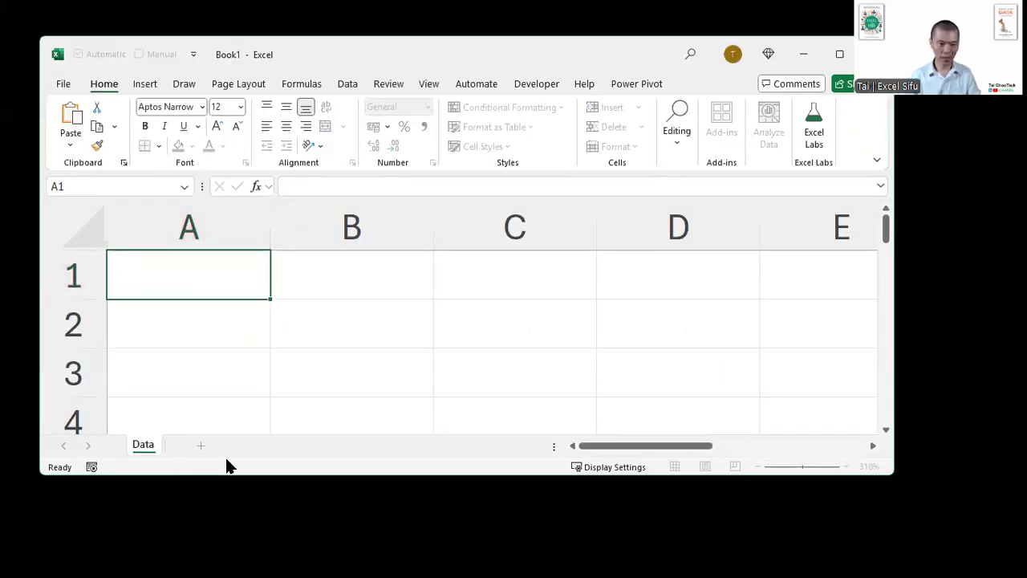
pyautogui.press('Return')
pyautogui.write('Data file here')
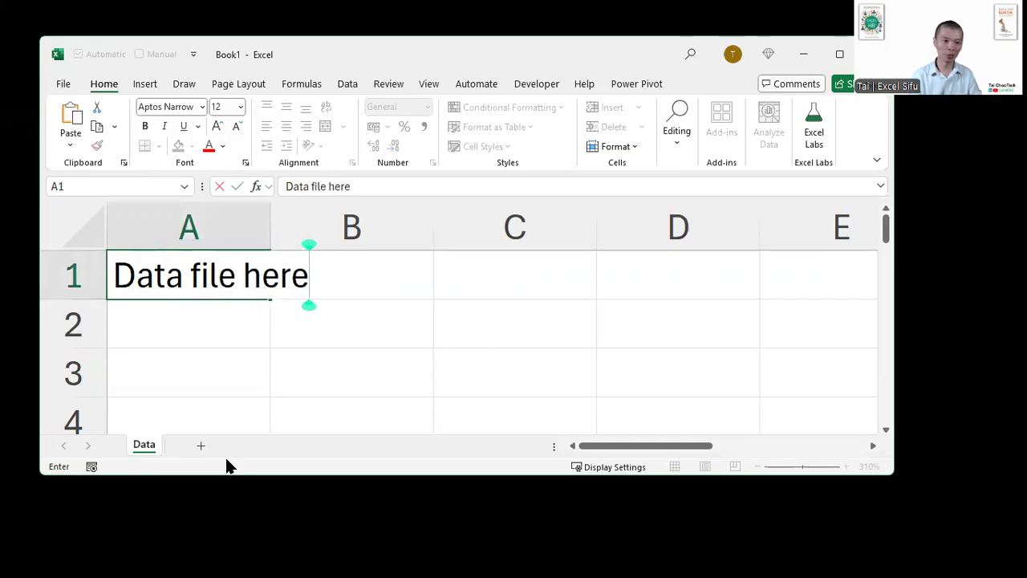
pyautogui.press('Return')
# - Insert a new worksheet in front of Data and name it REPORT
pyautogui.hotkey('shift', 'F11')
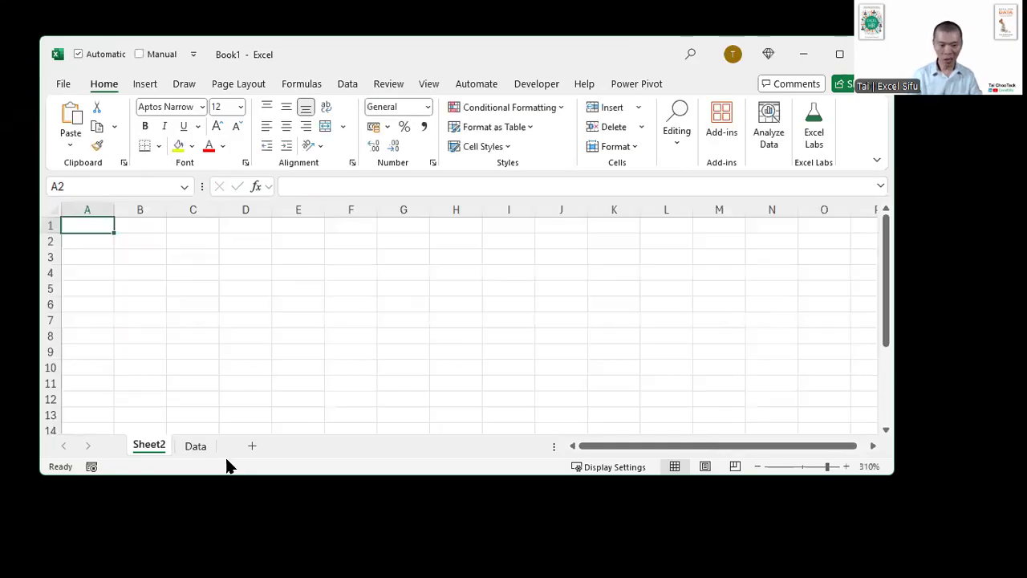
pyautogui.press('alt')
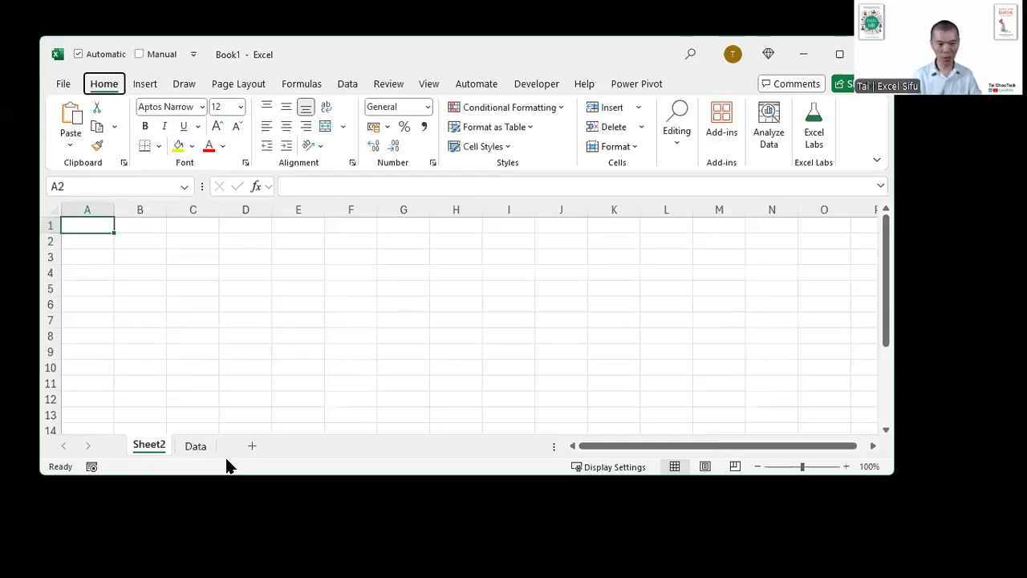
pyautogui.write('horREPORT')
pyautogui.press('Return')
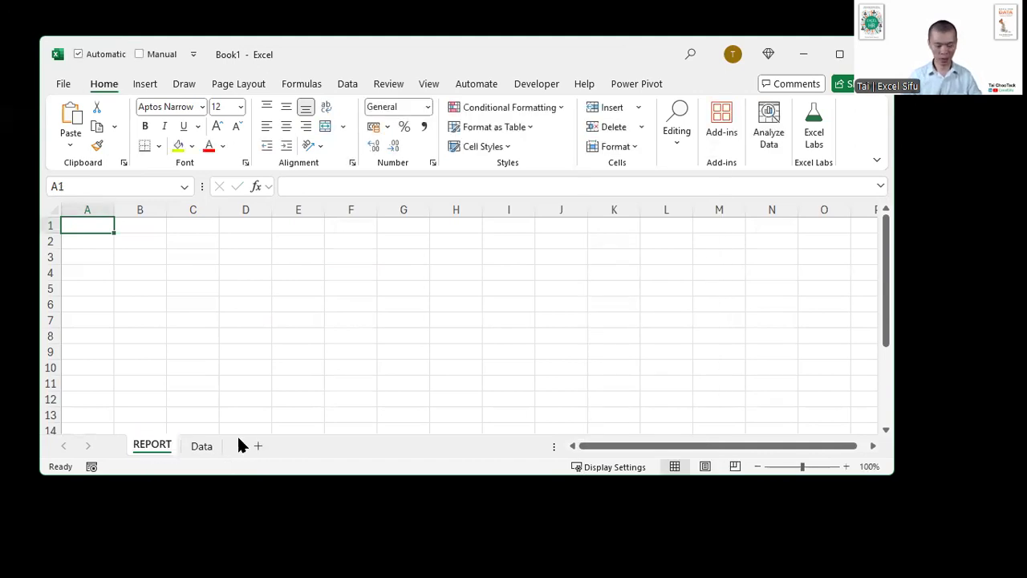
# - Fill the range A1:E7 of the REPORT sheet with the text "report here"
pyautogui.keyDown('shift'); pyautogui.click(298, 322); pyautogui.keyUp('shift')
pyautogui.write('report here')
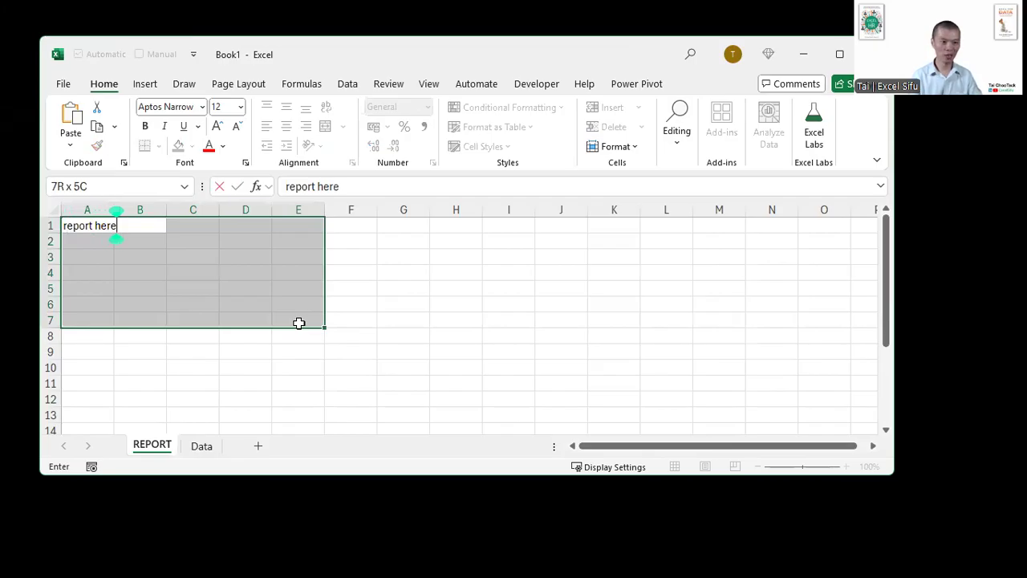
pyautogui.hotkey('ctrl', 'Return')
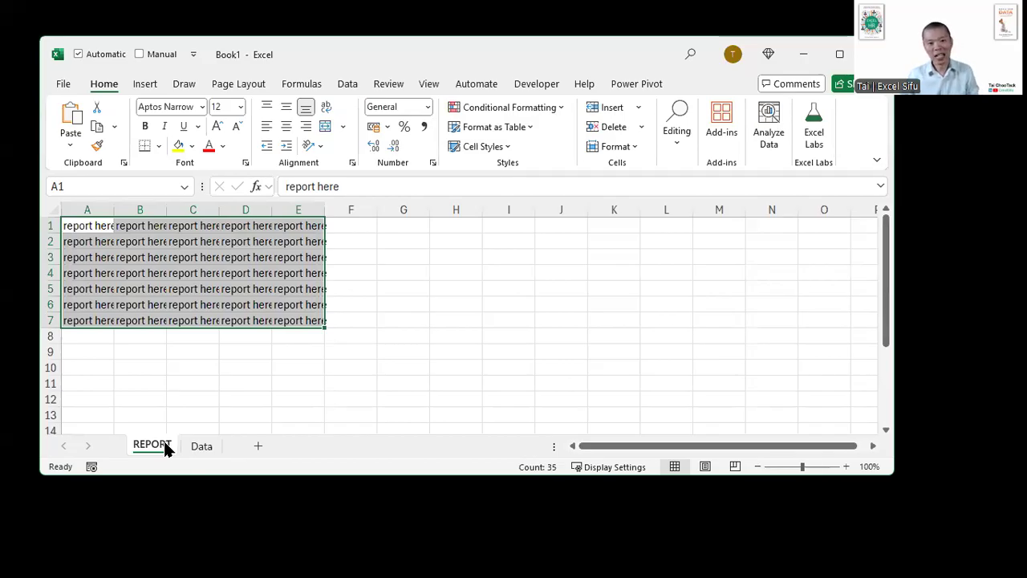
# - Duplicate the REPORT sheet in front of the Data sheet, and delete the copy
pyautogui.moveTo(167, 449); pyautogui.dragTo(197, 435)
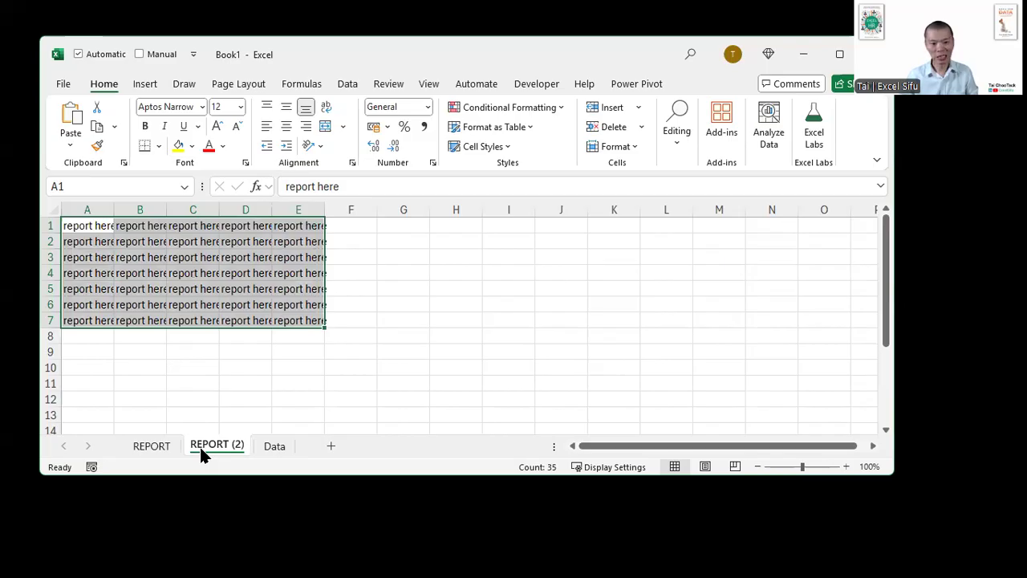
pyautogui.rightClick(201, 451)
pyautogui.press('d')
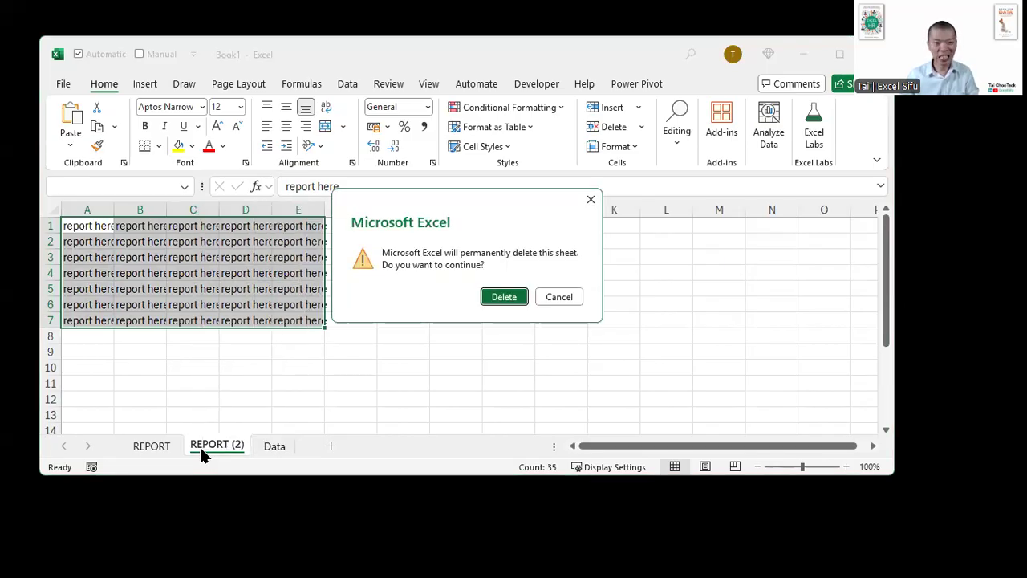
pyautogui.press('Return')
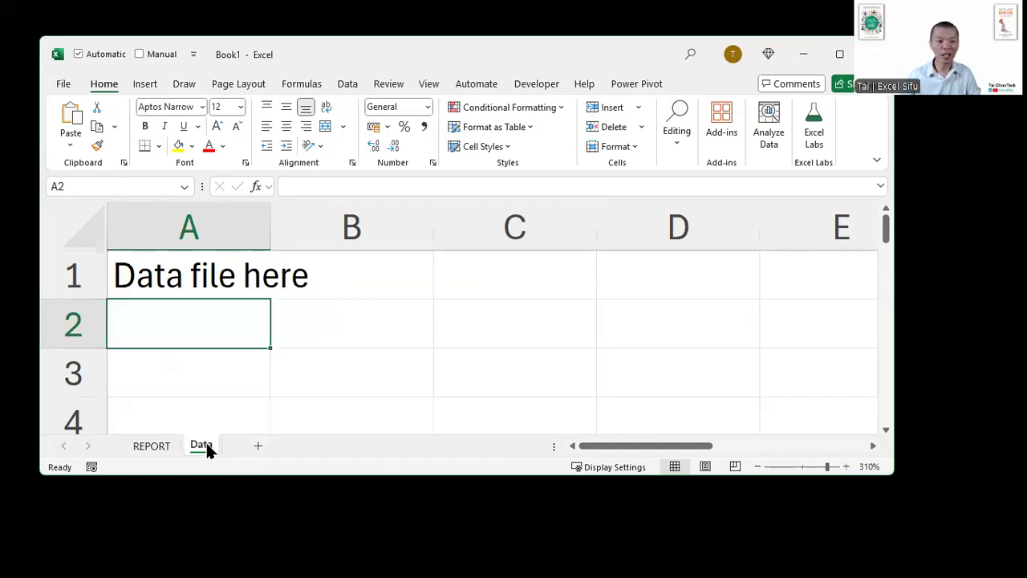
# - Rename the Data sheet as Datasdfsdf
pyautogui.doubleClick(201, 445)
pyautogui.press('End')
pyautogui.write('sdf')
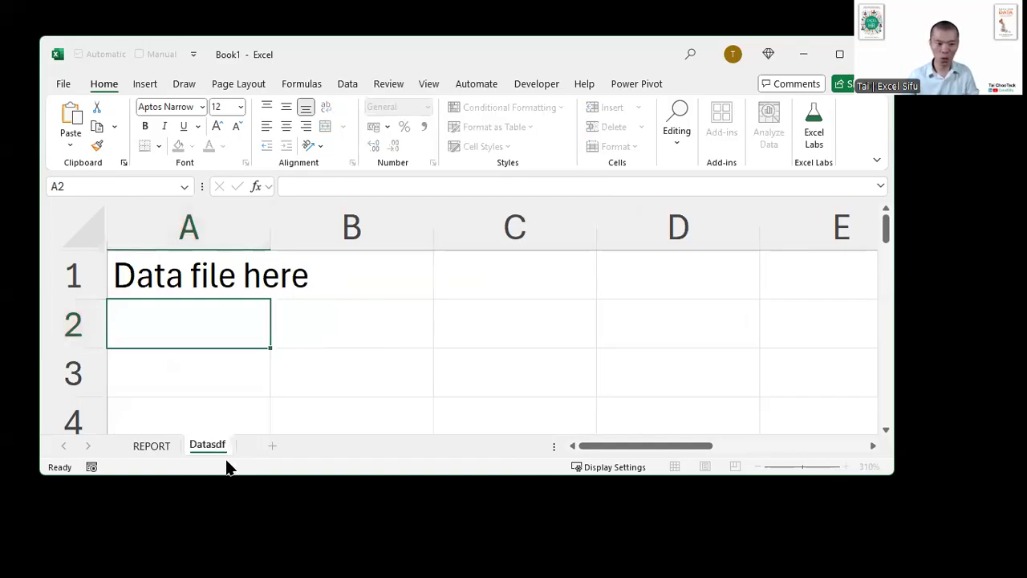
pyautogui.write('sdf')
pyautogui.press('Return')
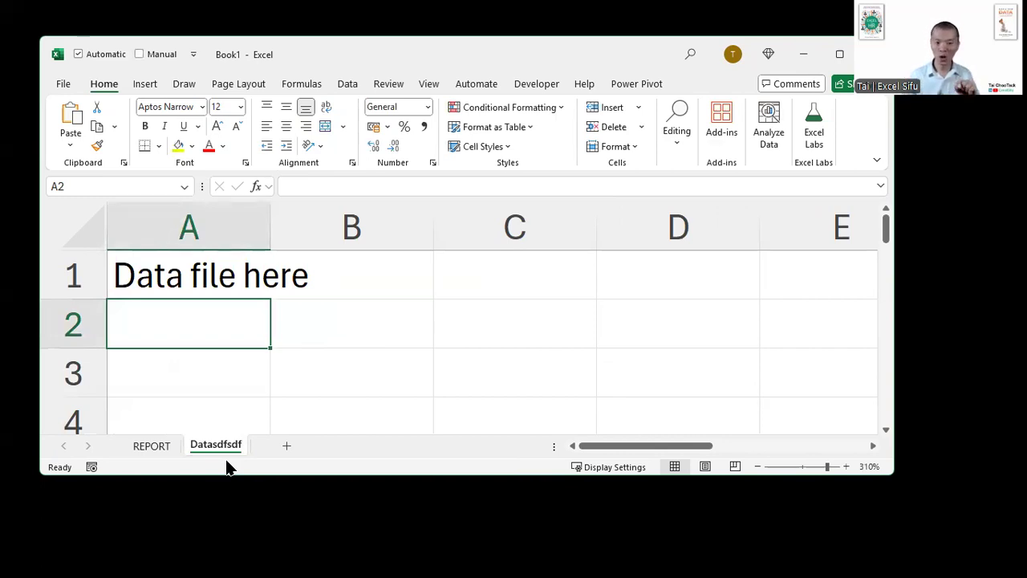
# - Rename the second sheet as DATA
pyautogui.doubleClick(217, 443)
pyautogui.write('DATA')
pyautogui.press('Return')
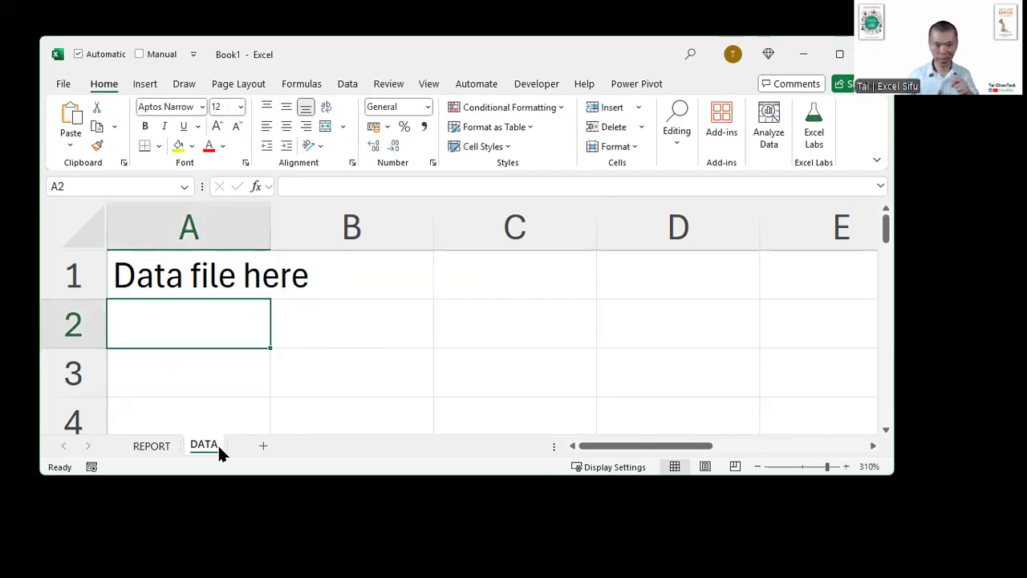
# - Protect the workbook's structure, entering and confirming a protection password
pyautogui.click(383, 84)
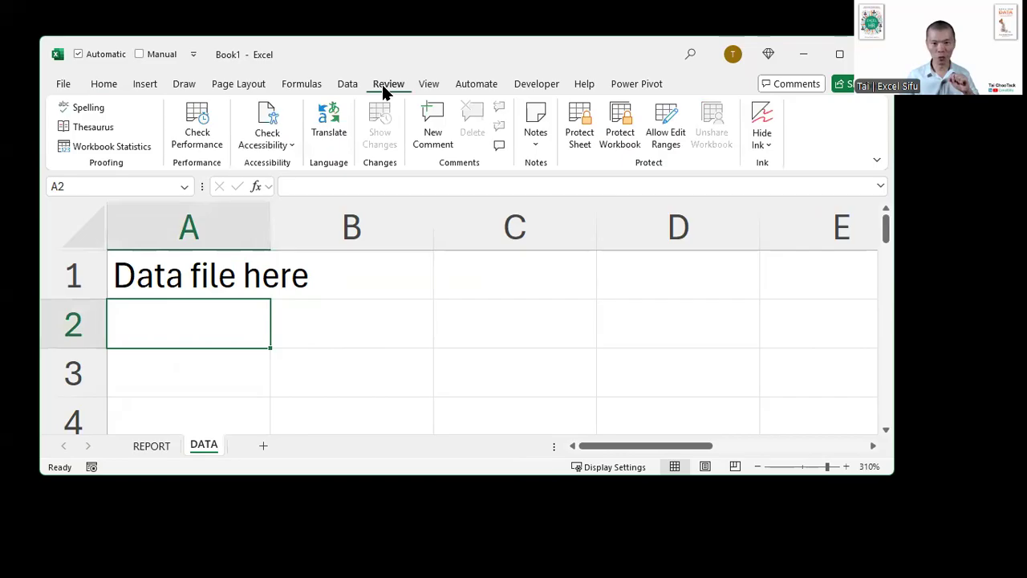
pyautogui.click(615, 143)
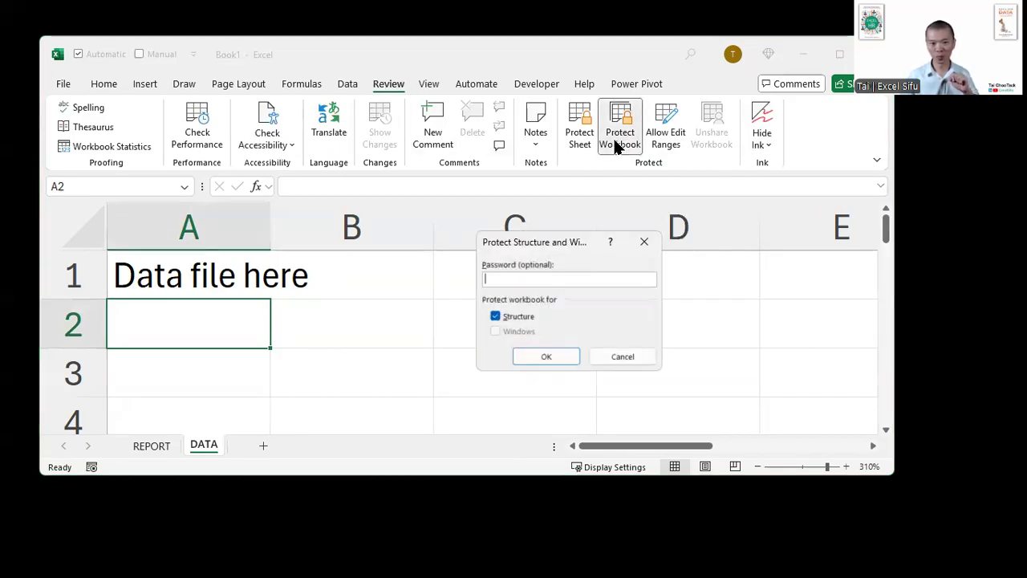
pyautogui.moveTo(547, 235); pyautogui.dragTo(584, 219)
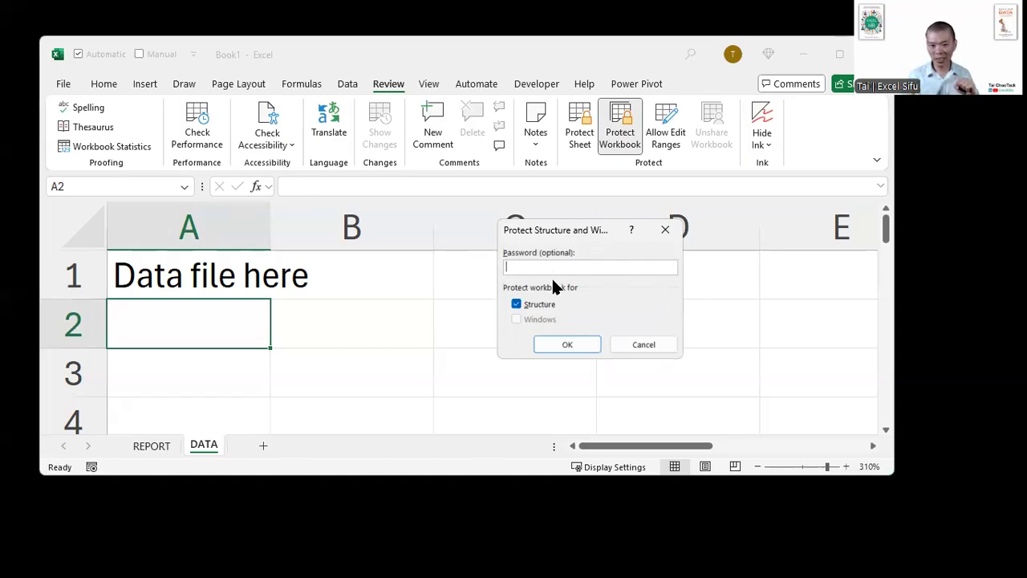
pyautogui.write('123')
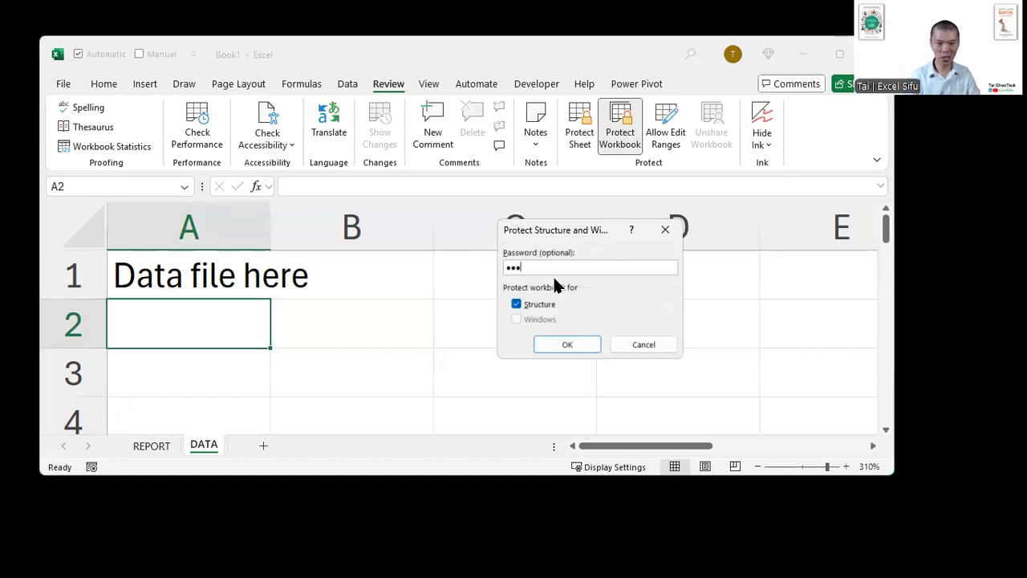
pyautogui.press('Return')
pyautogui.write('123')
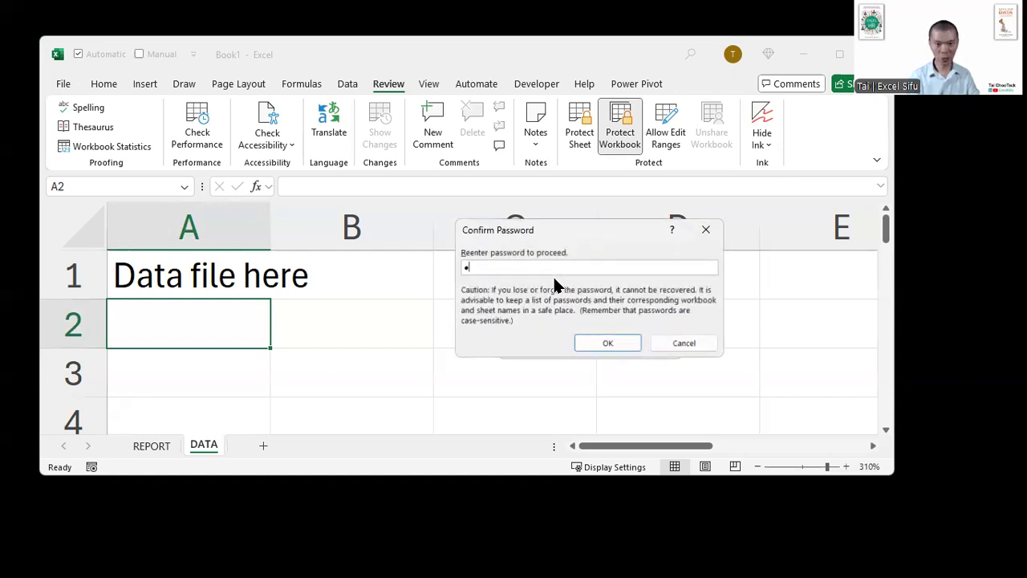
pyautogui.press('Return')
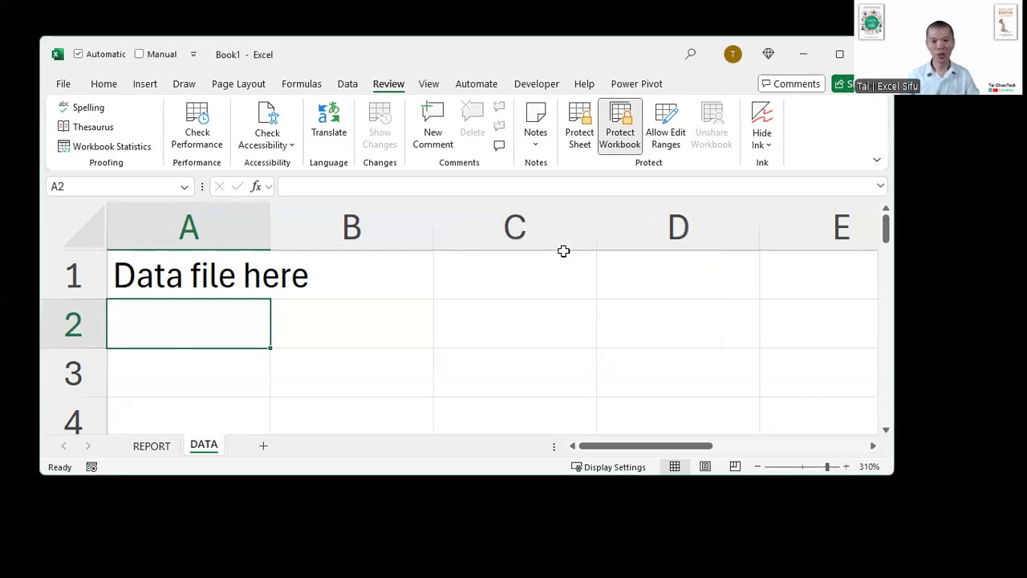
# - Enter "sdssf" in cell B2 and "sdfsdfsd" in cell C2 of the DATA sheet
pyautogui.click(401, 309)
pyautogui.write('sdssf')
pyautogui.click(557, 337)
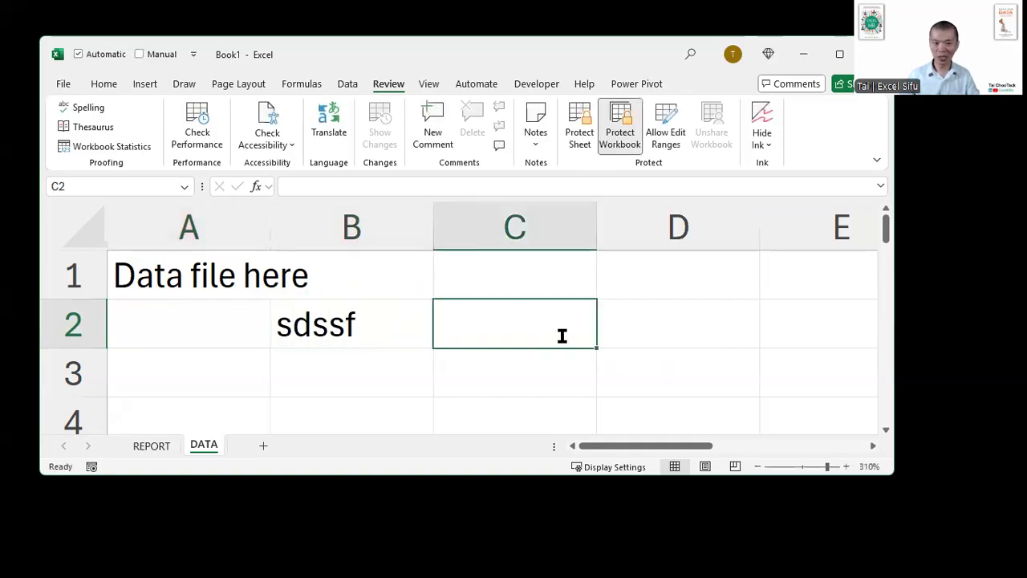
pyautogui.write('sdfsdfsd')
pyautogui.click(624, 329)
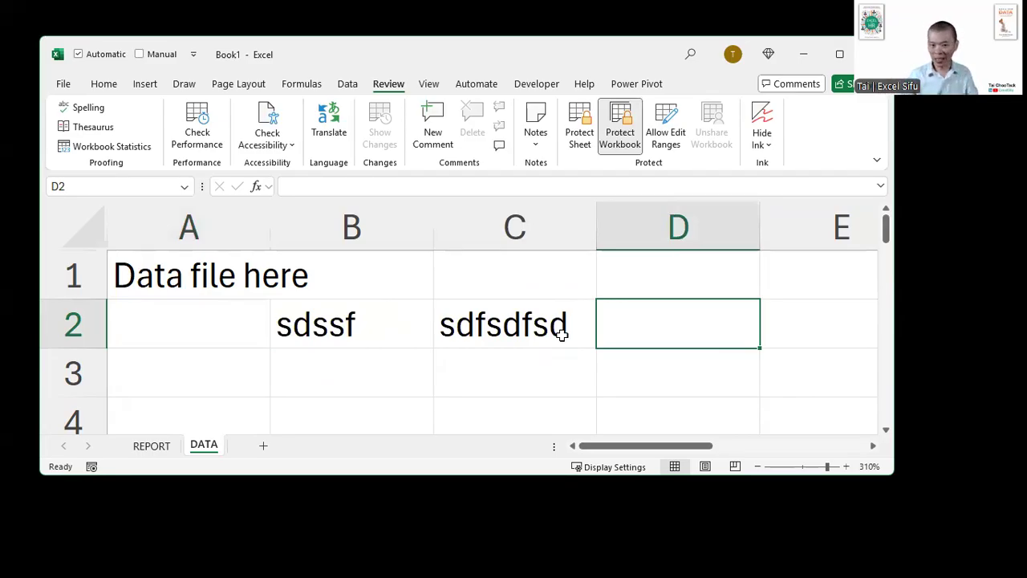
# - Check which sheet commands are available for the DATA sheet while the workbook structure is protected
pyautogui.rightClick(211, 448)
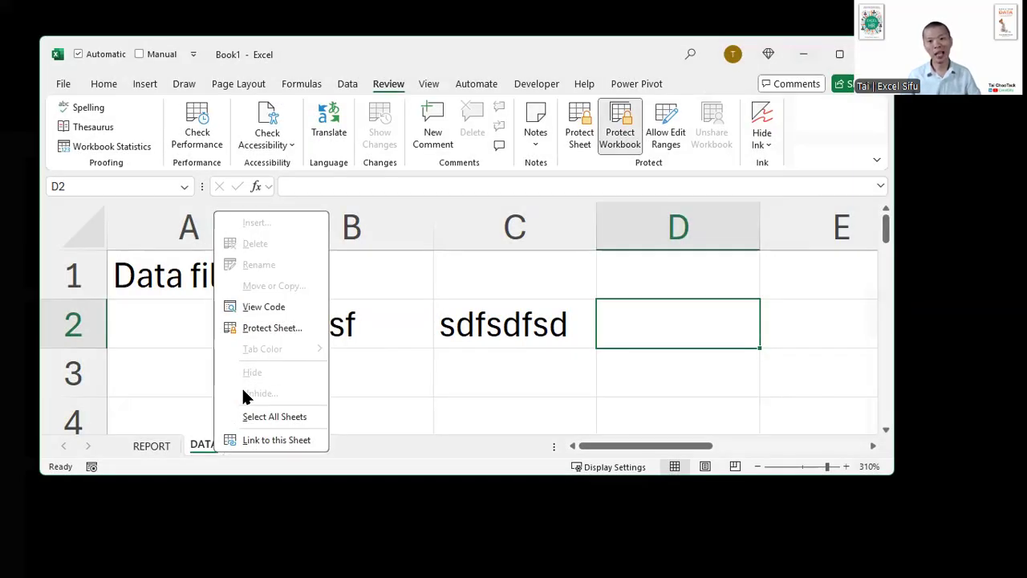
pyautogui.click(369, 333)
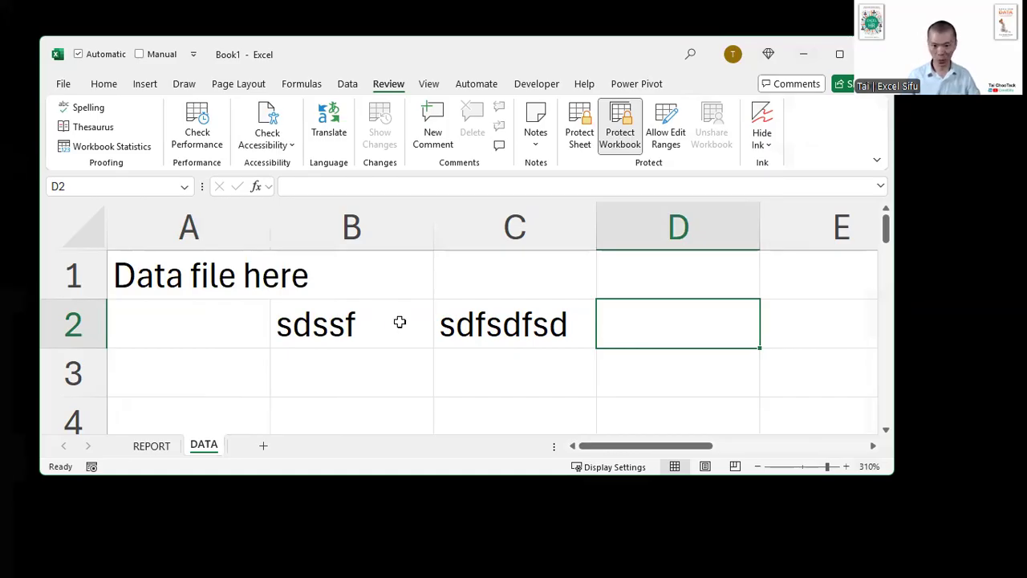
pyautogui.click(400, 321)
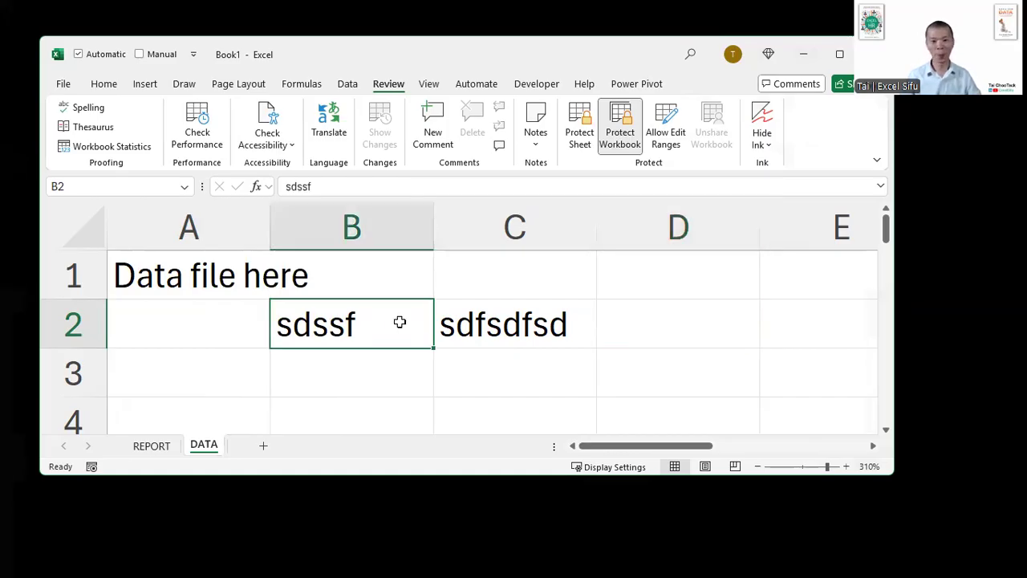
# - Remove the workbook structure protection by entering its password, and select cell C3
pyautogui.click(623, 145)
pyautogui.write('123')
pyautogui.press('Return')
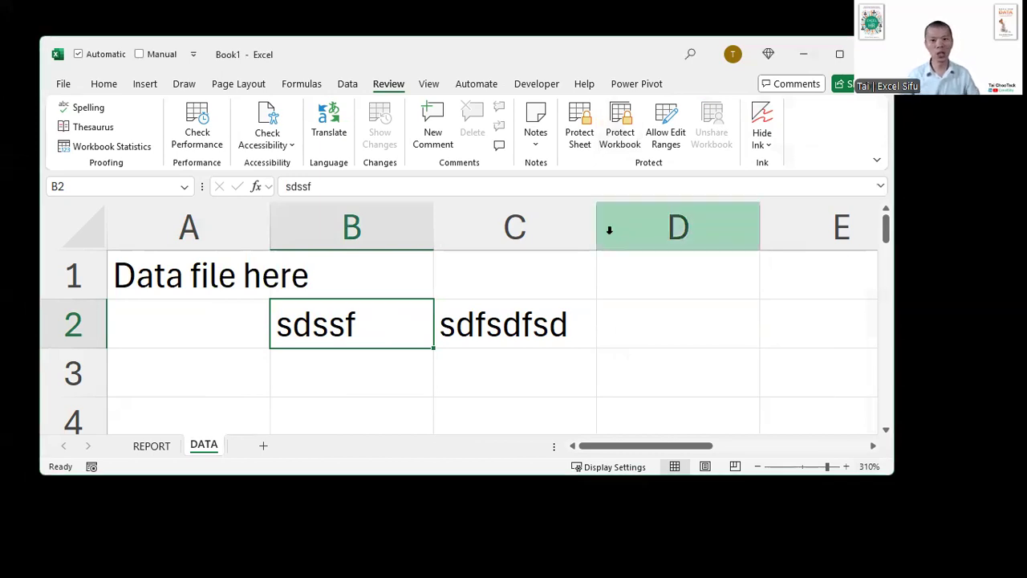
pyautogui.click(521, 365)
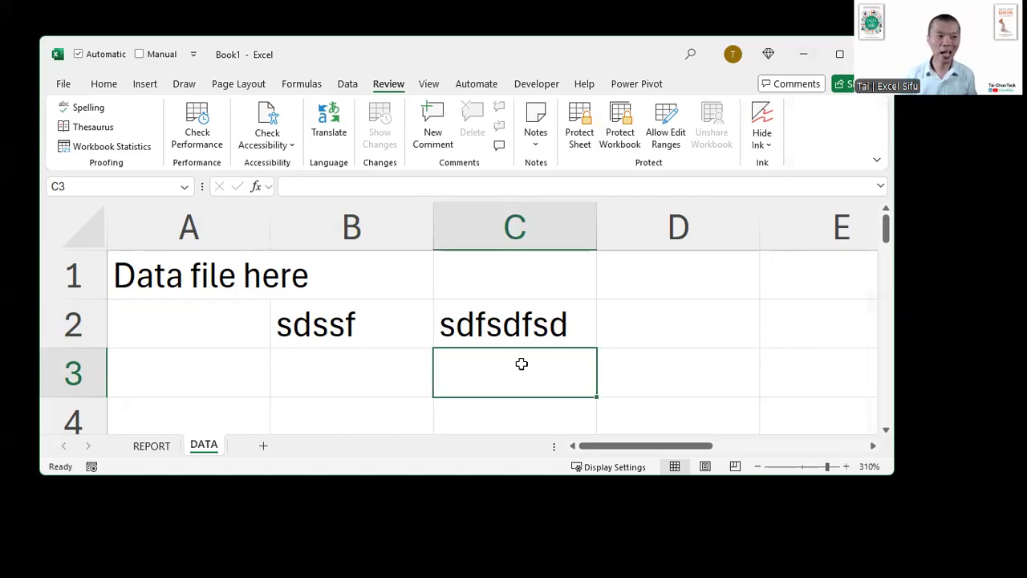
pyautogui.hotkey('alt', 'Tab')
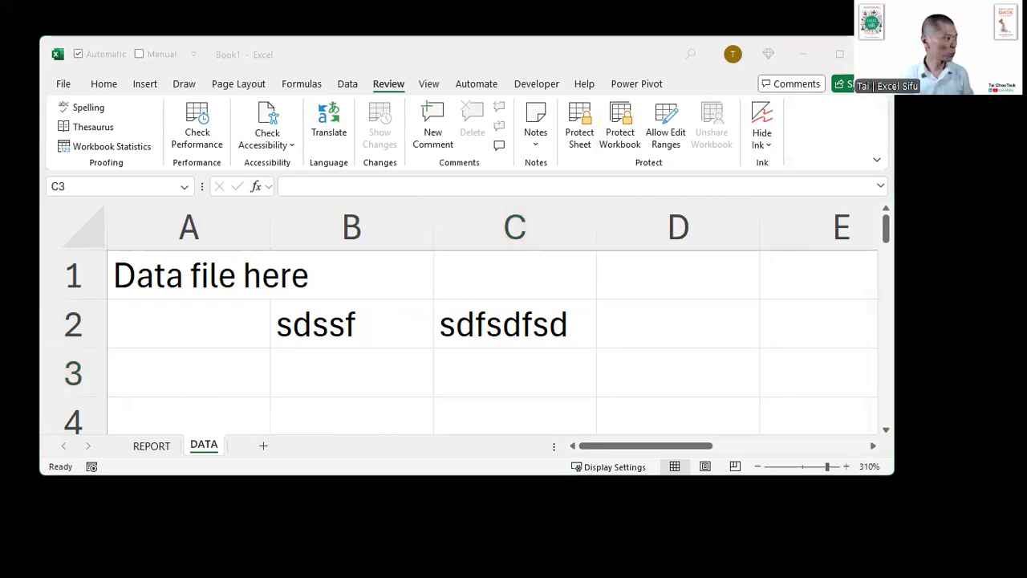
pyautogui.hotkey('alt', 'Tab')
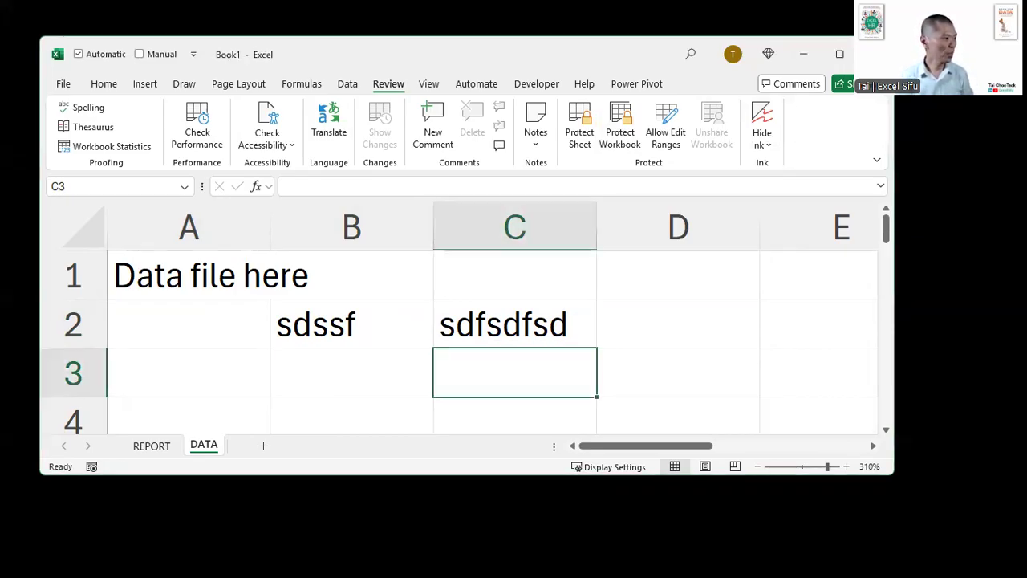
pyautogui.hotkey('alt', 'Tab')
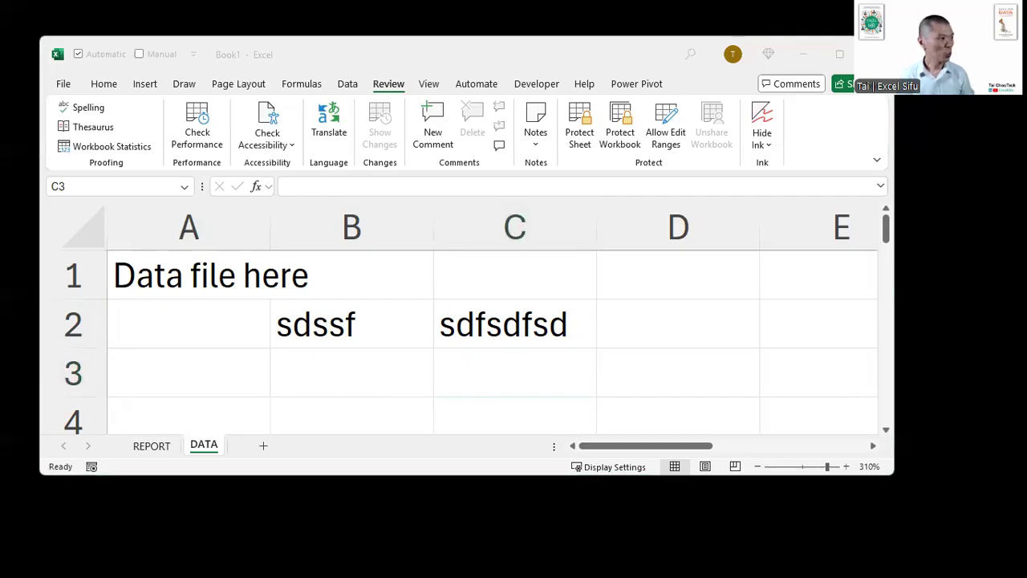
pyautogui.hotkey('alt', 'Tab')
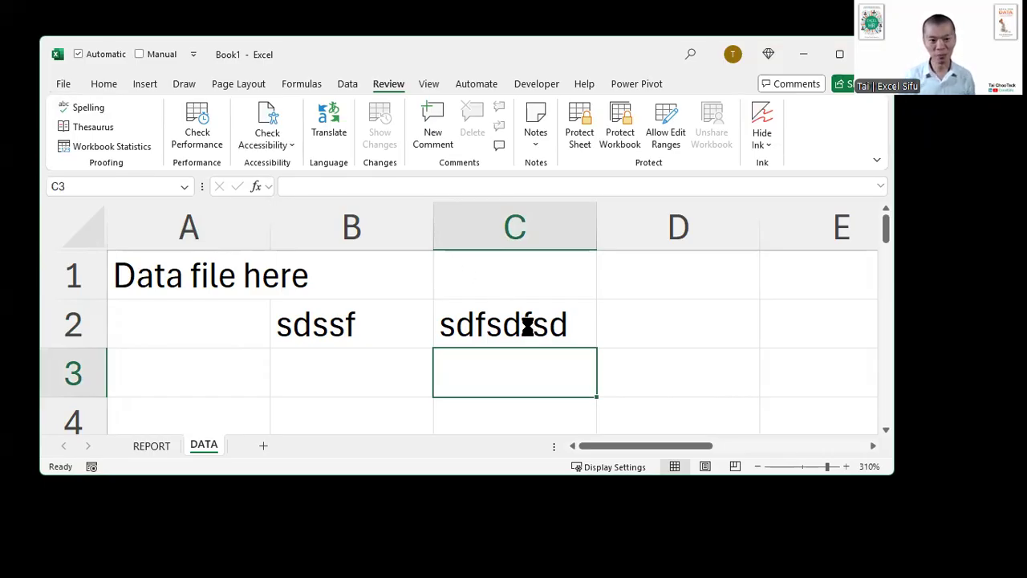
# - Save the workbook under the file name protection in the 2025.08.14 folder
pyautogui.press('F12')
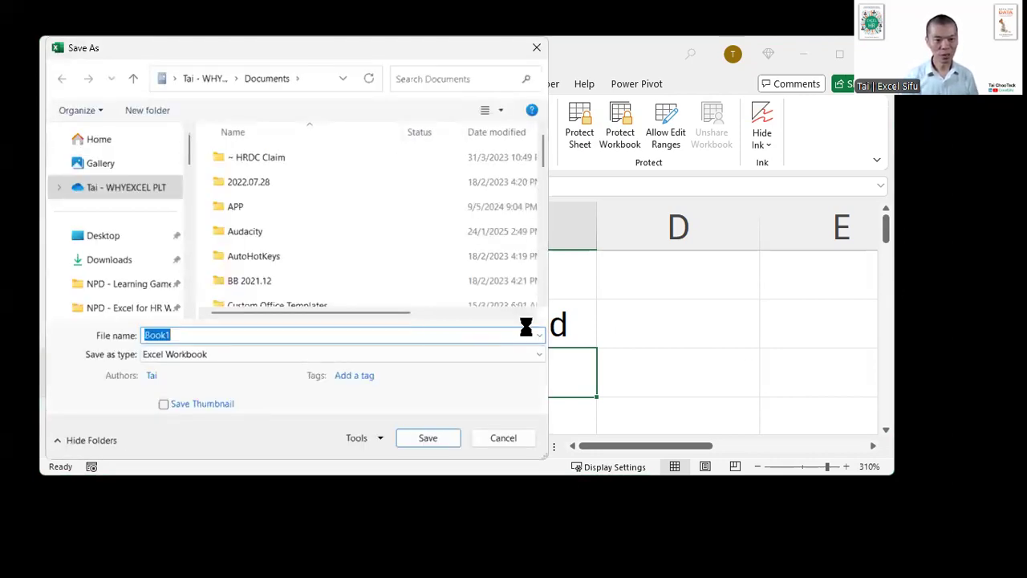
pyautogui.write('protection')
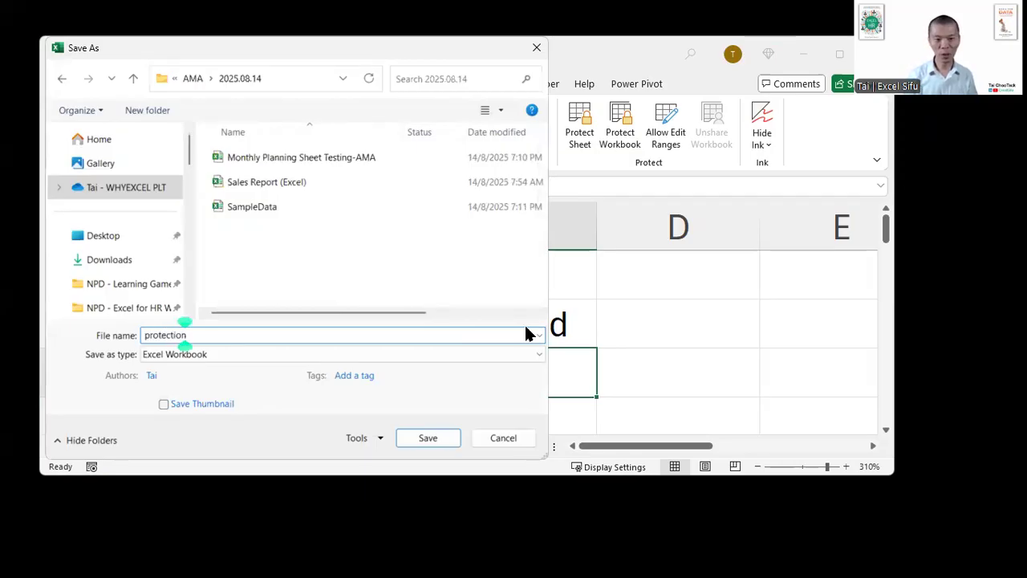
pyautogui.press('Return')
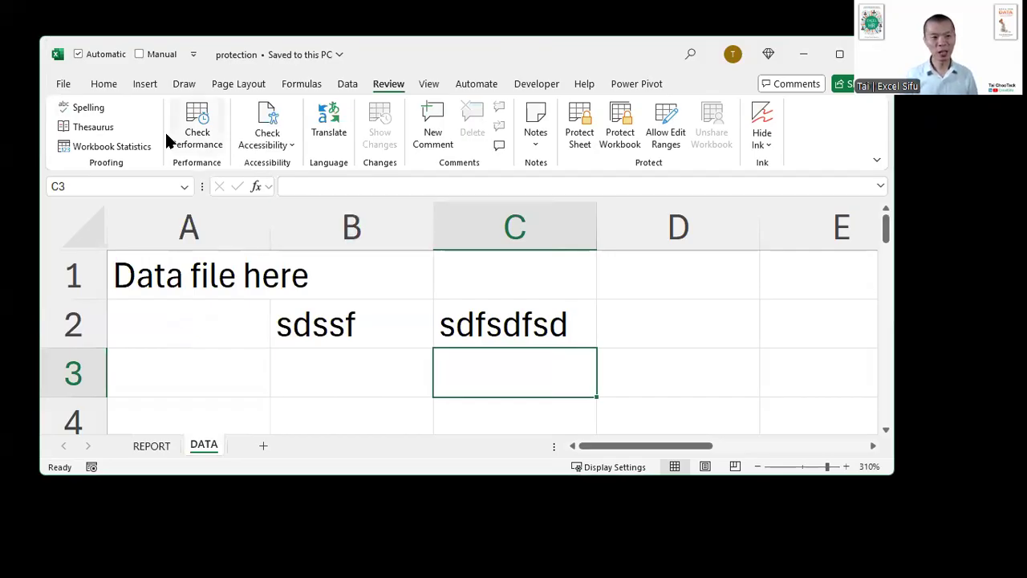
# - Encrypt the workbook with a confirmed password required for opening it, and close the workbook with its changes saved
pyautogui.click(62, 83)
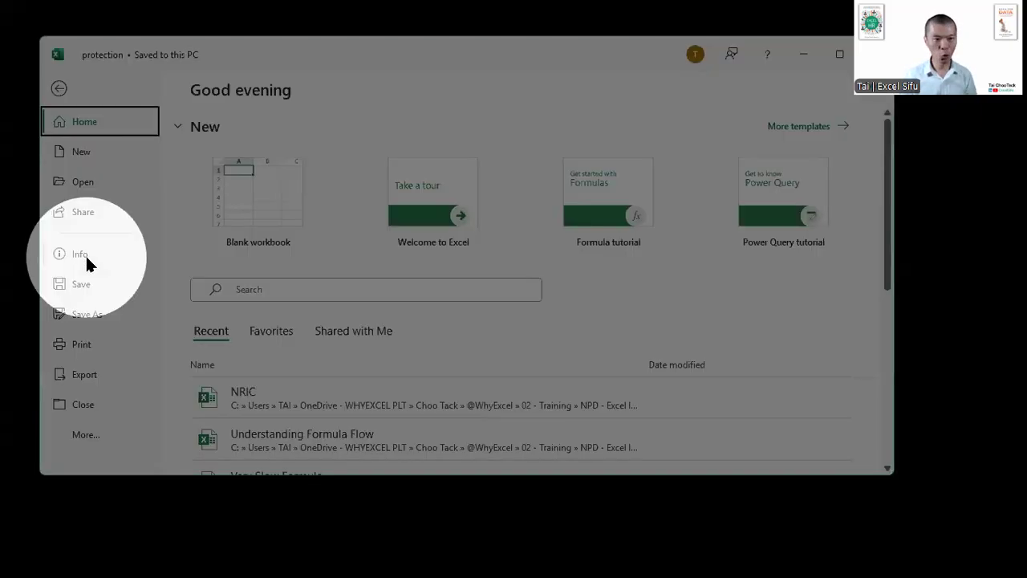
pyautogui.click(86, 258)
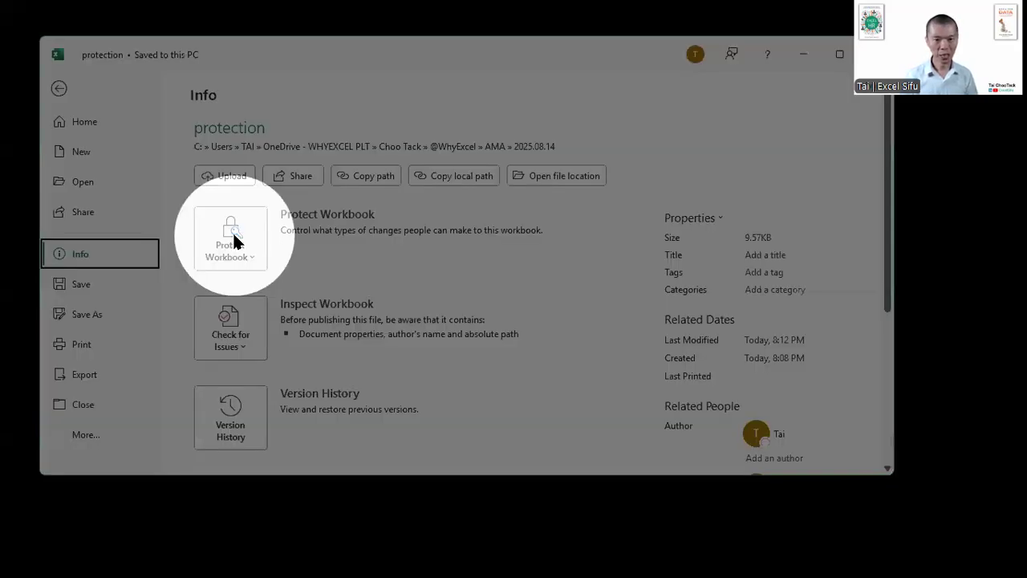
pyautogui.click(234, 242)
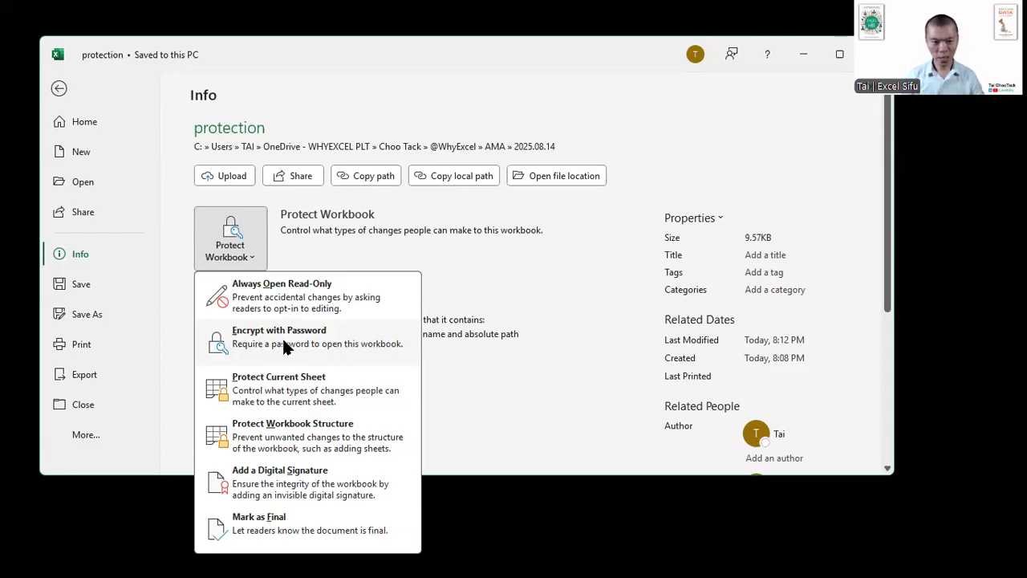
pyautogui.click(282, 344)
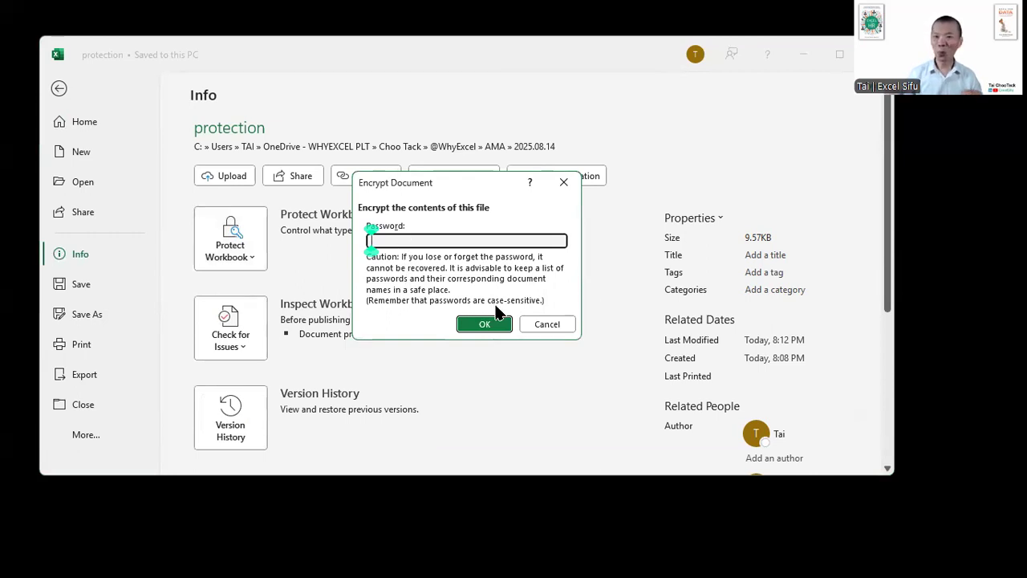
pyautogui.write('123')
pyautogui.press('Return')
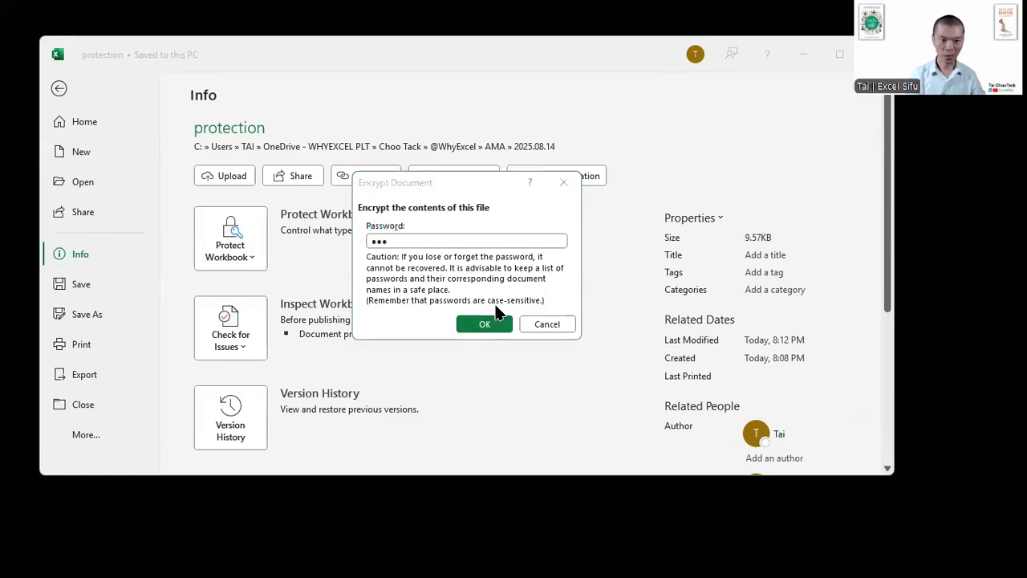
pyautogui.write('123')
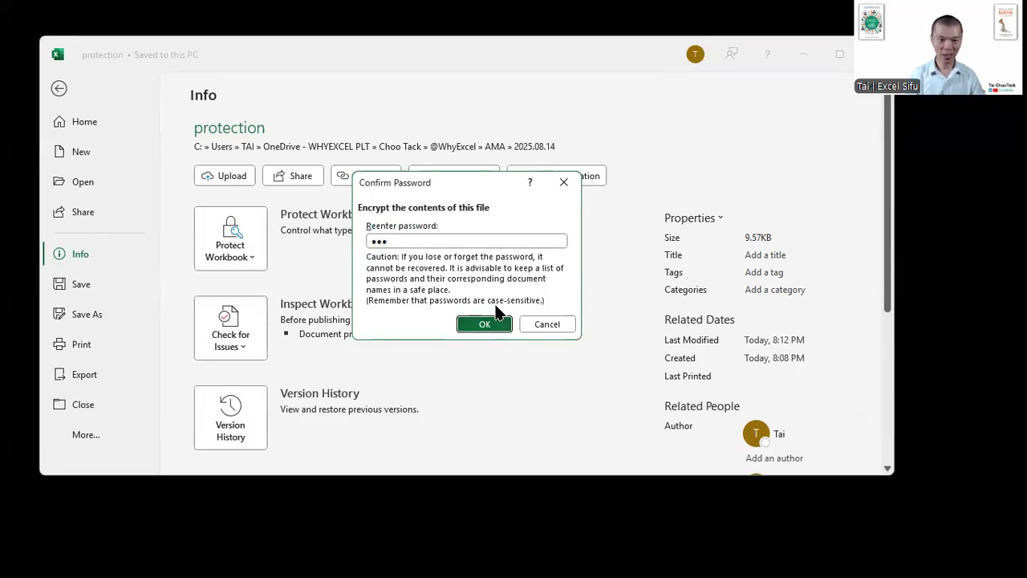
pyautogui.press('Return')
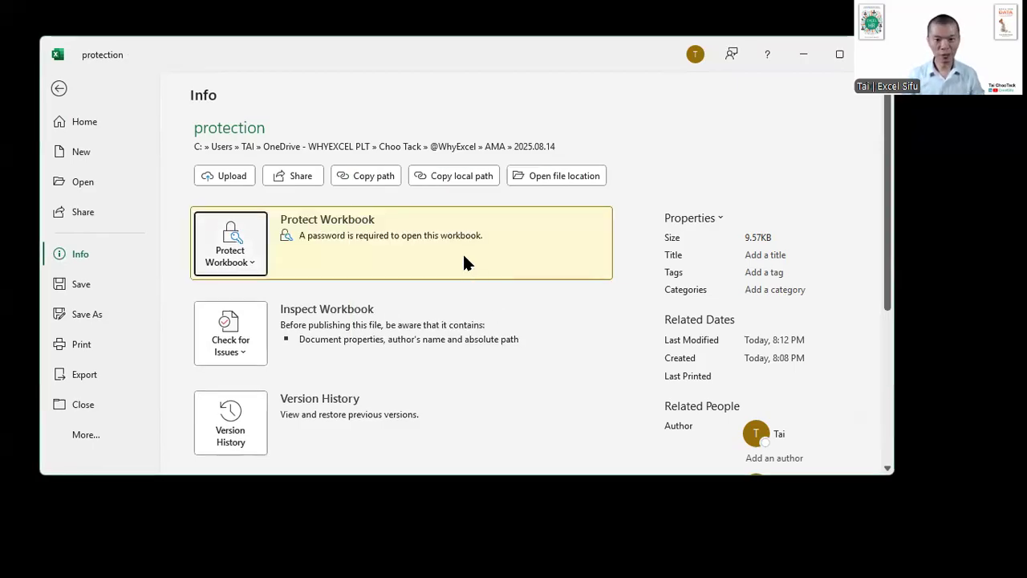
pyautogui.click(876, 54)
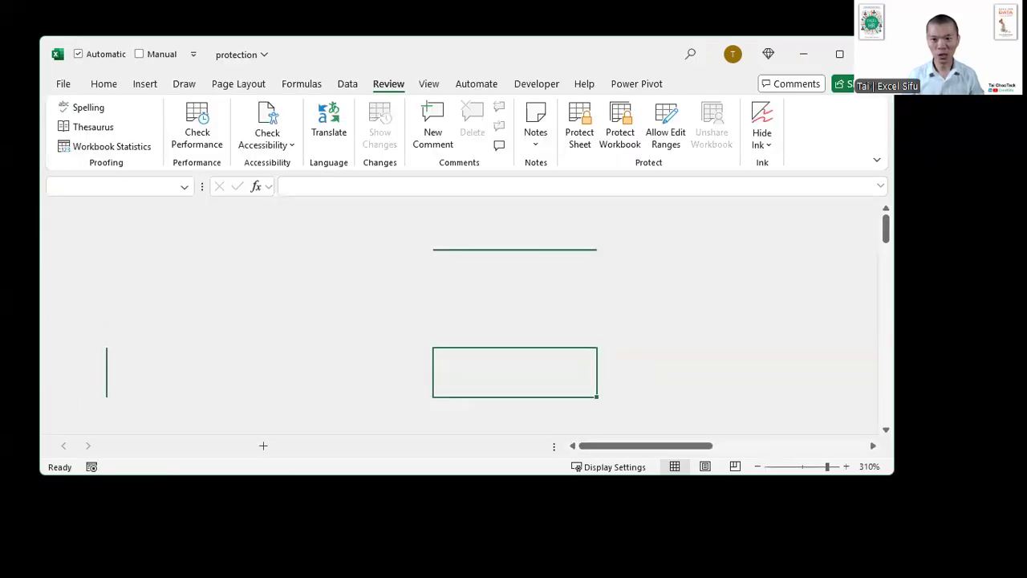
pyautogui.click(452, 320)
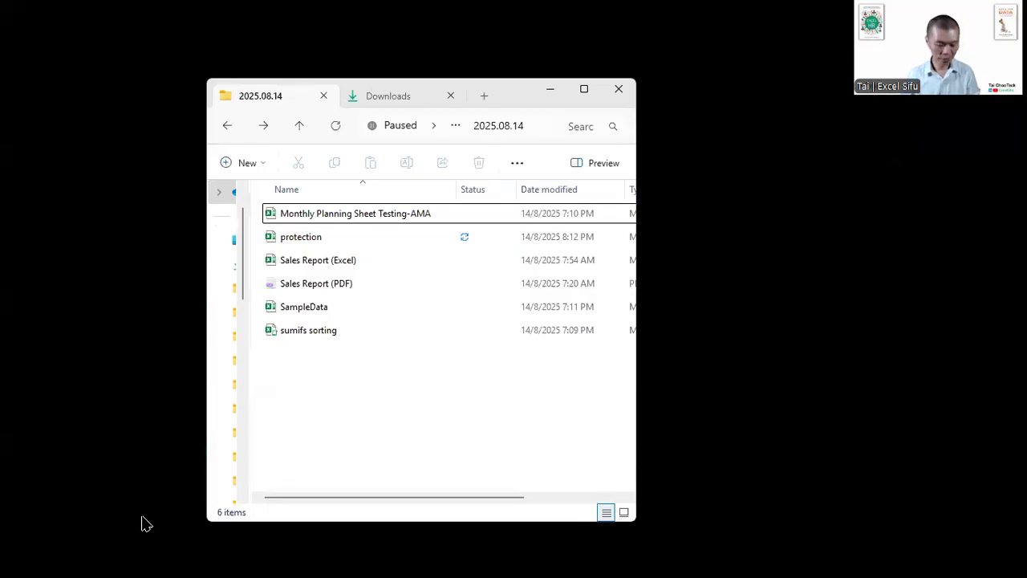
# - Show the 2025.08.14 folder's files as large icons and open the protection workbook by entering its opening password
pyautogui.hotkey('ctrl', 'shift', '2')
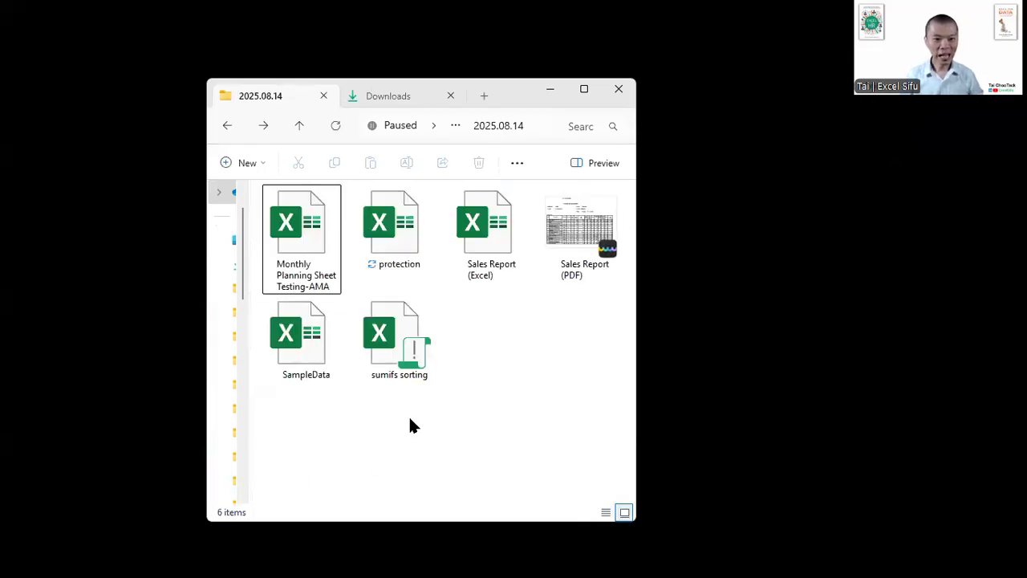
pyautogui.click(405, 247)
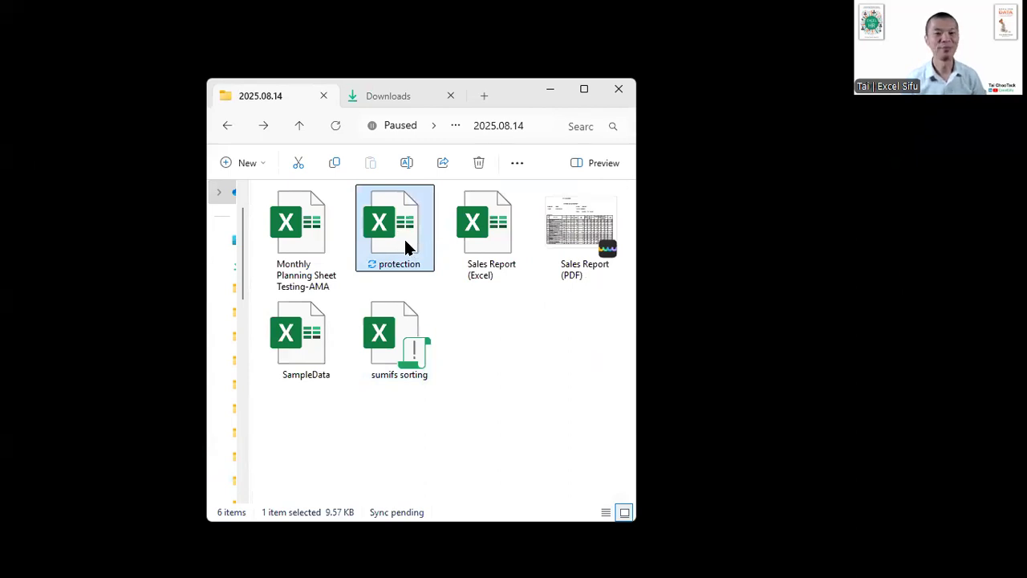
pyautogui.doubleClick(406, 247)
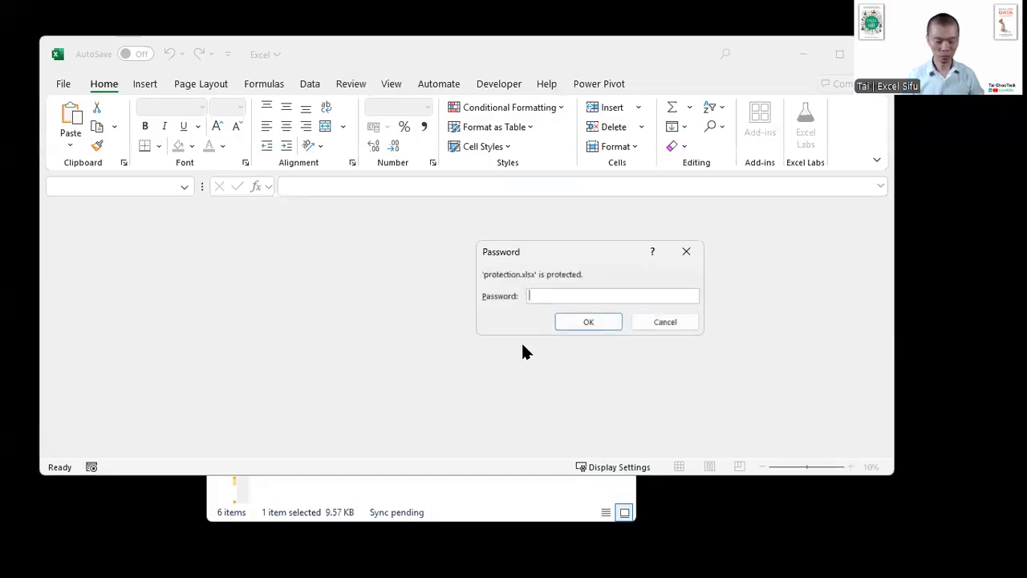
pyautogui.write('1234')
pyautogui.press('Return')
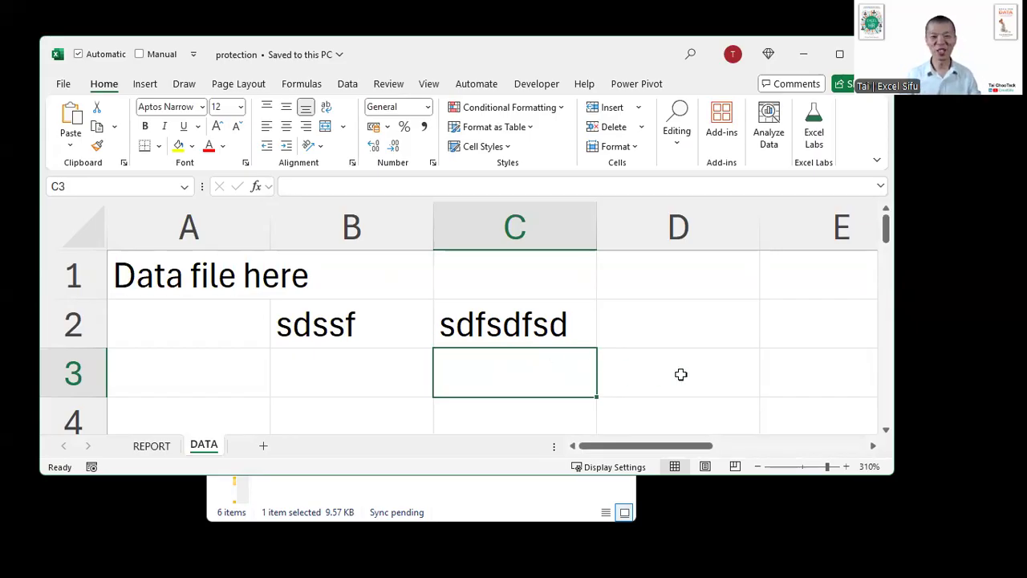
# - Start a screen text annotation over the empty columns of the DATA sheet and write the heading "brute force"
pyautogui.hscroll(2, 681, 374)
pyautogui.hscroll(1, 681, 373)
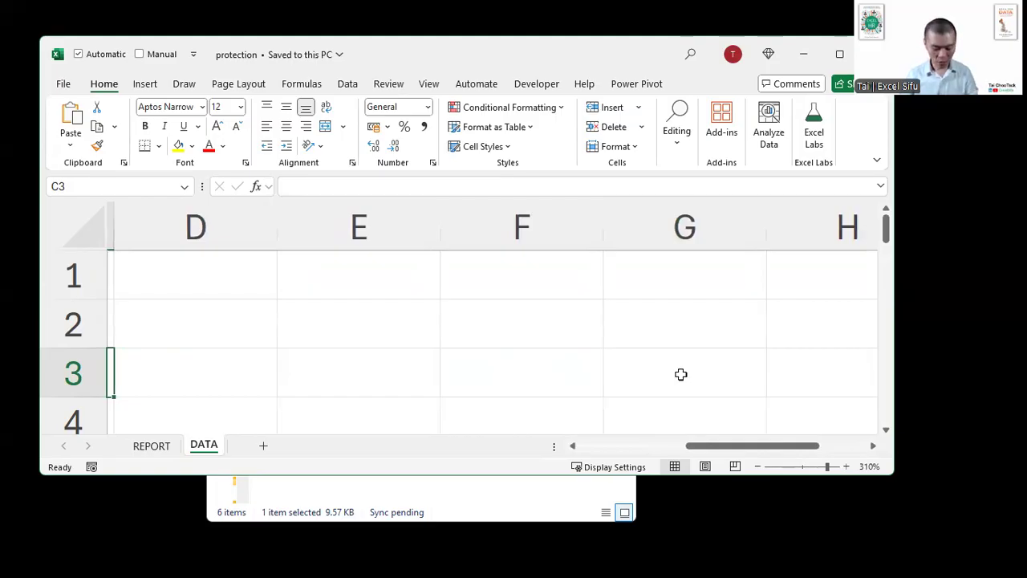
pyautogui.hotkey('ctrl', '2')
pyautogui.press('t')
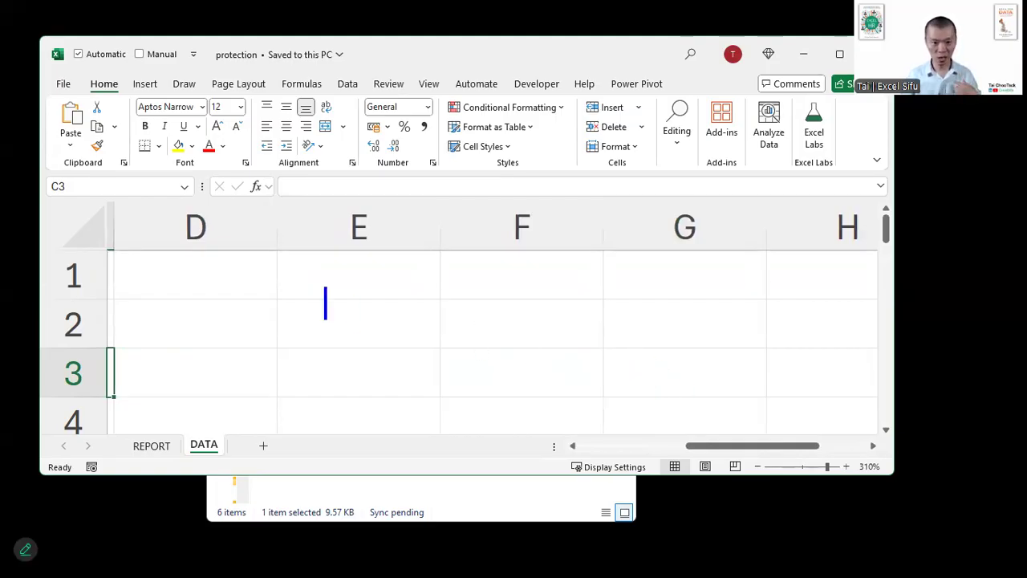
pyautogui.write('bru')
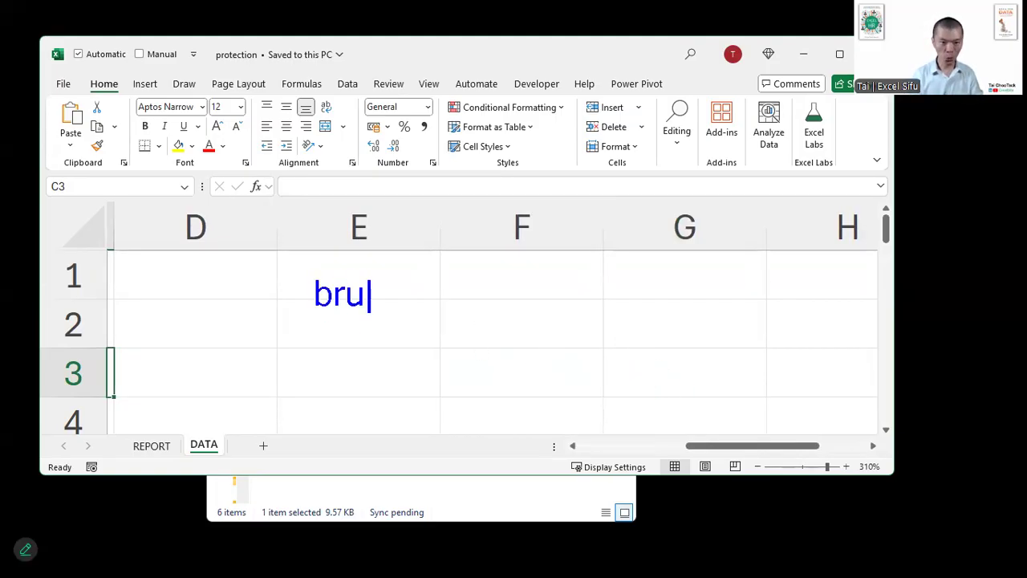
pyautogui.write('te force')
pyautogui.press('BackSpace')
pyautogui.write('ce')
# - Add the definition "= to guess all possible combinations of the password" below the annotation heading, and exit the annotation
pyautogui.press('Return')
pyautogui.write('= yo')
pyautogui.press('BackSpace')
pyautogui.press('BackSpace')
pyautogui.write('to ge')
pyautogui.press('BackSpace')
pyautogui.write('uess all pos')
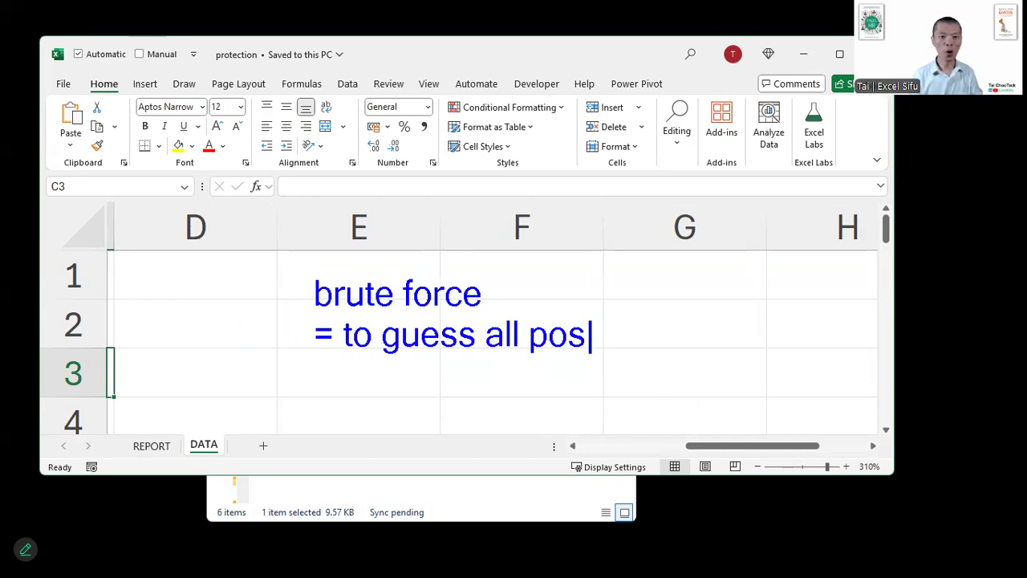
pyautogui.write('sible combinations')
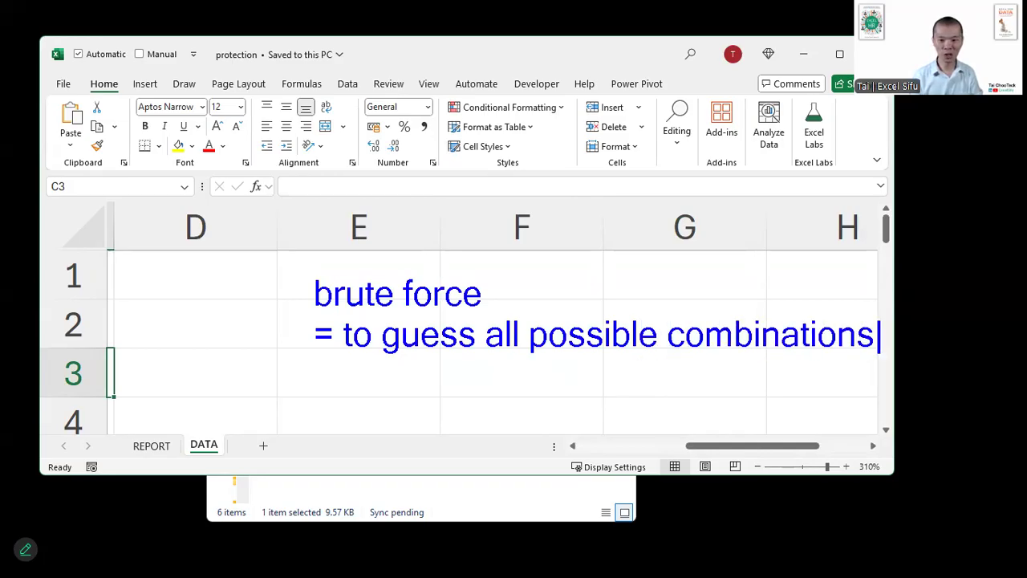
pyautogui.press('Return')
pyautogui.write('of t')
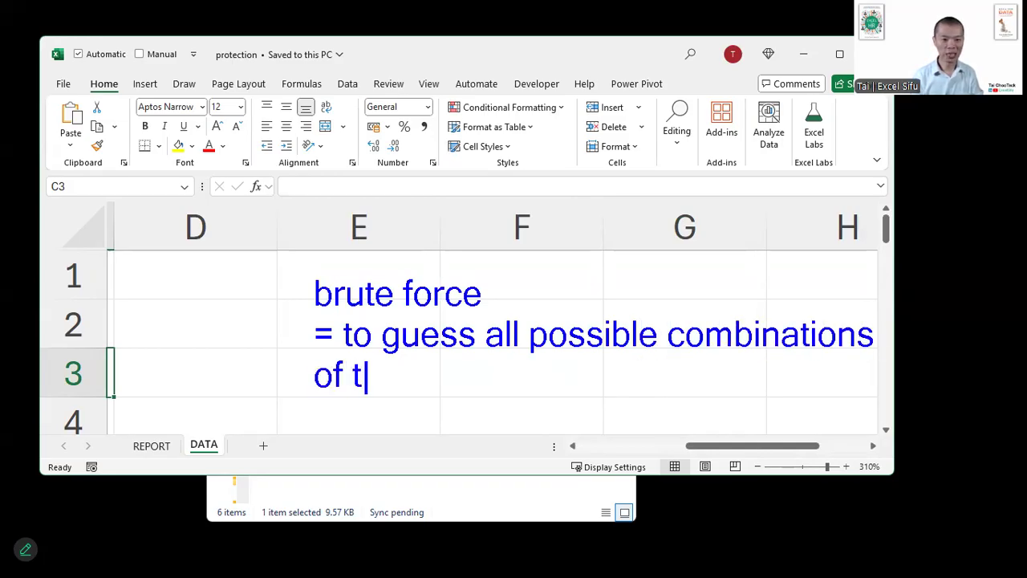
pyautogui.write('he password')
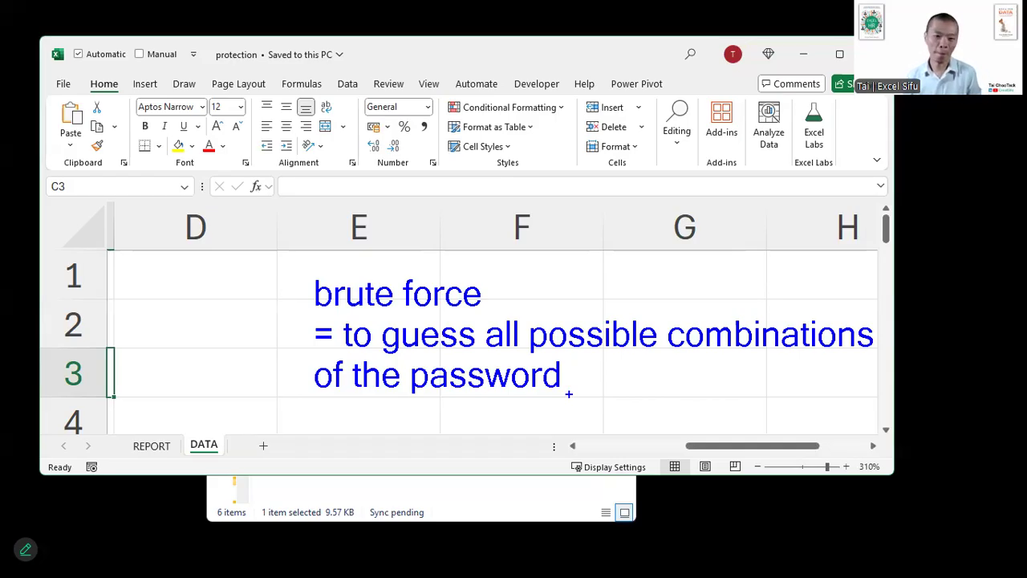
pyautogui.press('Escape')
# - Enter the label "2 digits" in cell E2 and the formula =10*10 in cell E3
pyautogui.click(390, 312)
pyautogui.write('2 digits')
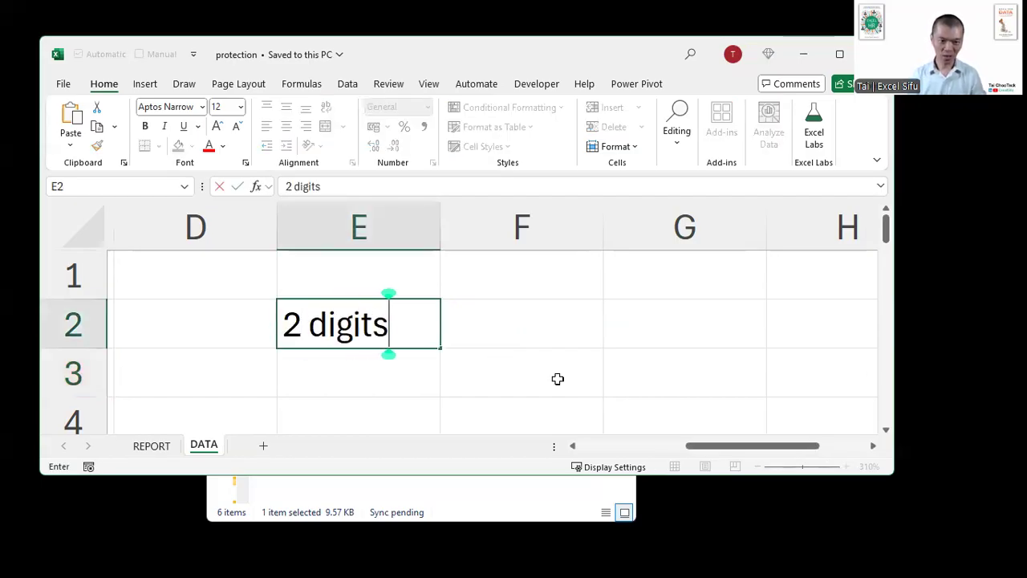
pyautogui.press('Return')
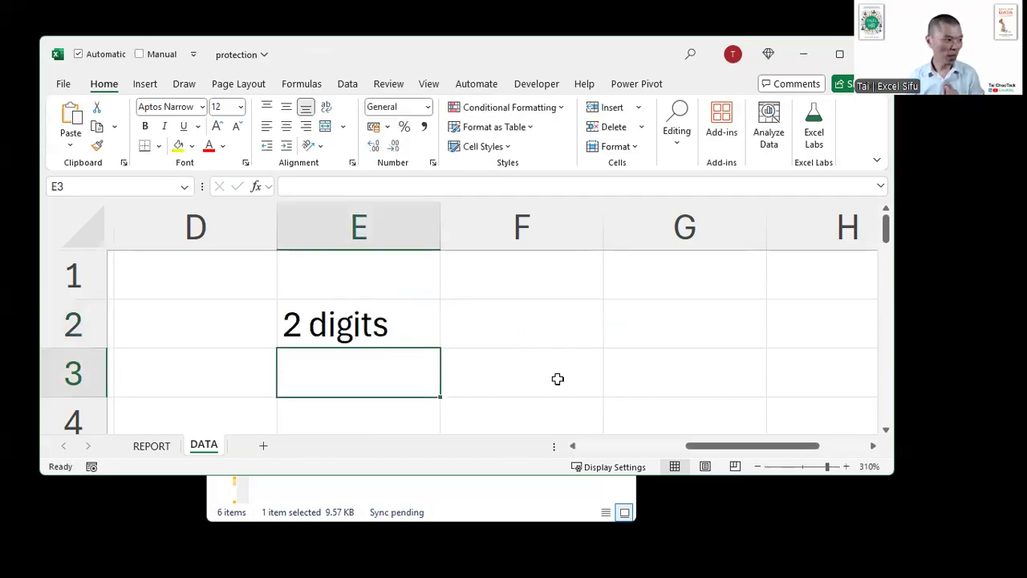
pyautogui.write('=10*10')
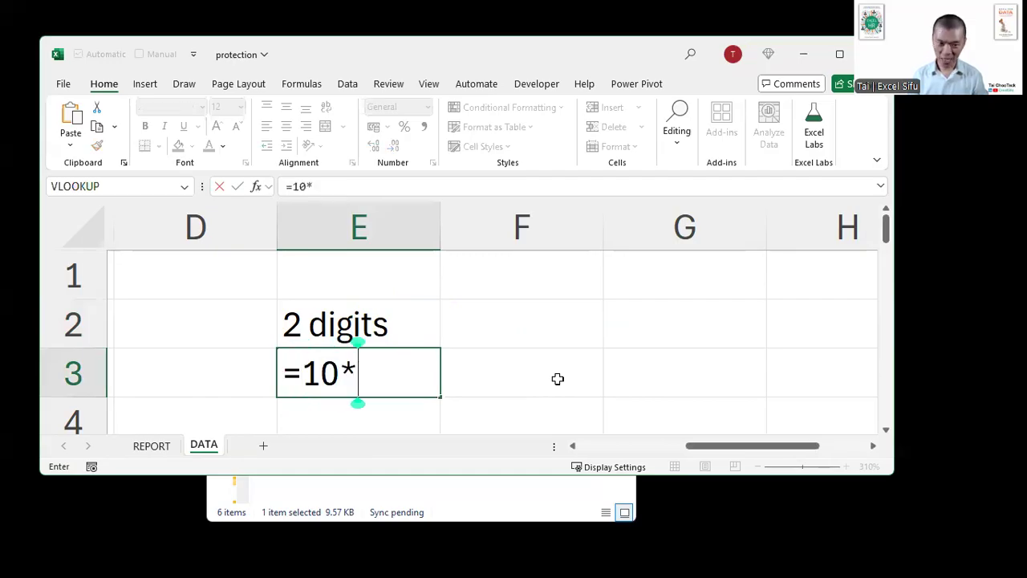
pyautogui.press('Return')
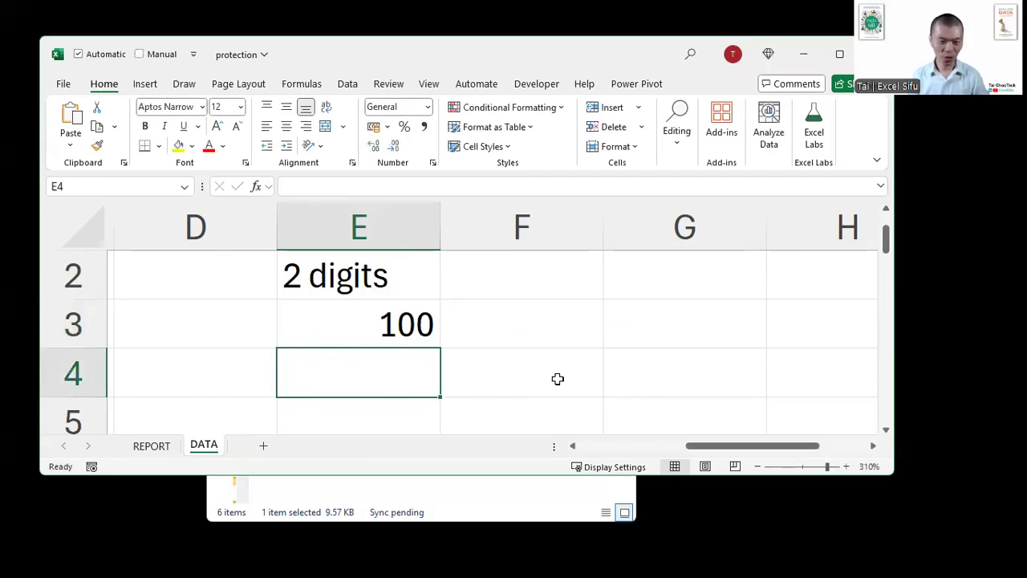
# - Change the label in E2 to "3 digits" and extend the formula in E3 to =10*10*10
pyautogui.press('Up')
pyautogui.press('Up')
pyautogui.press('F2')
pyautogui.press('Home')
pyautogui.press('Delete')
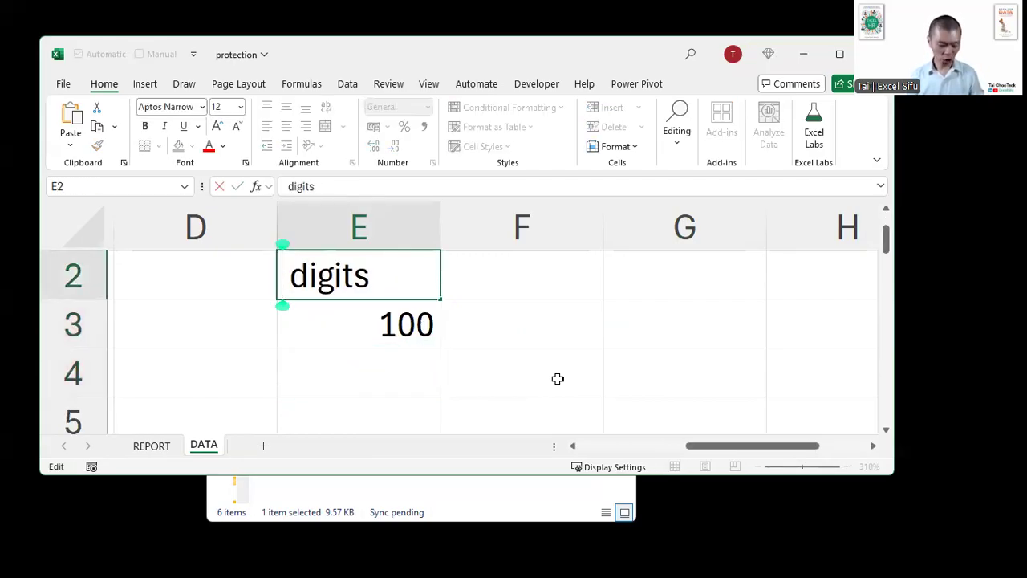
pyautogui.write('3')
pyautogui.press('Return')
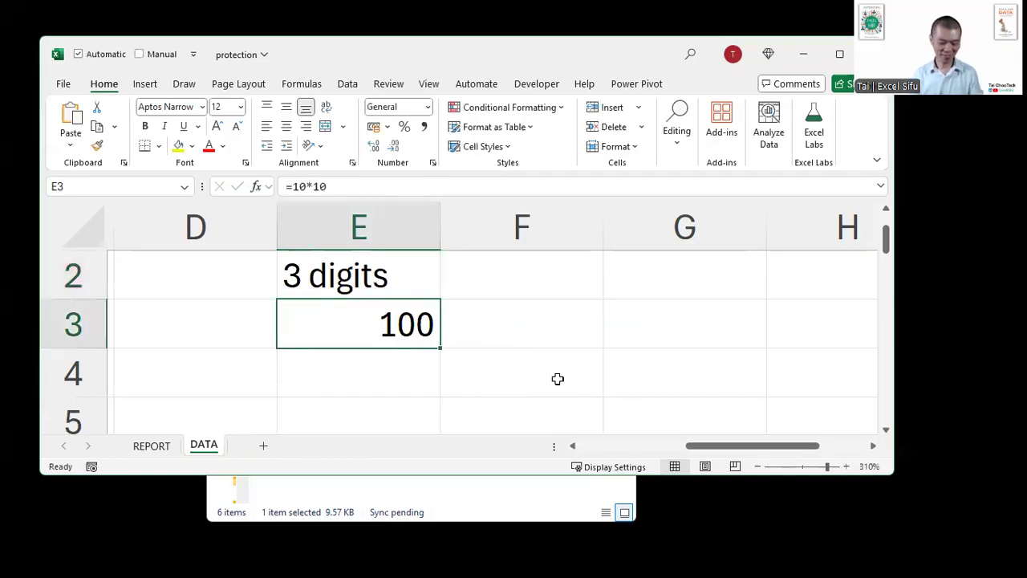
pyautogui.press('F2')
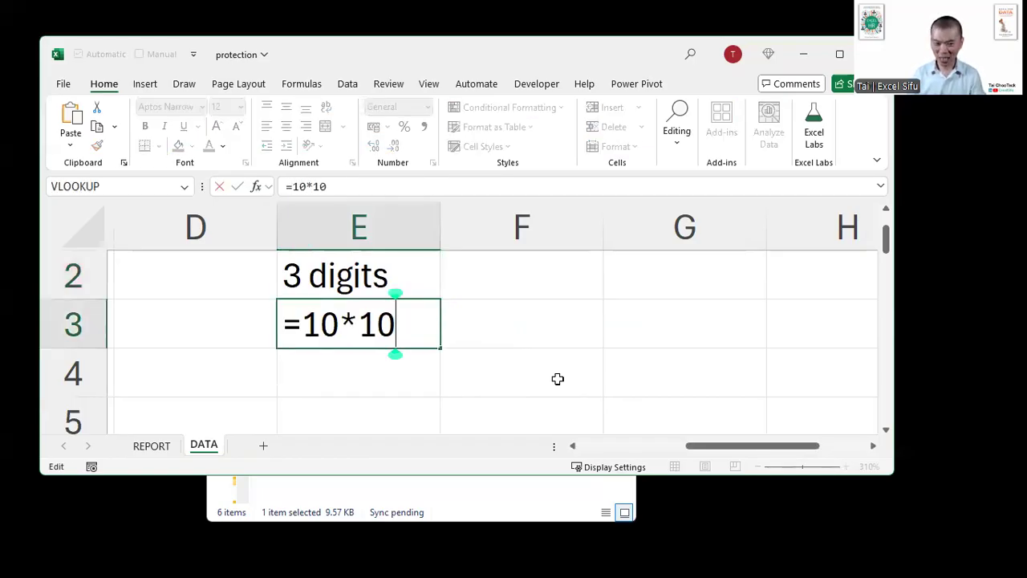
pyautogui.write('*10')
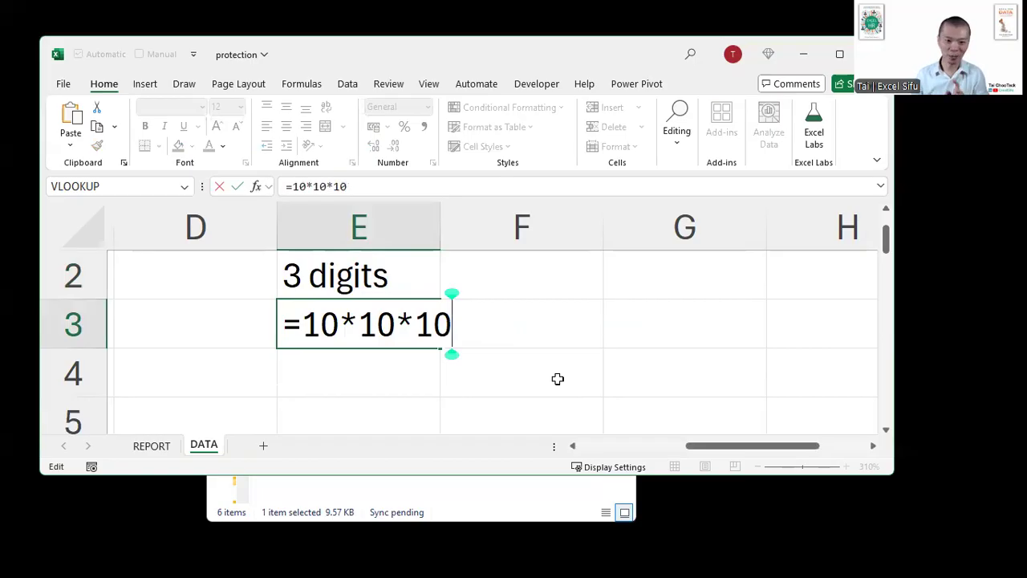
pyautogui.press('Return')
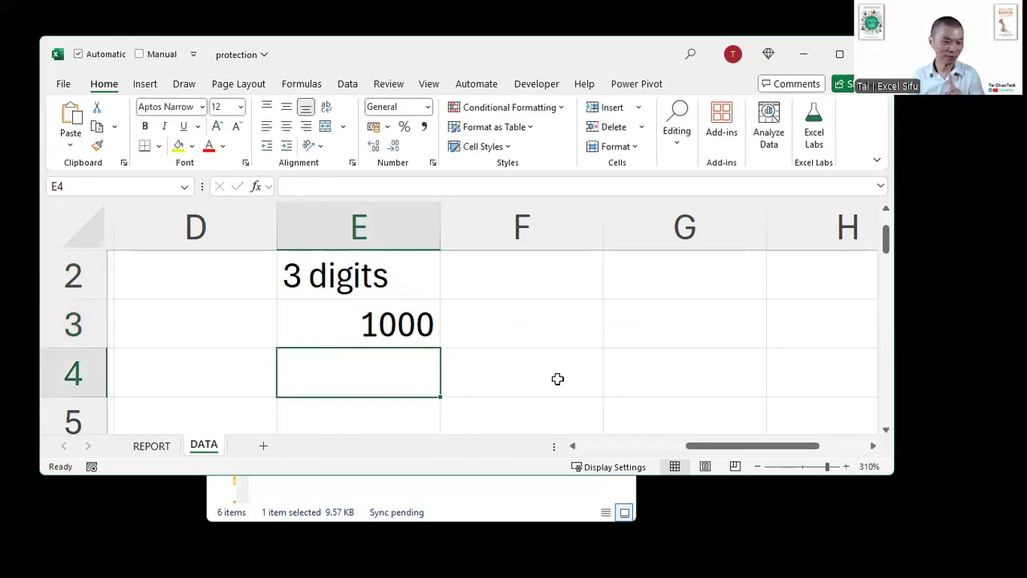
# - Extend the label in cell E2 to read "3 digits + 1 lower case a-z"
pyautogui.press('Up')
pyautogui.press('Up')
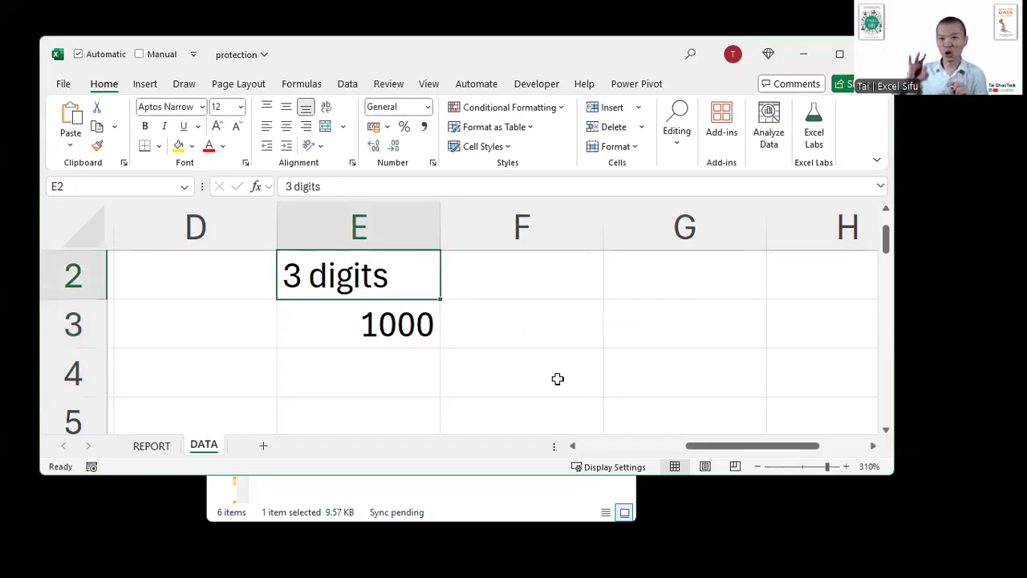
pyautogui.press('Right')
pyautogui.press('Left')
pyautogui.press('F2')
pyautogui.write('+ 1 lower')
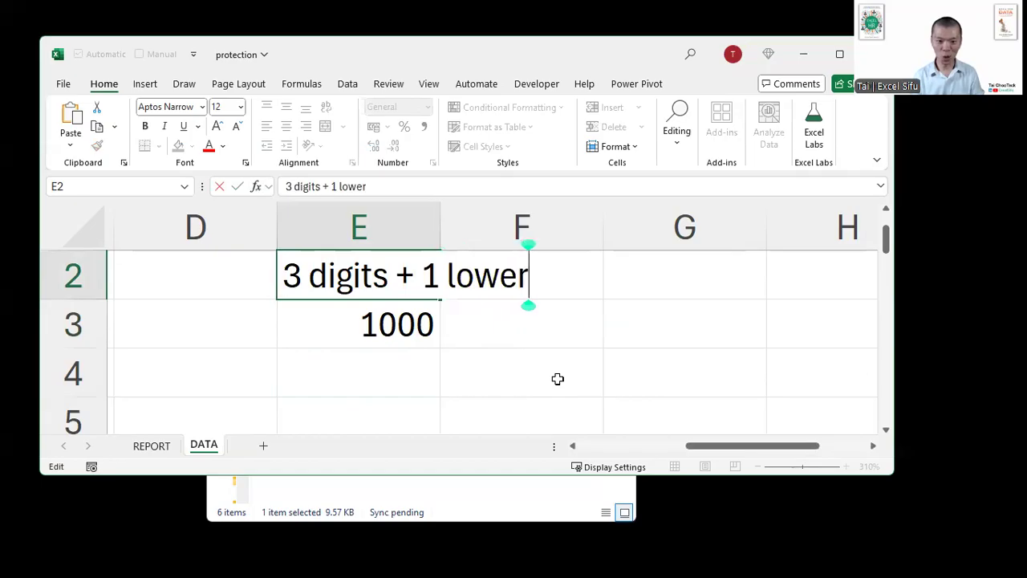
pyautogui.write(' case')
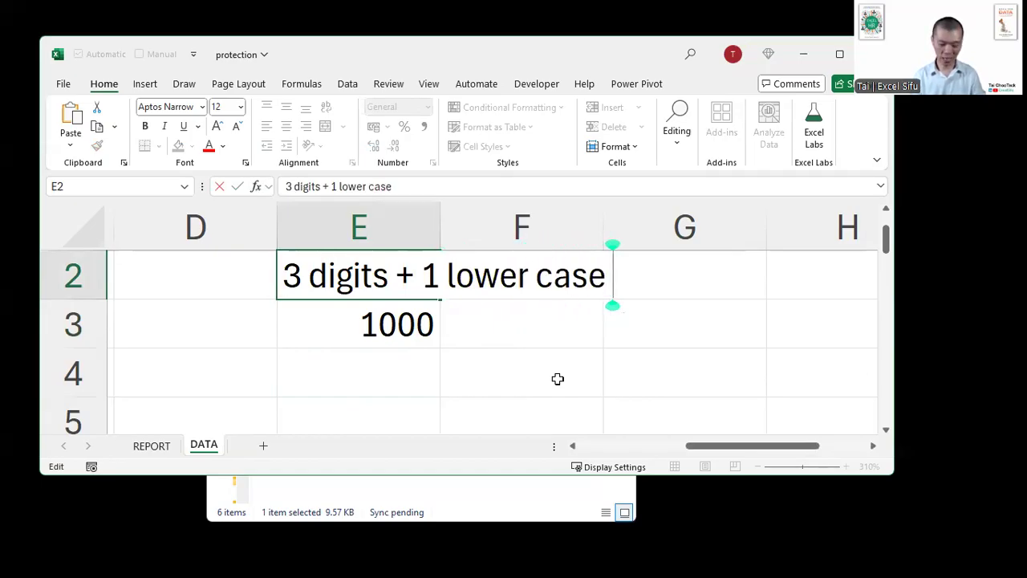
pyautogui.write(' a-z')
pyautogui.press('BackSpace')
pyautogui.write('-z')
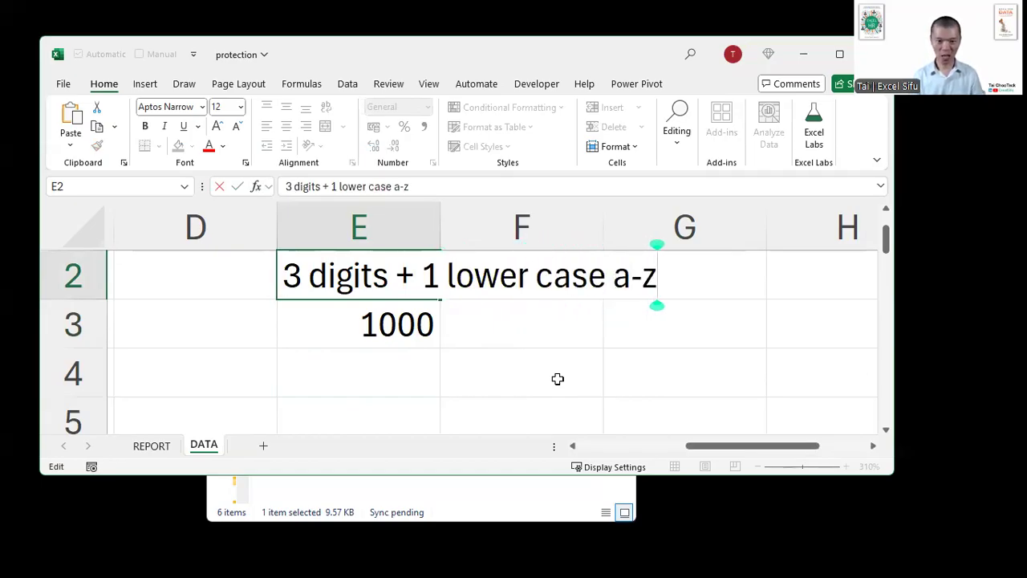
pyautogui.press('Return')
# - Extend the combinations formula in cell E3 to =10*10*10*26
pyautogui.press('F2')
pyautogui.write('*26')
pyautogui.press('Return')
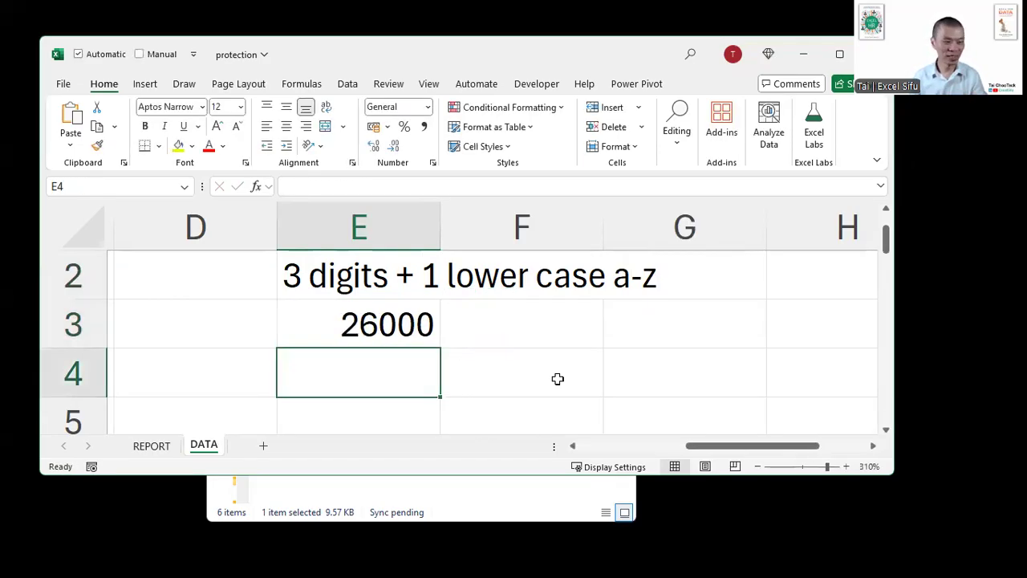
# - Shorten the label in cell E2 to "3 digits + a-z" by removing the words "1 lower case"
pyautogui.press('Up')
pyautogui.press('Up')
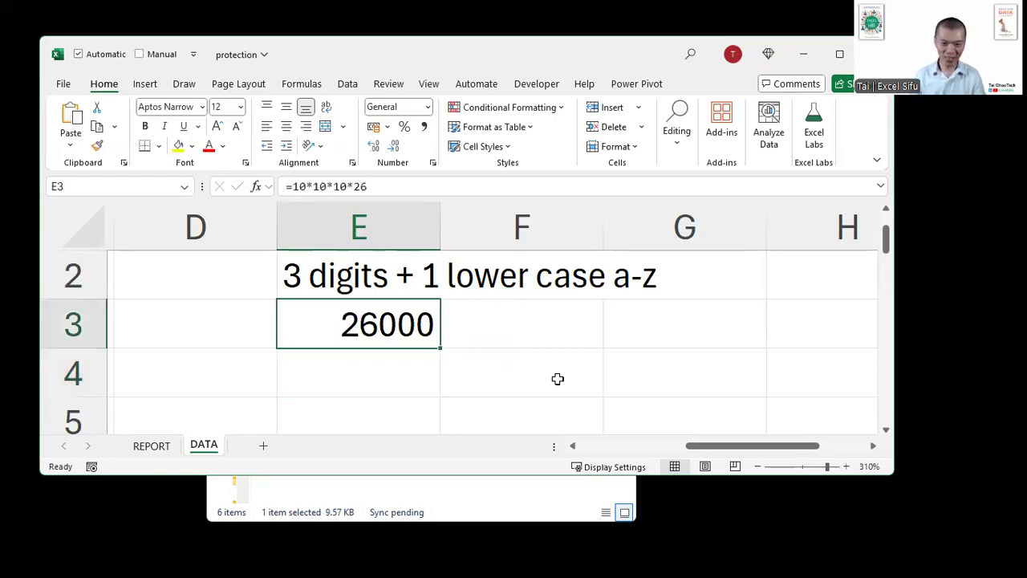
pyautogui.press('F2')
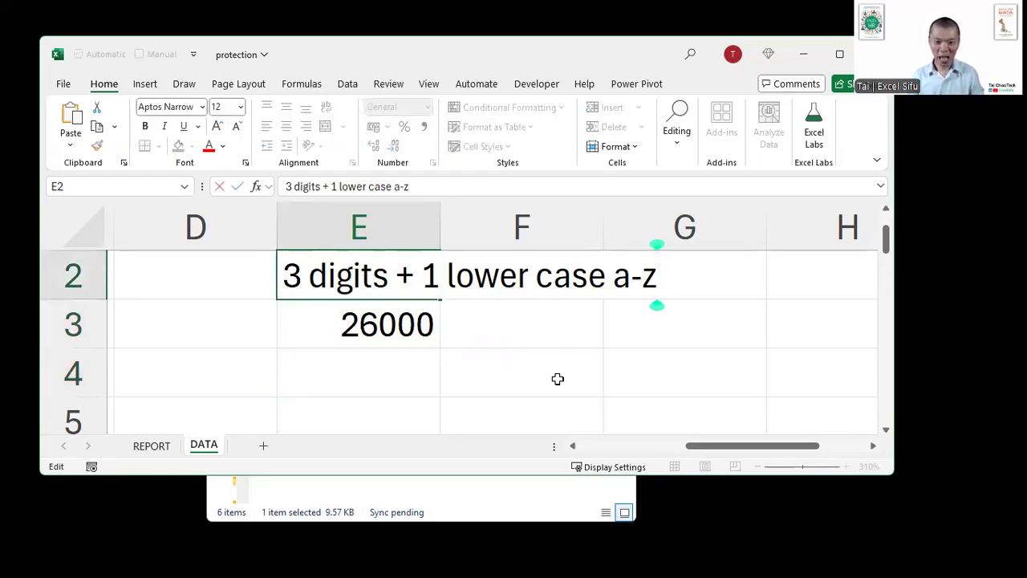
pyautogui.press('Left')
pyautogui.press('Left')
pyautogui.press('Left')
pyautogui.hotkey('ctrl', 'Left')
pyautogui.hotkey('ctrl', 'shift', 'Left')
pyautogui.hotkey('ctrl', 'shift', 'Left')
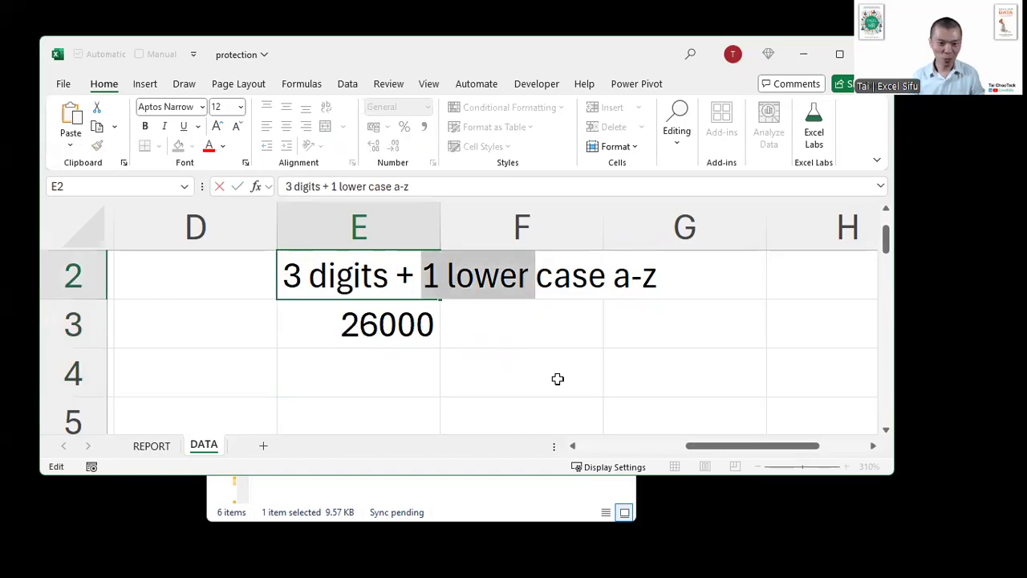
pyautogui.press('BackSpace')
pyautogui.hotkey('ctrl', 'shift', 'Right')
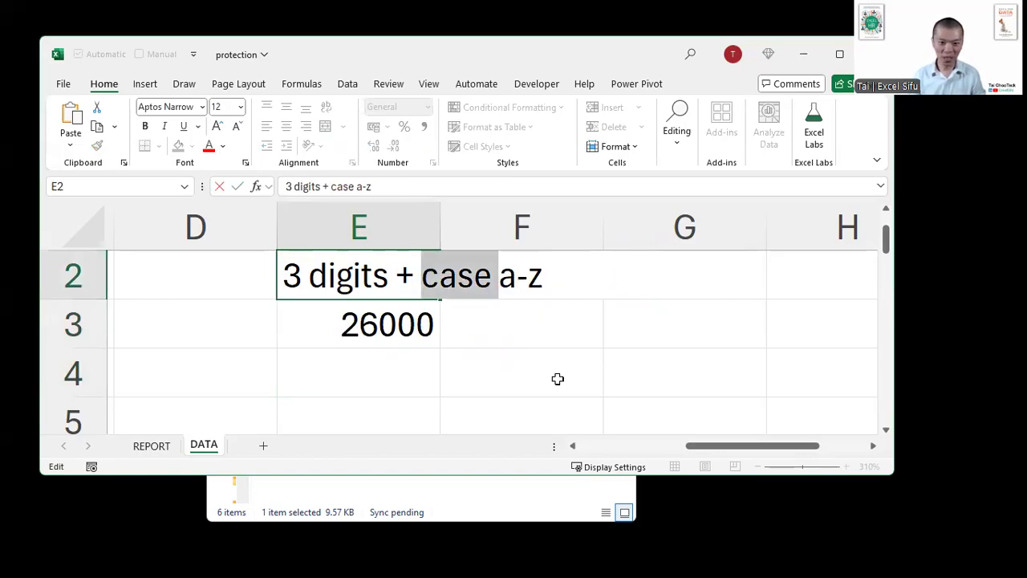
pyautogui.press('BackSpace')
pyautogui.press('Return')
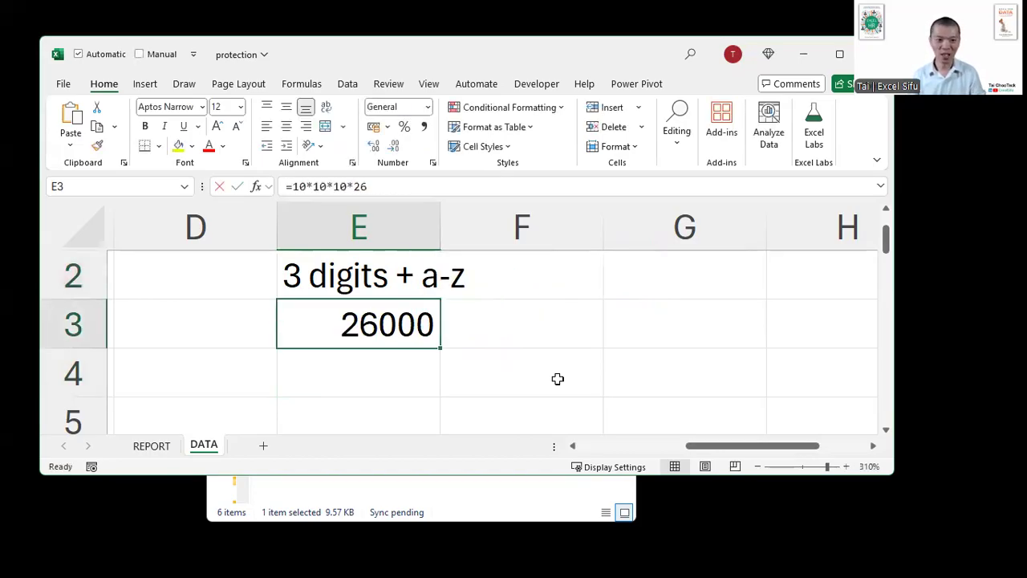
# - Double the letter factor in E3 by changing the formula to =10*10*10*(26*2)
pyautogui.press('F2')
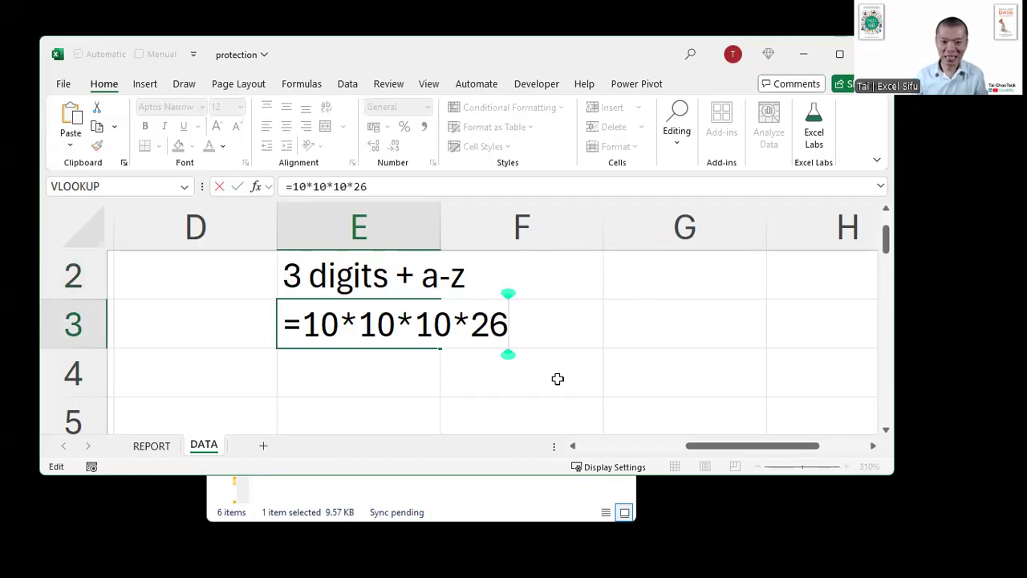
pyautogui.write('*2')
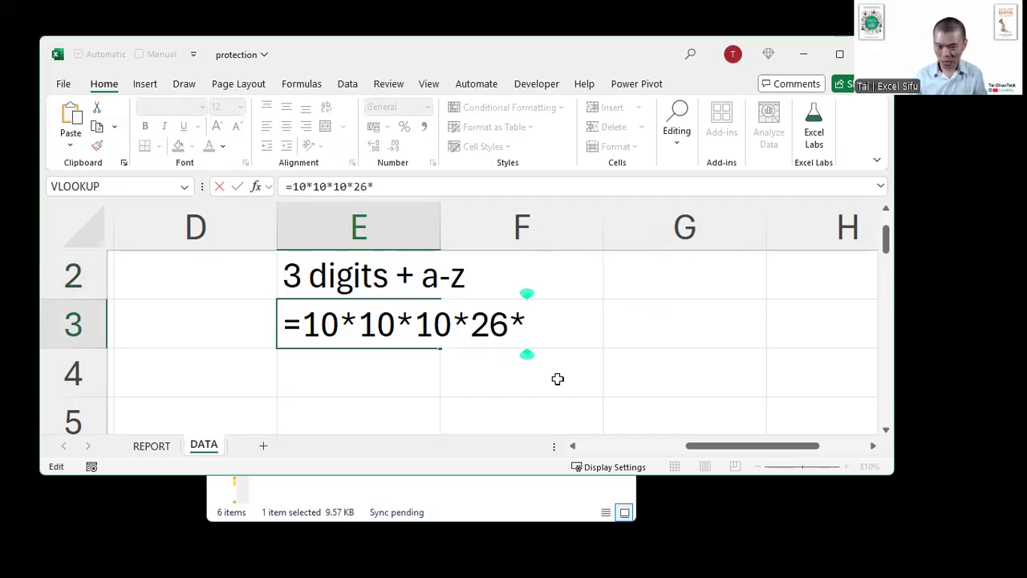
pyautogui.write(')')
pyautogui.press('Left')
pyautogui.press('Left')
pyautogui.press('Left')
pyautogui.press('Left')
pyautogui.press('Left')
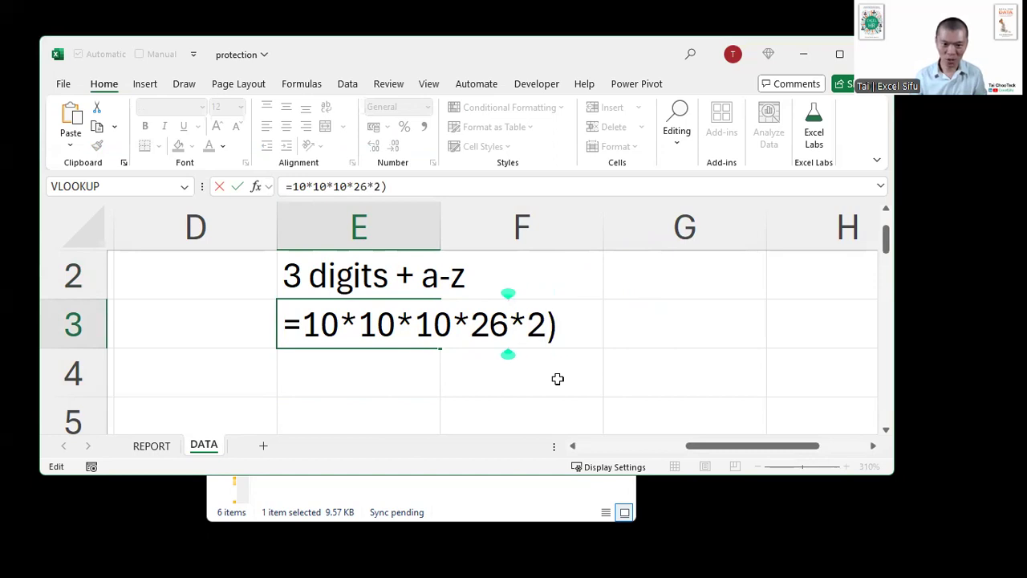
pyautogui.write('(')
pyautogui.press('Return')
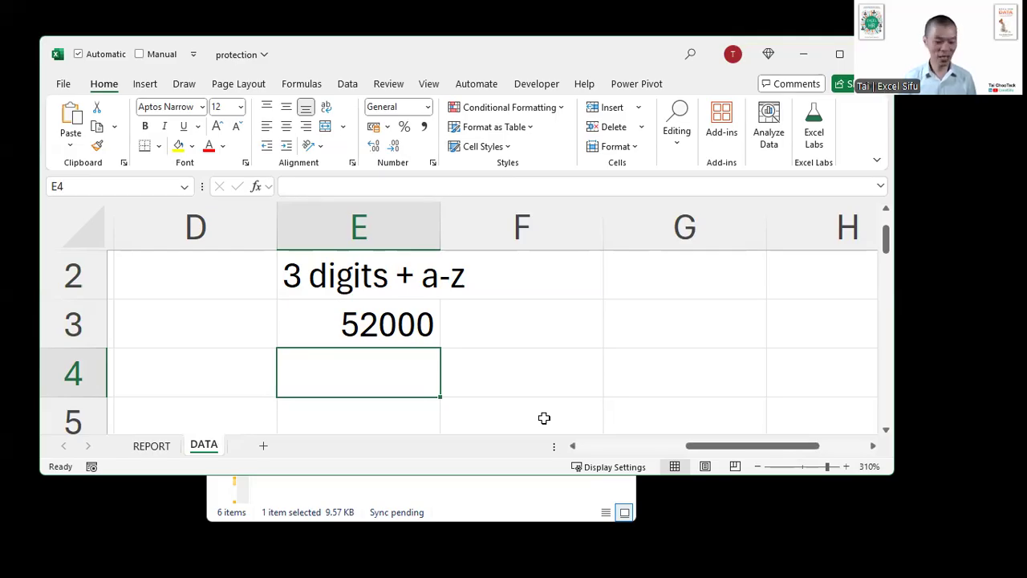
# - Close the protection workbook without saving its changes
pyautogui.hotkey('ctrl', 'w')
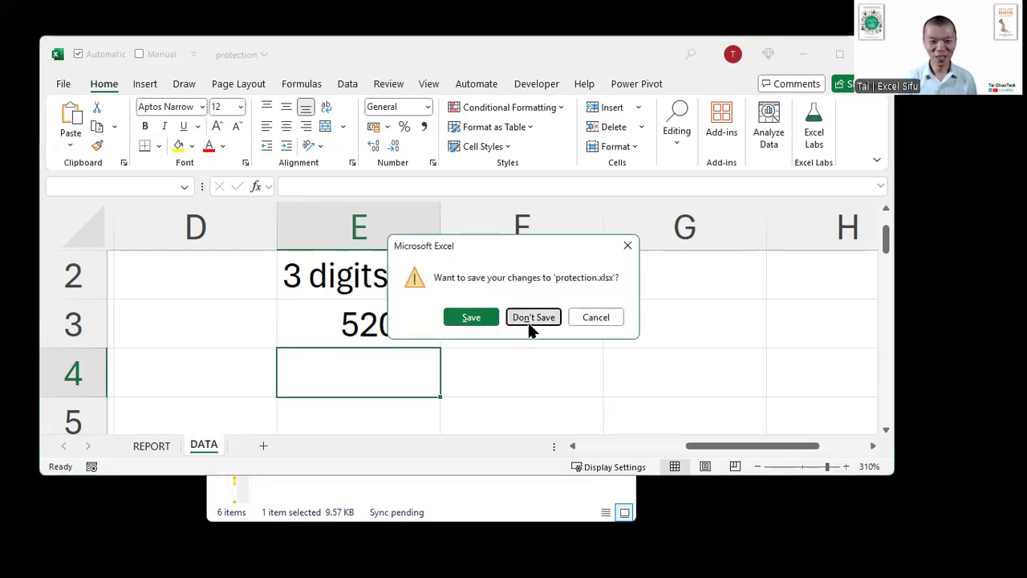
pyautogui.click(529, 329)
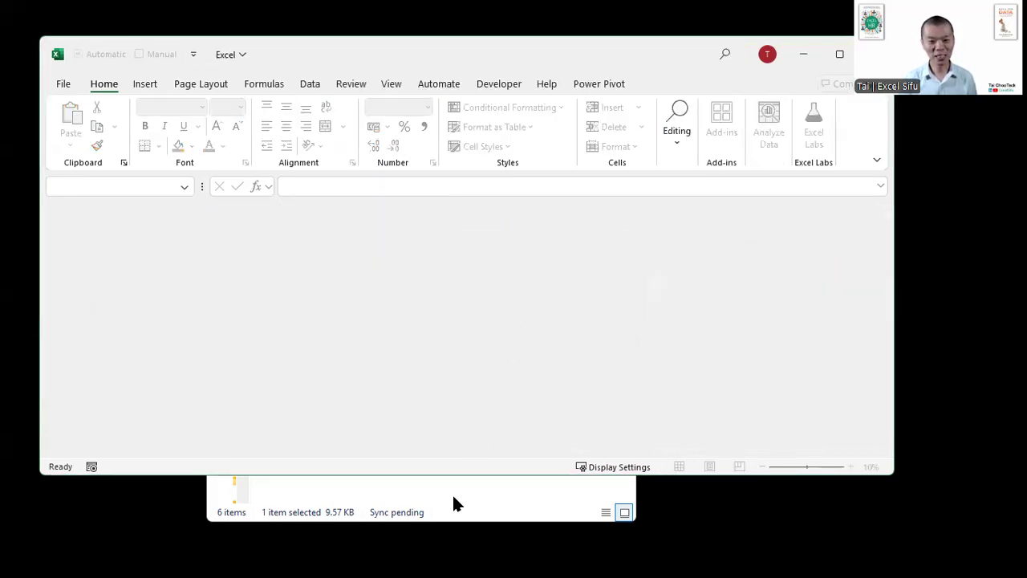
# - Open Sales Report (PDF) from the 2025.08.14 folder and examine the header details and product table on page 1
pyautogui.click(453, 499)
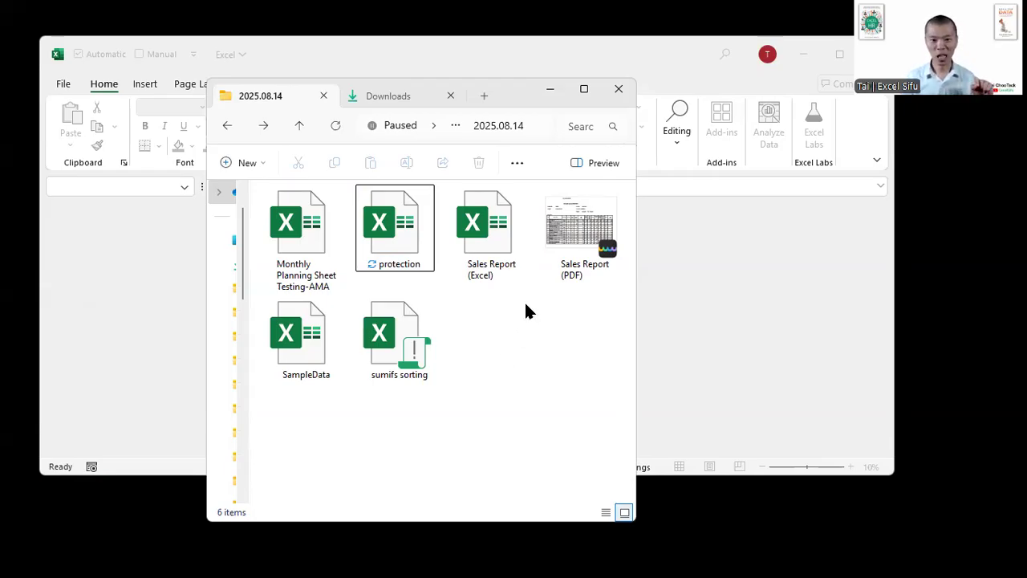
pyautogui.doubleClick(570, 236)
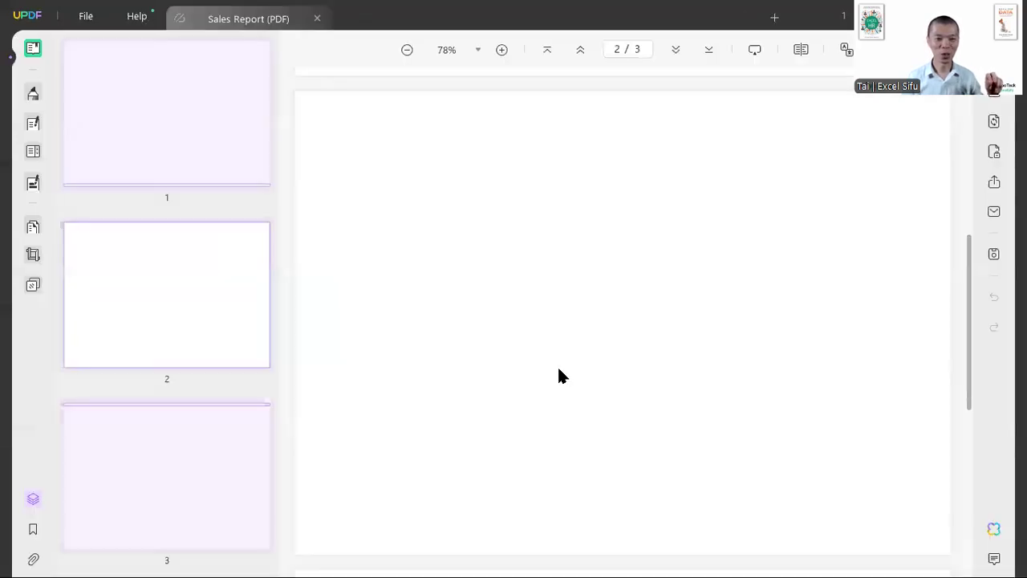
pyautogui.scroll(5, 560, 368)
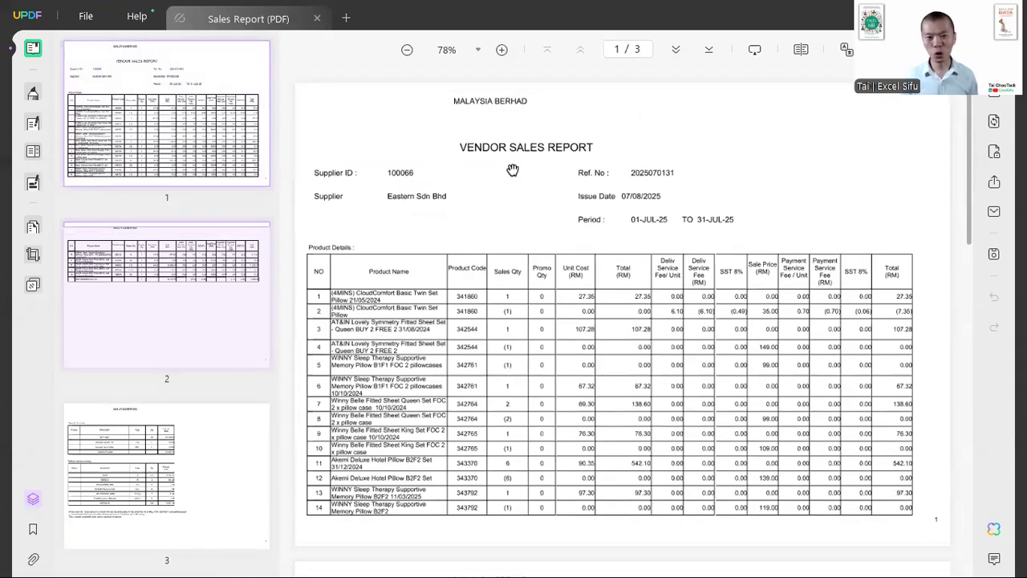
pyautogui.scroll(2, 513, 170)
pyautogui.scroll(-2, 512, 170)
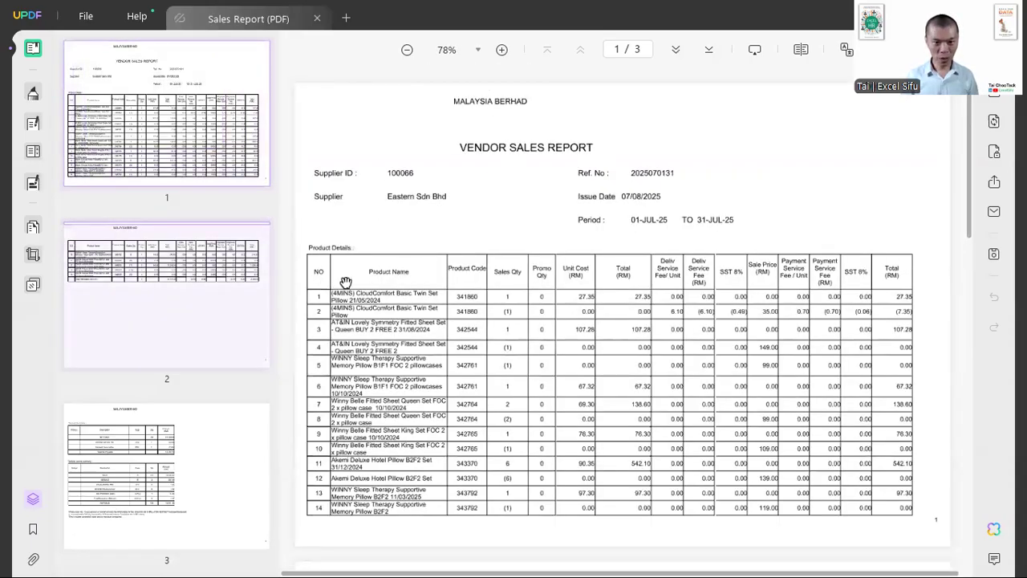
pyautogui.scroll(3, 473, 283)
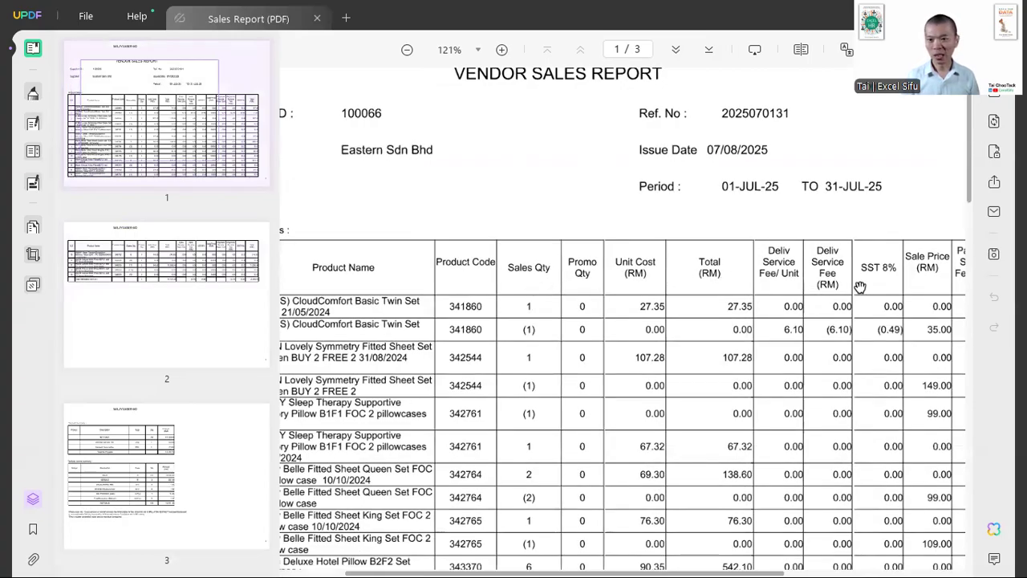
pyautogui.moveTo(860, 286); pyautogui.dragTo(625, 289)
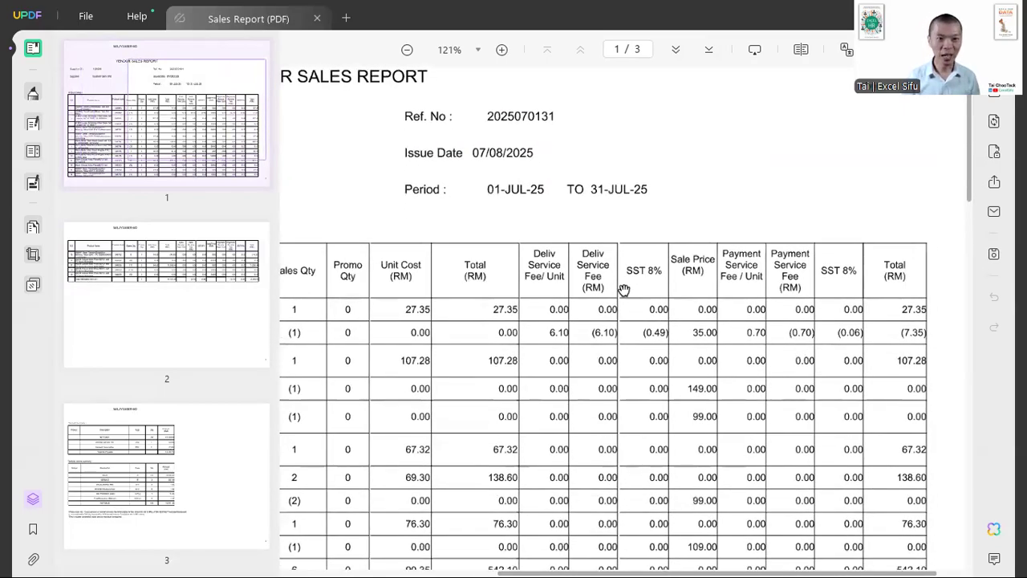
pyautogui.scroll(-4, 613, 296)
pyautogui.scroll(-2, 613, 297)
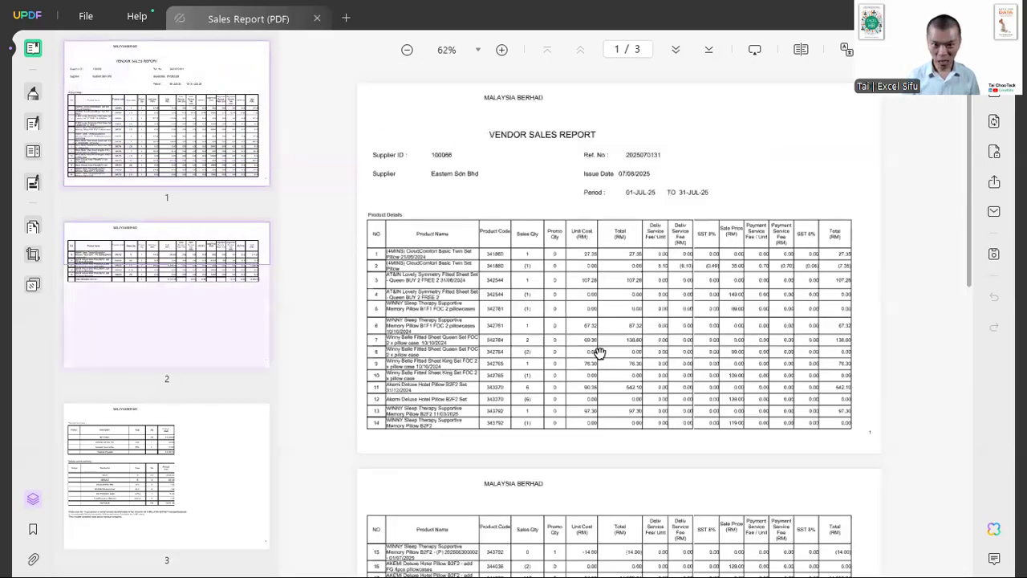
# - Examine the continued product table on page 2 and the payment and vendor's invoice summaries on page 3
pyautogui.scroll(-5, 599, 353)
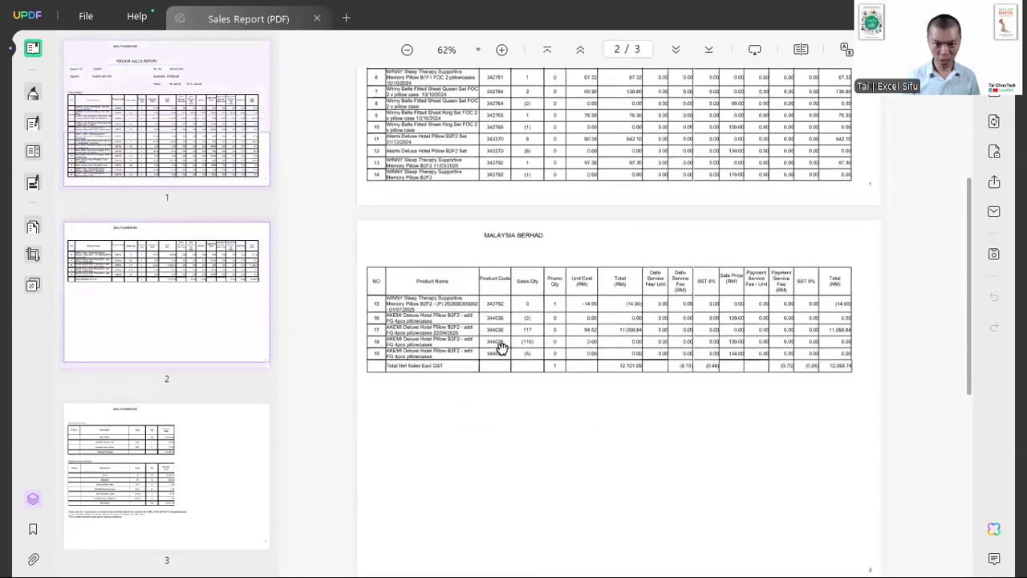
pyautogui.scroll(1, 496, 347)
pyautogui.scroll(3, 500, 346)
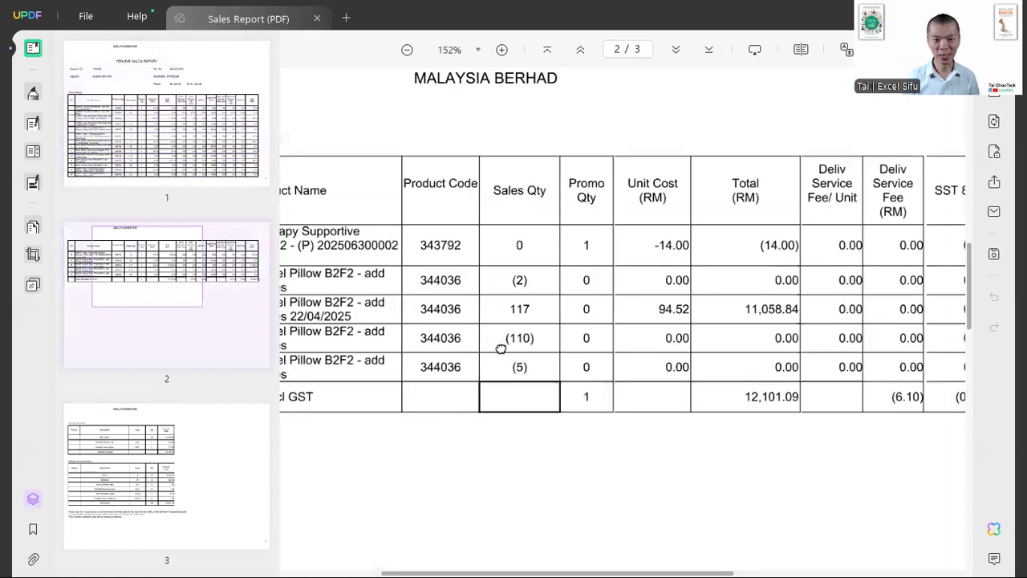
pyautogui.moveTo(499, 347); pyautogui.dragTo(706, 321)
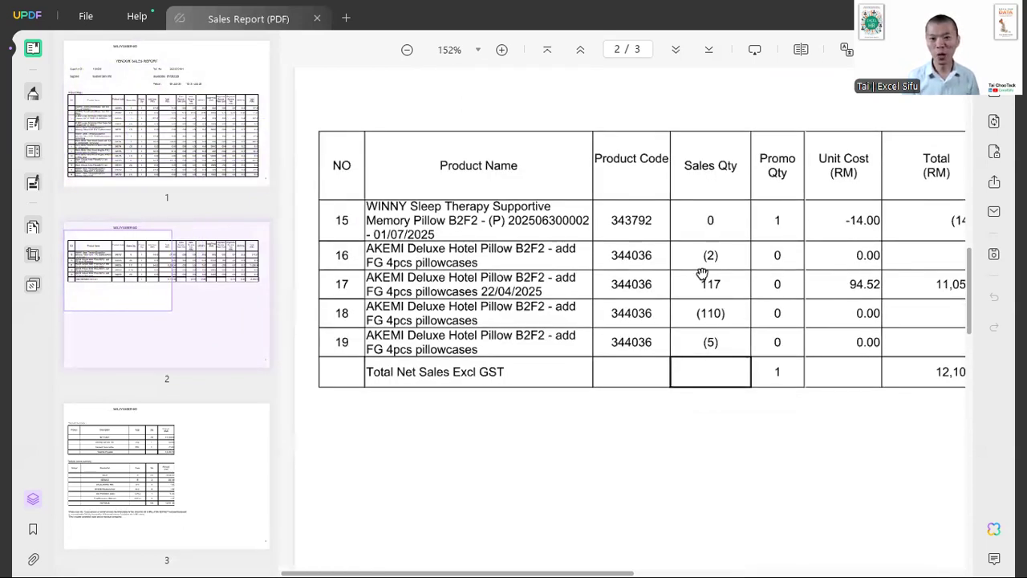
pyautogui.scroll(-3, 702, 275)
pyautogui.scroll(-5, 702, 274)
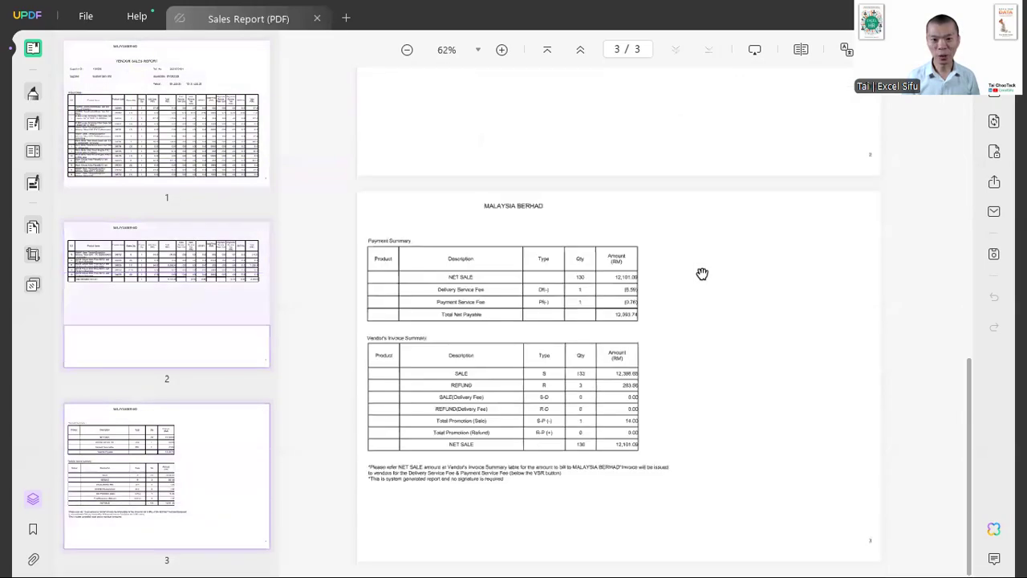
pyautogui.scroll(10, 702, 274)
pyautogui.scroll(-1, 703, 275)
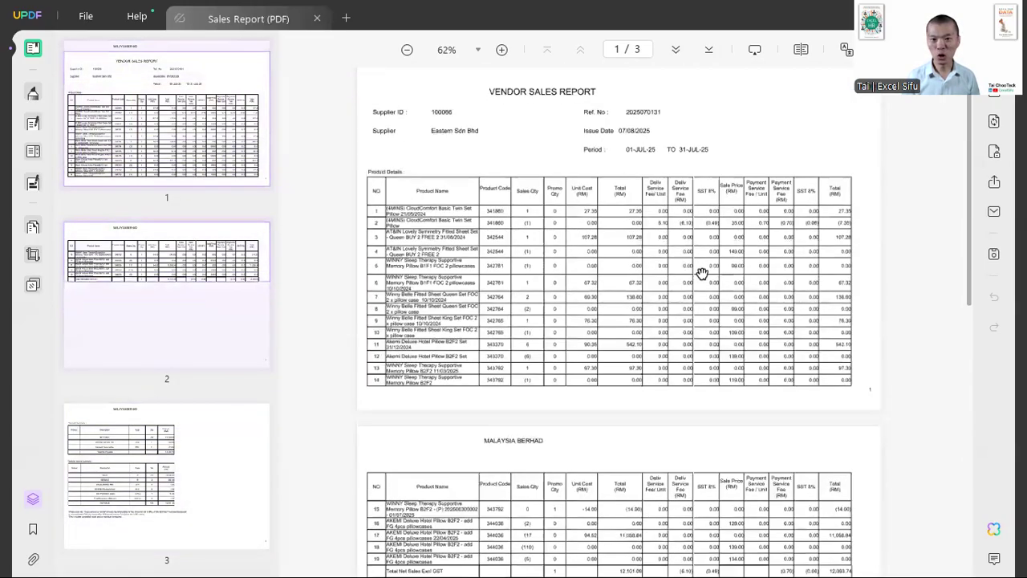
pyautogui.scroll(4, 421, 257)
pyautogui.scroll(-2, 421, 255)
pyautogui.scroll(-1, 421, 255)
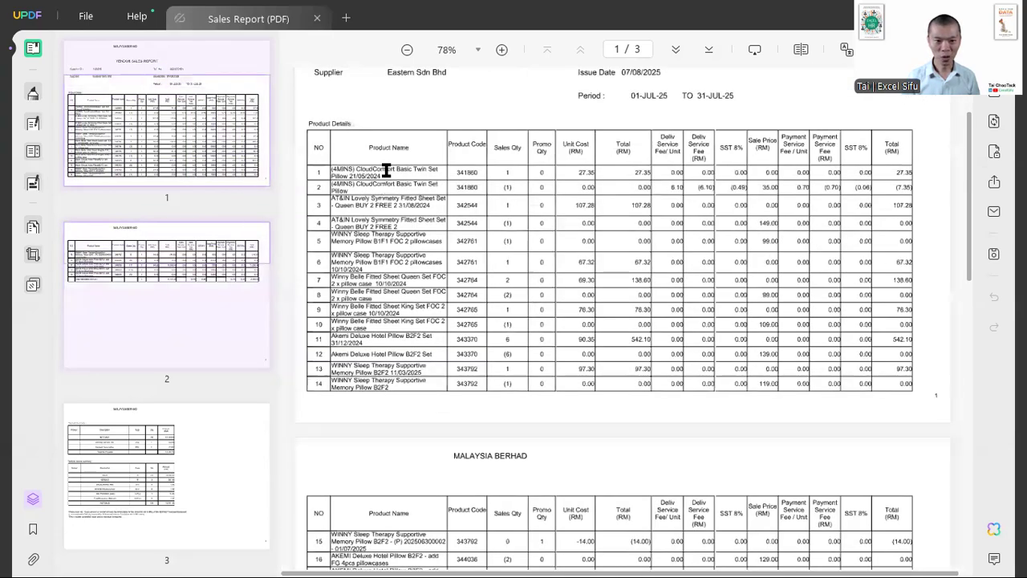
pyautogui.scroll(-3, 402, 345)
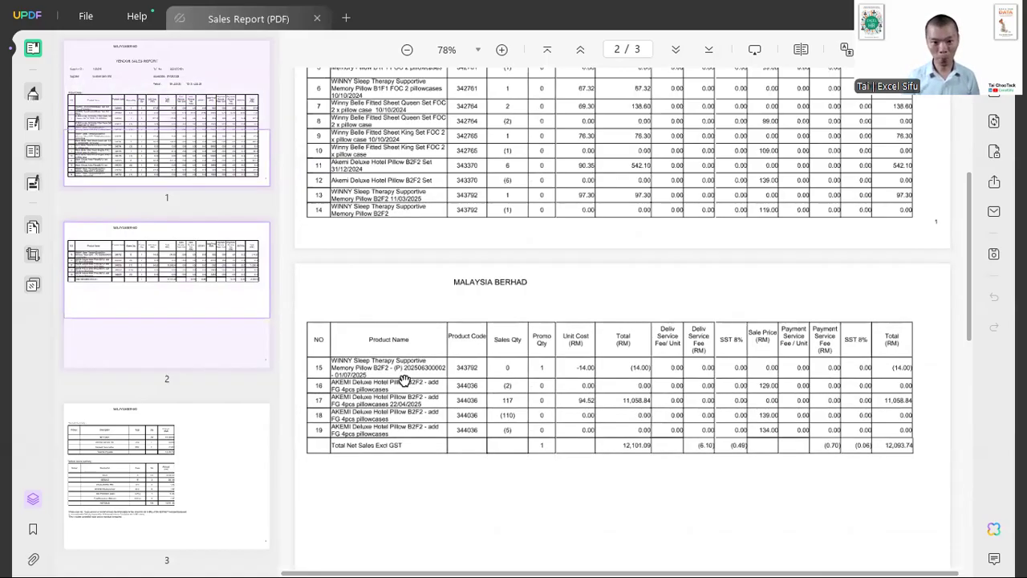
pyautogui.scroll(-10, 404, 380)
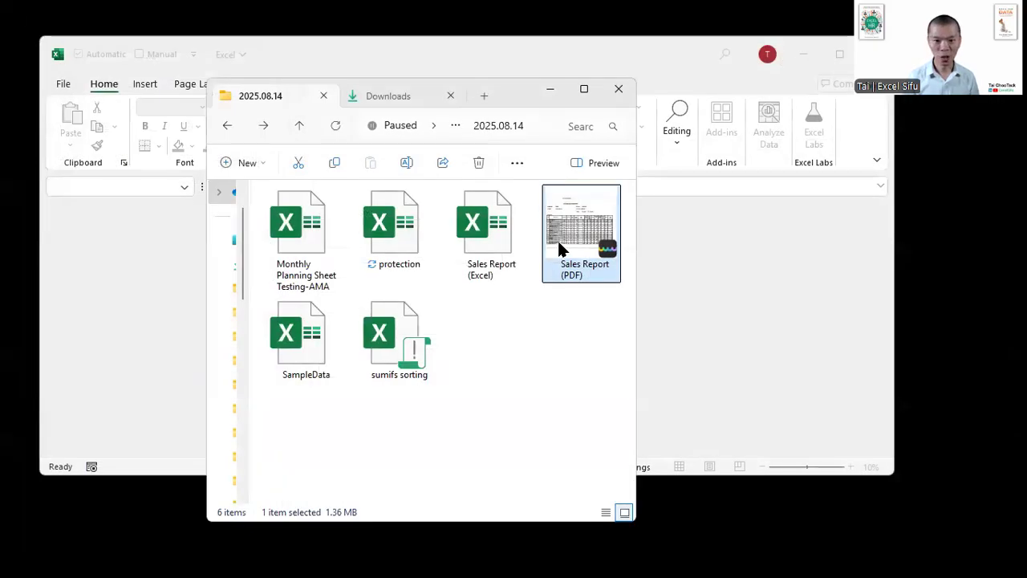
# - Copy the file path of Sales Report (PDF) in the folder, and create a blank workbook in Excel
pyautogui.doubleClick(559, 249)
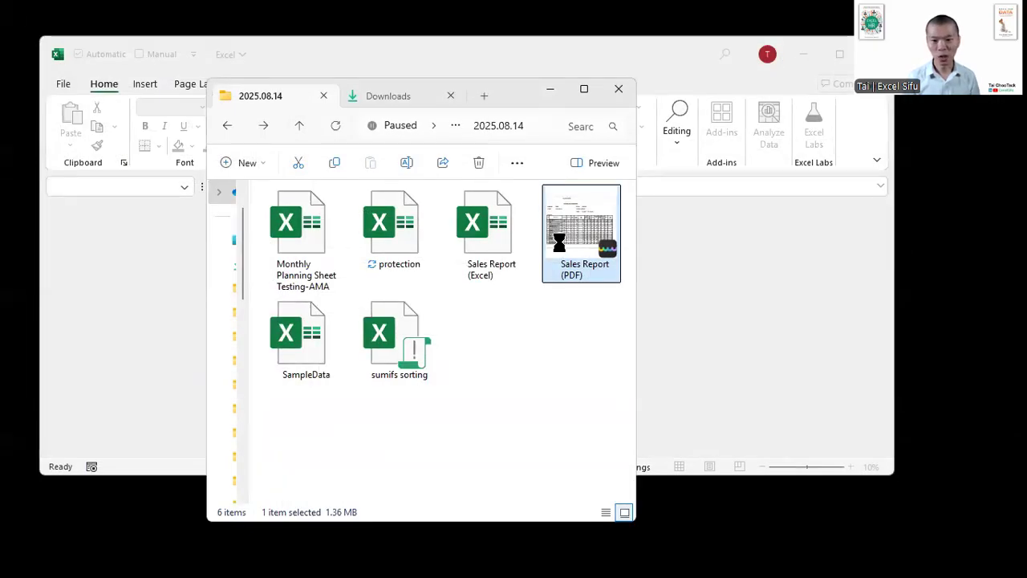
pyautogui.rightClick(565, 245)
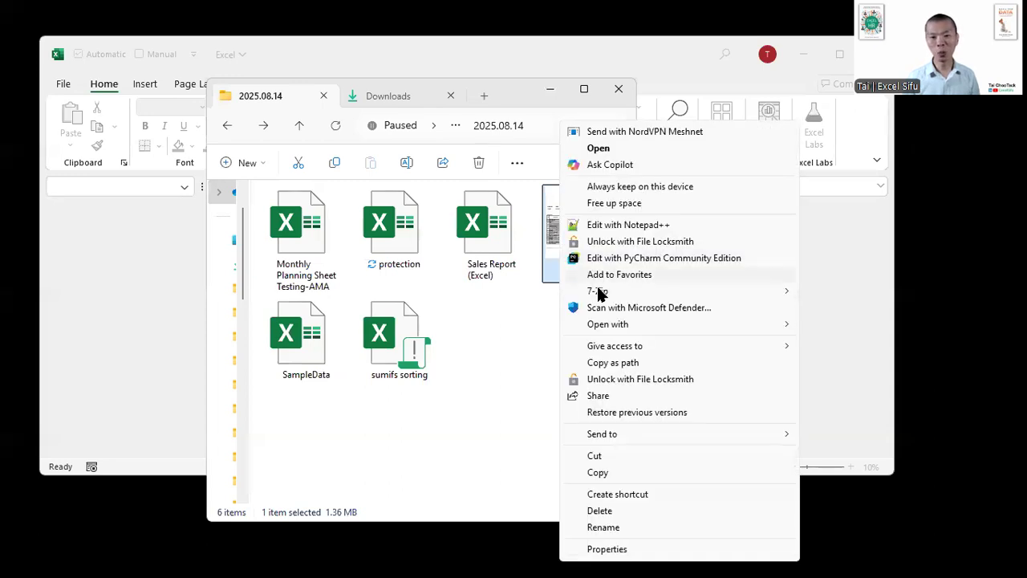
pyautogui.click(632, 367)
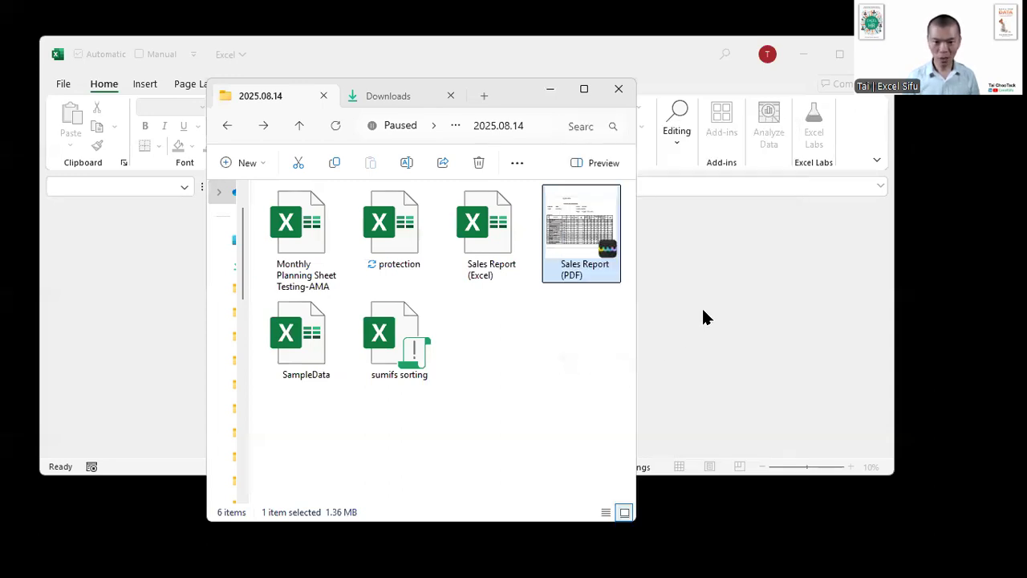
pyautogui.click(701, 305)
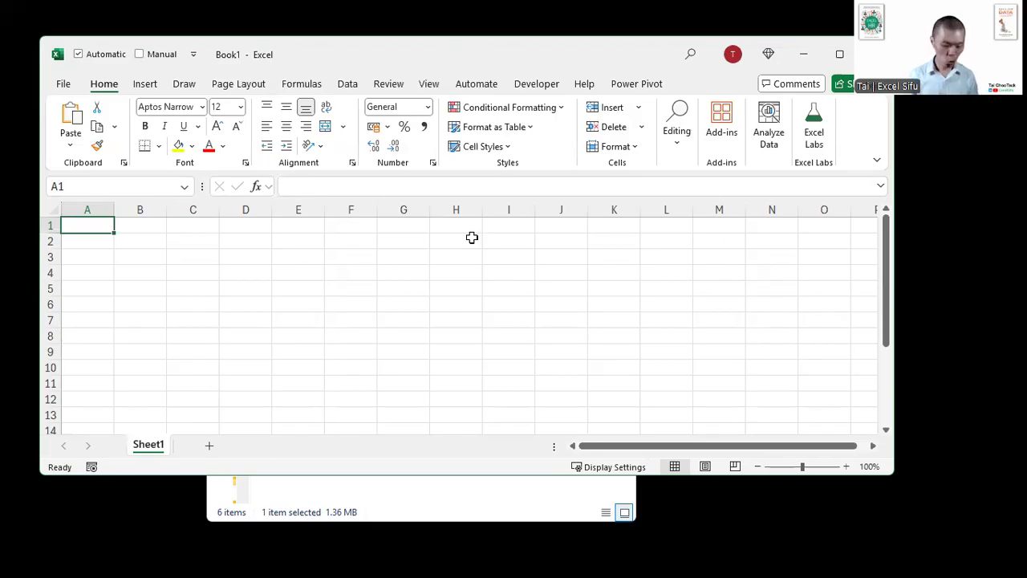
# - Annotate the screen over the blank worksheet with the text "OCR", and clear the annotation
pyautogui.hotkey('ctrl', '2')
pyautogui.write('OCR')
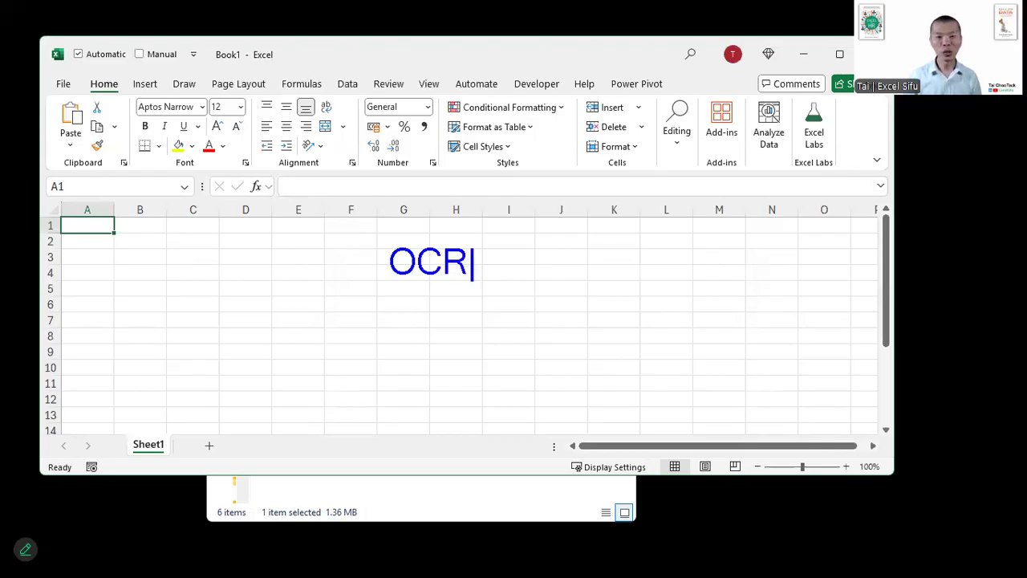
pyautogui.press('Escape')
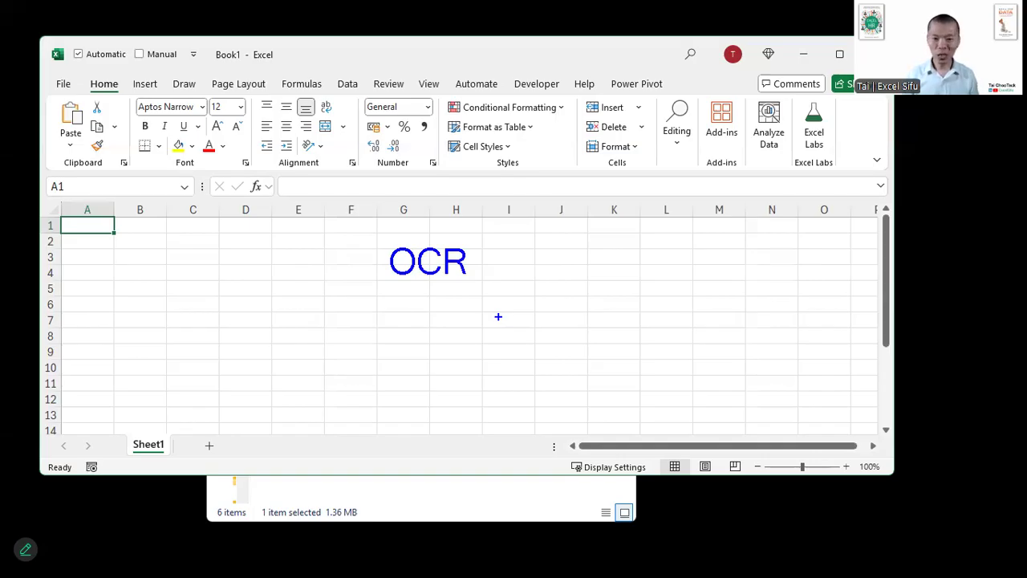
pyautogui.click(451, 499)
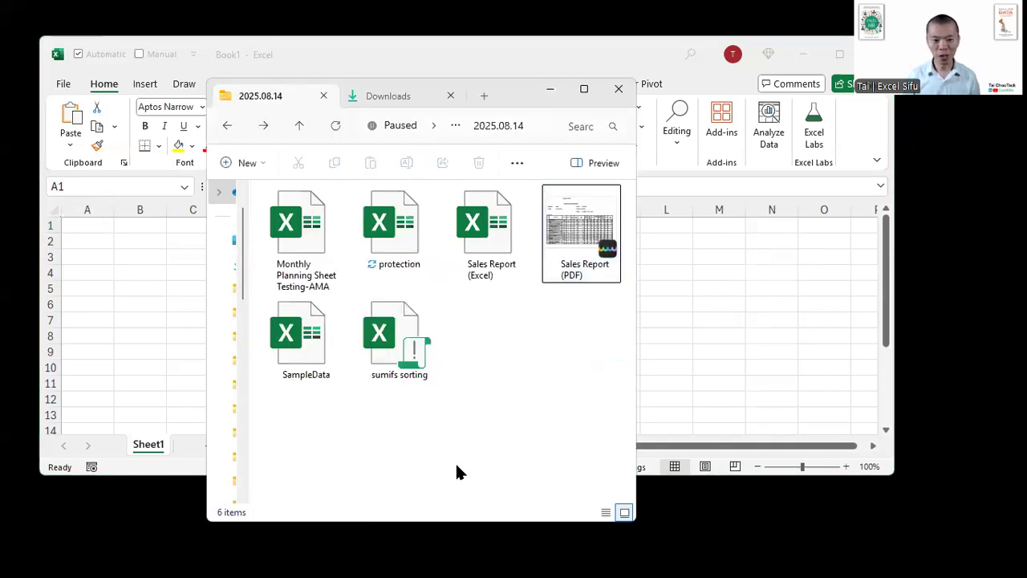
pyautogui.click(554, 281)
pyautogui.hotkey('alt', 'Tab')
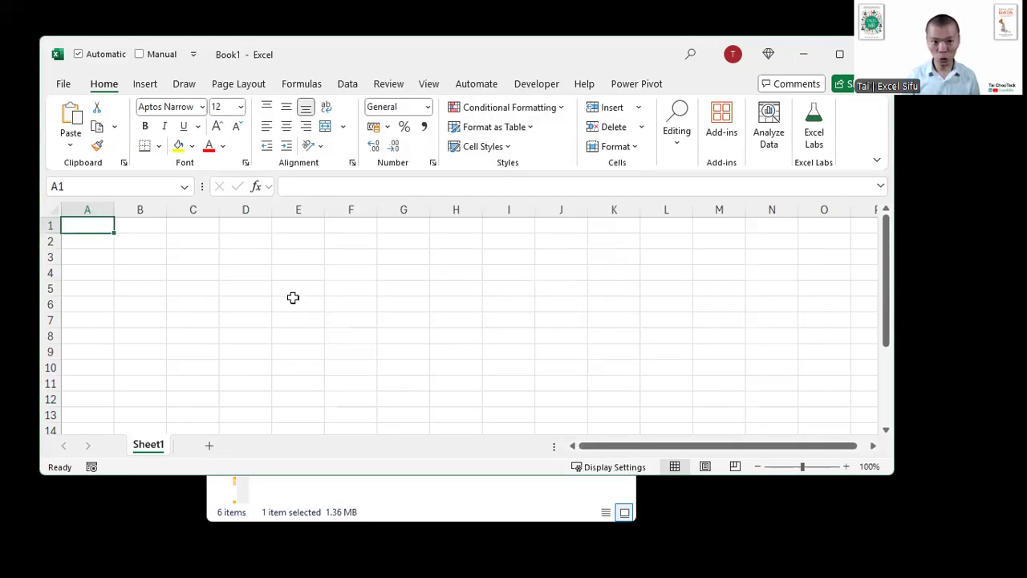
# - Start a PDF data import into the blank workbook, using the copied path of Sales Report (PDF) as the source file
pyautogui.click(347, 84)
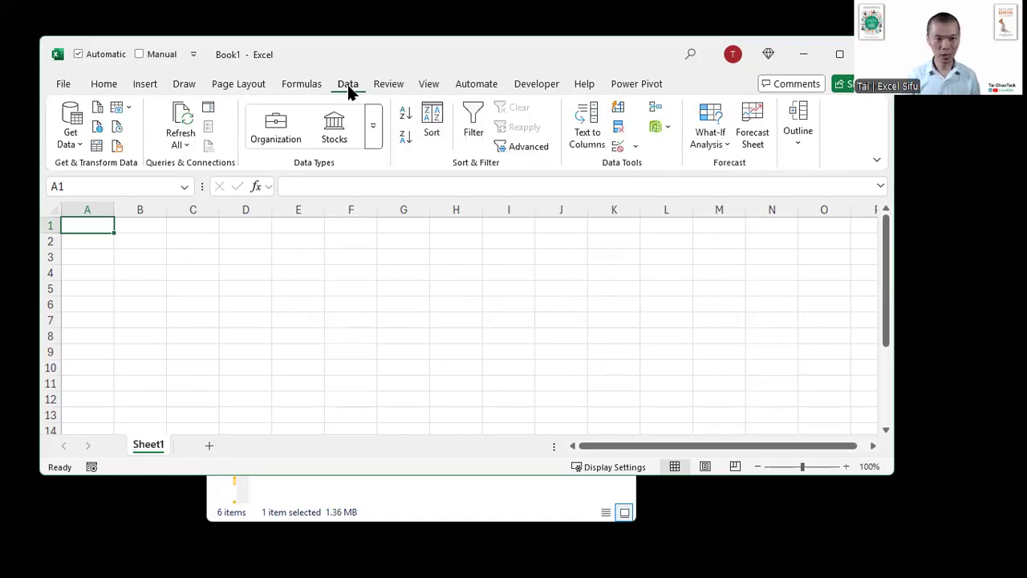
pyautogui.click(69, 134)
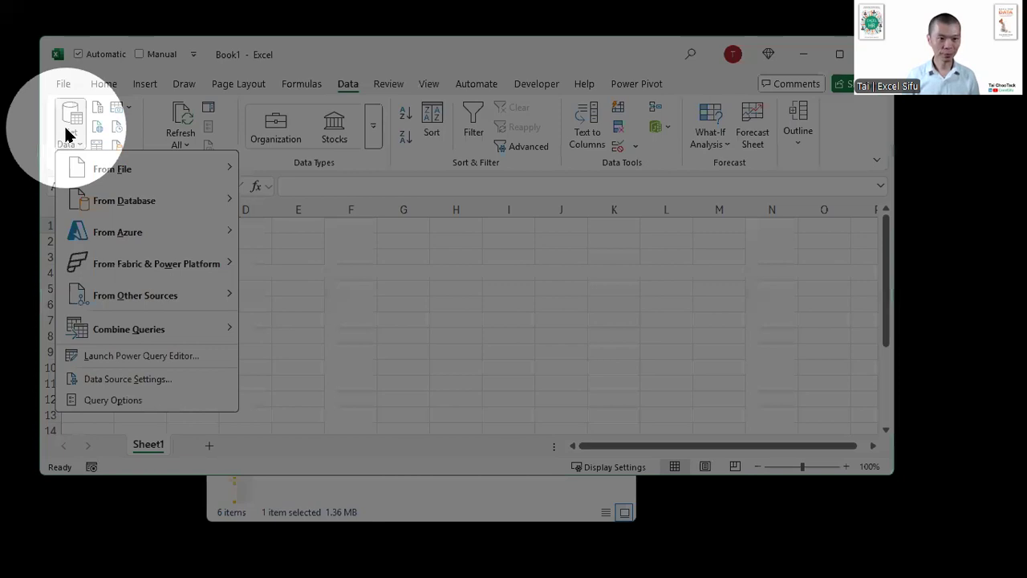
pyautogui.moveTo(125, 173)
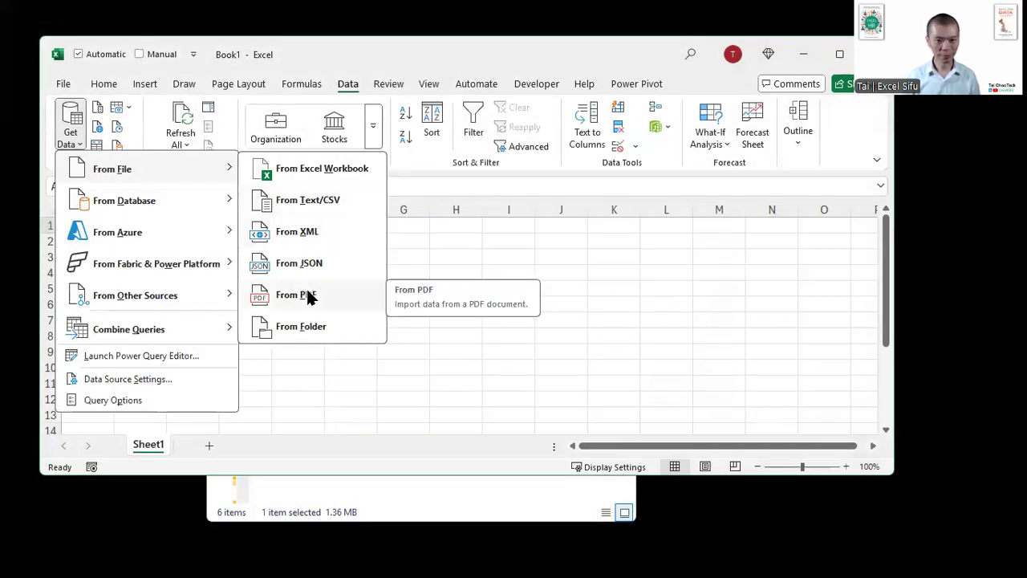
pyautogui.click(311, 296)
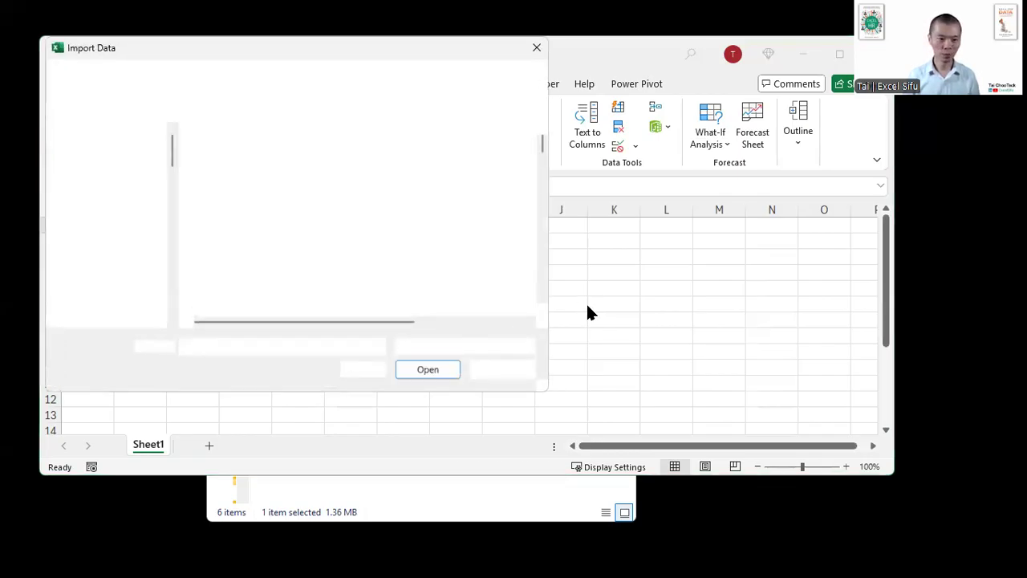
pyautogui.hotkey('ctrl', 'v')
pyautogui.press('Return')
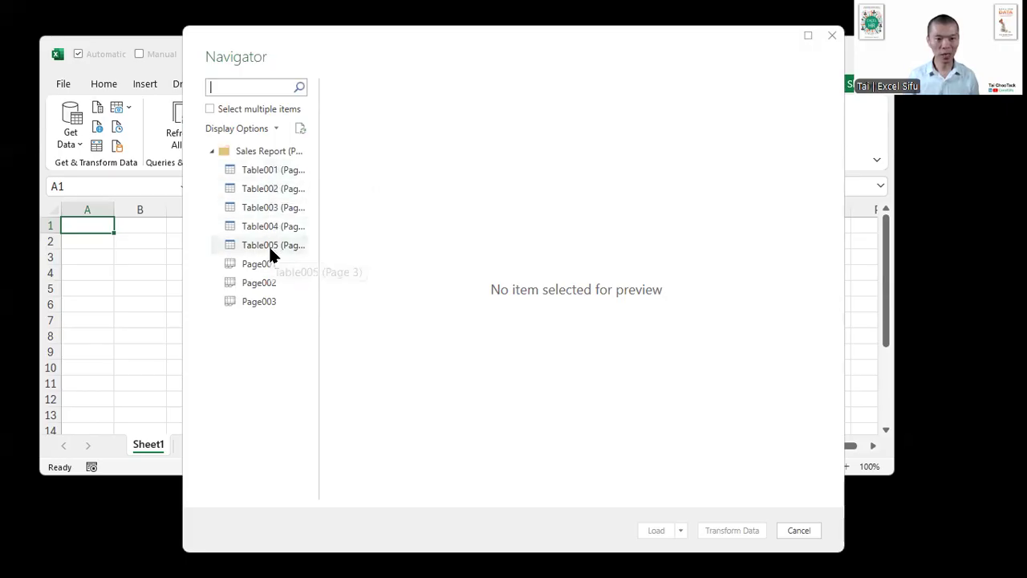
# - Preview Table001 to Table005 of the sales report in the Navigator, one after another
pyautogui.click(264, 168)
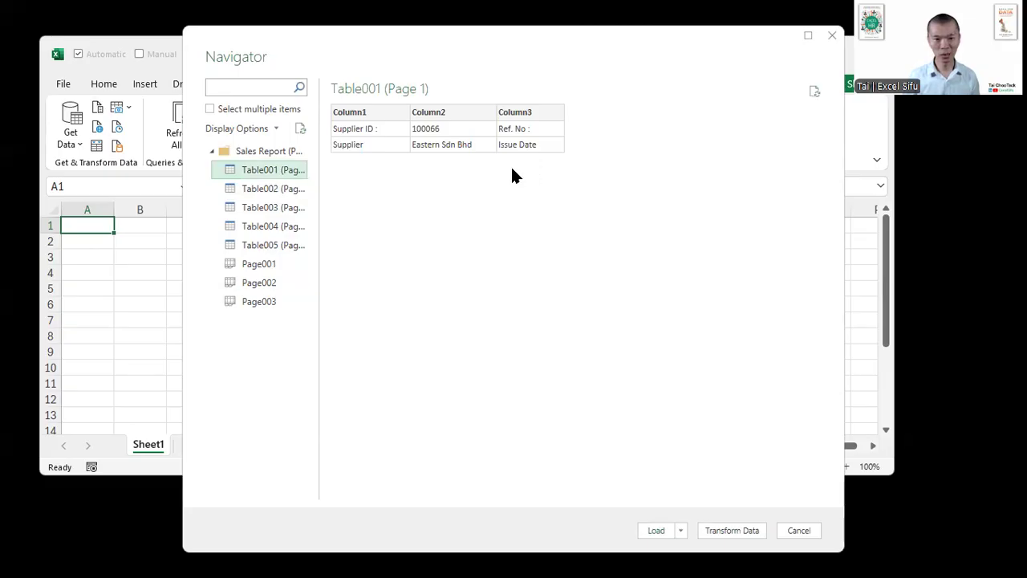
pyautogui.click(280, 191)
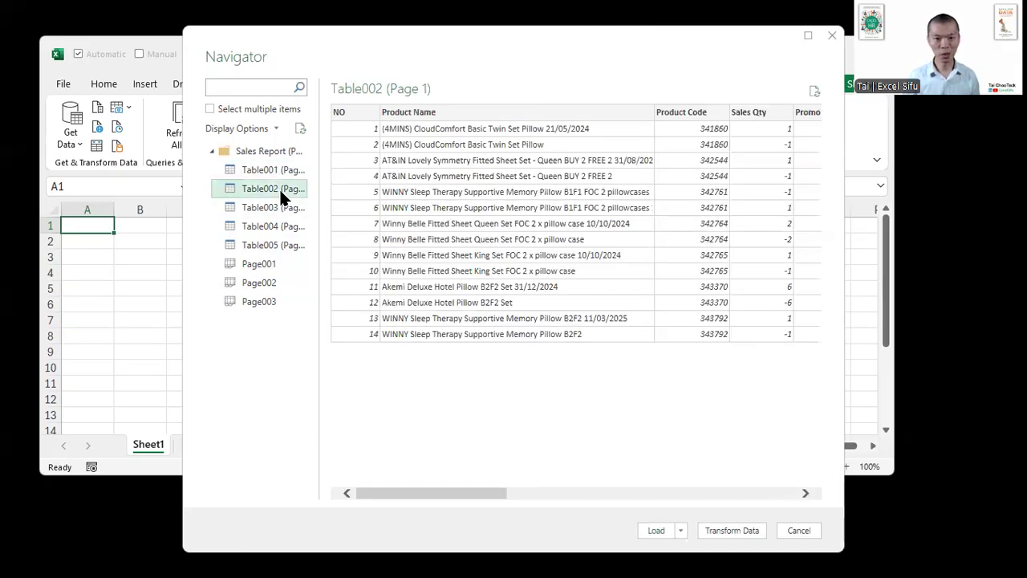
pyautogui.click(280, 207)
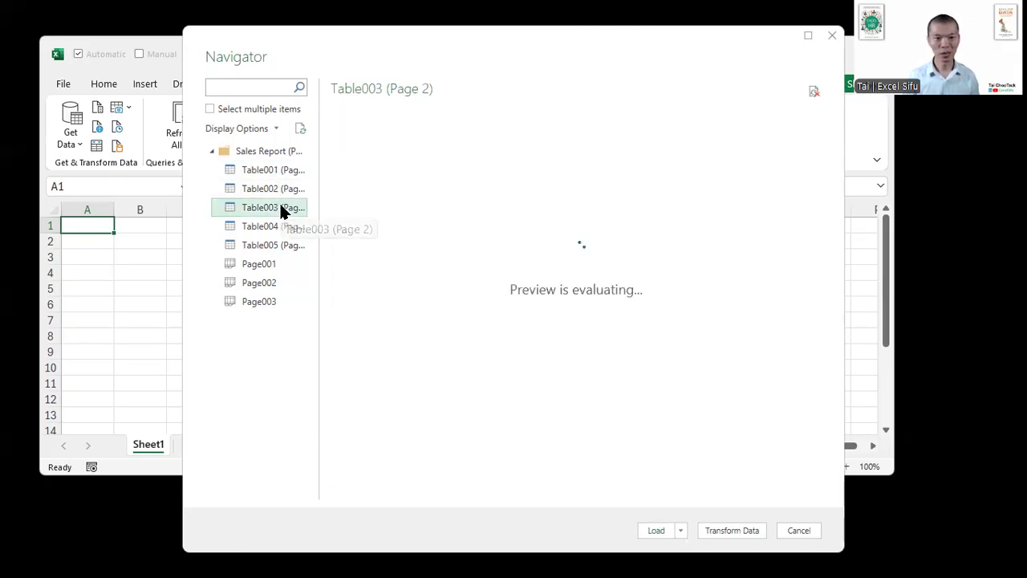
pyautogui.click(280, 226)
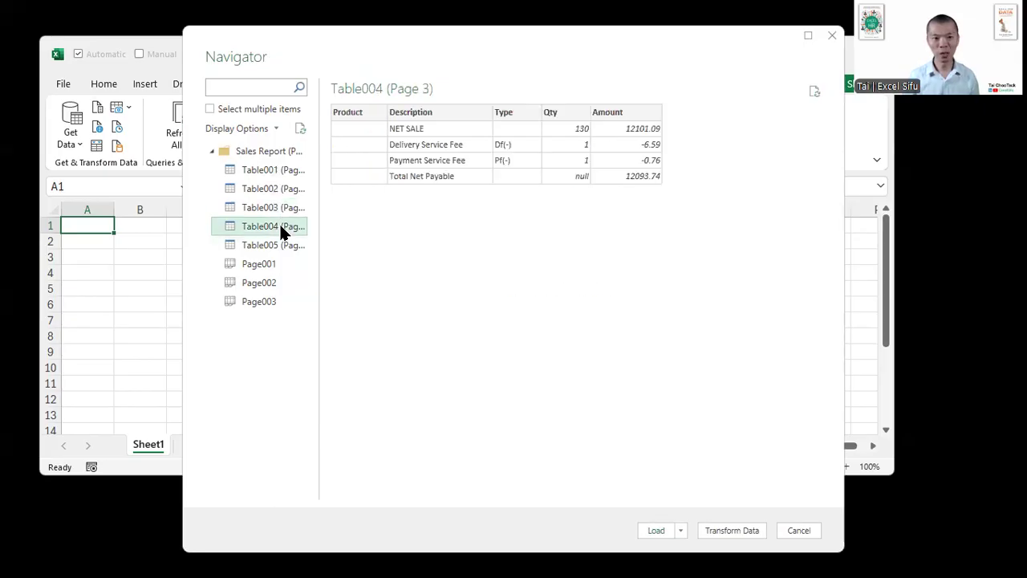
pyautogui.click(280, 237)
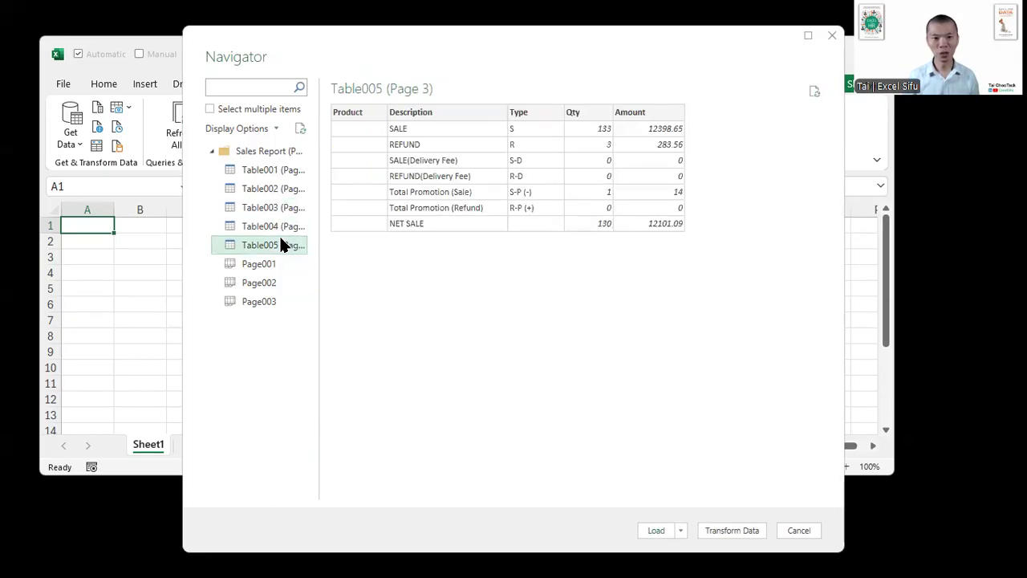
# - Preview the sales report tables in reverse order, from Table004 back to Table001
pyautogui.click(277, 225)
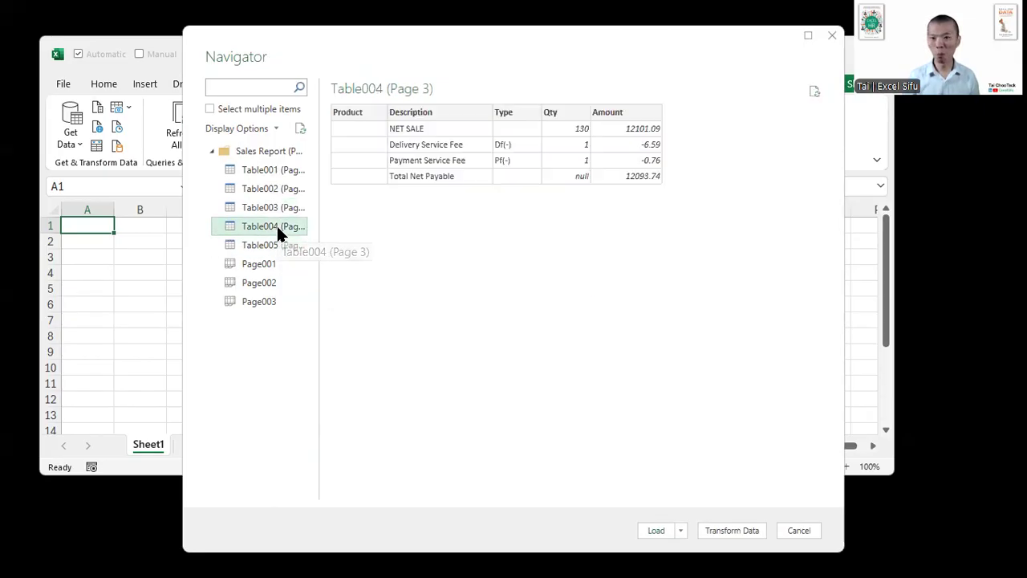
pyautogui.click(276, 207)
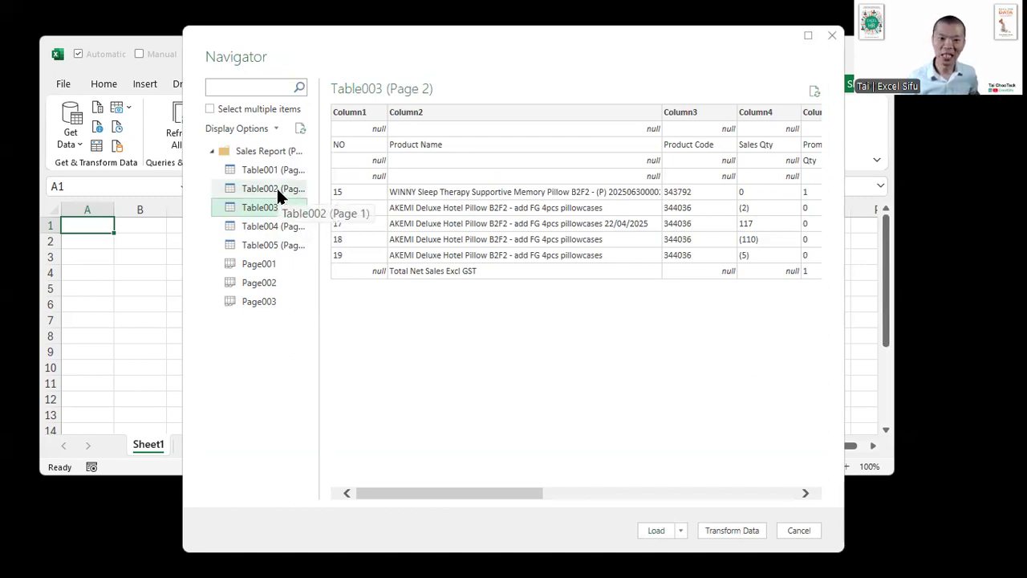
pyautogui.click(276, 192)
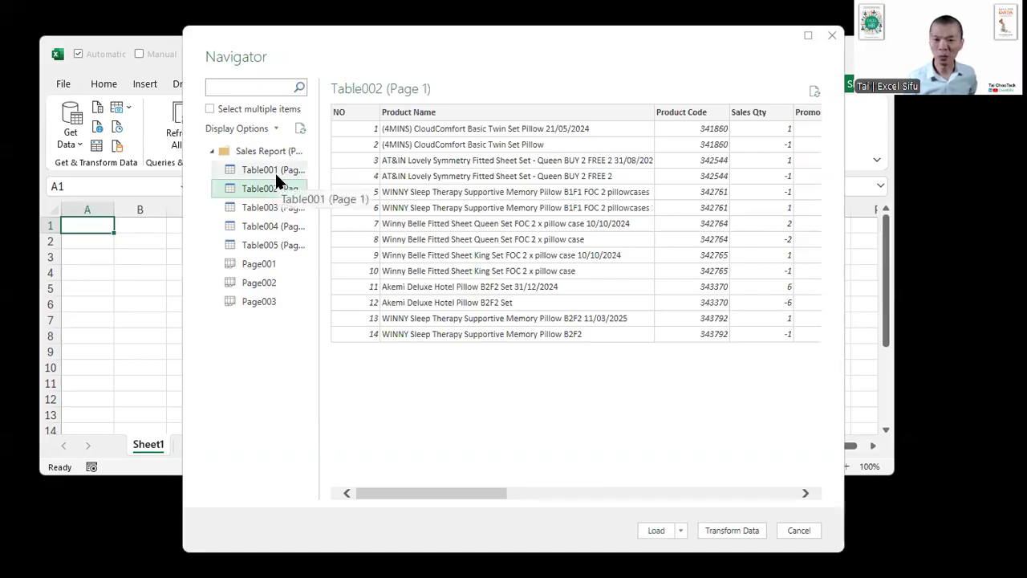
pyautogui.click(274, 171)
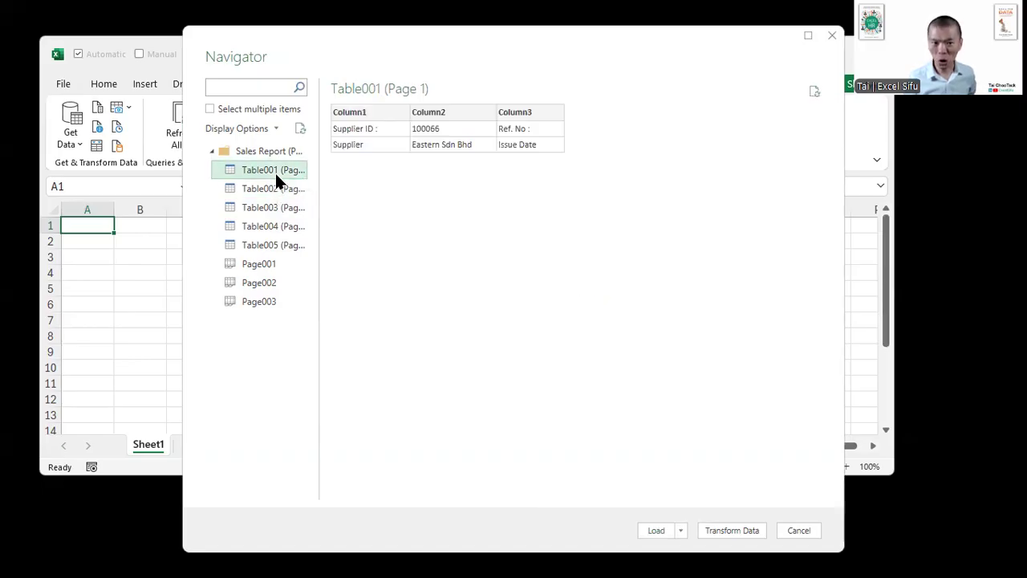
# - Review Table005 back to Table001 again, examining the full column range of Table002 on page 1
pyautogui.click(265, 246)
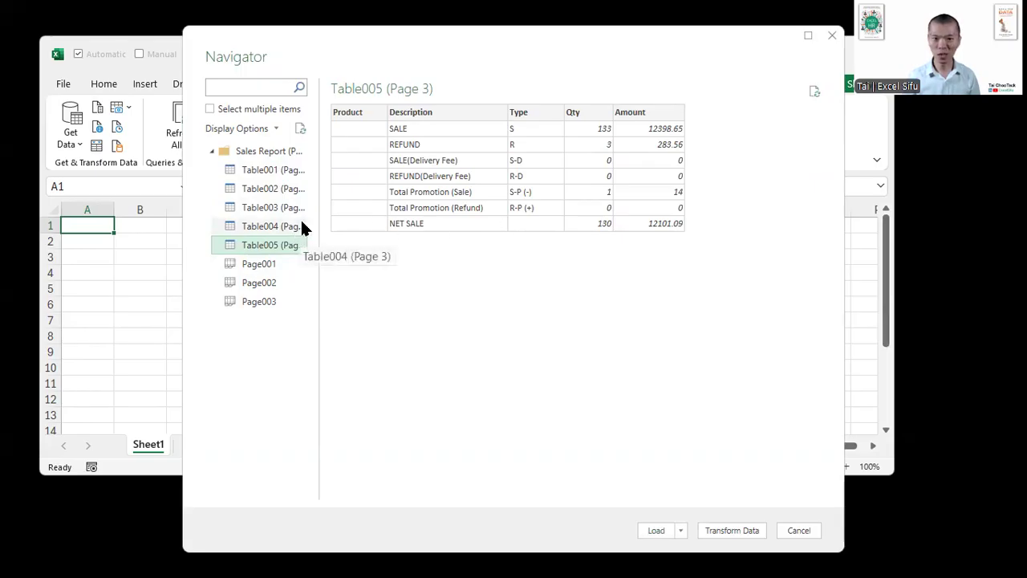
pyautogui.click(278, 227)
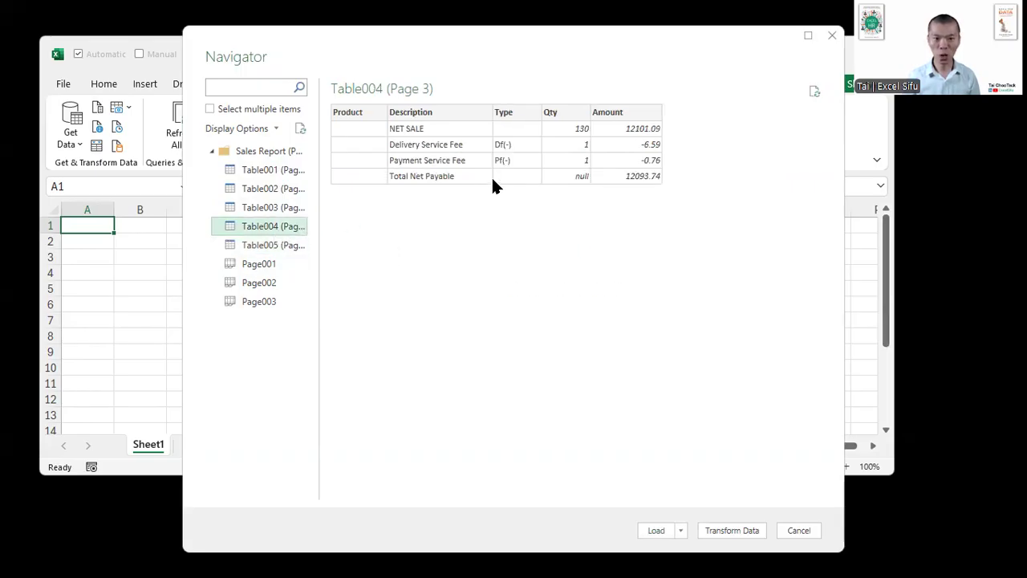
pyautogui.click(277, 206)
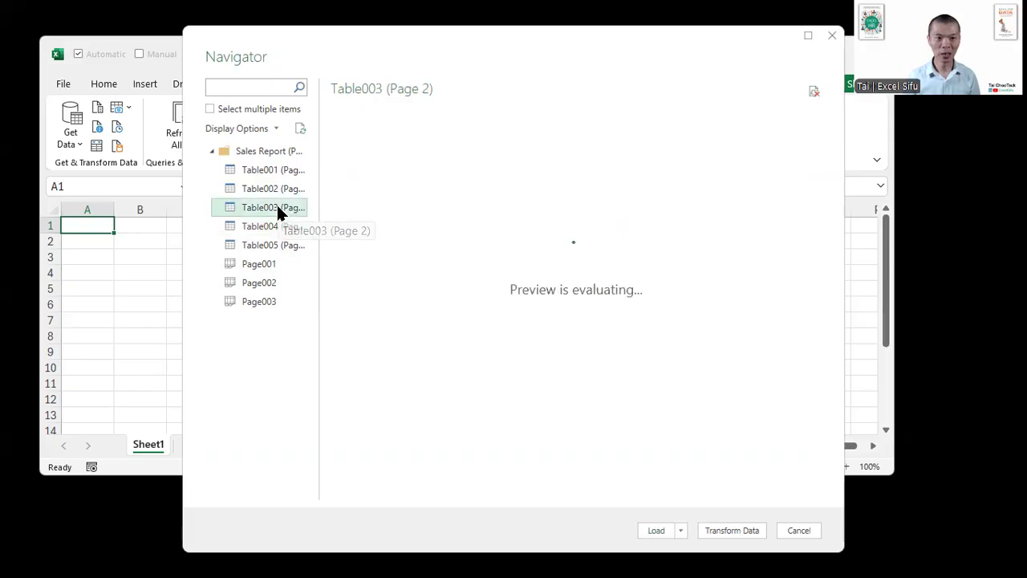
pyautogui.moveTo(502, 498); pyautogui.dragTo(385, 491)
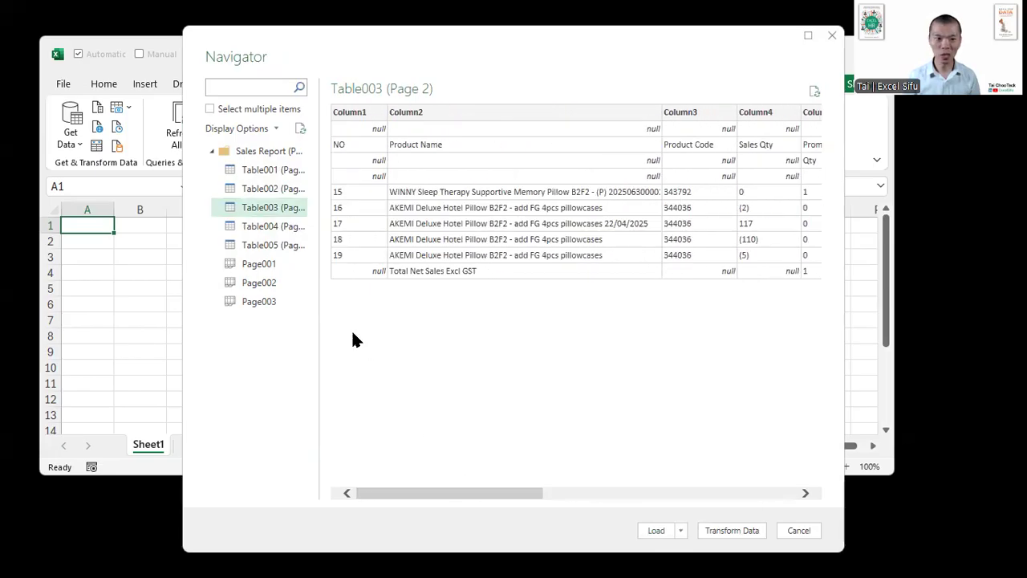
pyautogui.click(287, 189)
pyautogui.moveTo(448, 493); pyautogui.dragTo(801, 503)
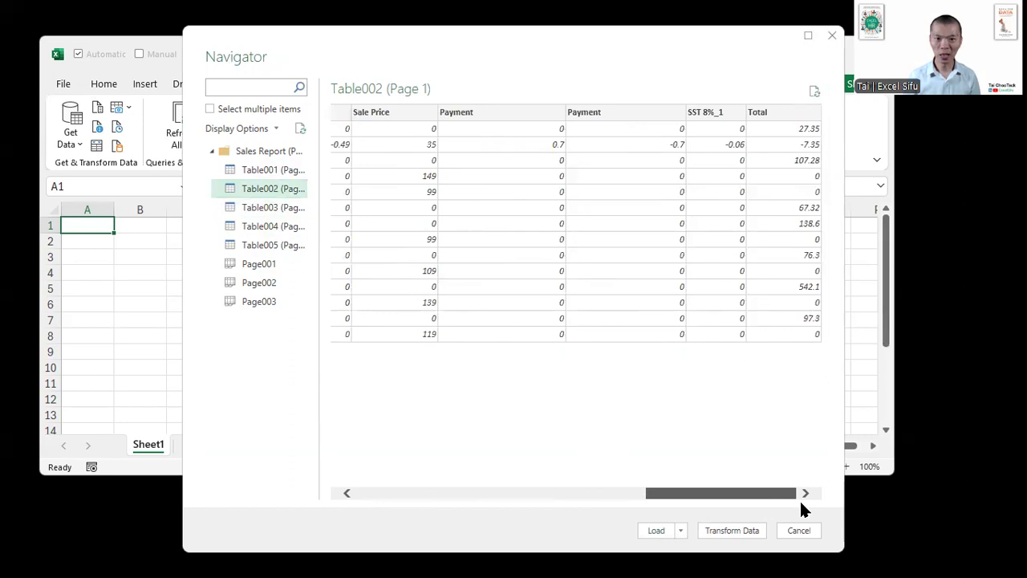
pyautogui.moveTo(727, 495); pyautogui.dragTo(376, 460)
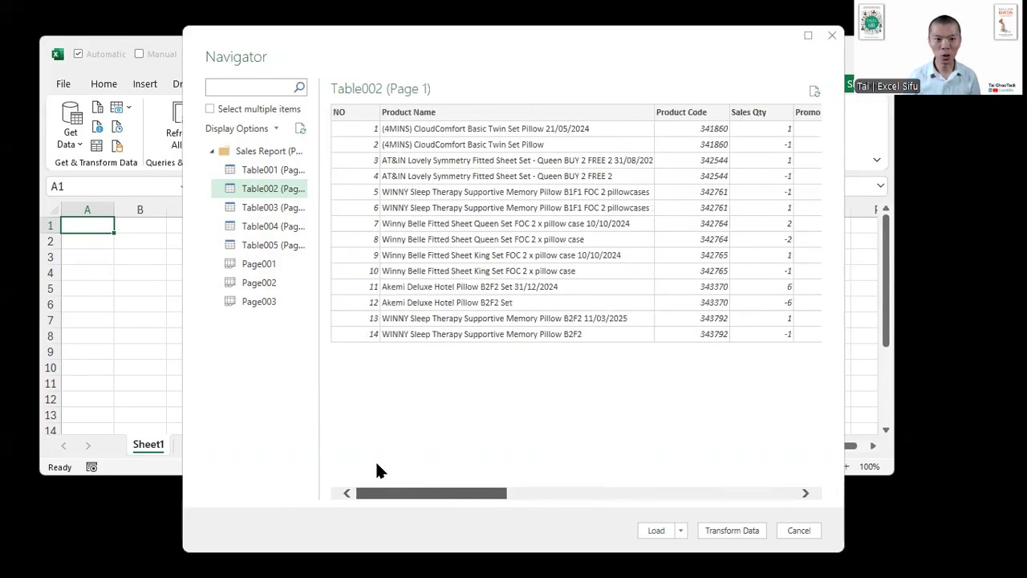
pyautogui.click(275, 173)
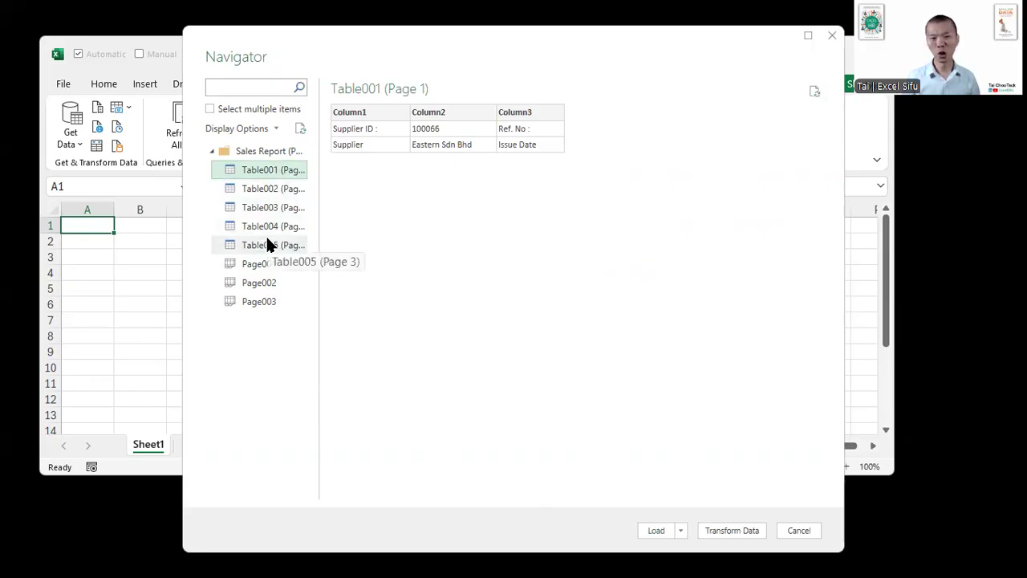
# - Preview the whole-page items Page001, Page002 and Page003 of the sales report
pyautogui.click(267, 266)
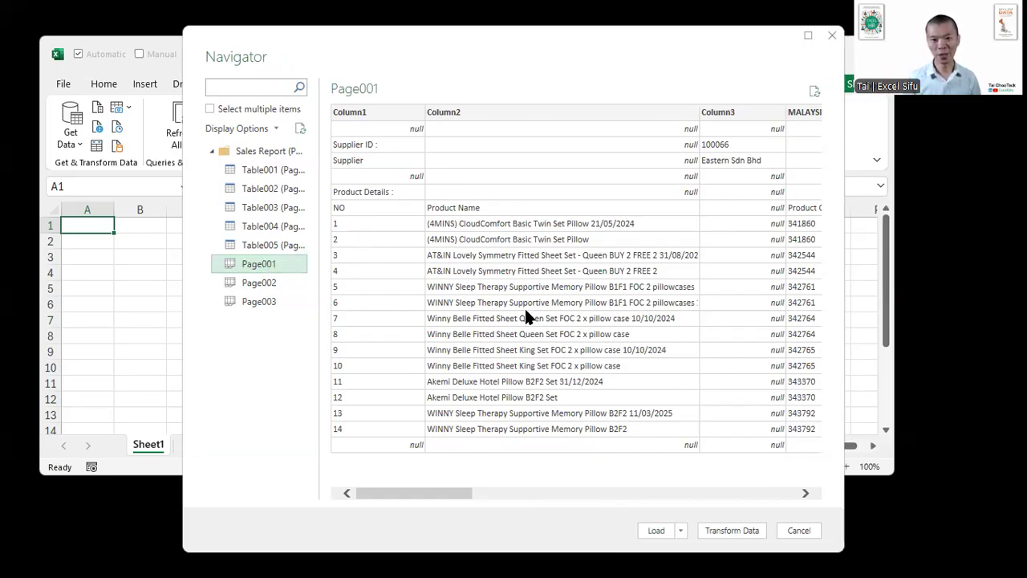
pyautogui.click(281, 284)
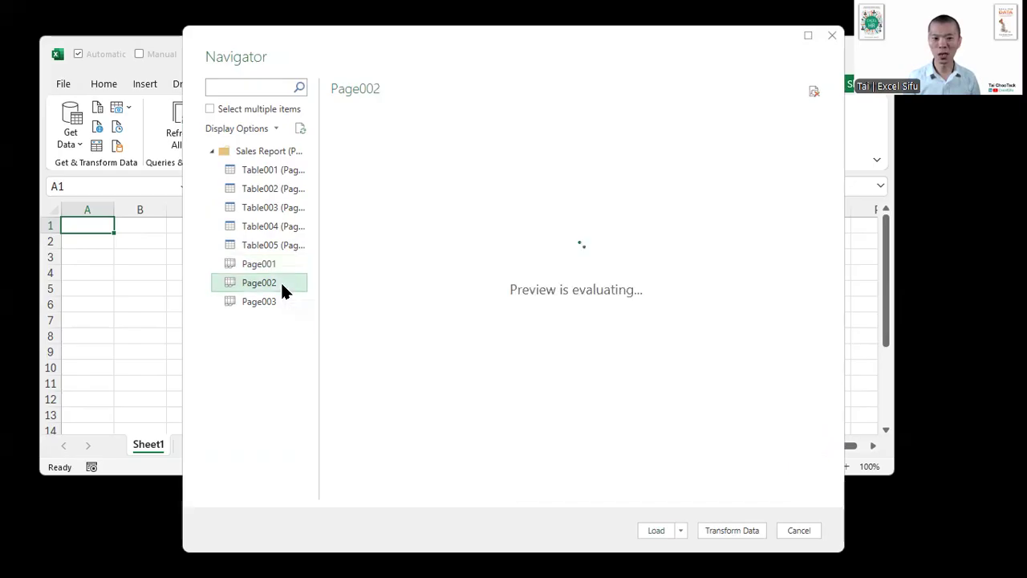
pyautogui.click(276, 302)
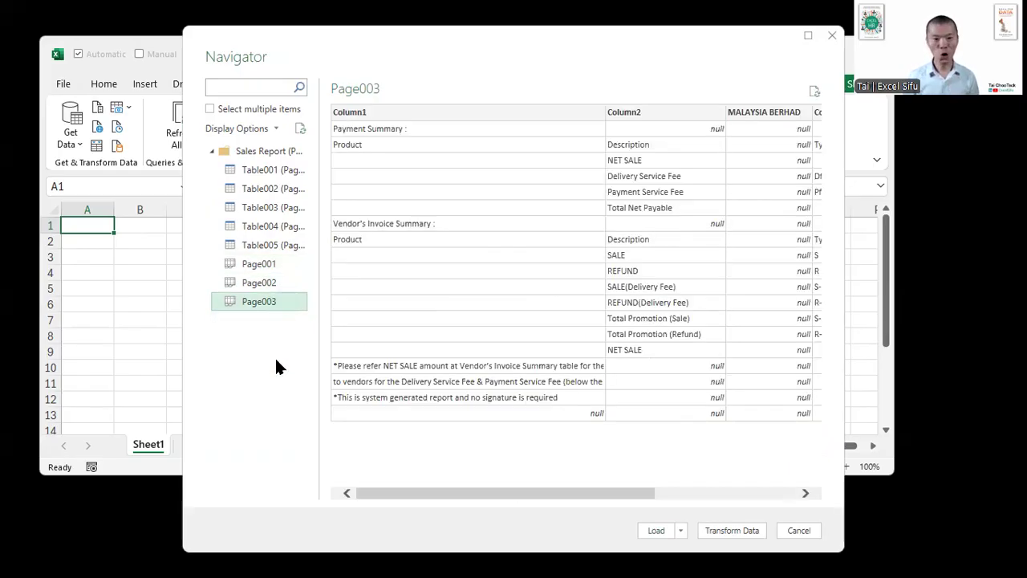
# - Annotate the screen with a box around Page003 and underlines below the Payment Summary and Vendor's Invoice Summary headings
pyautogui.hotkey('ctrl', '2')
pyautogui.moveTo(219, 243); pyautogui.dragTo(286, 329)
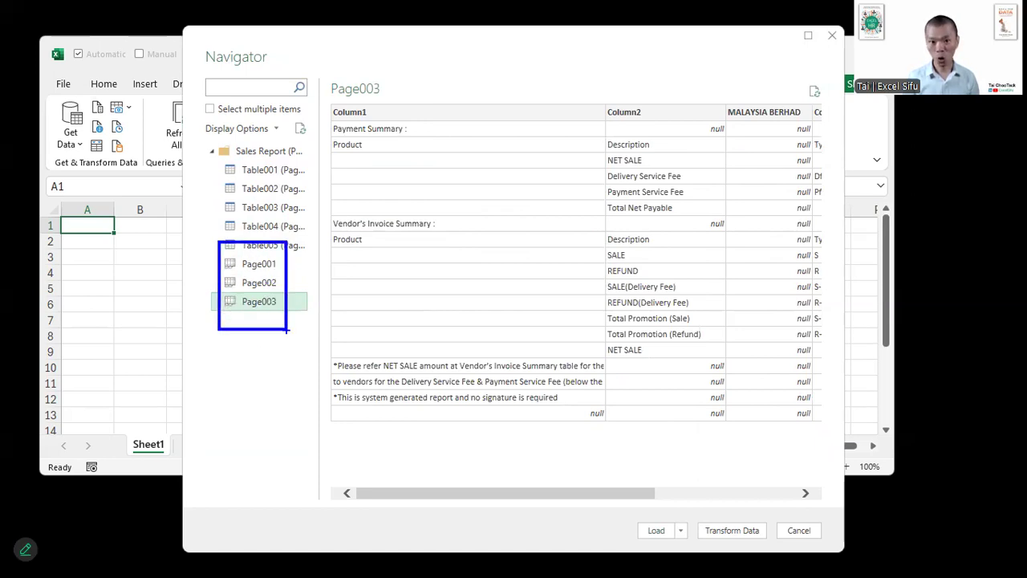
pyautogui.hotkey('ctrl', 'z')
pyautogui.moveTo(284, 291); pyautogui.dragTo(206, 313)
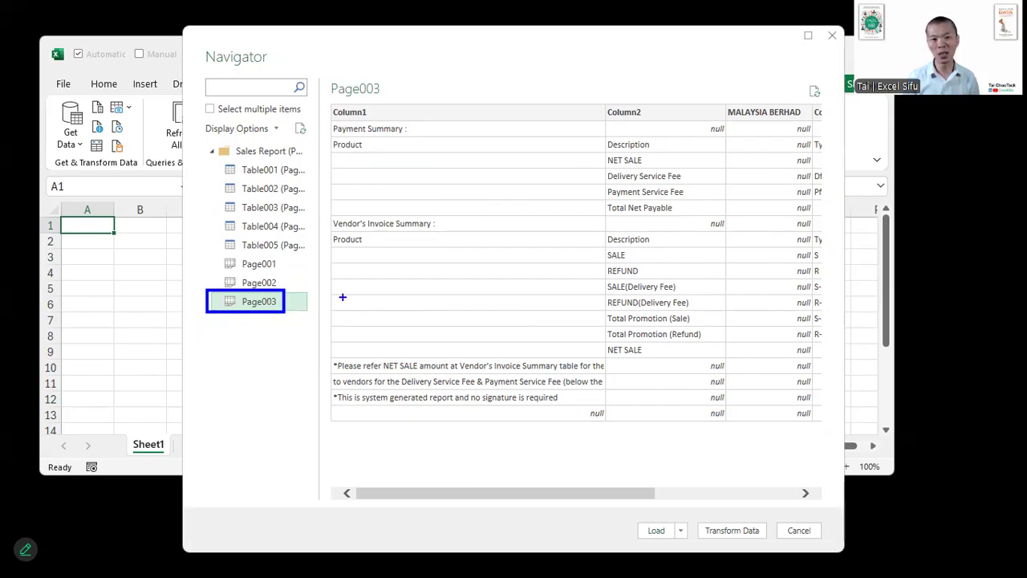
pyautogui.moveTo(369, 138); pyautogui.dragTo(399, 138)
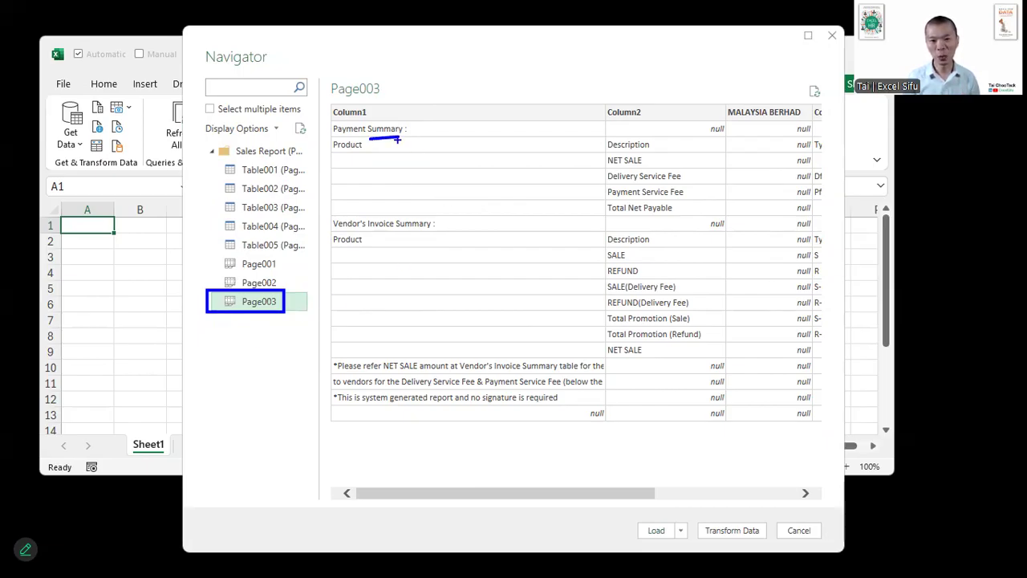
pyautogui.moveTo(399, 234); pyautogui.dragTo(423, 234)
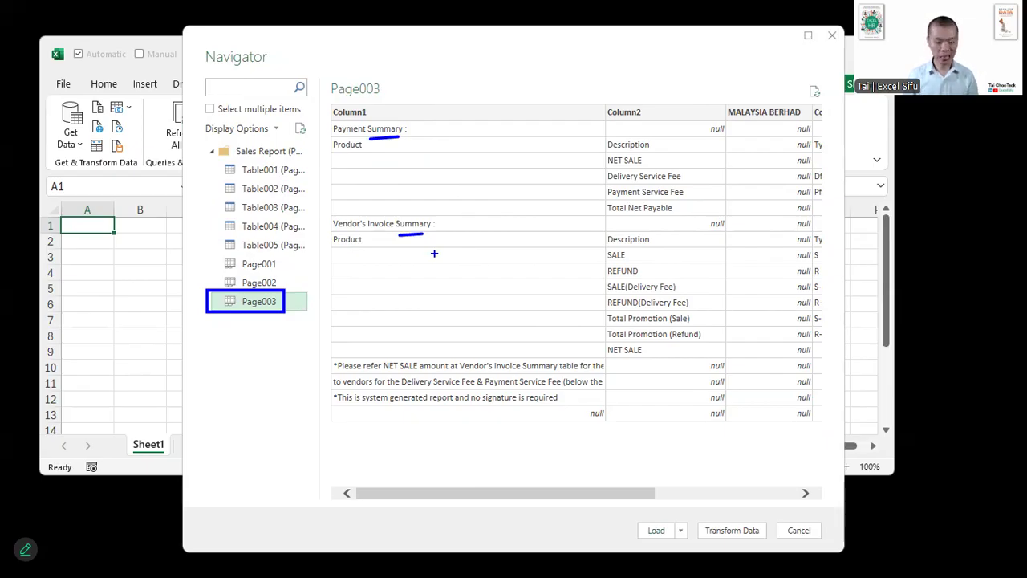
# - Add the text "scalable" above the Page003 preview as an annotation, and clear all annotations
pyautogui.write('tsca')
pyautogui.write('lable')
pyautogui.press('Escape')
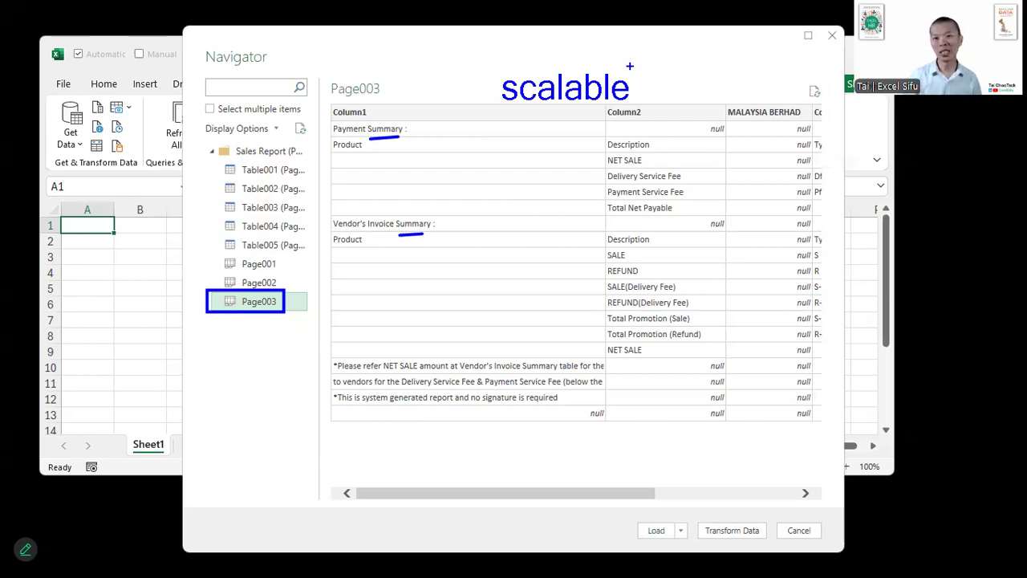
pyautogui.press('e')
# - Box the Sales Report (PDF) folder as an annotation, then select the whole folder and open it for data transformation
pyautogui.moveTo(185, 141); pyautogui.dragTo(327, 163)
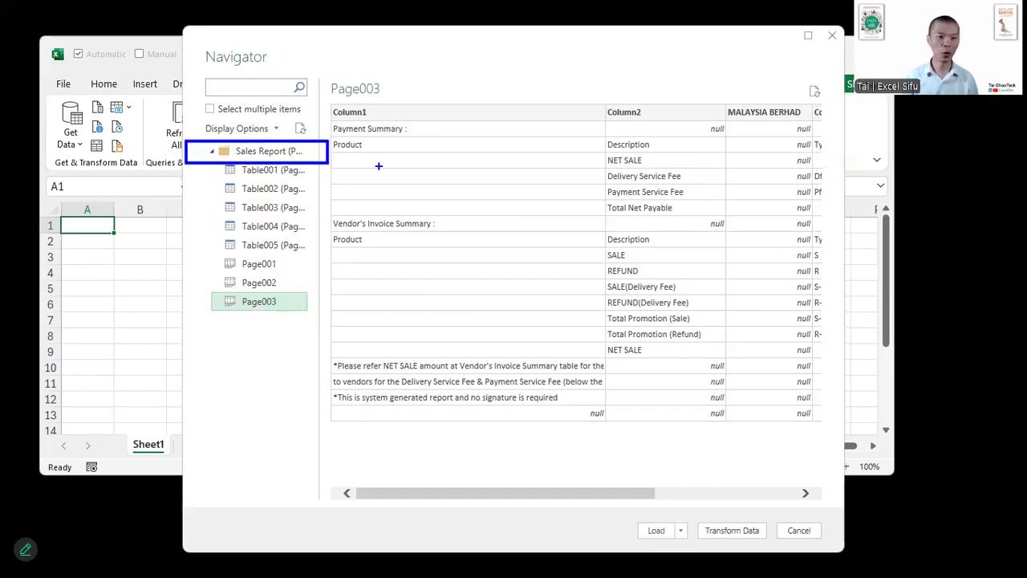
pyautogui.press('Escape')
pyautogui.click(270, 149)
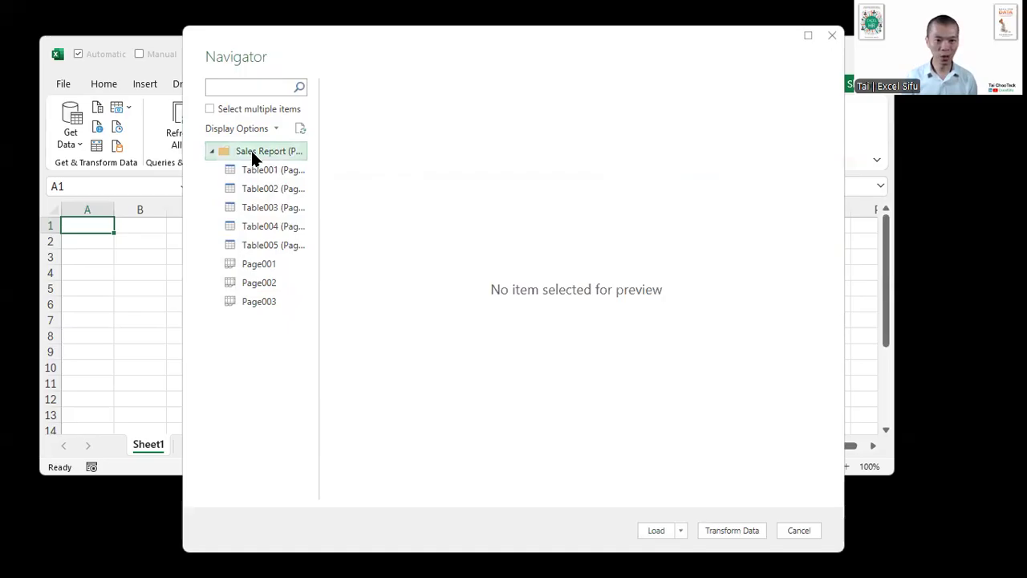
pyautogui.click(727, 530)
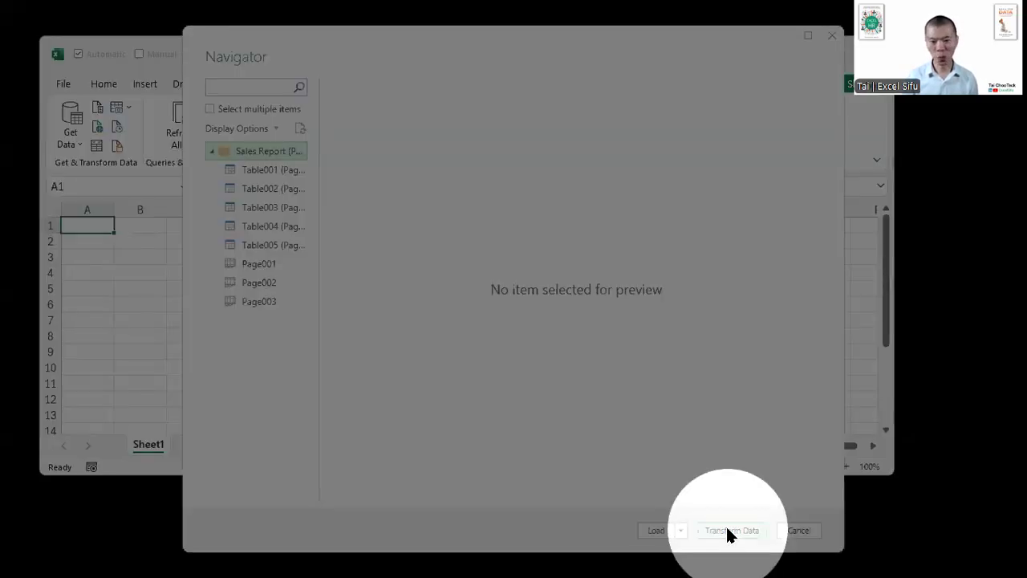
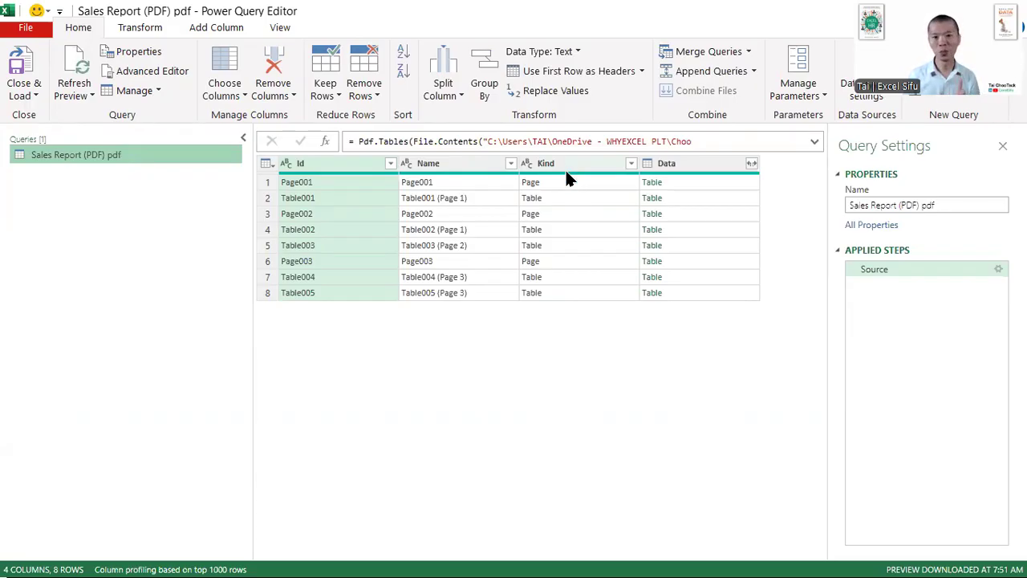
# - Preview the nested tables of Table002, Table001 and Page003 in the Data column, and enlarge the preview area
pyautogui.click(546, 203)
pyautogui.click(549, 232)
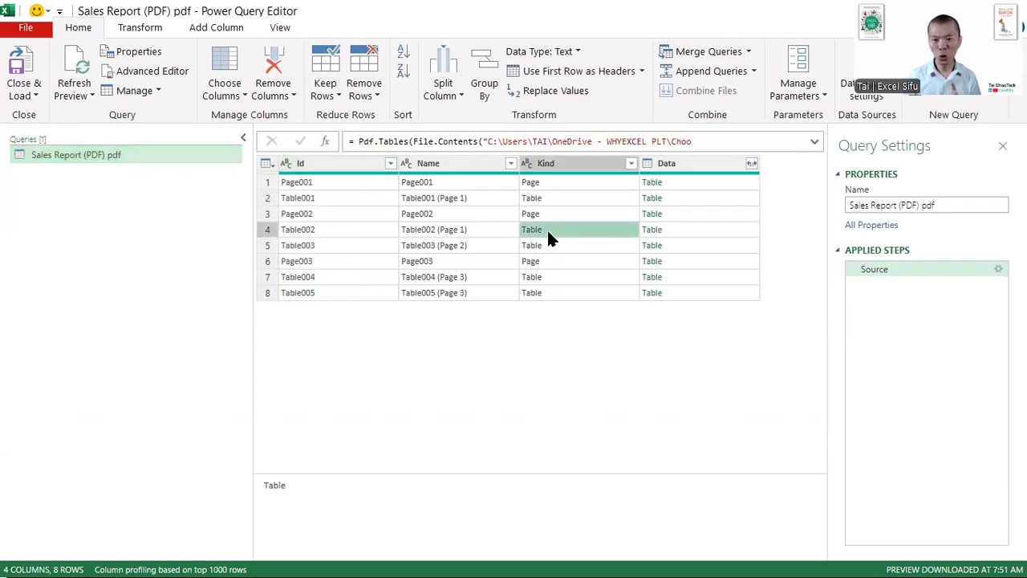
pyautogui.click(676, 231)
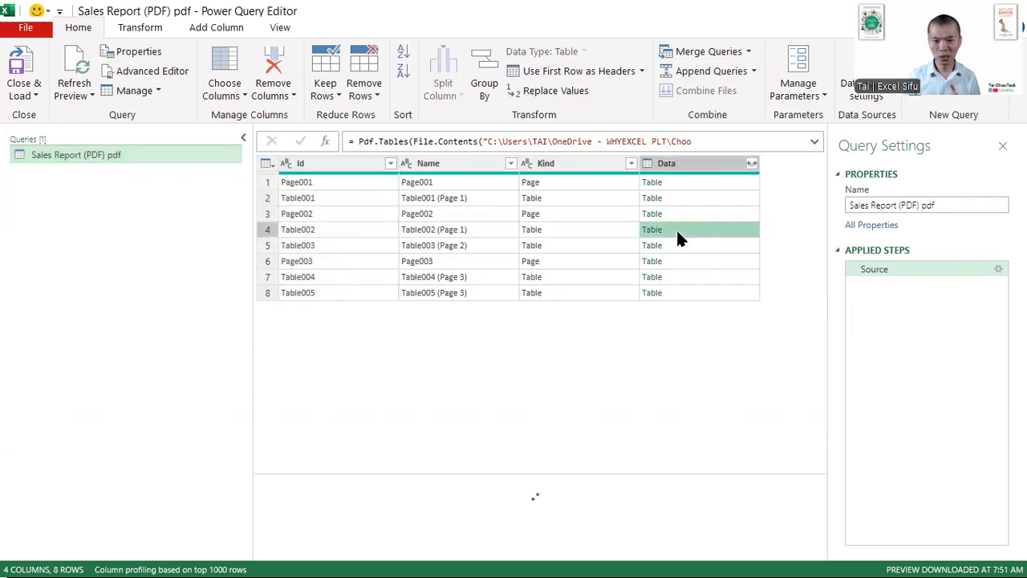
pyautogui.click(673, 201)
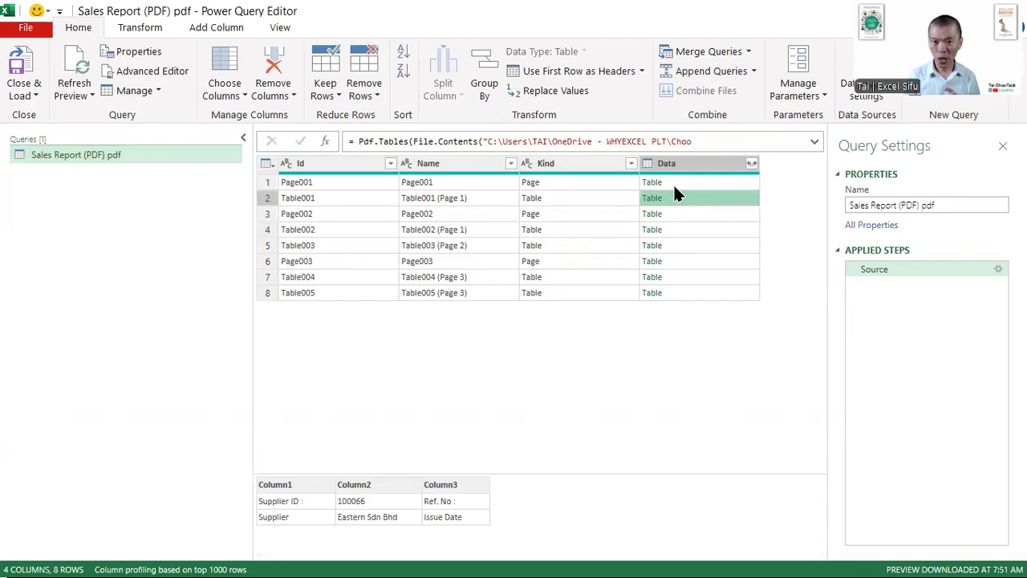
pyautogui.click(679, 260)
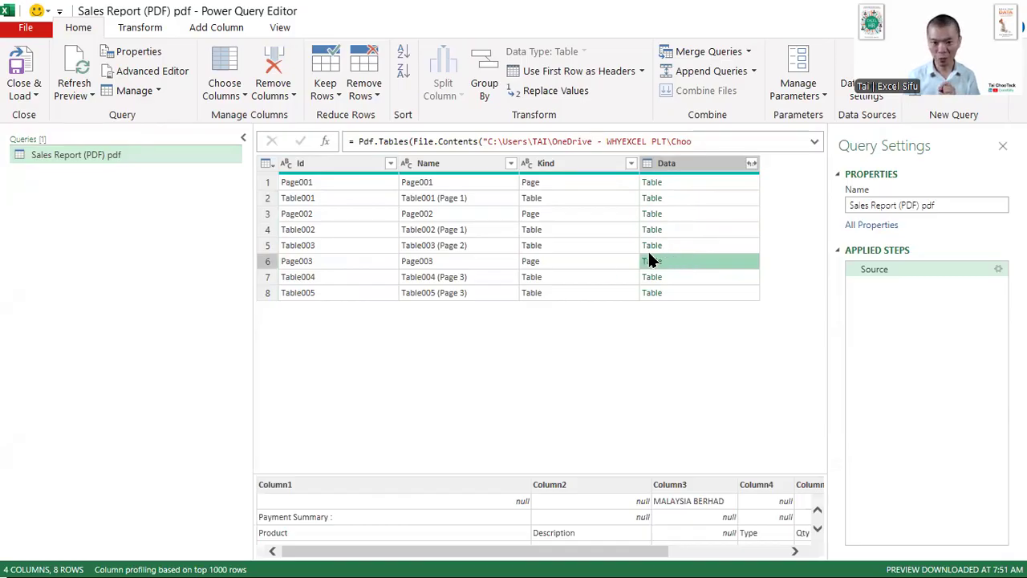
pyautogui.moveTo(545, 474); pyautogui.dragTo(546, 355)
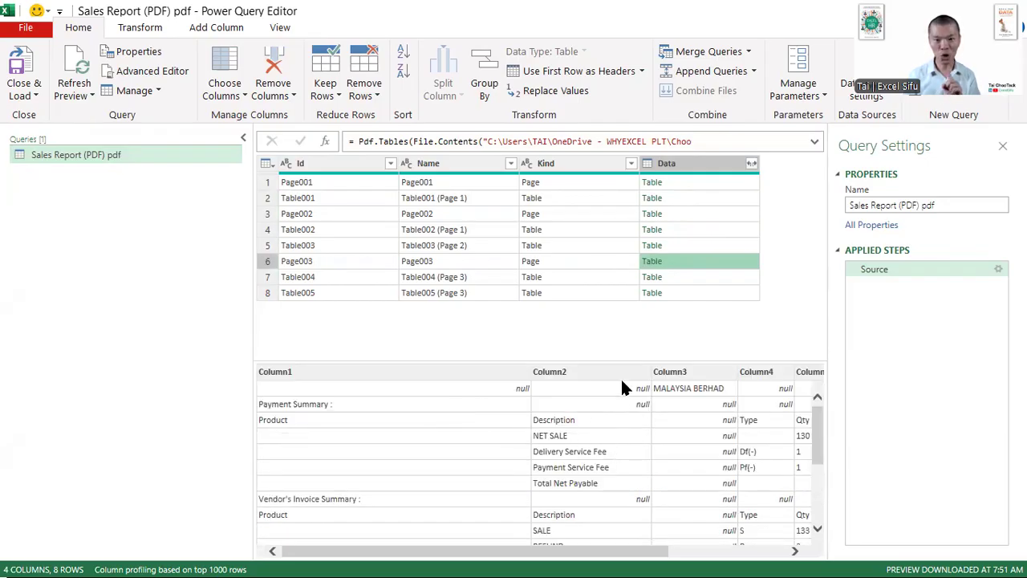
# - Filter the Kind column to keep only the Page rows, excluding Table
pyautogui.click(631, 163)
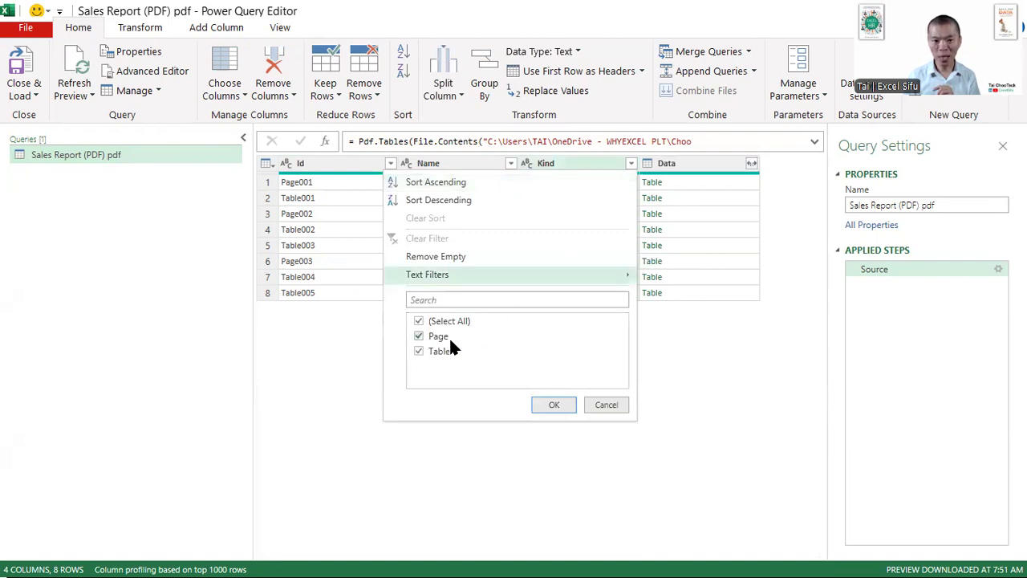
pyautogui.click(437, 353)
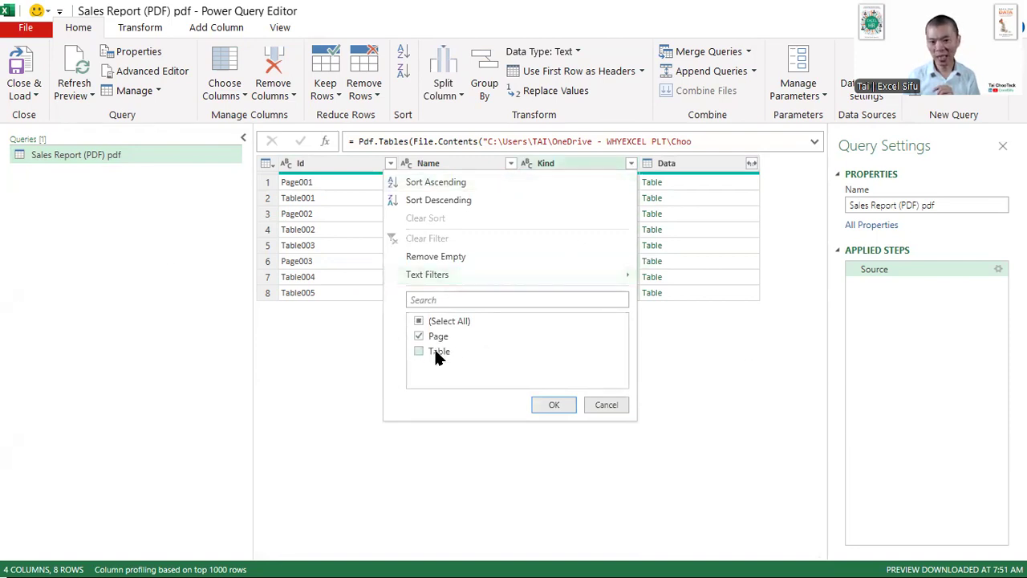
pyautogui.click(536, 405)
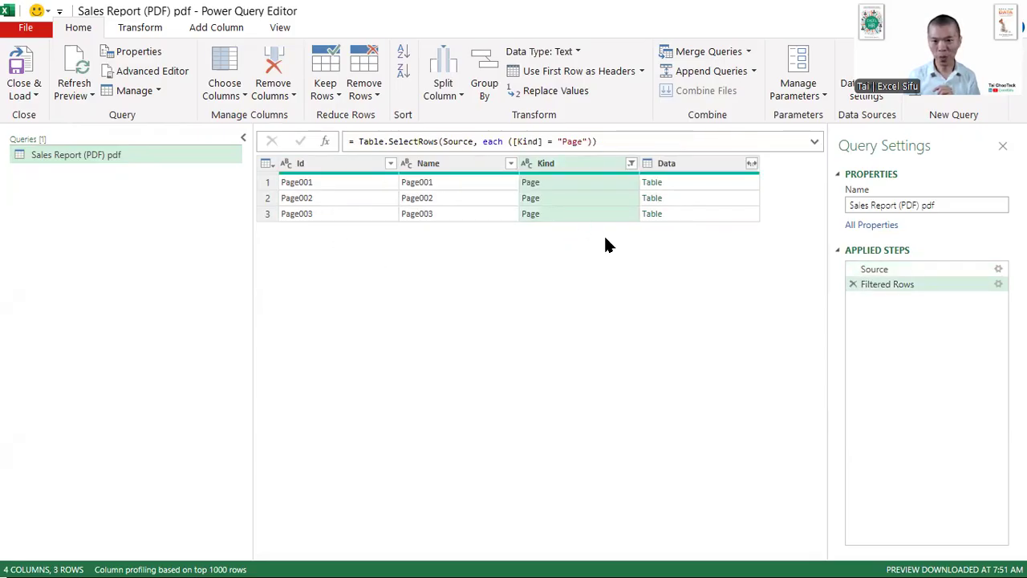
# - Remove all columns other than Data
pyautogui.click(699, 168)
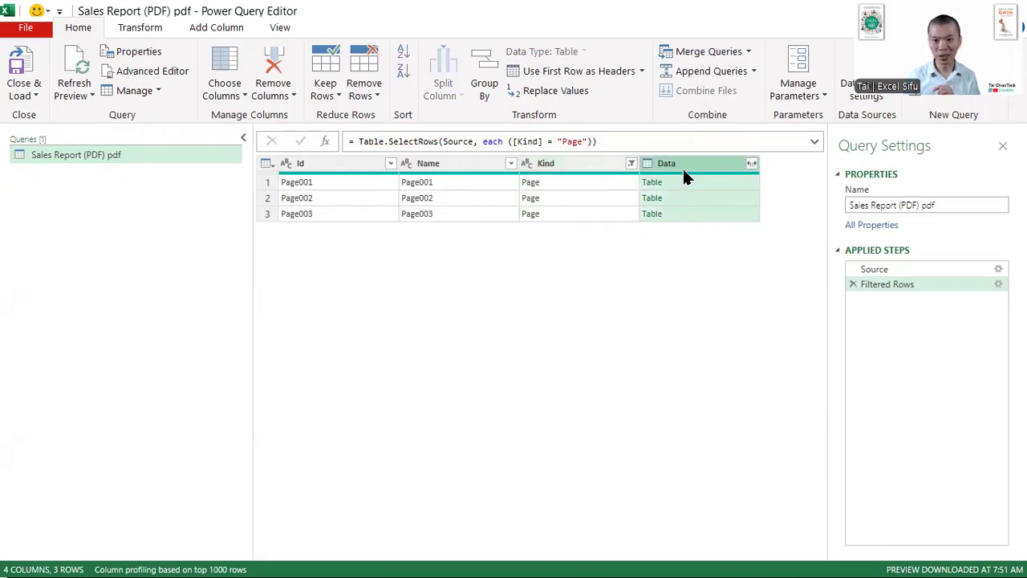
pyautogui.rightClick(684, 171)
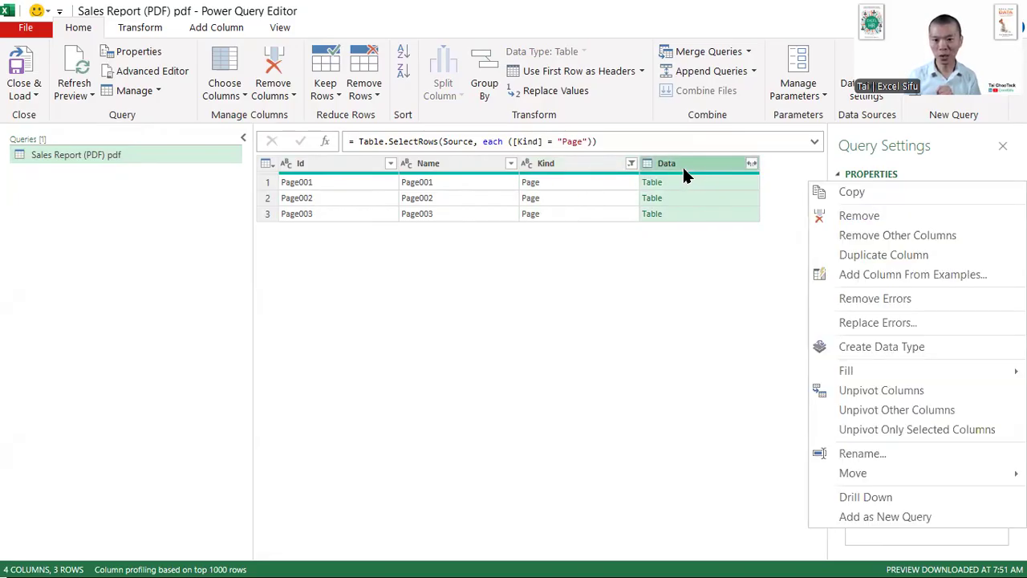
pyautogui.click(854, 235)
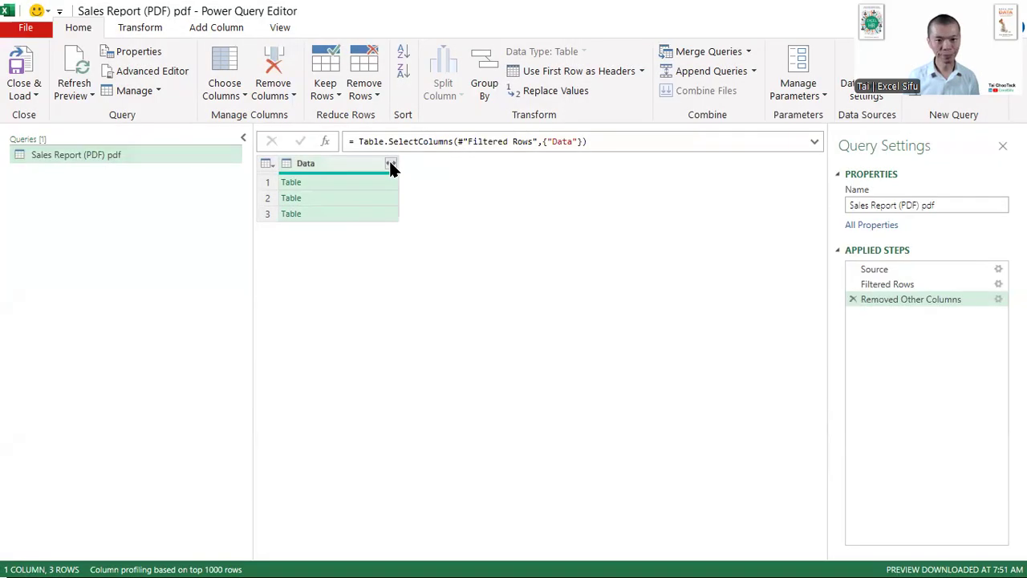
# - Load the full column list for Data and expand all its columns without the original column name as prefix
pyautogui.click(391, 164)
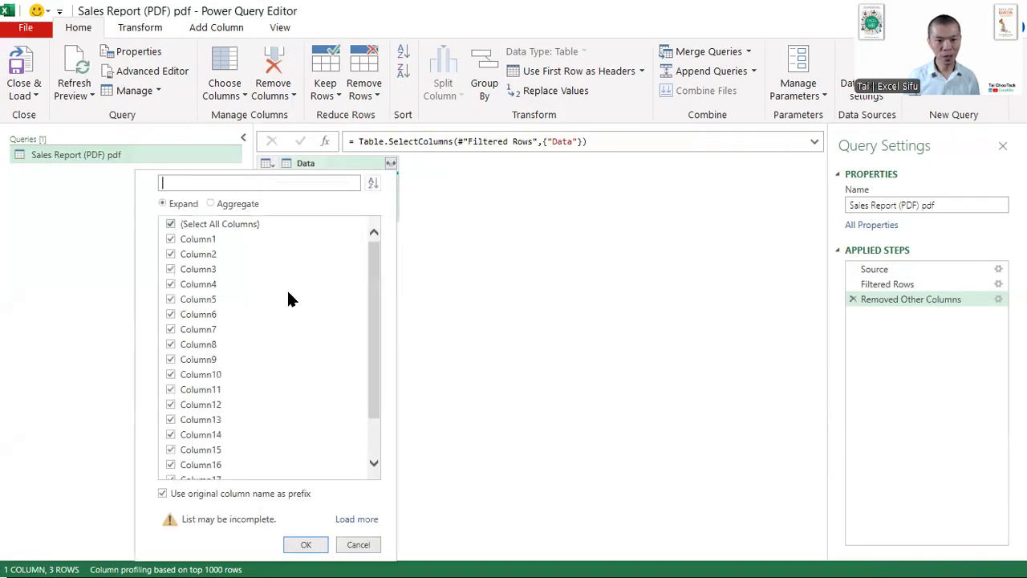
pyautogui.click(210, 496)
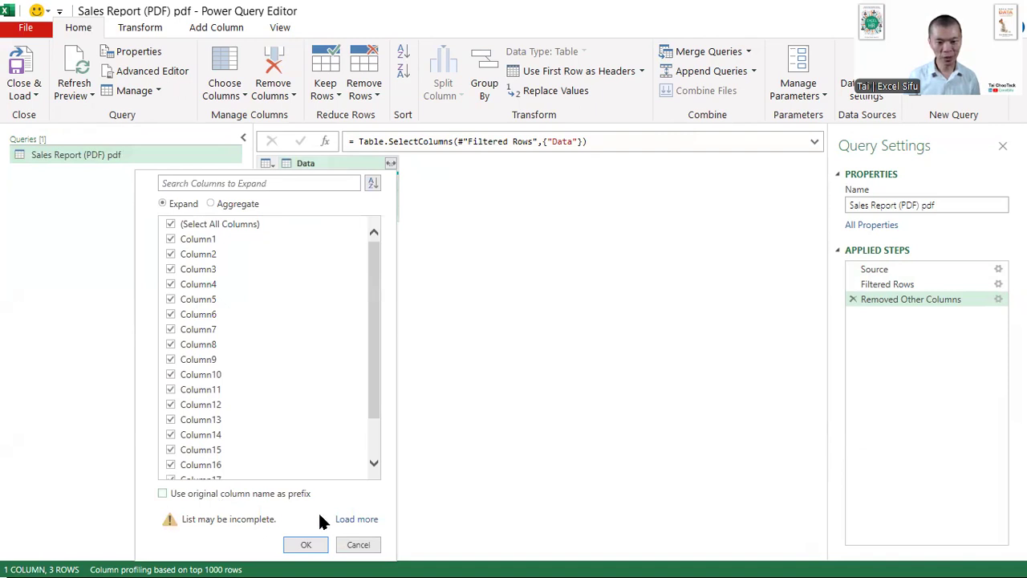
pyautogui.click(349, 518)
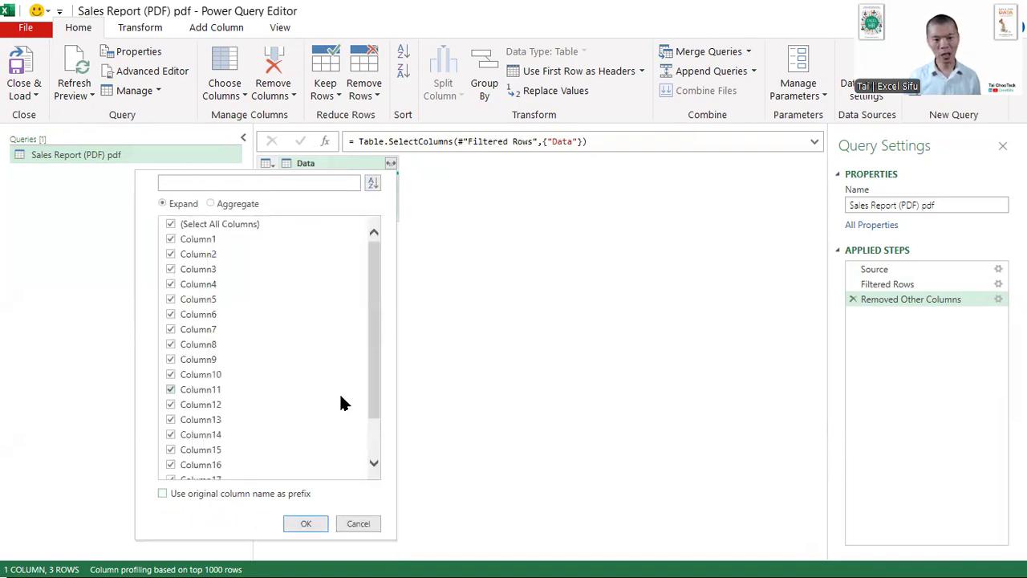
pyautogui.scroll(-1, 338, 395)
pyautogui.click(308, 520)
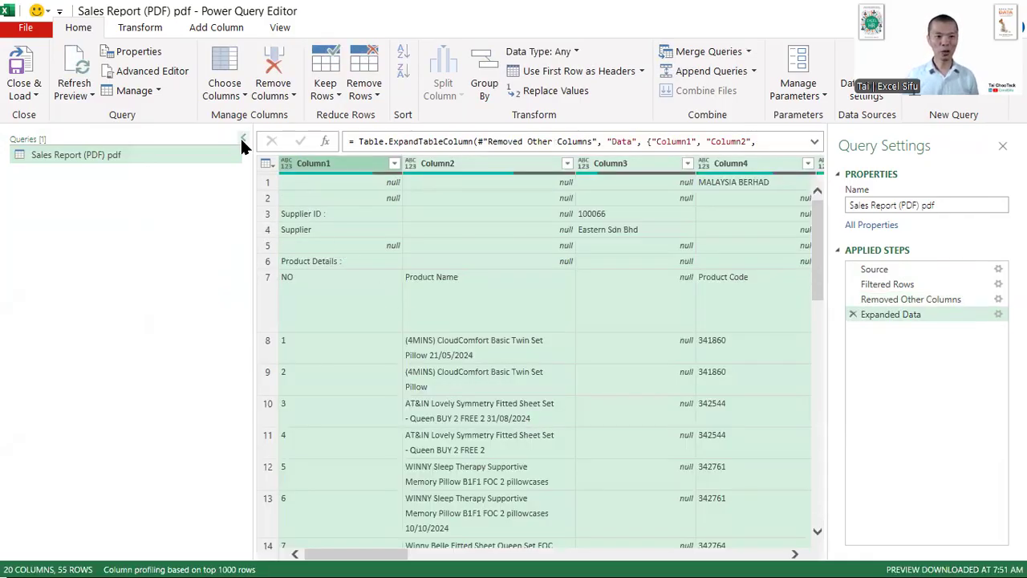
# - Rename the query as Raw Data
pyautogui.scroll(-1, 465, 195)
pyautogui.click(949, 203)
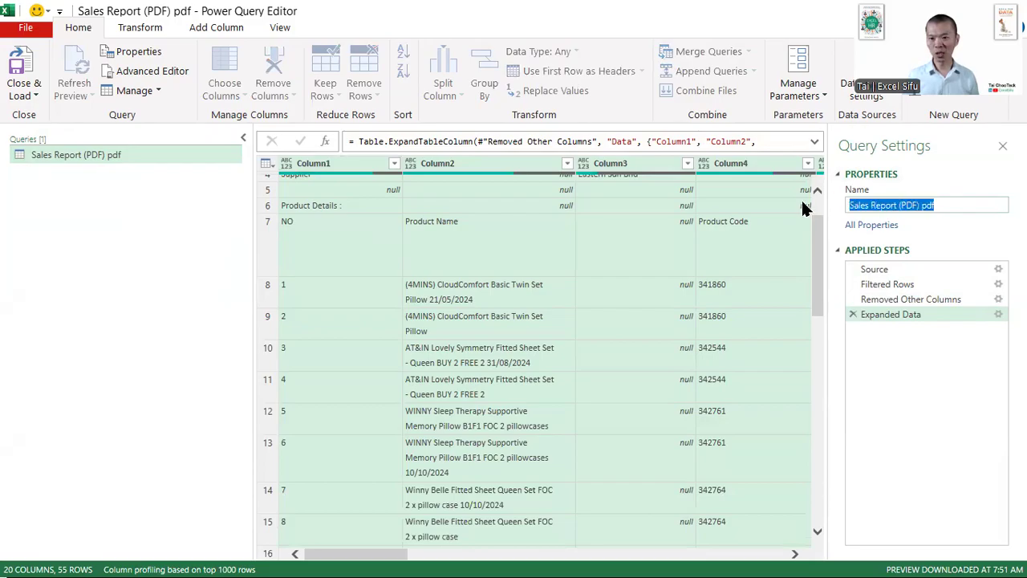
pyautogui.press('BackSpace')
pyautogui.write('Raw')
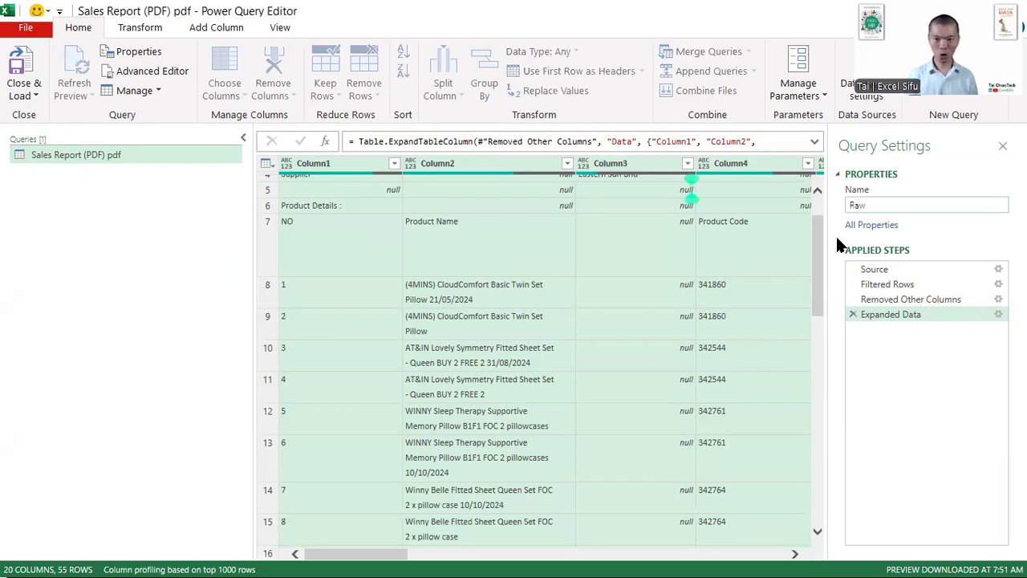
pyautogui.write(' Data')
pyautogui.press('Return')
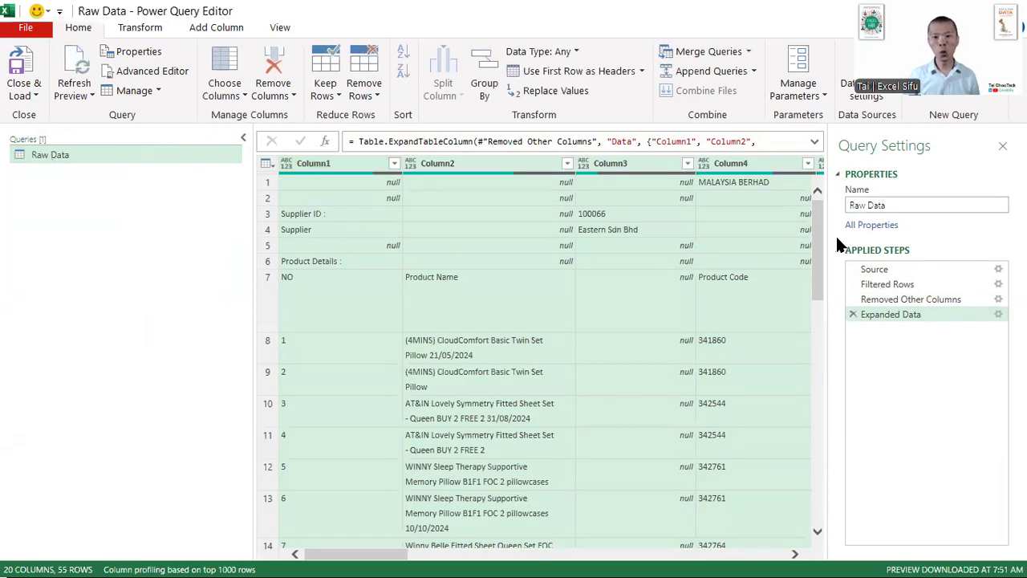
pyautogui.click(928, 206)
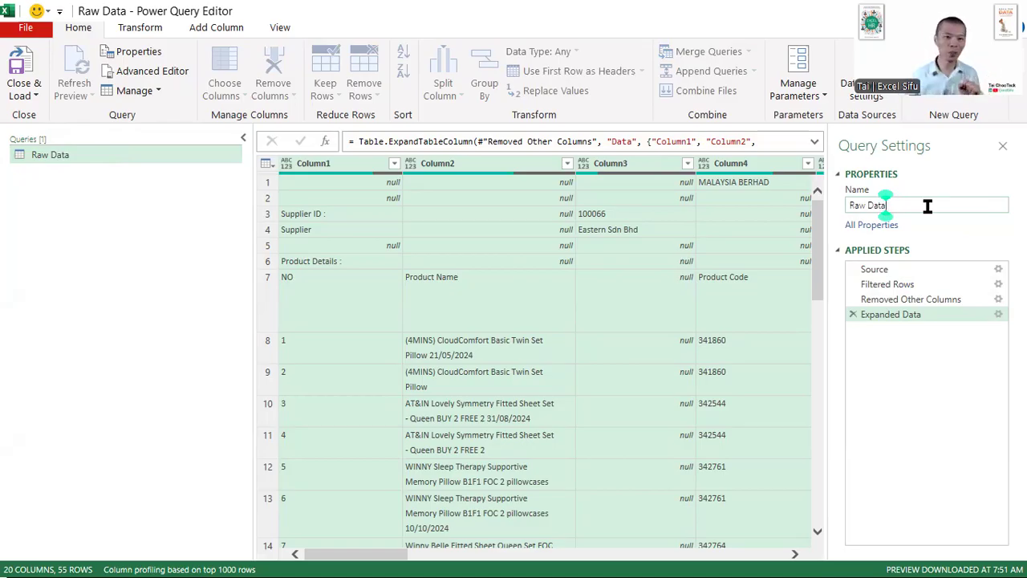
pyautogui.press('Return')
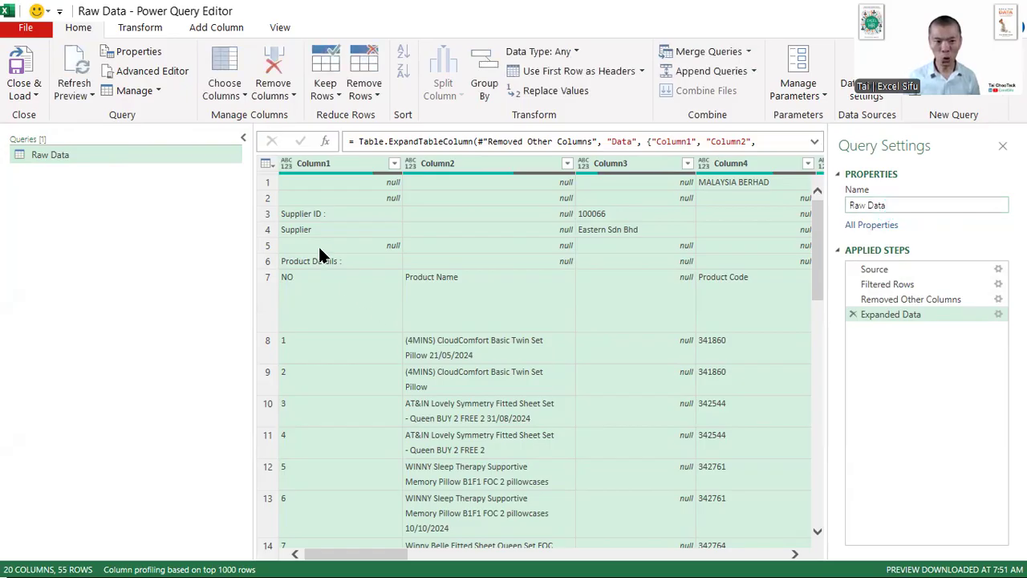
# - Narrow the queries list and look through the expanded rows down to the Payment Summary and Vendor's Invoice Summary sections
pyautogui.moveTo(249, 174); pyautogui.dragTo(170, 287)
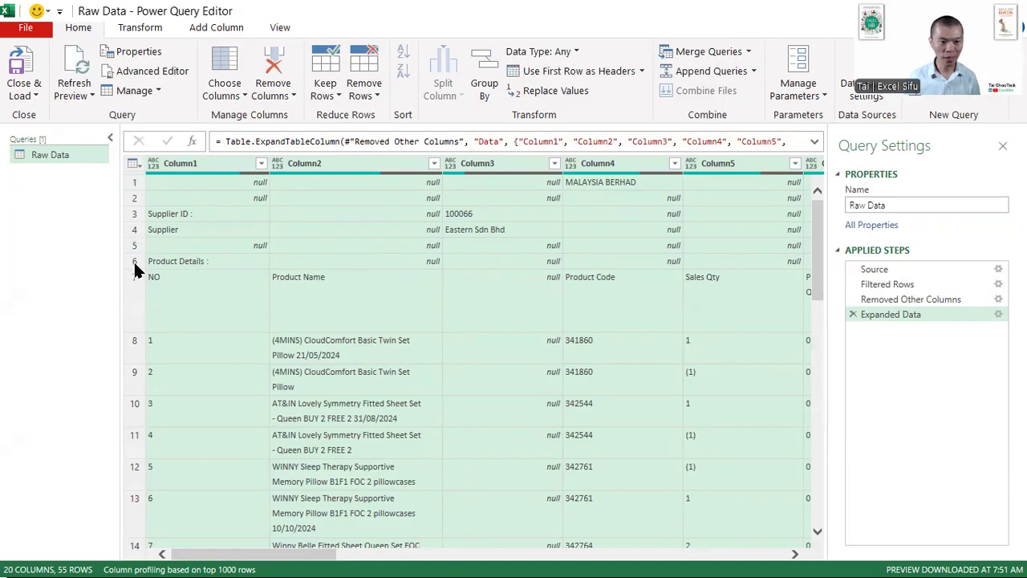
pyautogui.scroll(-10, 265, 283)
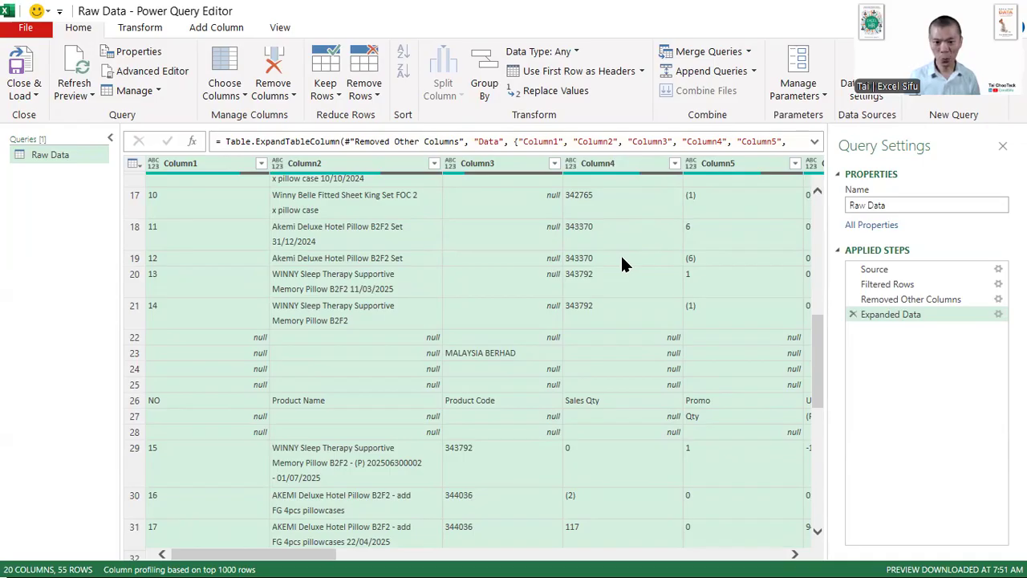
pyautogui.scroll(-3, 622, 261)
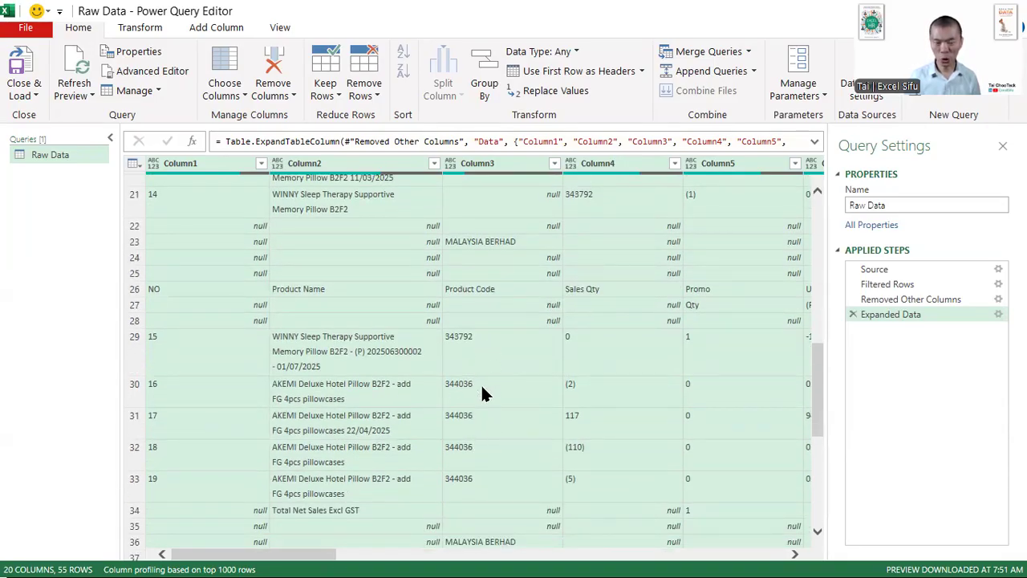
pyautogui.scroll(-5, 499, 402)
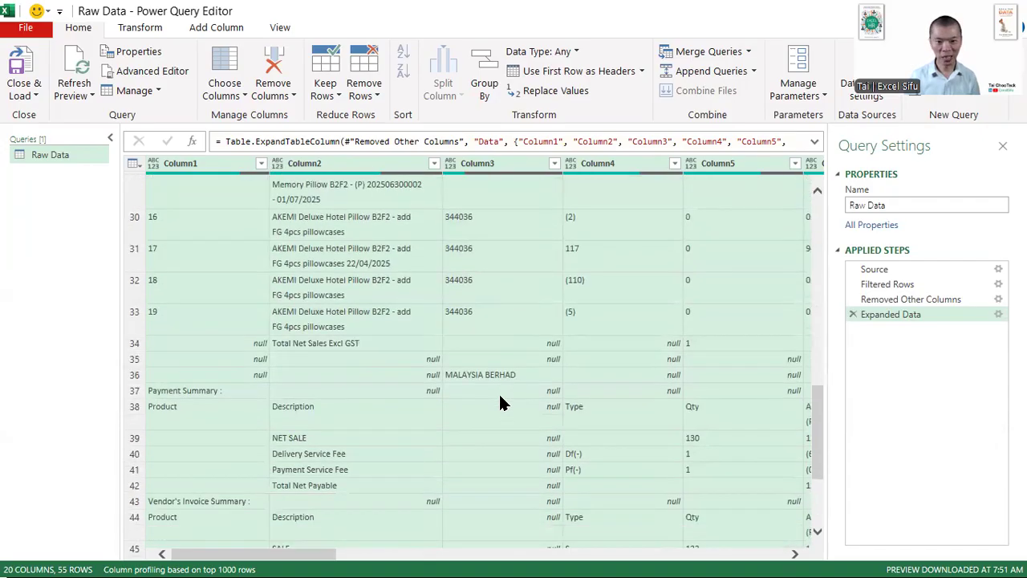
pyautogui.scroll(-5, 499, 401)
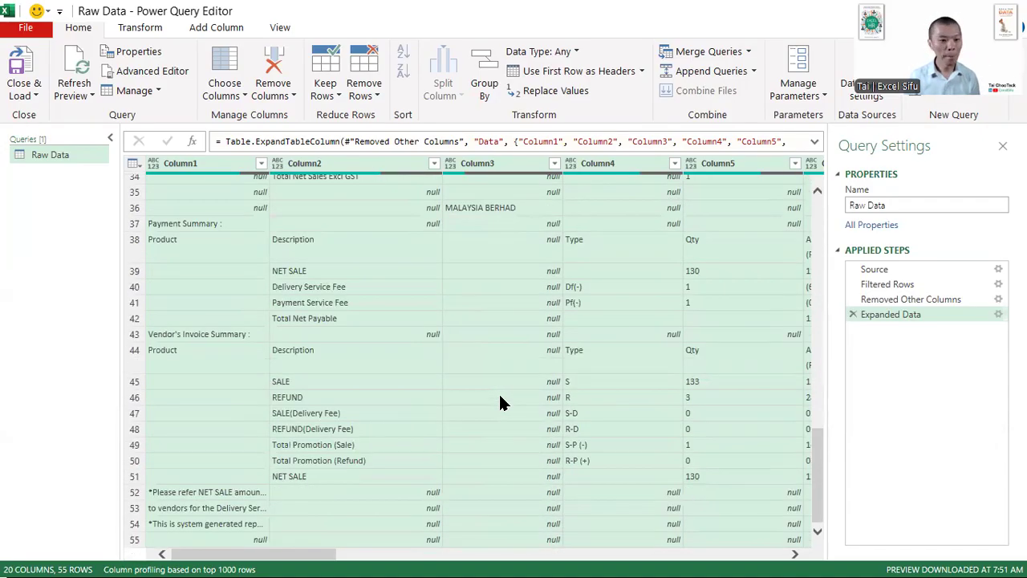
# - Inspect the Payment Summary cell's word Summary and the Product cell below it, and shrink the preview area
pyautogui.click(226, 225)
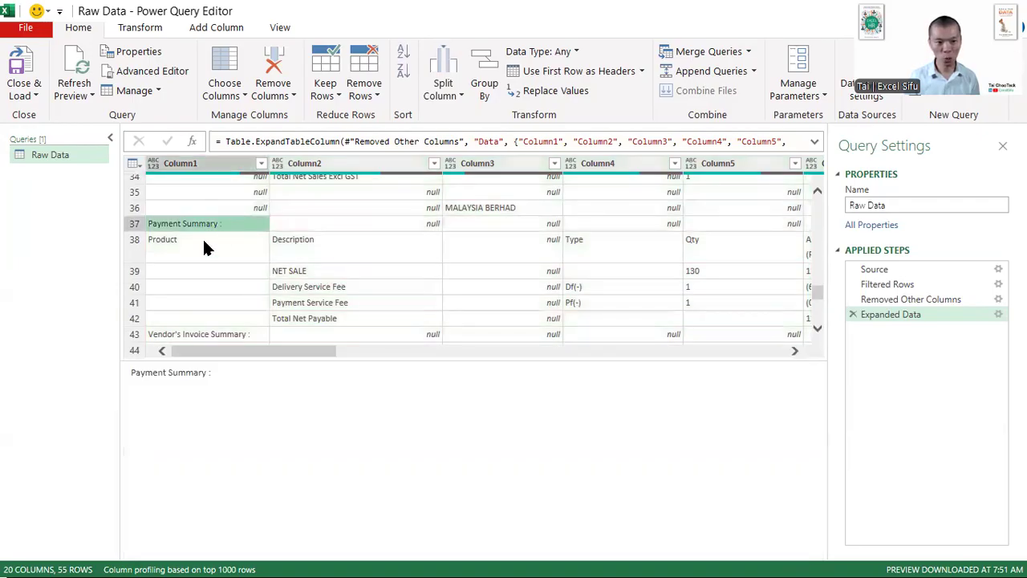
pyautogui.doubleClick(186, 372)
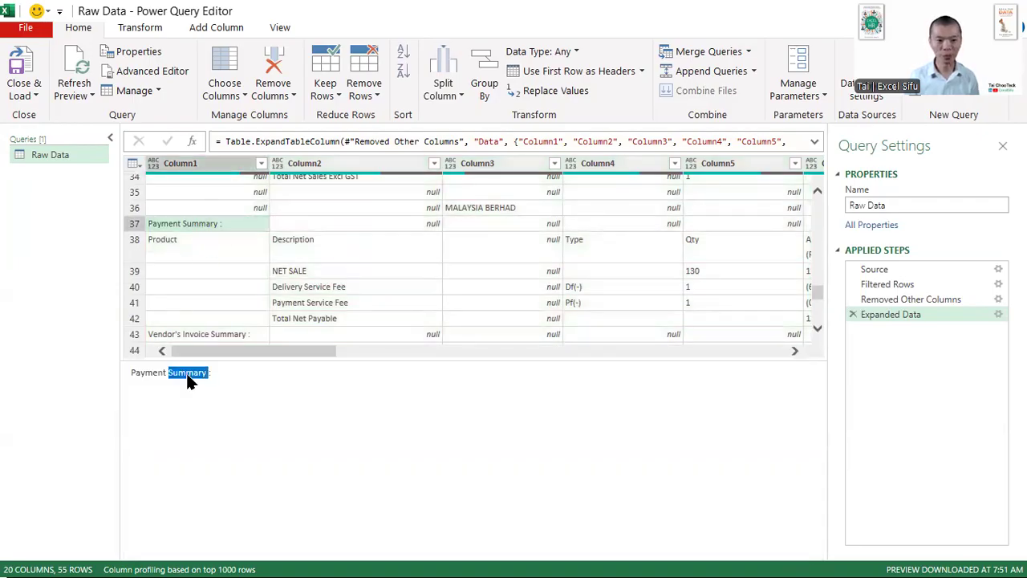
pyautogui.click(226, 259)
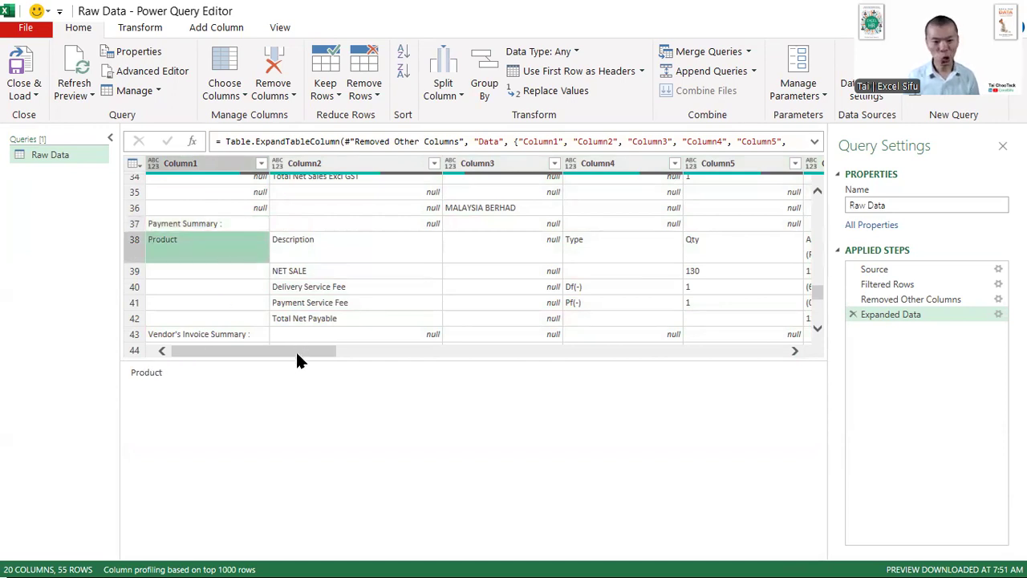
pyautogui.moveTo(297, 359); pyautogui.dragTo(286, 458)
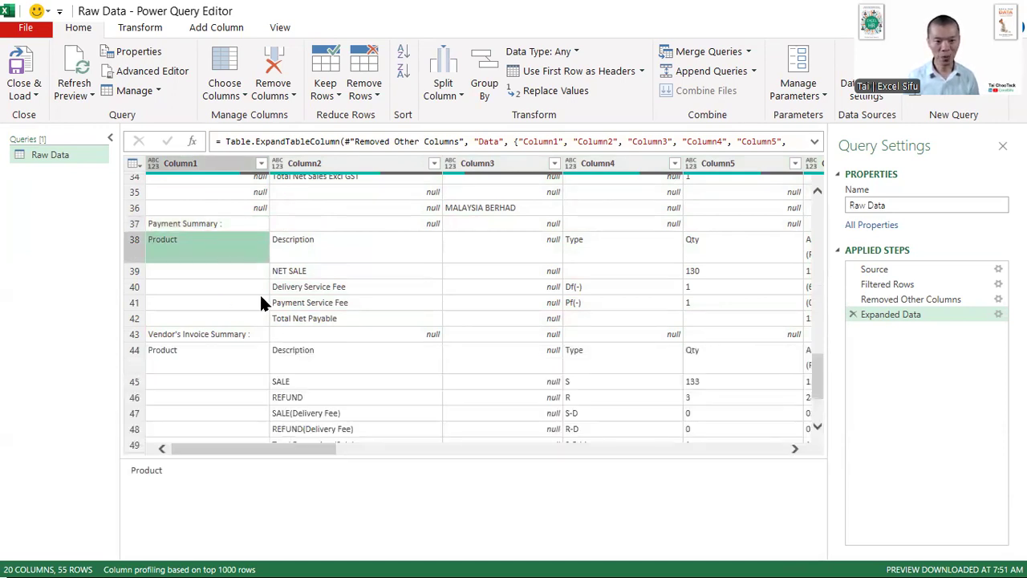
# - Start a custom column named "Summary ?" for the Raw Data query
pyautogui.click(219, 222)
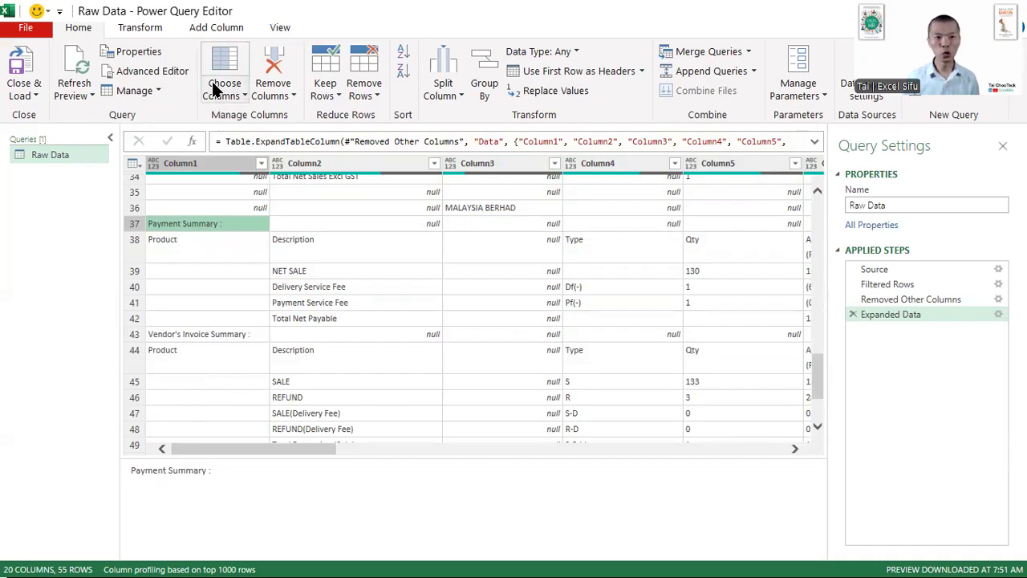
pyautogui.click(205, 32)
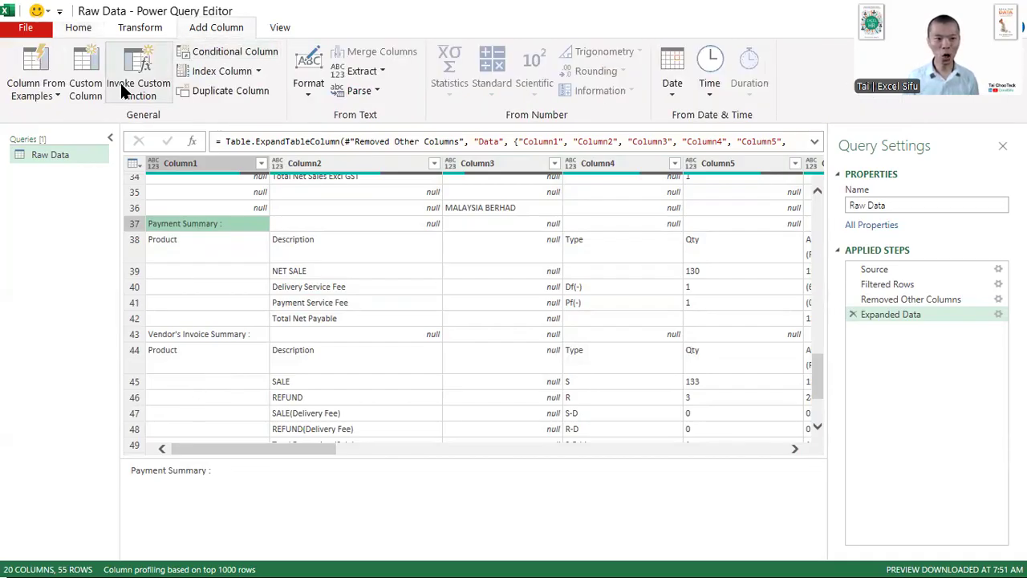
pyautogui.click(85, 76)
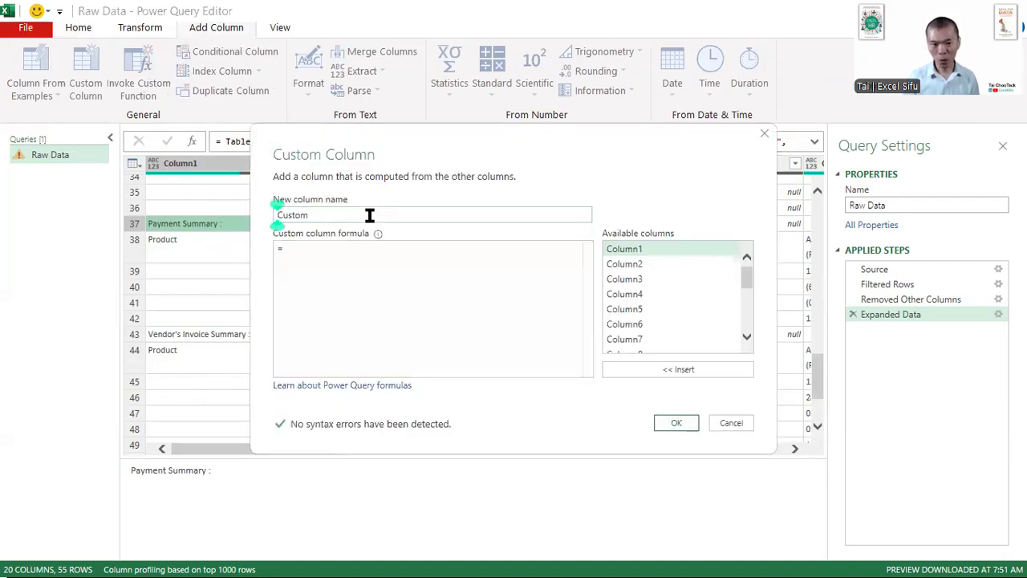
pyautogui.write('Summary ?')
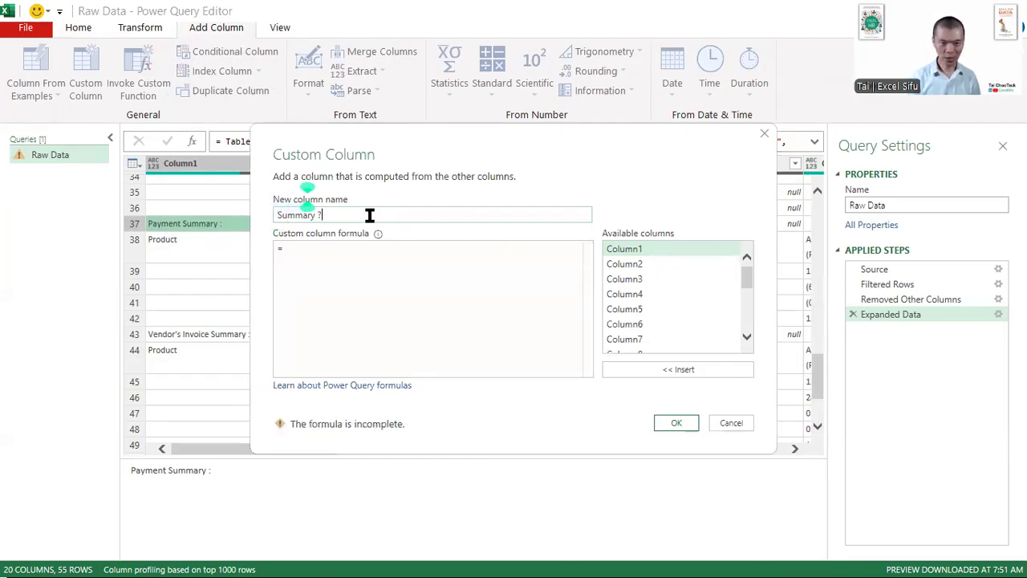
pyautogui.click(386, 269)
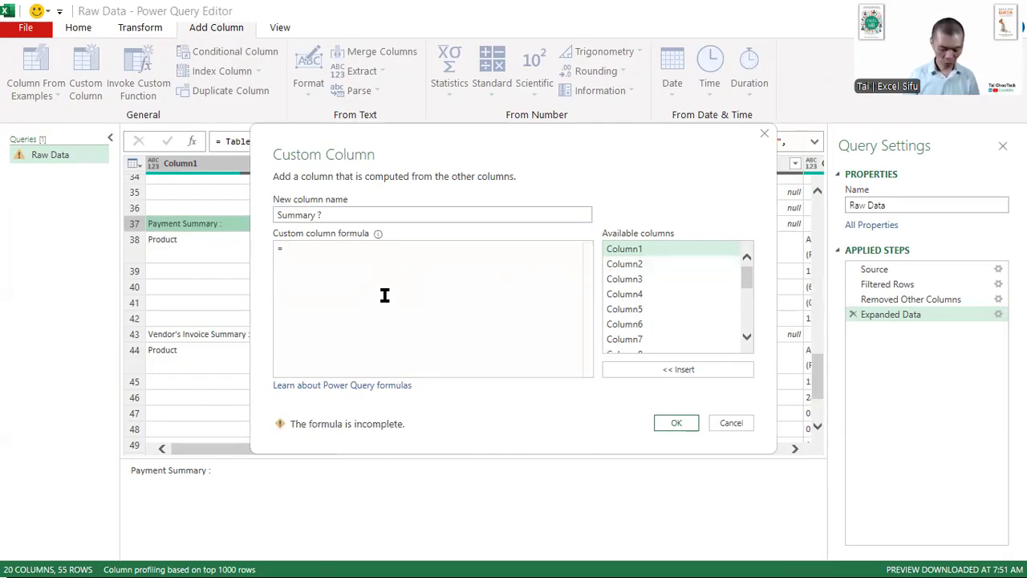
# - Create the column with the formula Text.Contains([Column1],"Summary")
pyautogui.write('contain')
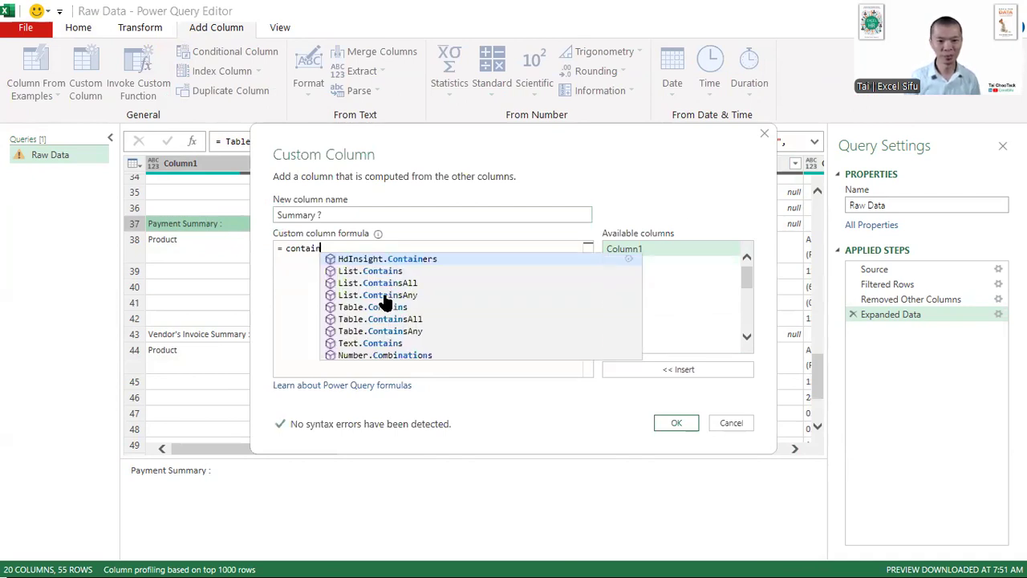
pyautogui.click(465, 342)
pyautogui.write('(')
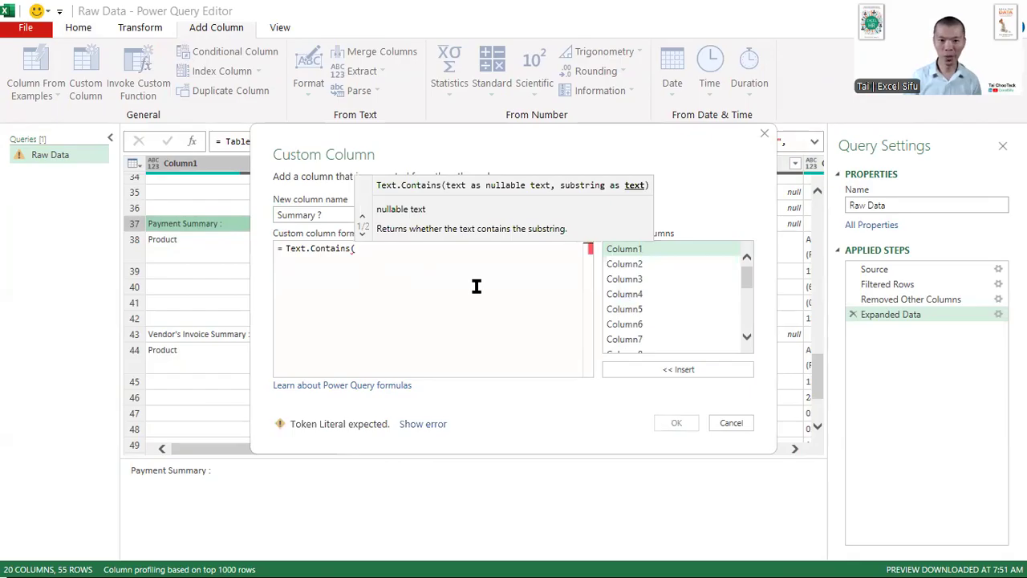
pyautogui.doubleClick(635, 250)
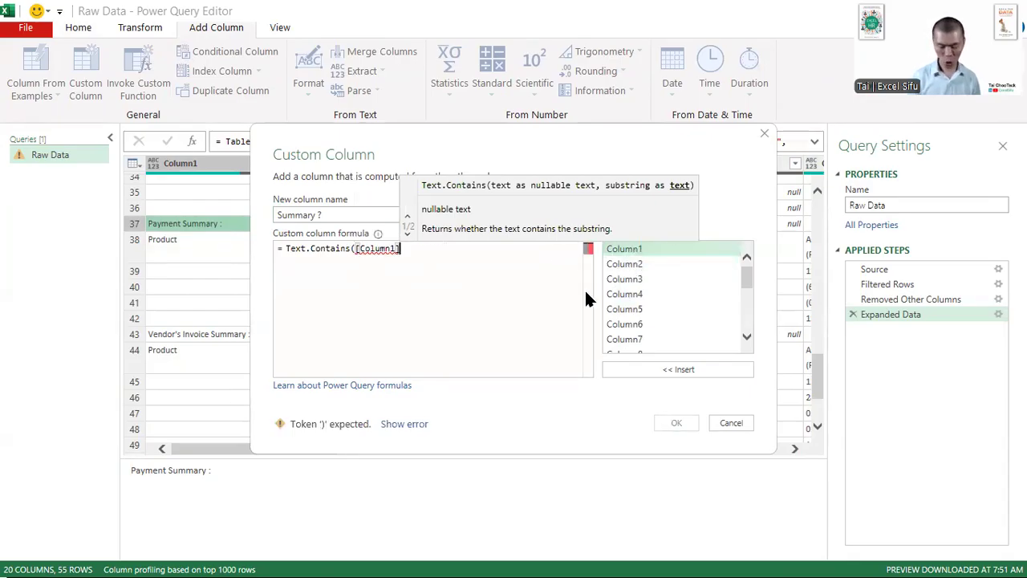
pyautogui.write(',"Summary')
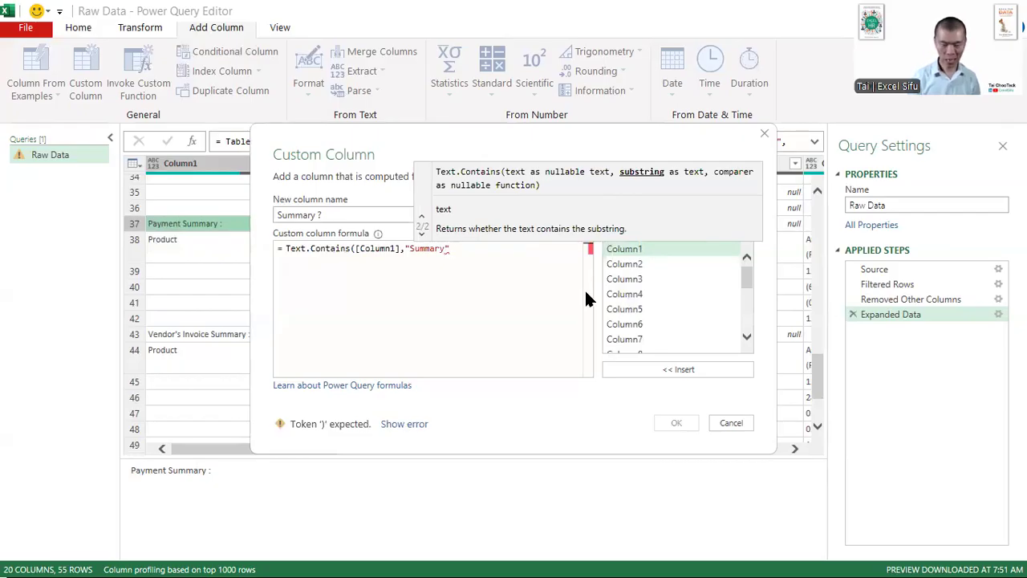
pyautogui.write('")')
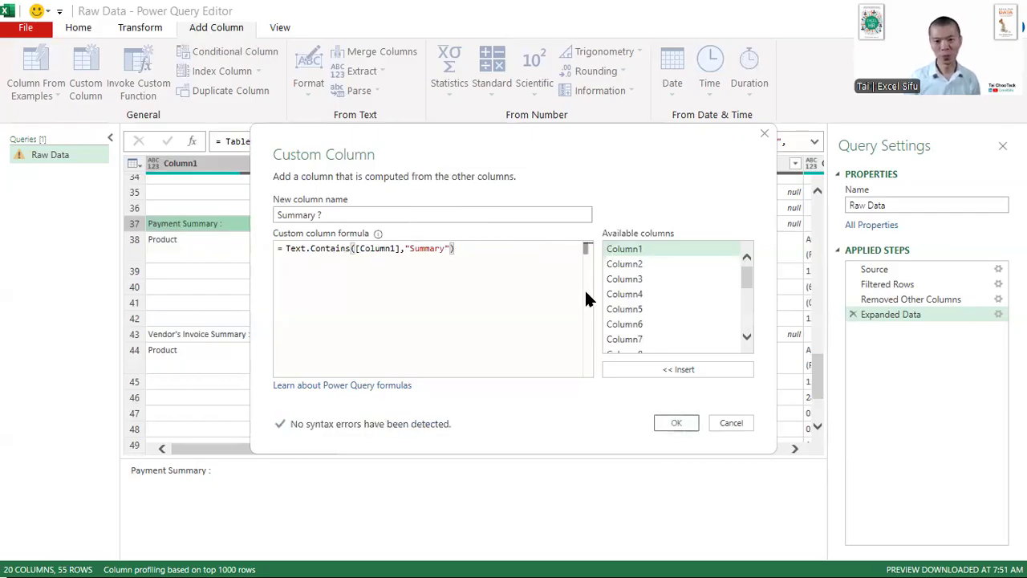
pyautogui.click(673, 423)
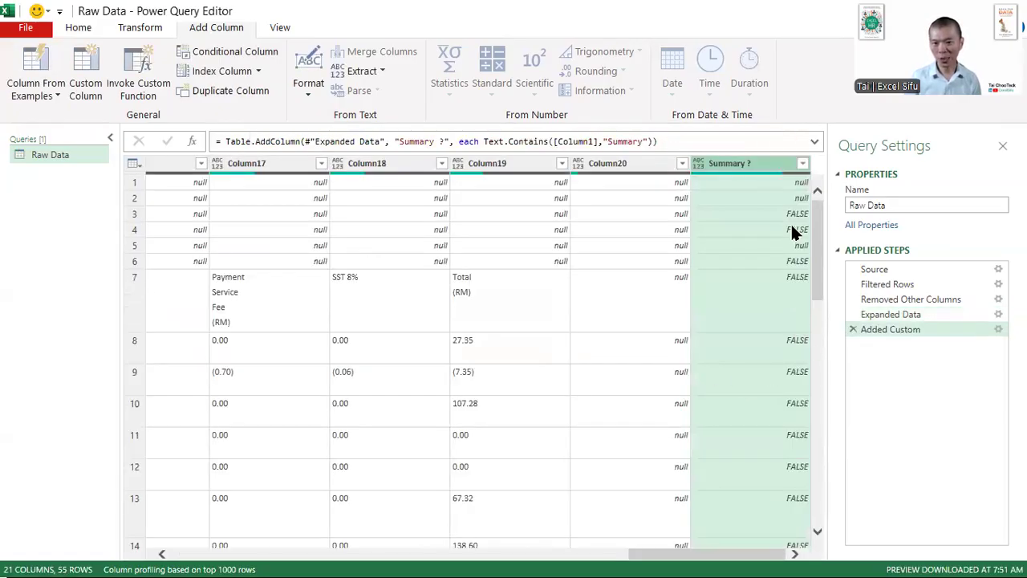
# - Compare the Summary ? column's values with the Payment Summary and Vendor's Invoice Summary headings in Column1
pyautogui.scroll(-5, 790, 224)
pyautogui.scroll(-8, 791, 224)
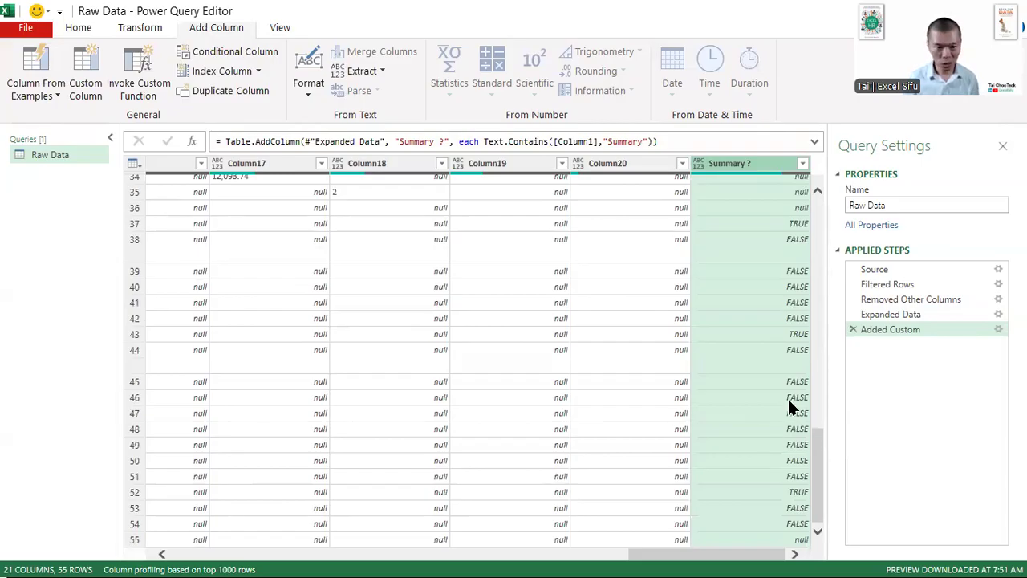
pyautogui.click(775, 333)
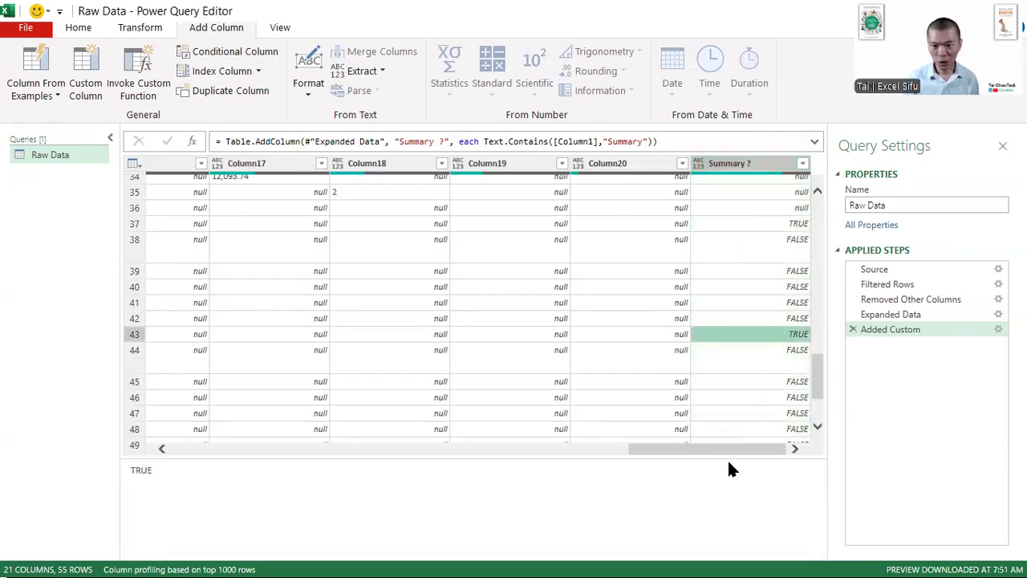
pyautogui.moveTo(724, 451); pyautogui.dragTo(133, 441)
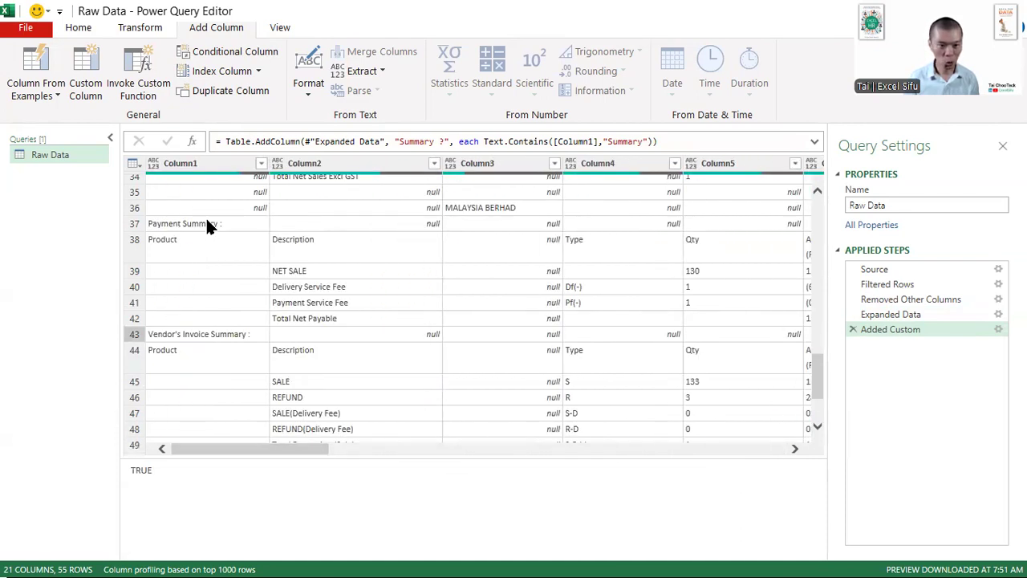
pyautogui.moveTo(262, 443); pyautogui.dragTo(803, 489)
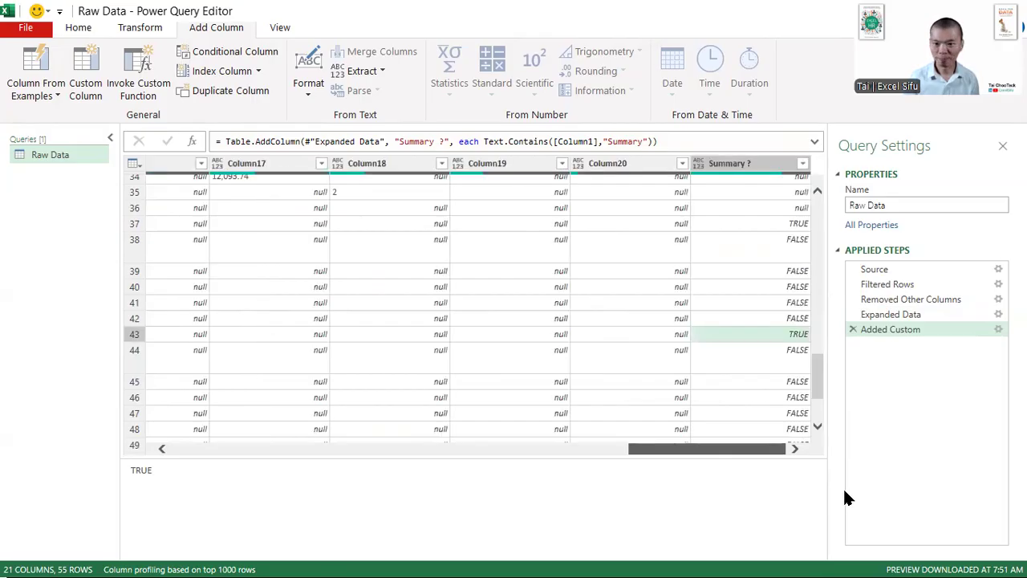
pyautogui.scroll(2, 794, 345)
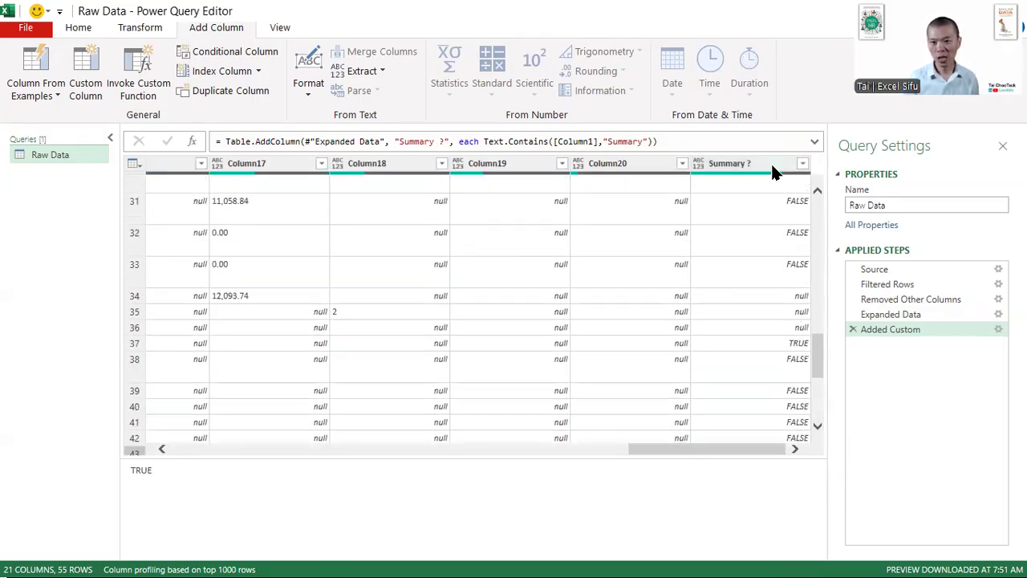
# - Reopen the Added Custom step's settings at the start of its formula
pyautogui.click(916, 330)
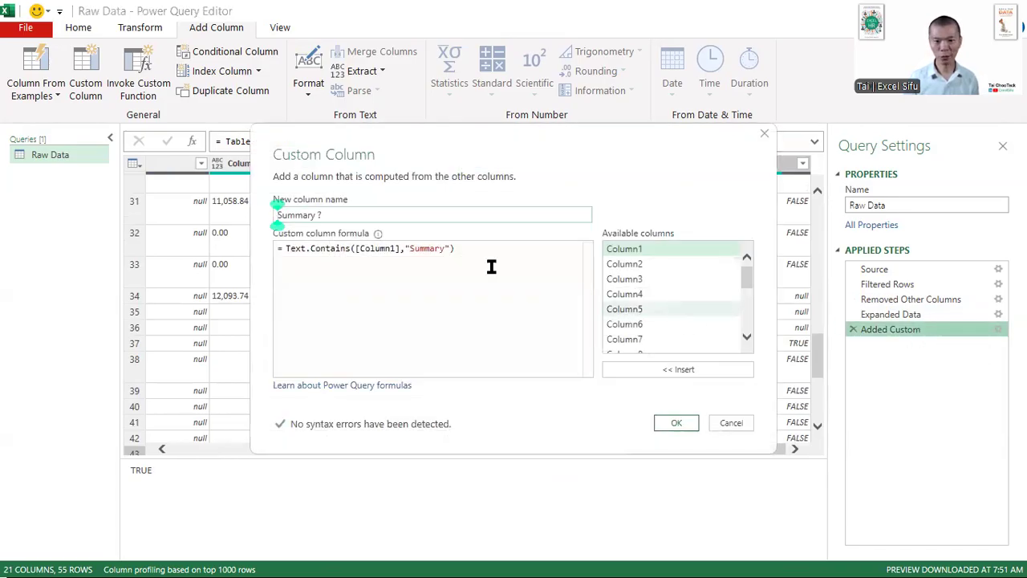
pyautogui.click(489, 256)
pyautogui.press('Home')
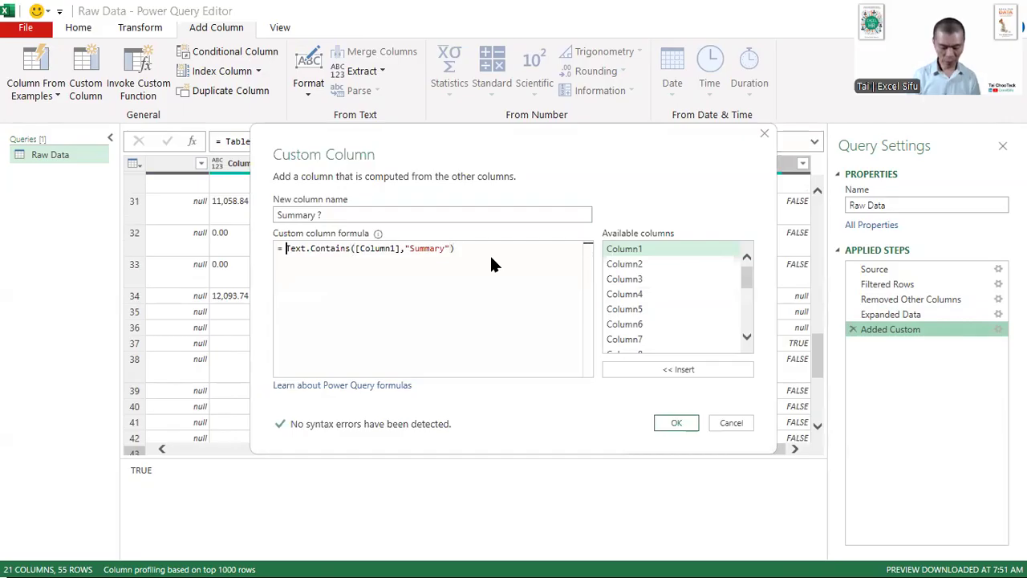
pyautogui.write('if')
pyautogui.press('BackSpace')
pyautogui.press('BackSpace')
pyautogui.click(489, 257)
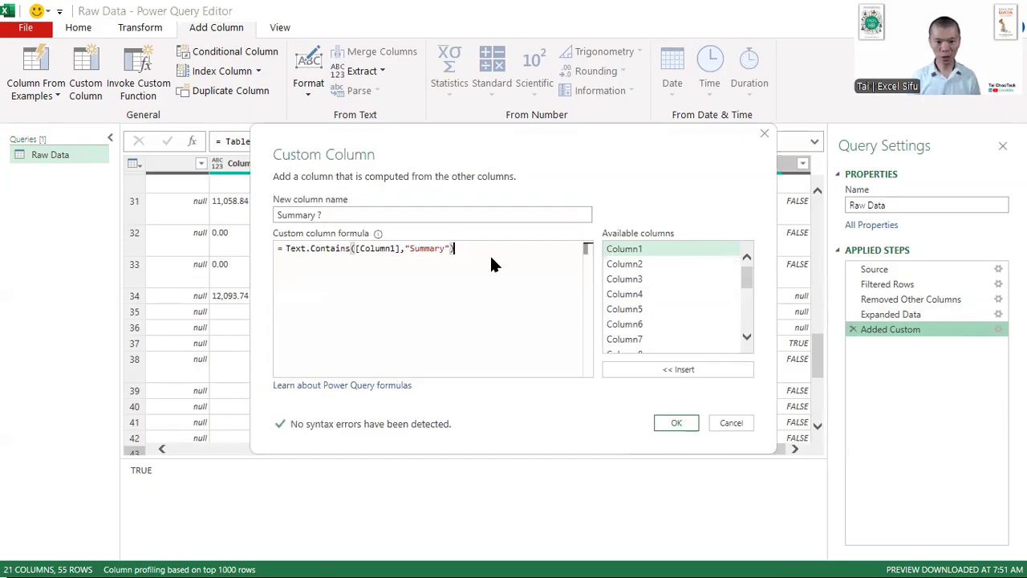
pyautogui.write('=')
pyautogui.write(' true')
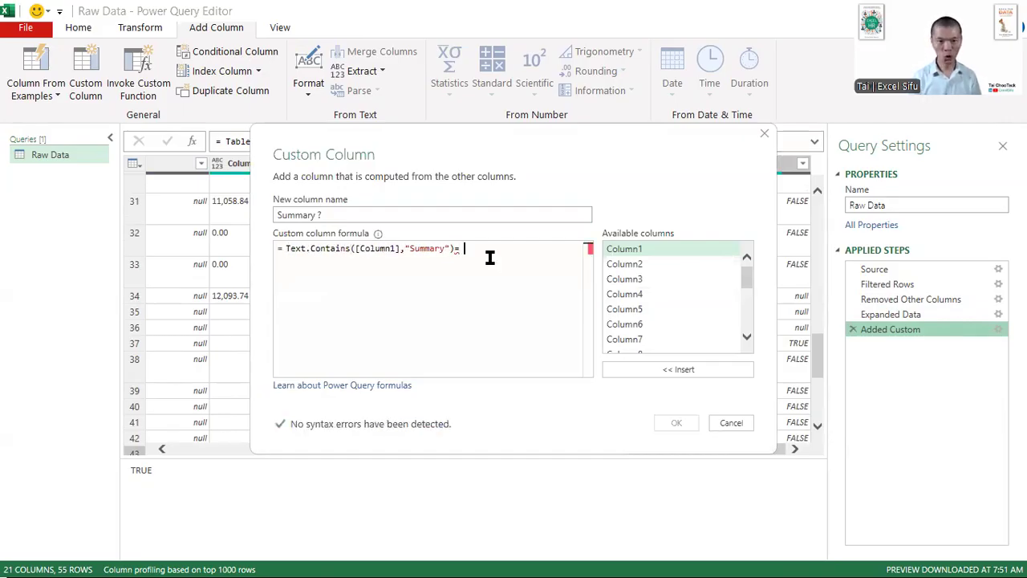
pyautogui.press('BackSpace')
pyautogui.press('BackSpace')
pyautogui.press('BackSpace')
pyautogui.press('BackSpace')
pyautogui.press('BackSpace')
pyautogui.press('BackSpace')
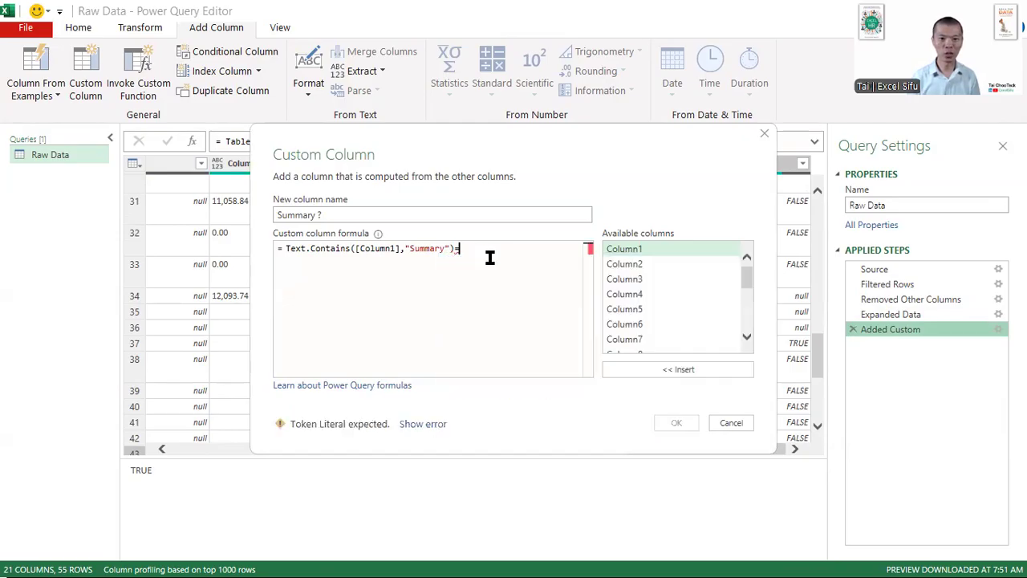
# - Change the Summary ? formula to if Text.Contains([Column1],"Summary") then "Summary" else null
pyautogui.press('Home')
pyautogui.write('if')
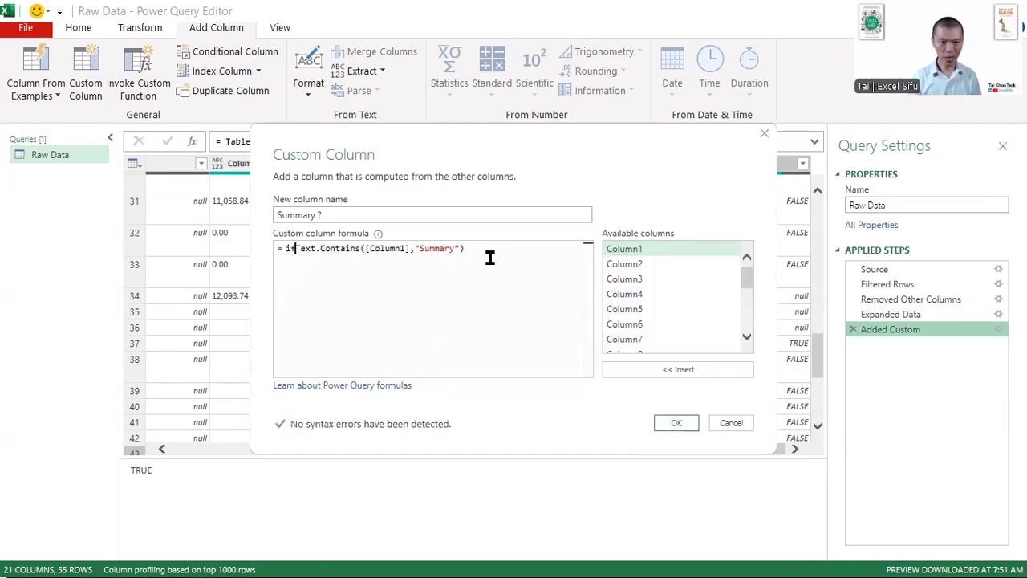
pyautogui.press('End')
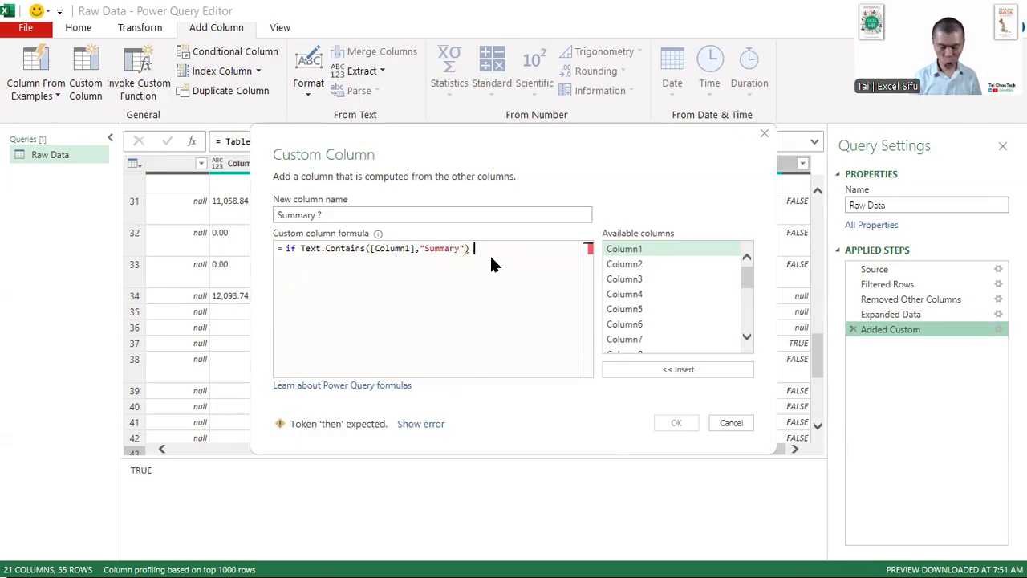
pyautogui.write('then "Summary')
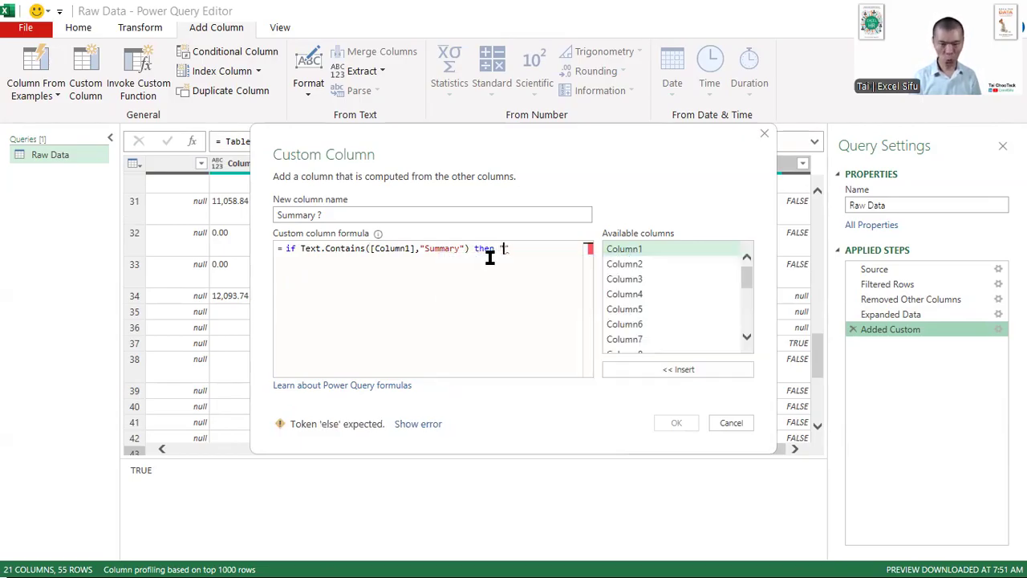
pyautogui.write('" else ')
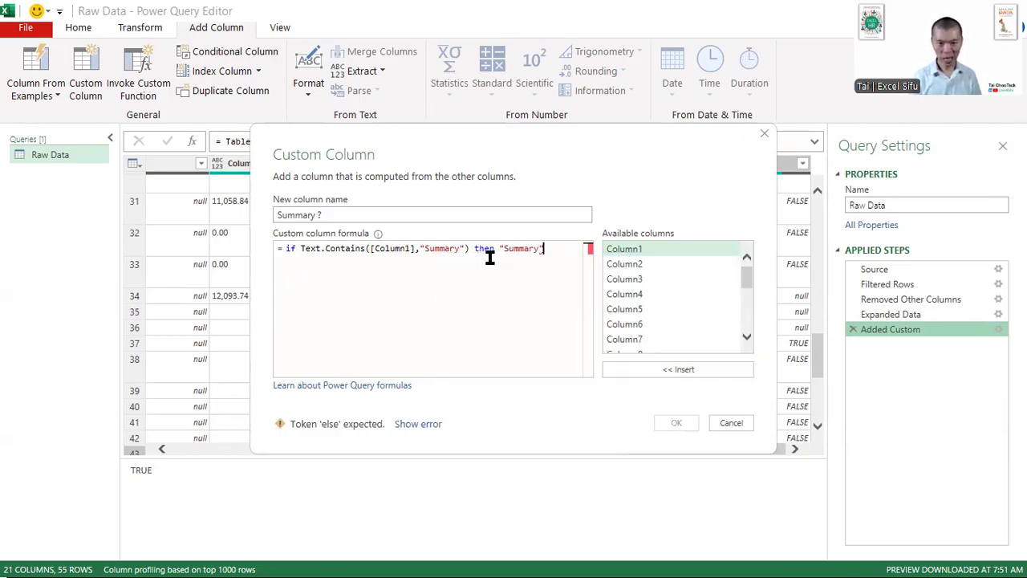
pyautogui.write('null')
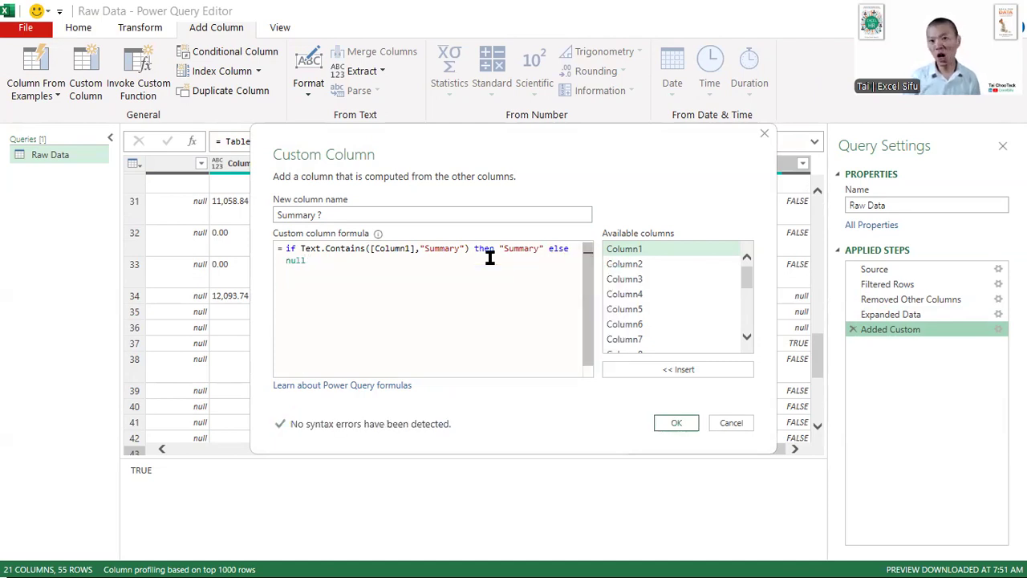
pyautogui.click(667, 424)
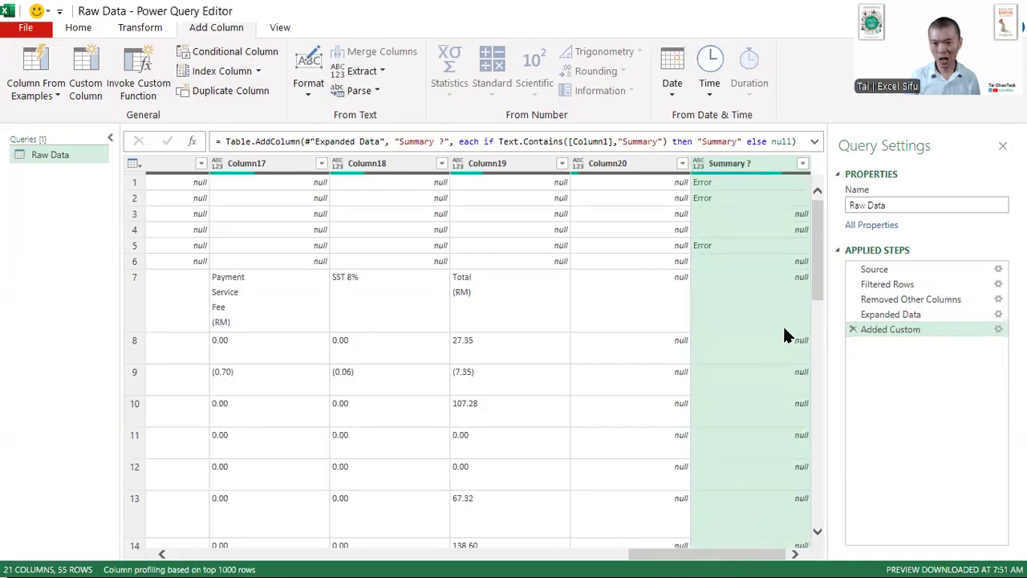
# - Examine the Summary ? column around the Payment Summary row and the rows between it and the next summary heading
pyautogui.scroll(-7, 743, 261)
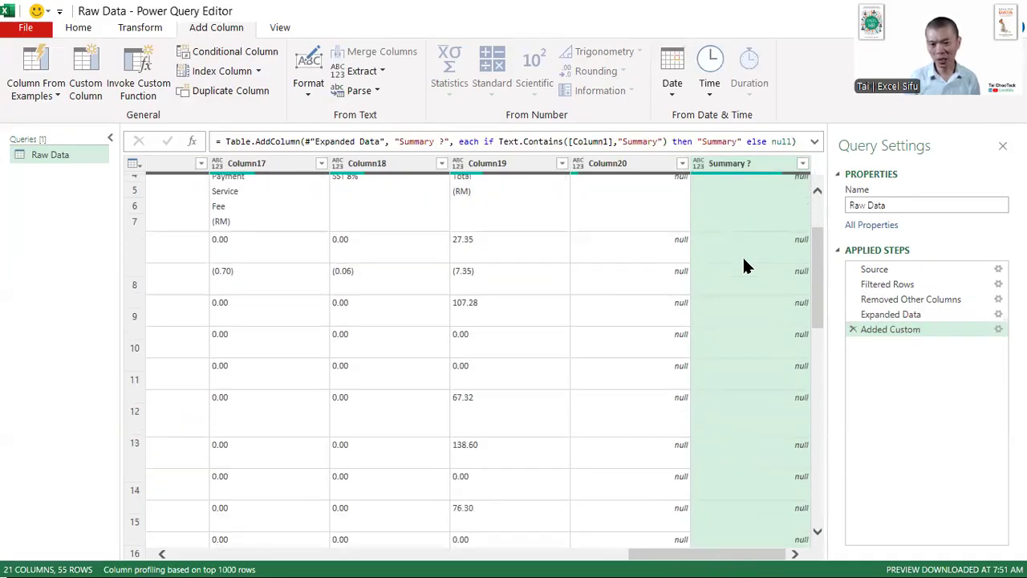
pyautogui.scroll(-5, 744, 259)
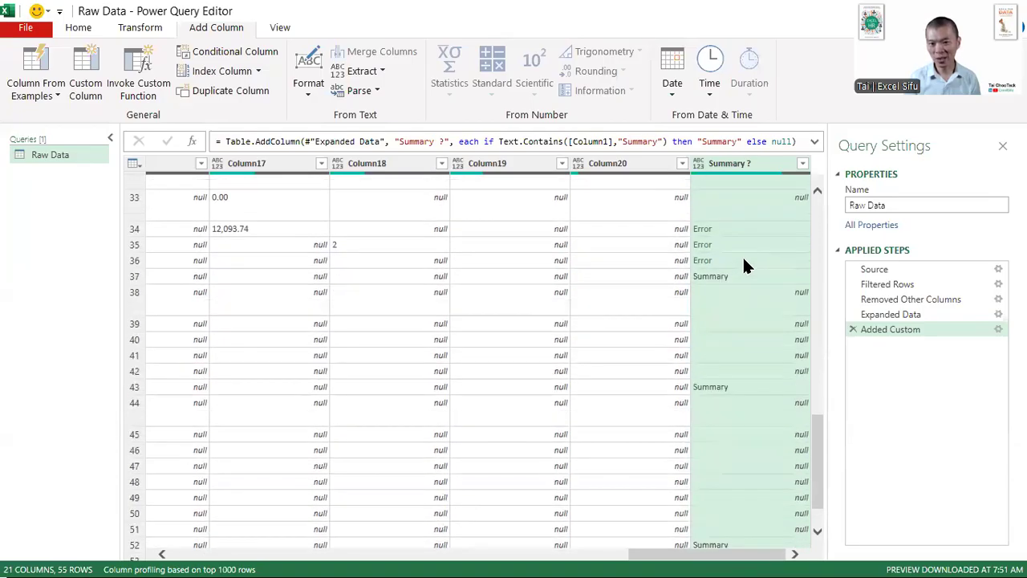
pyautogui.click(728, 223)
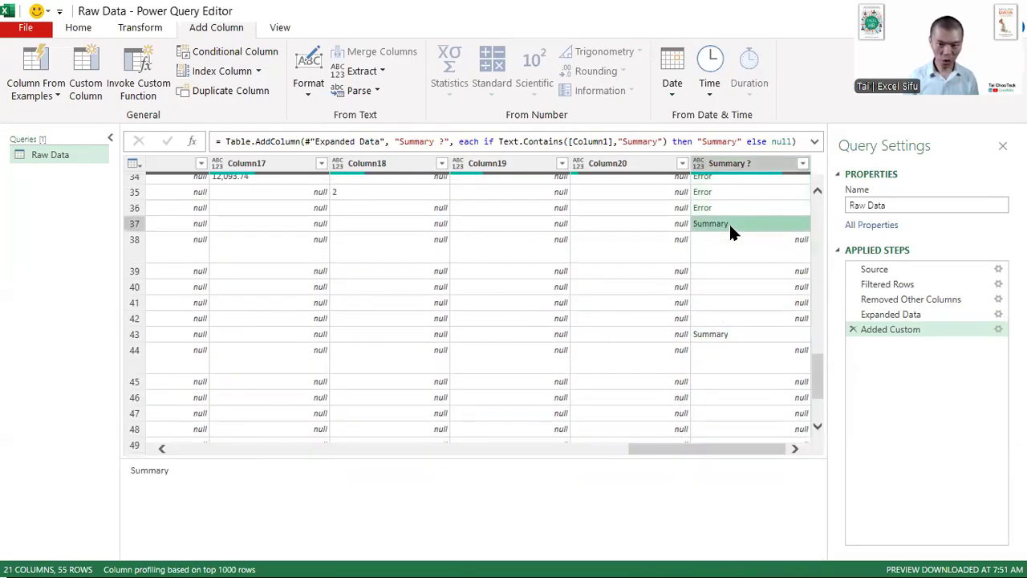
pyautogui.moveTo(682, 207); pyautogui.dragTo(746, 247)
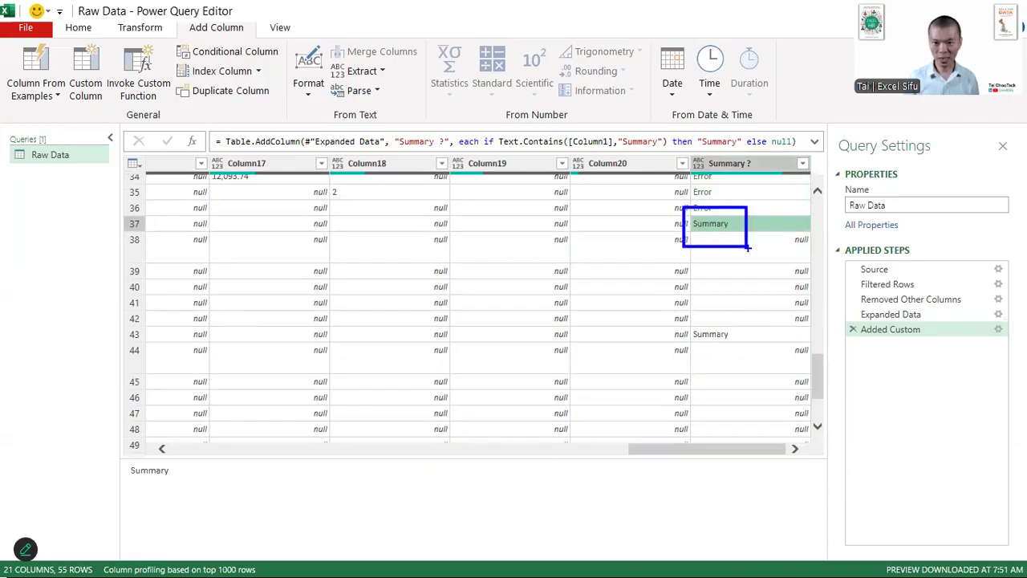
pyautogui.moveTo(738, 318); pyautogui.dragTo(738, 239)
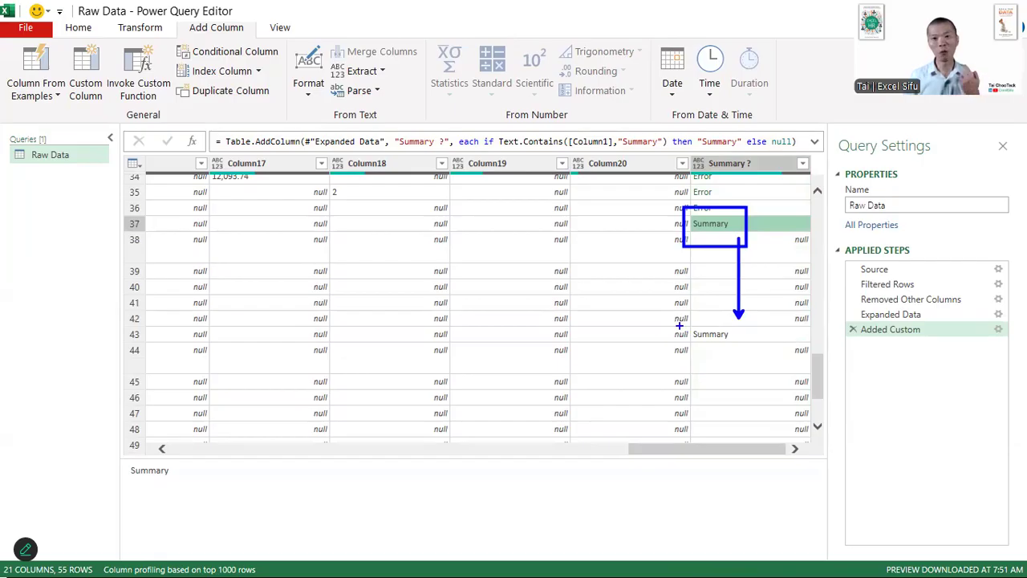
pyautogui.press('Escape')
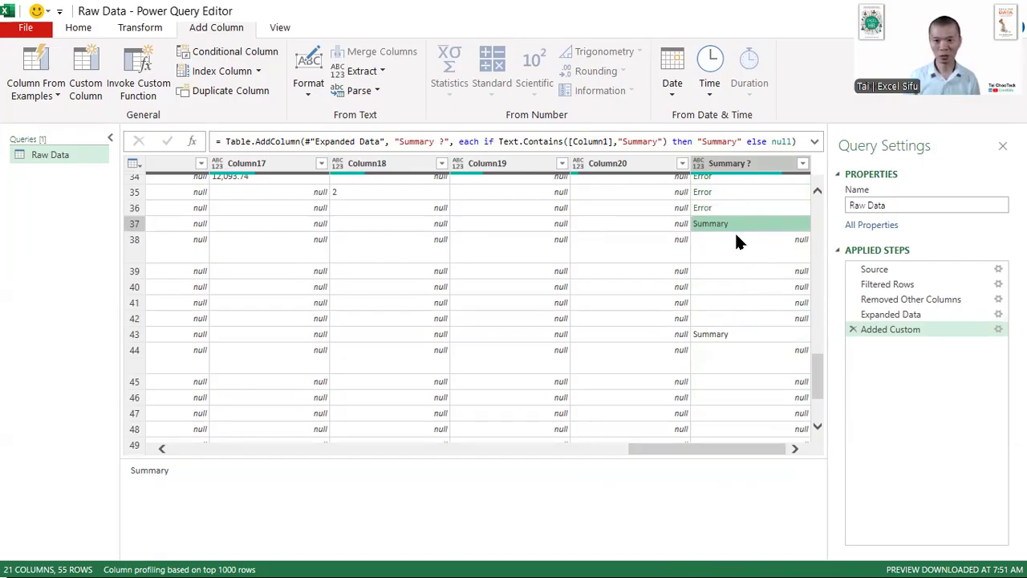
# - Fill the Summary ? column's values down into the rows below them
pyautogui.rightClick(748, 161)
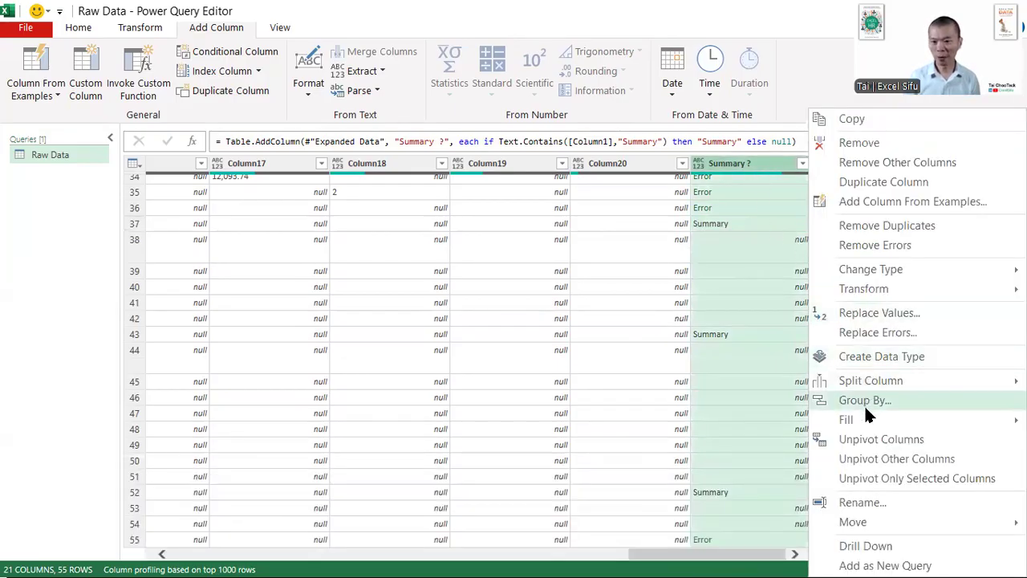
pyautogui.moveTo(865, 419)
pyautogui.click(794, 354)
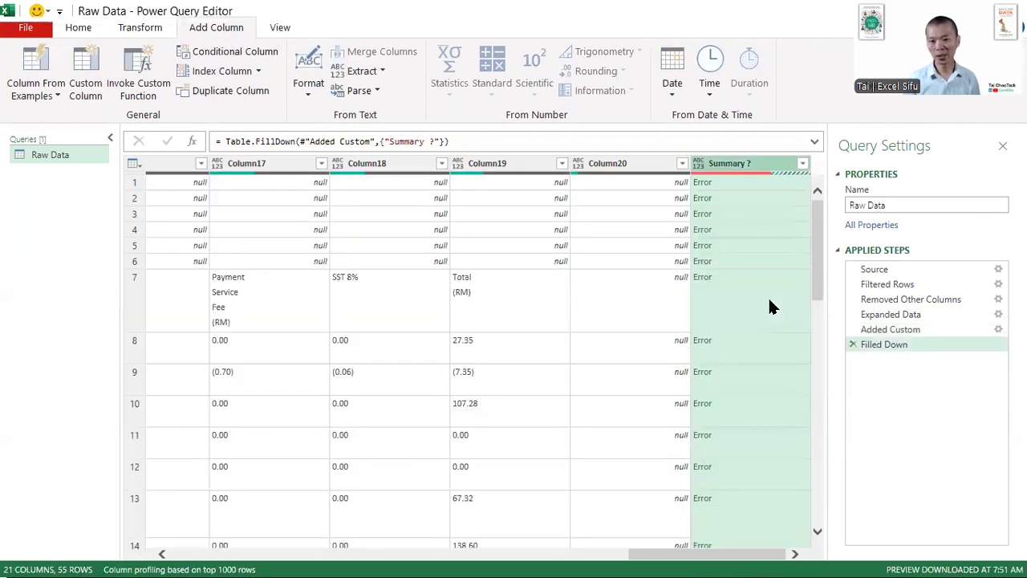
# - Replace the errors in the Summary ? column with the value Product
pyautogui.scroll(-10, 724, 327)
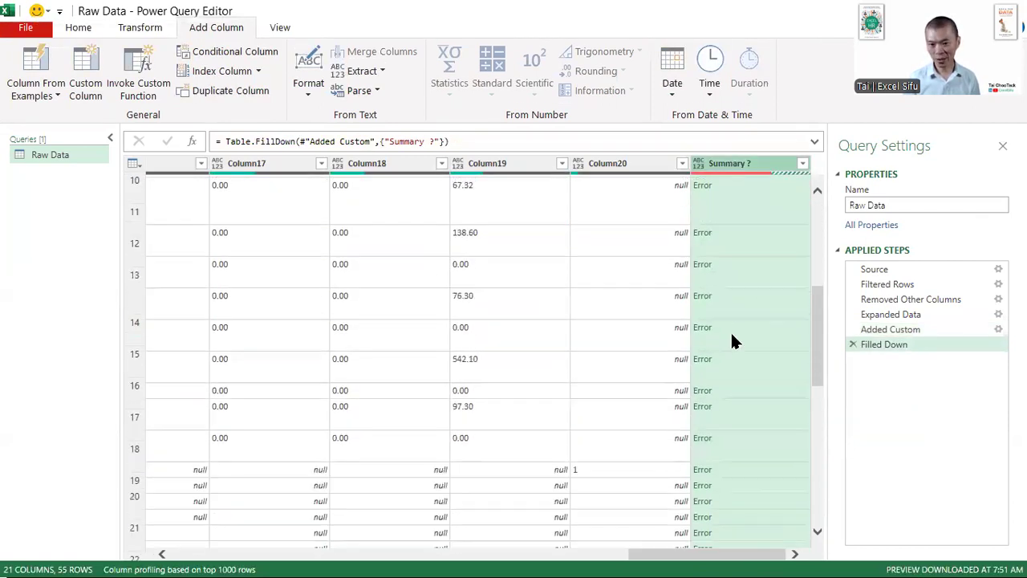
pyautogui.scroll(-3, 738, 352)
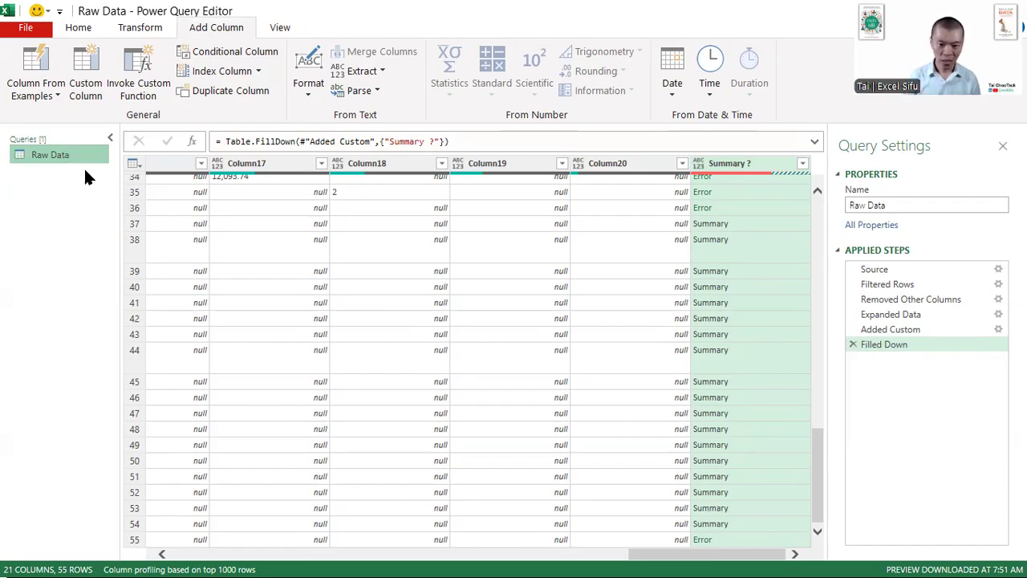
pyautogui.moveTo(663, 553); pyautogui.dragTo(91, 531)
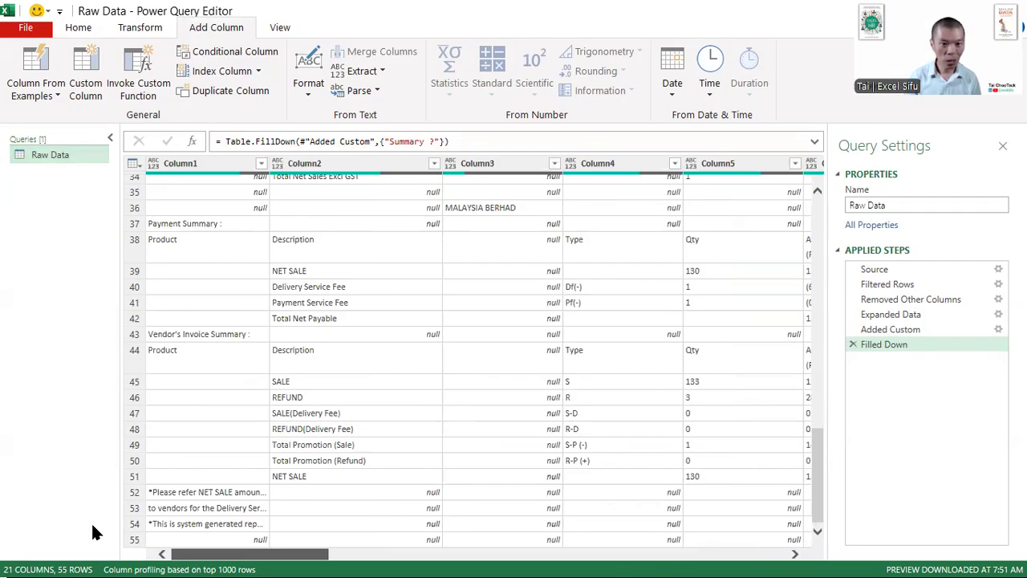
pyautogui.moveTo(228, 553); pyautogui.dragTo(766, 561)
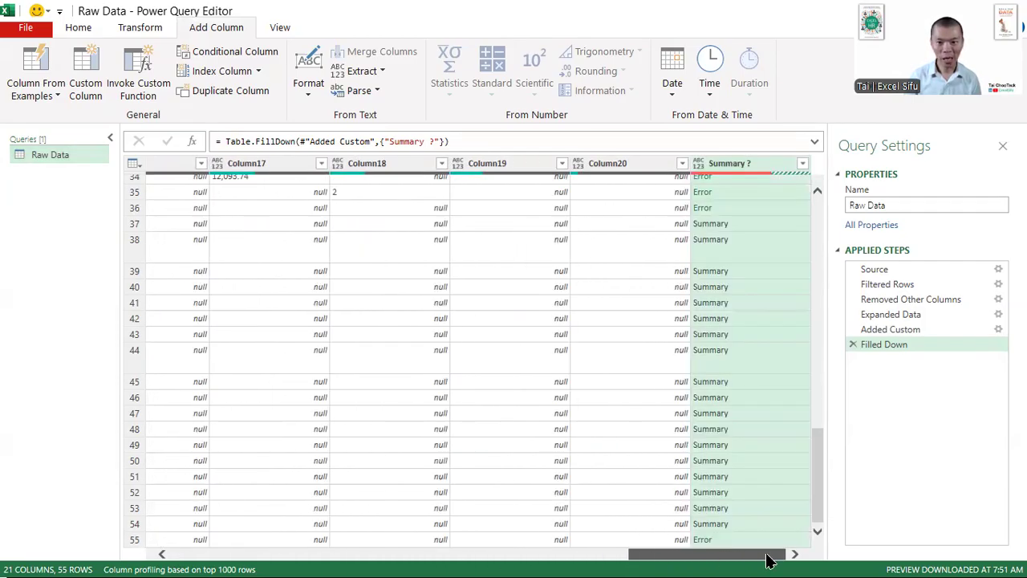
pyautogui.rightClick(746, 164)
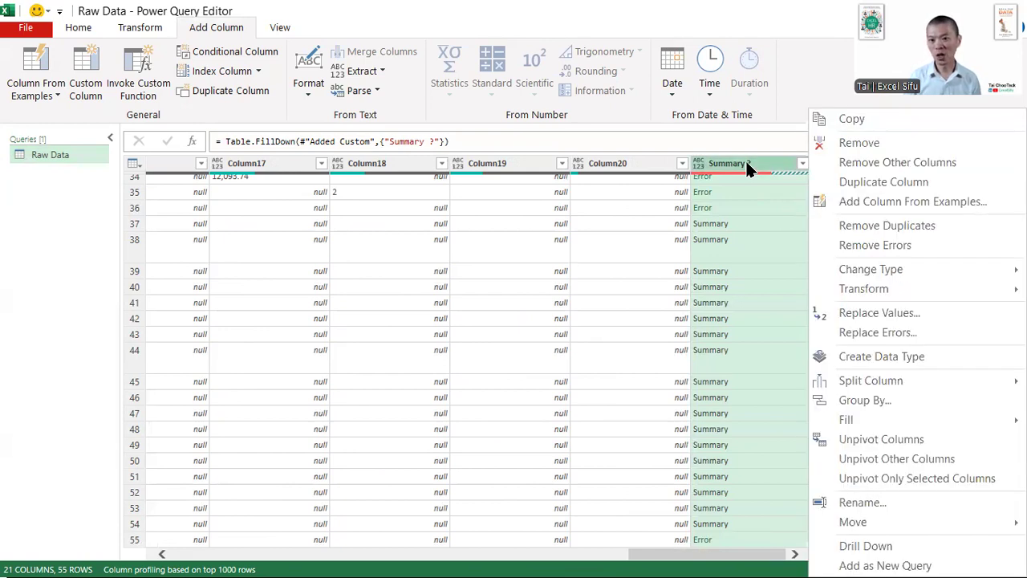
pyautogui.click(866, 331)
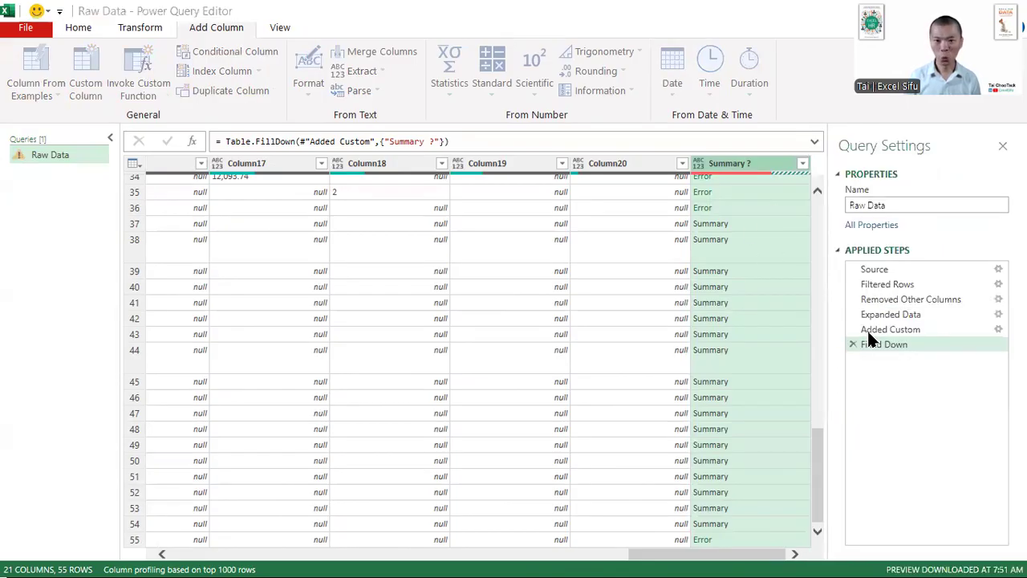
pyautogui.write('Produc')
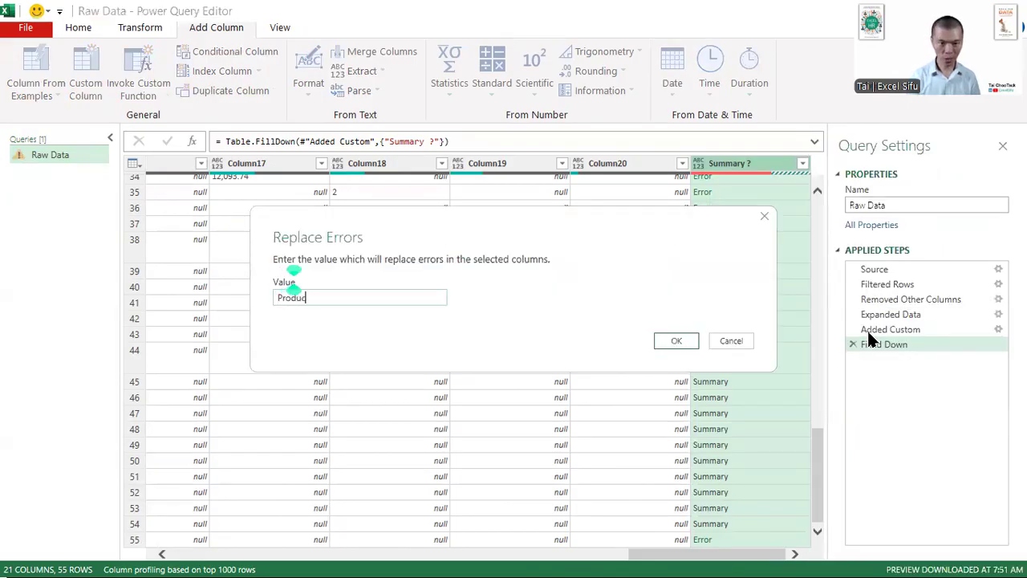
pyautogui.write('t')
pyautogui.press('Return')
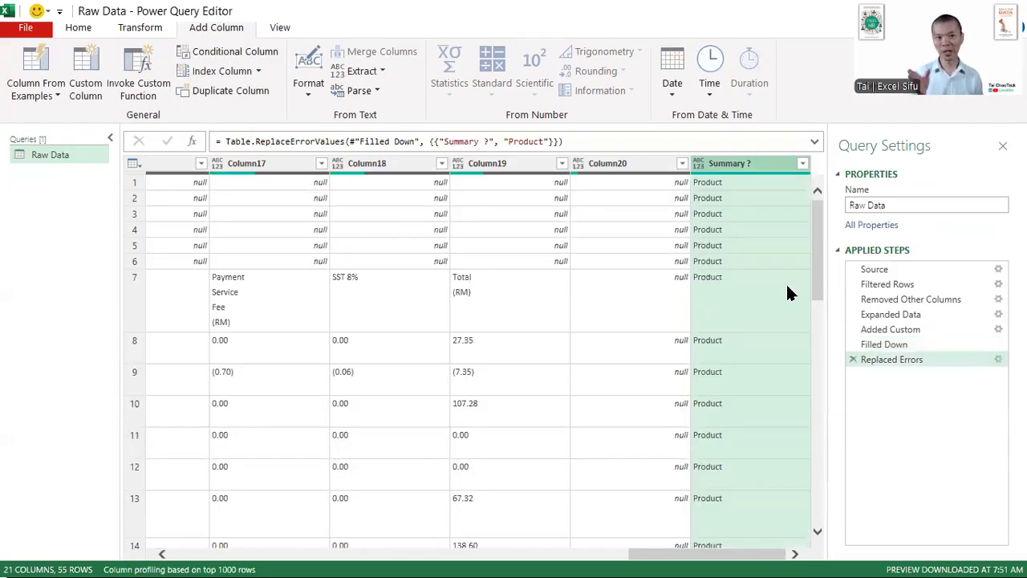
# - Create a reference query from Raw Data and name it Product
pyautogui.rightClick(53, 164)
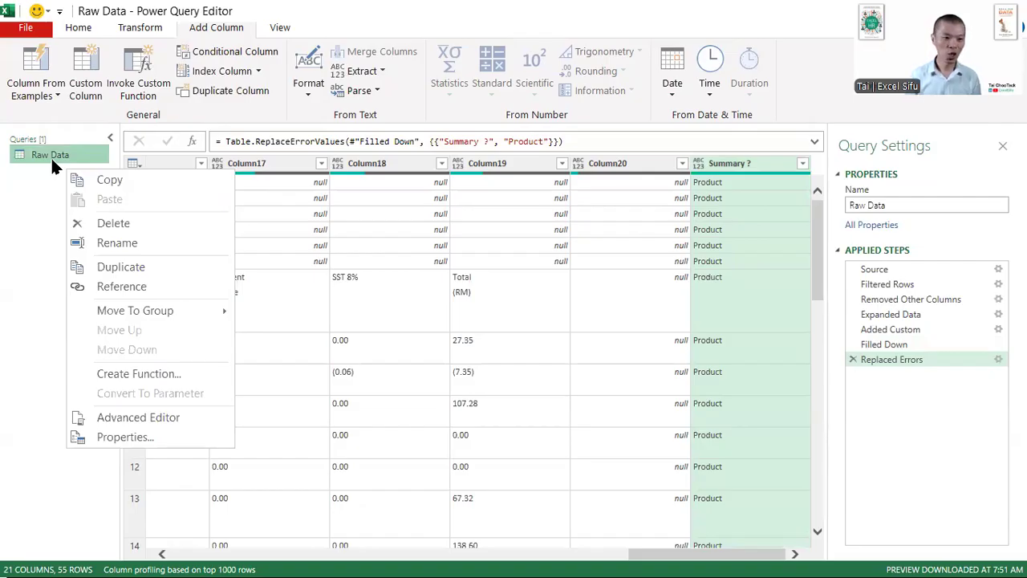
pyautogui.click(133, 279)
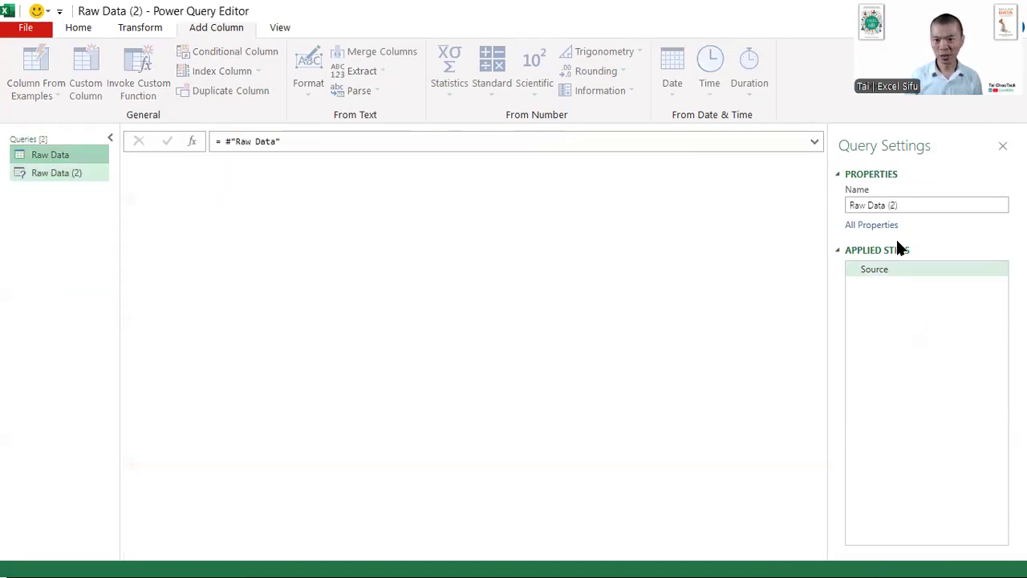
pyautogui.click(906, 203)
pyautogui.write('F')
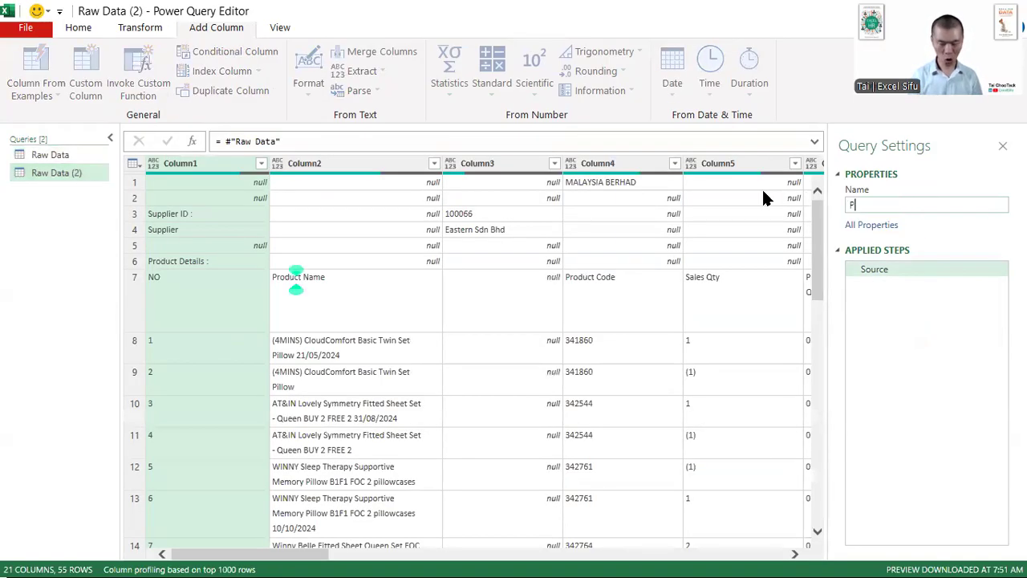
pyautogui.write('roduct')
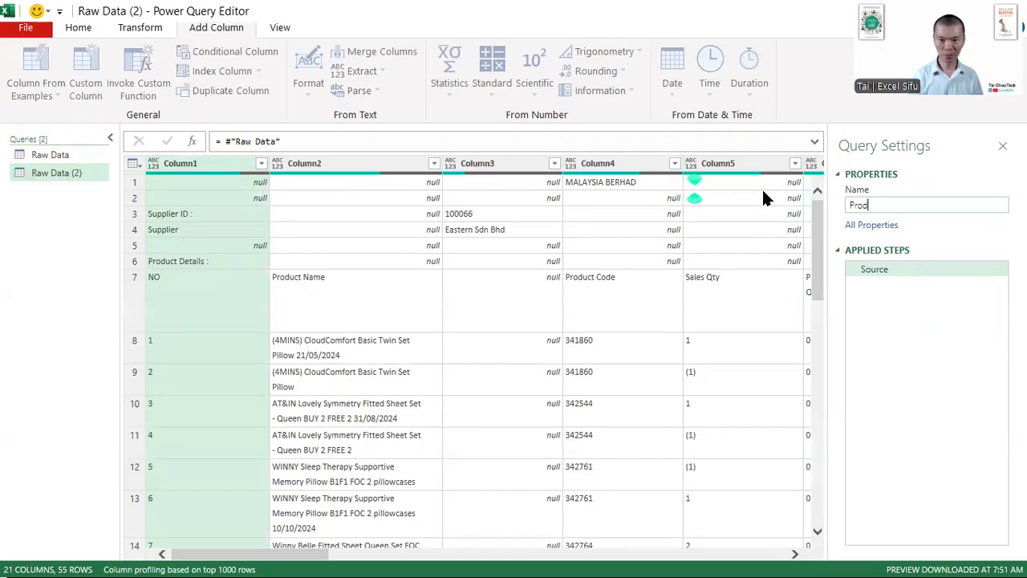
pyautogui.press('Return')
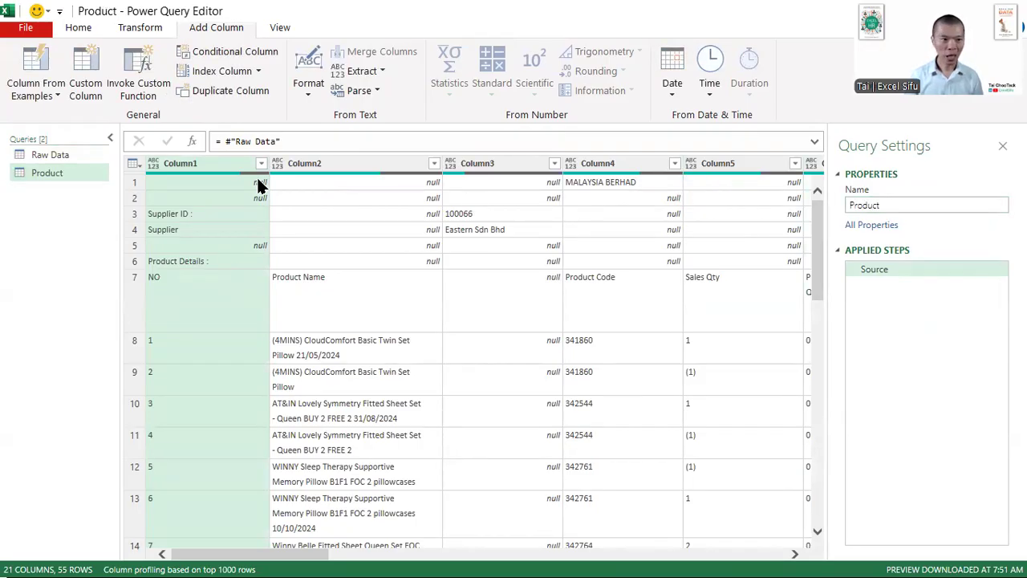
# - Create another reference query from Raw Data and name it Summary
pyautogui.rightClick(64, 152)
pyautogui.click(133, 279)
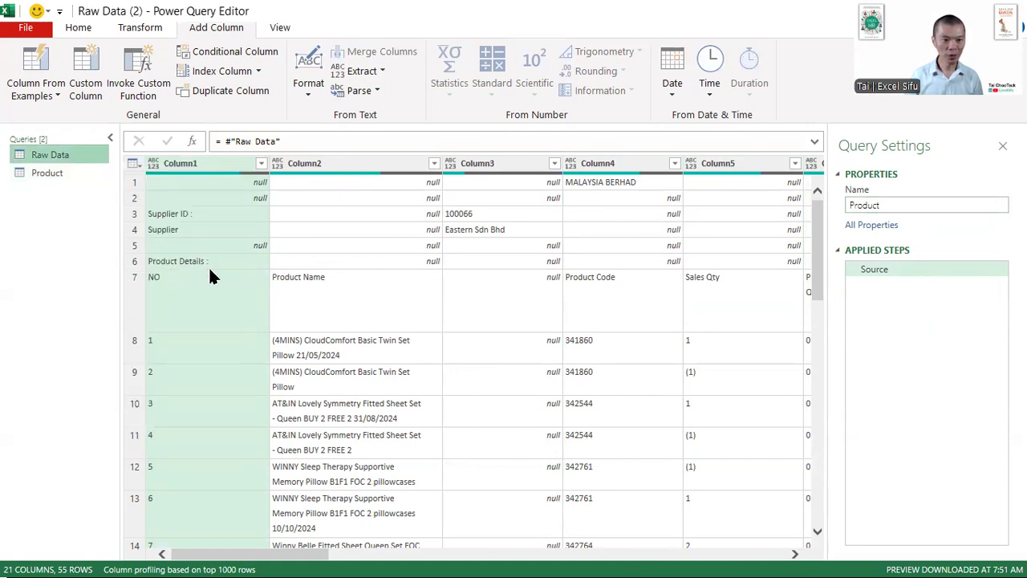
pyautogui.click(921, 207)
pyautogui.hotkey('ctrl', 'a')
pyautogui.write('Summary')
pyautogui.press('Return')
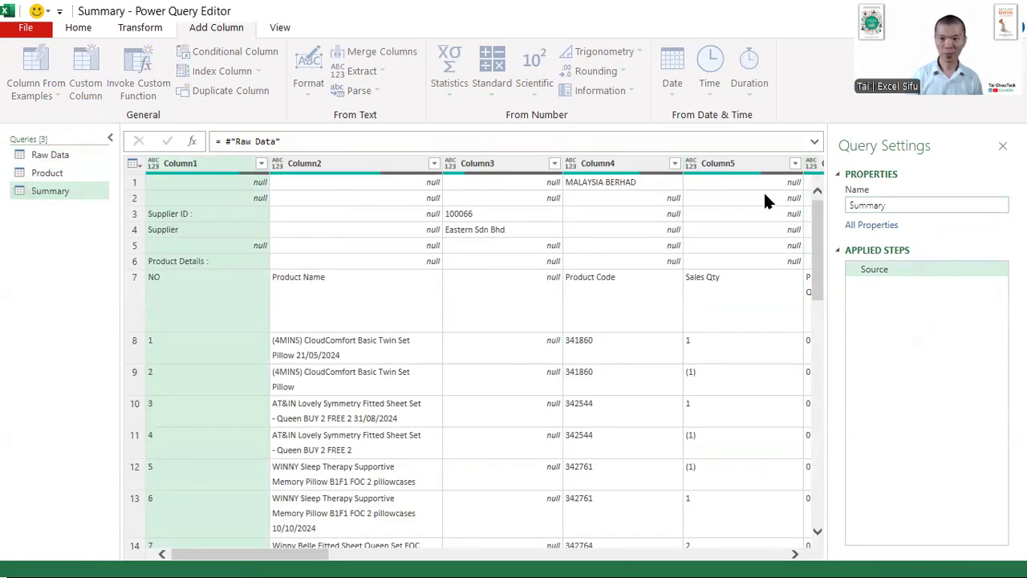
# - Filter the Product query's Summary ? column to keep only the Product rows, excluding Summary
pyautogui.click(48, 172)
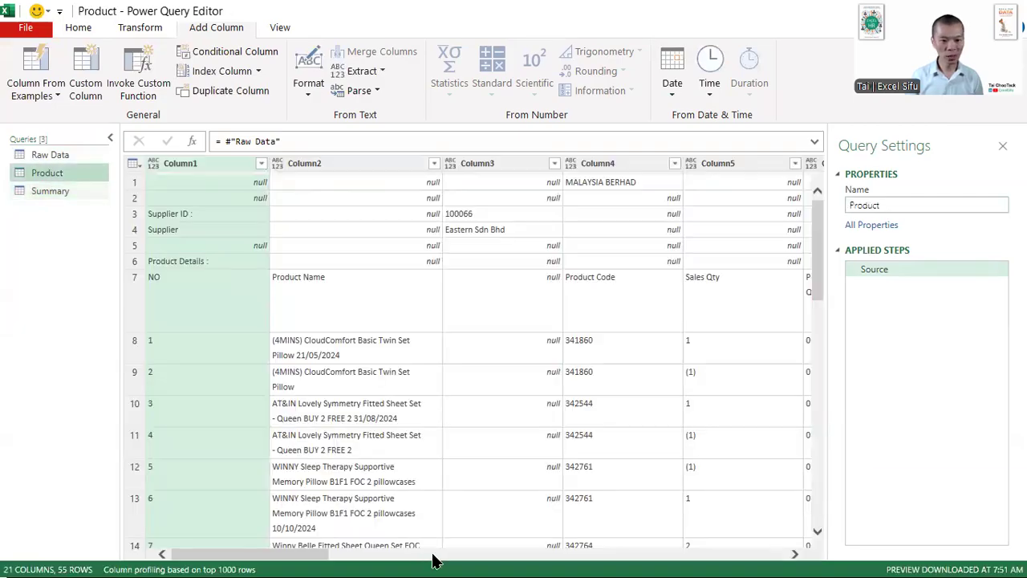
pyautogui.moveTo(251, 560); pyautogui.dragTo(784, 560)
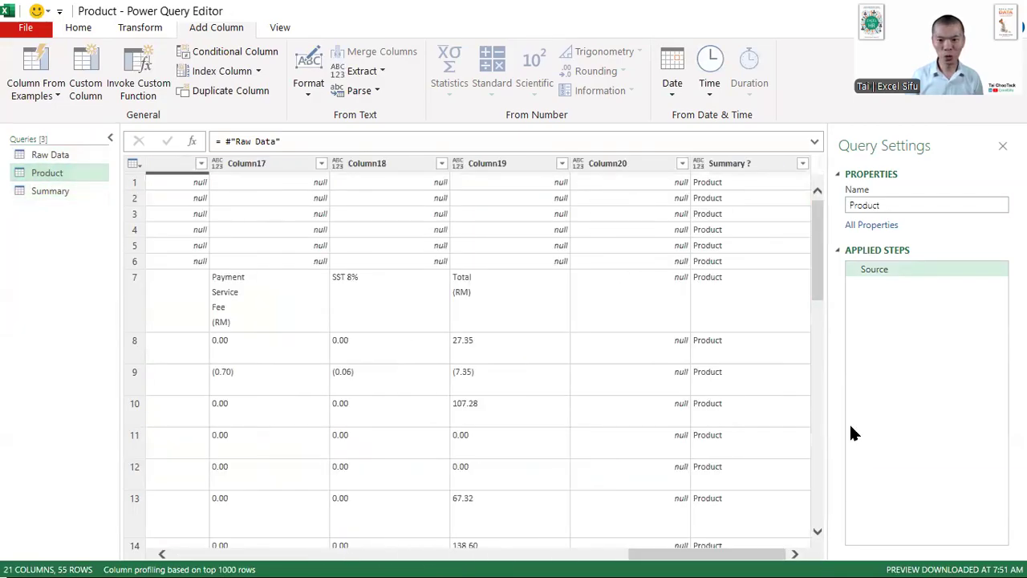
pyautogui.click(803, 164)
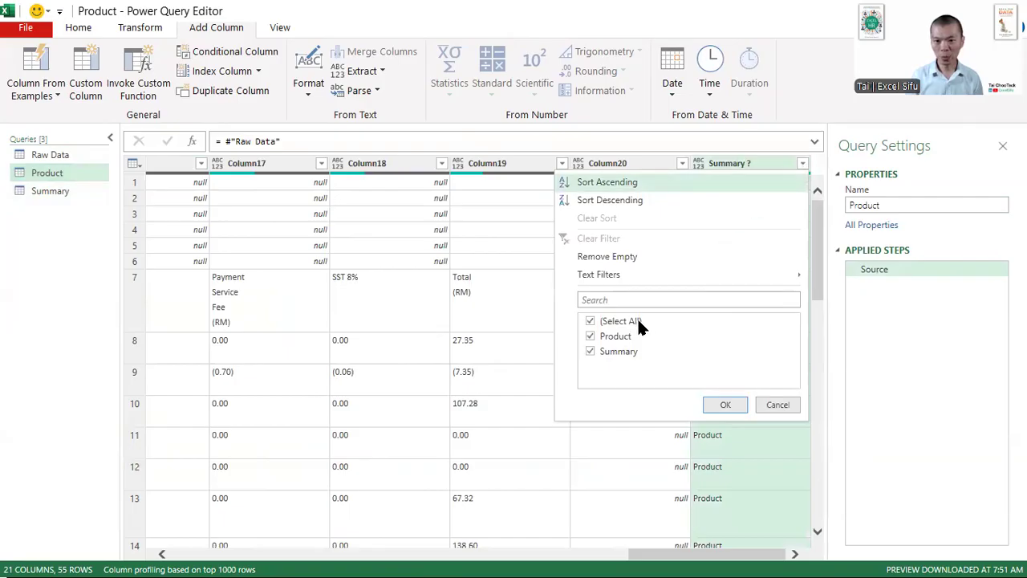
pyautogui.click(600, 351)
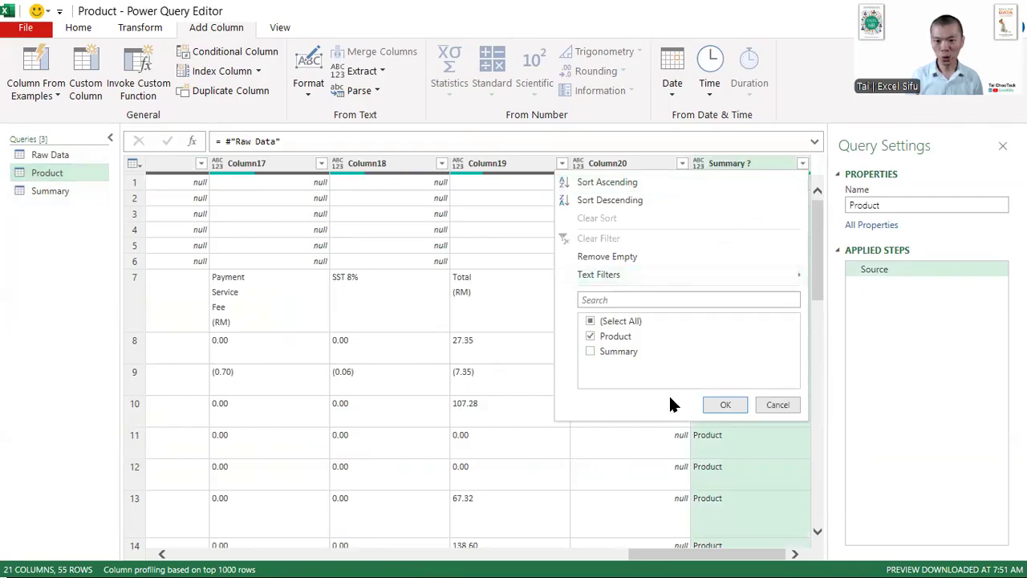
pyautogui.click(724, 404)
# - Filter out the null rows in Column2 of the Product query
pyautogui.scroll(-6, 760, 343)
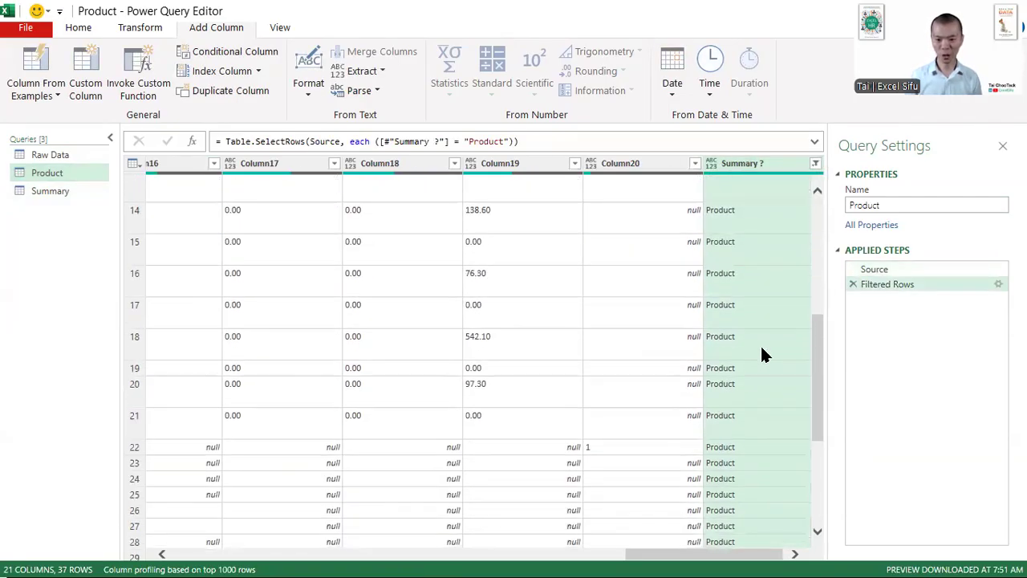
pyautogui.moveTo(710, 560); pyautogui.dragTo(220, 541)
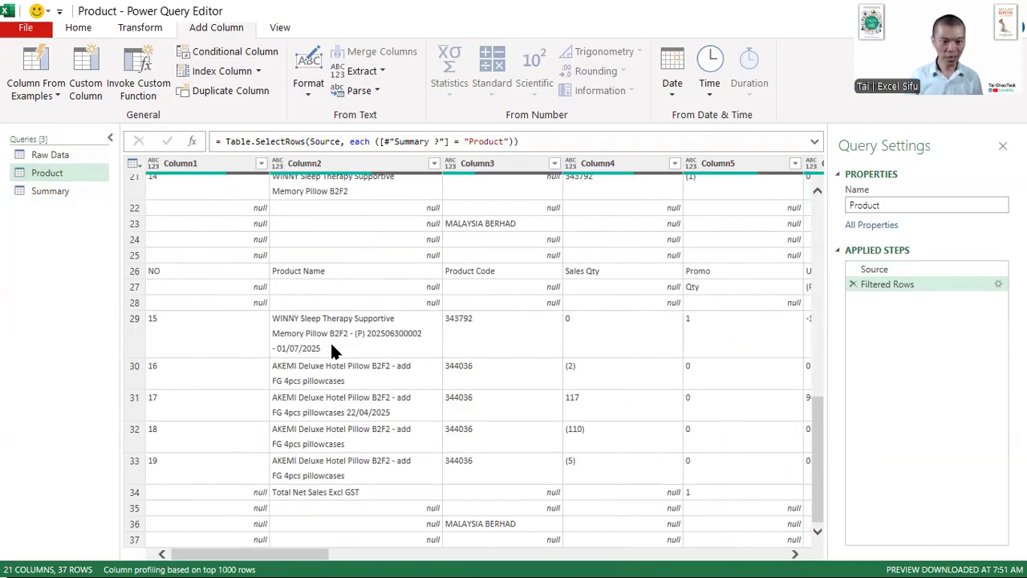
pyautogui.scroll(2, 331, 344)
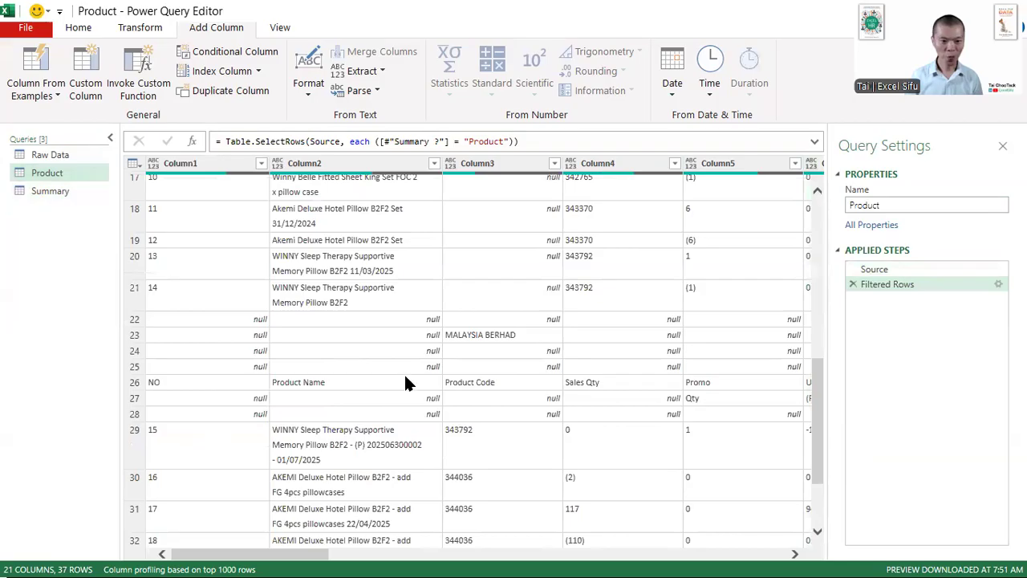
pyautogui.scroll(6, 405, 378)
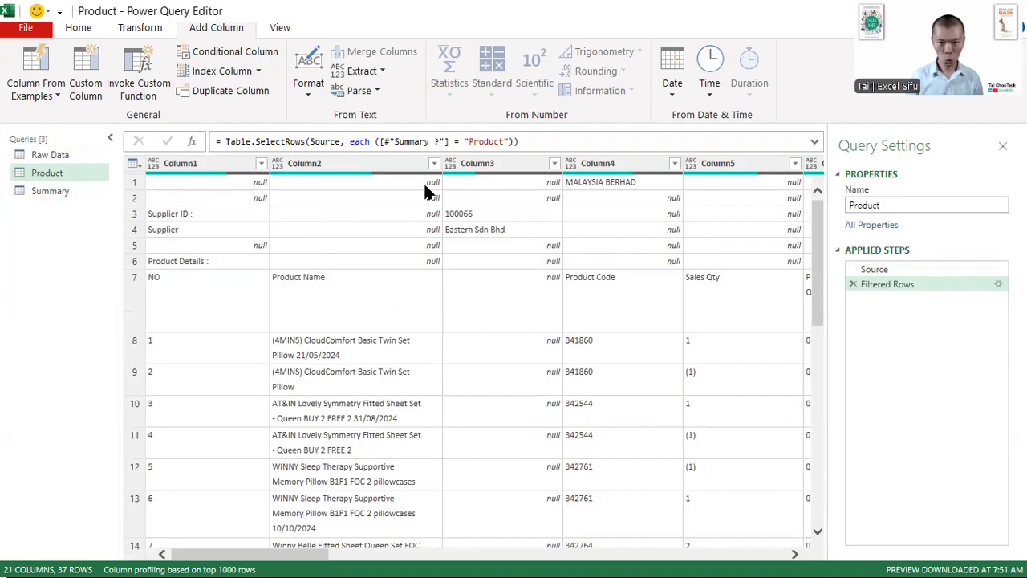
pyautogui.scroll(-7, 421, 217)
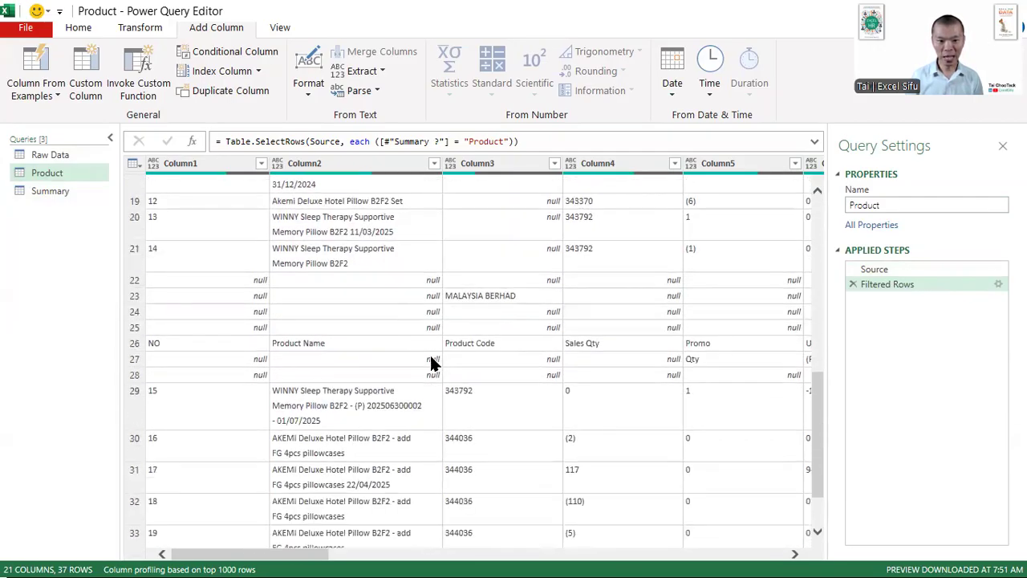
pyautogui.scroll(-2, 424, 367)
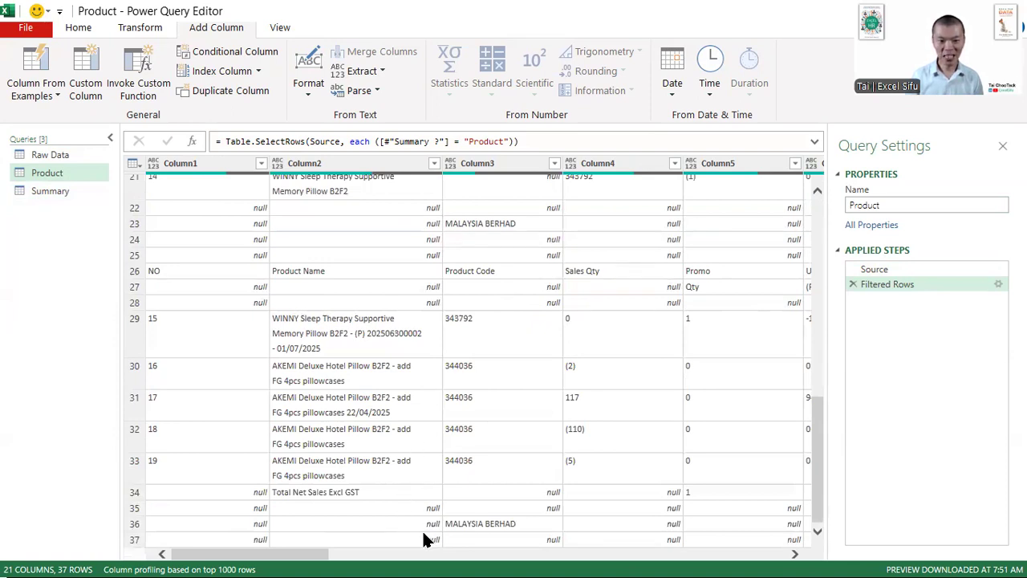
pyautogui.click(434, 162)
pyautogui.click(248, 340)
pyautogui.click(356, 556)
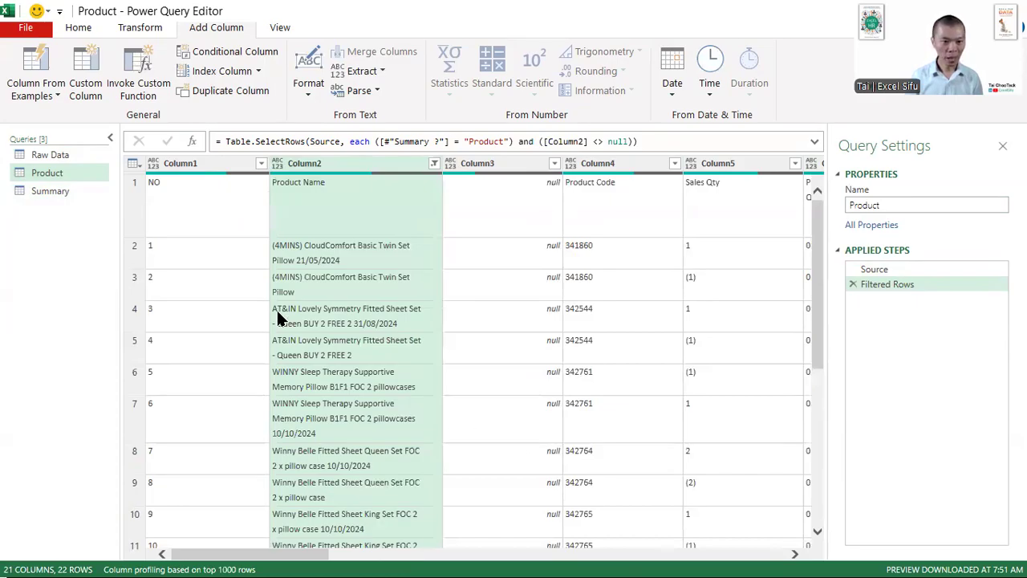
# - Compare the placement of product codes in Column3 and Column4 above and below the repeated header row
pyautogui.scroll(-3, 264, 302)
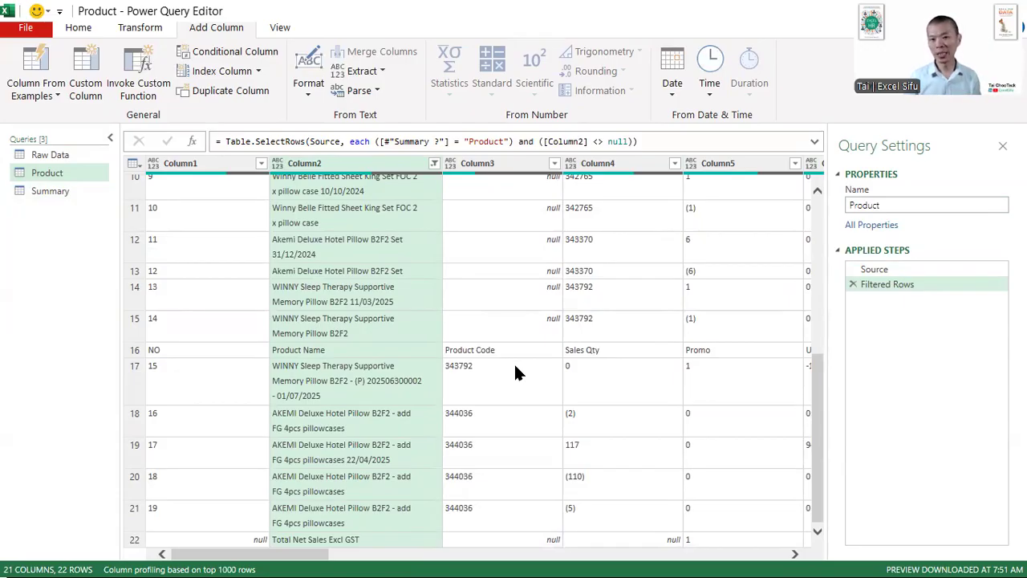
pyautogui.moveTo(559, 333)
pyautogui.mouseDown()
pyautogui.moveTo(631, 248)
pyautogui.moveTo(657, 167)
pyautogui.mouseUp()
pyautogui.moveTo(504, 365)
pyautogui.mouseDown()
pyautogui.moveTo(493, 362)
pyautogui.moveTo(373, 552)
pyautogui.moveTo(436, 563)
pyautogui.mouseUp()
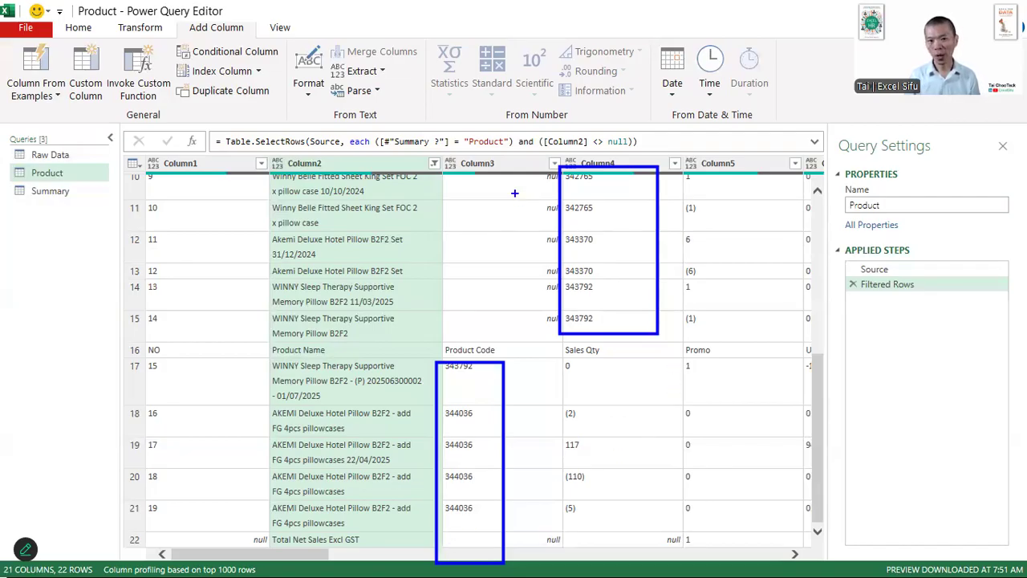
pyautogui.moveTo(505, 138); pyautogui.dragTo(501, 160)
pyautogui.moveTo(516, 371)
pyautogui.mouseDown()
pyautogui.moveTo(505, 368)
pyautogui.moveTo(546, 319)
pyautogui.mouseUp()
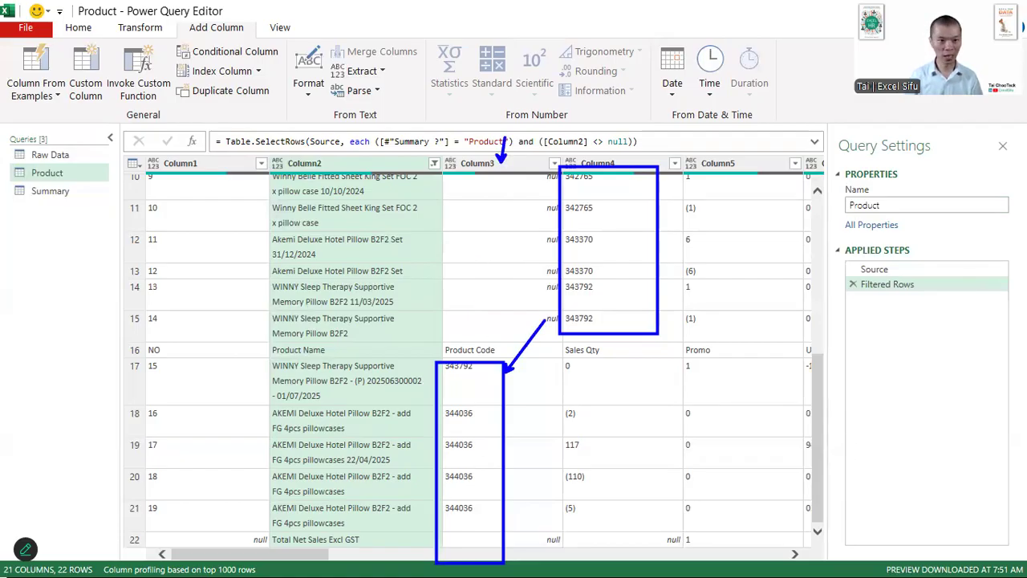
pyautogui.press('Escape')
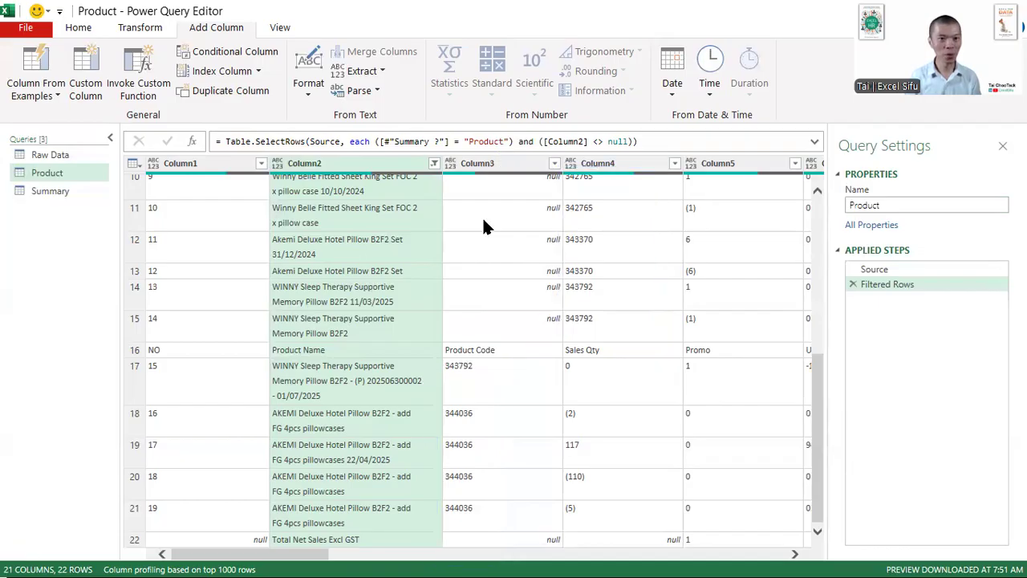
pyautogui.click(239, 55)
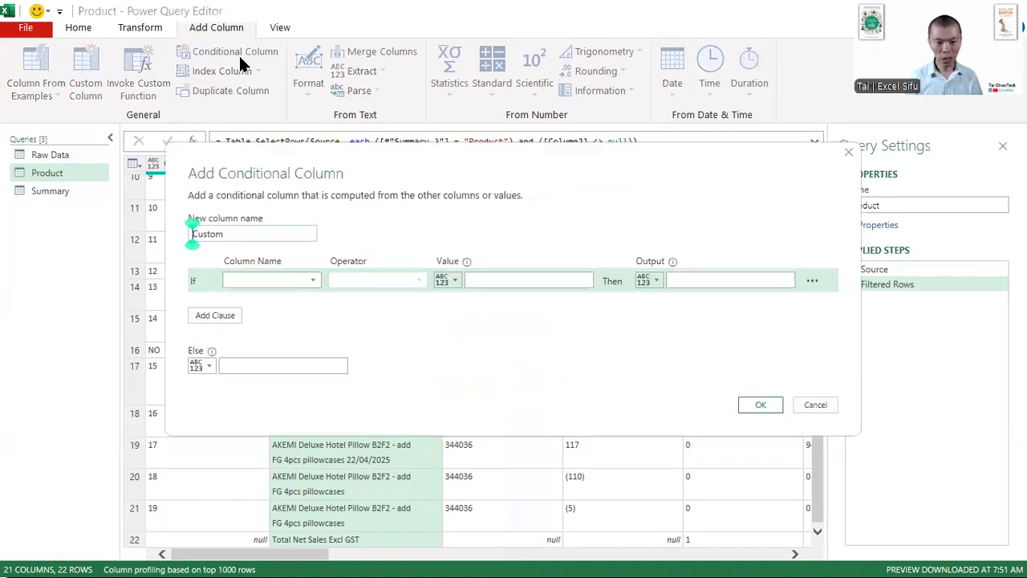
pyautogui.press('Escape')
# - Filter the Product query's Column2 to exclude the Product Name and Total Net Sales Excl GST rows
pyautogui.scroll(5, 661, 411)
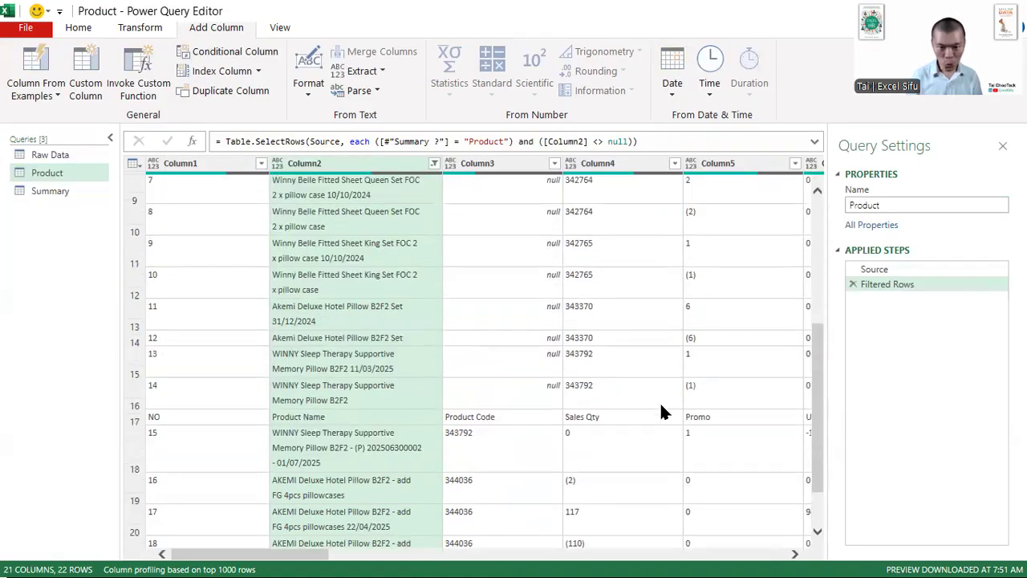
pyautogui.scroll(-5, 659, 410)
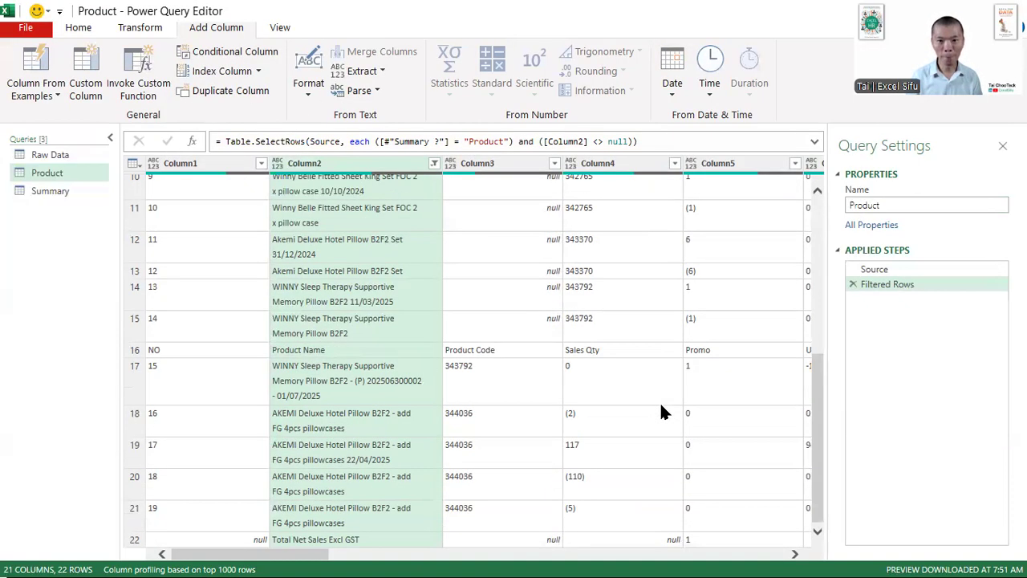
pyautogui.scroll(5, 660, 410)
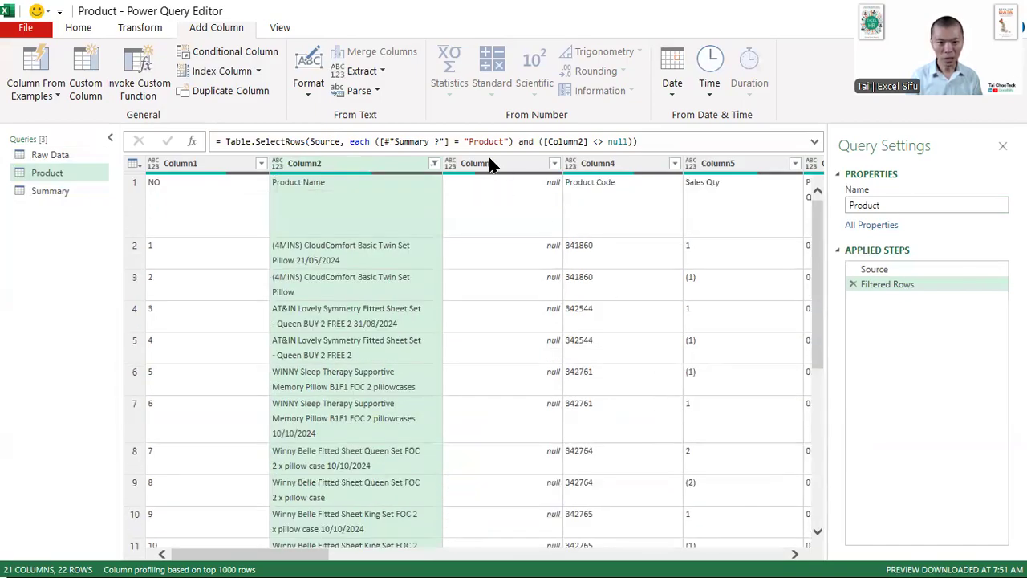
pyautogui.click(435, 163)
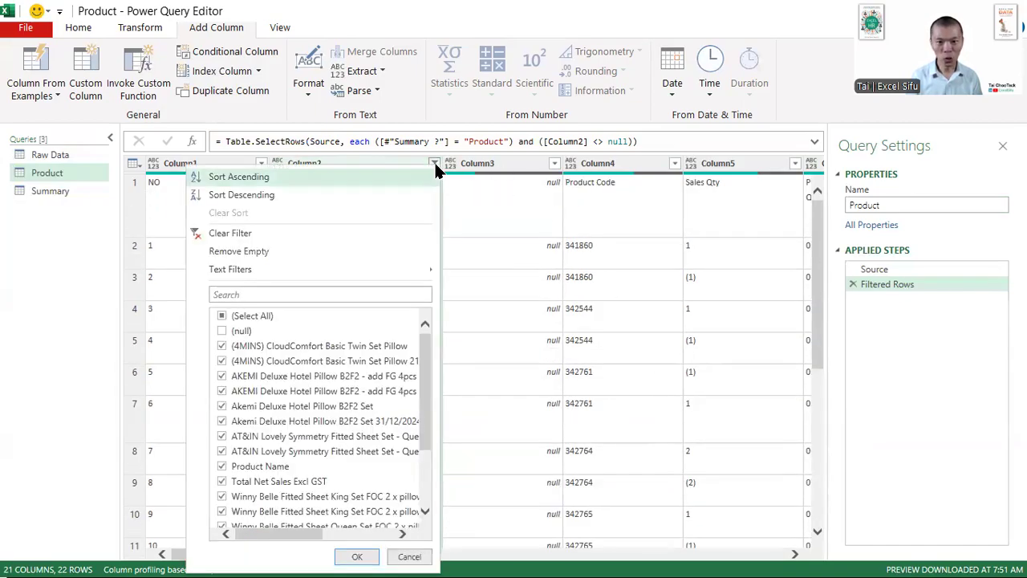
pyautogui.scroll(-3, 308, 340)
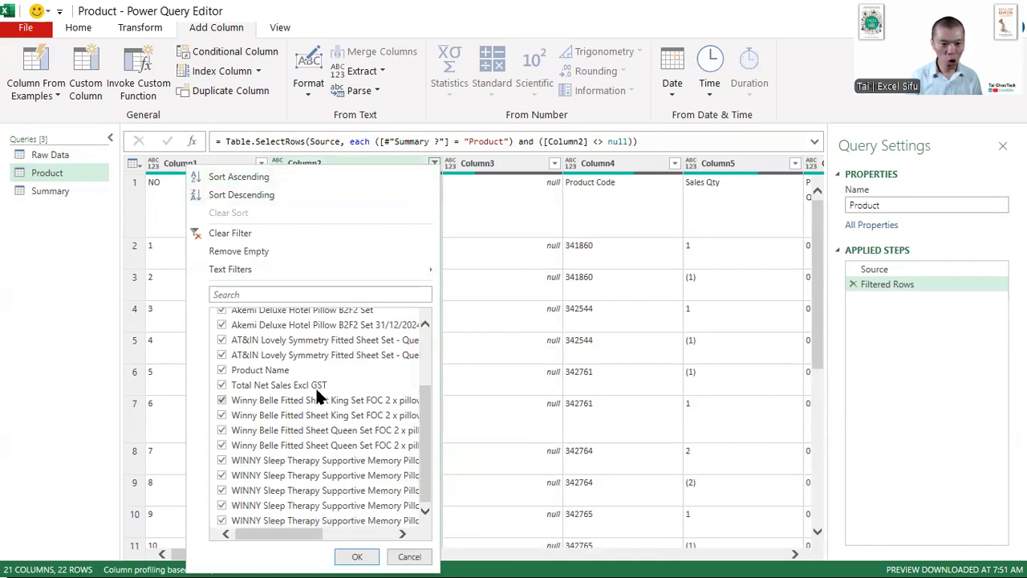
pyautogui.click(264, 370)
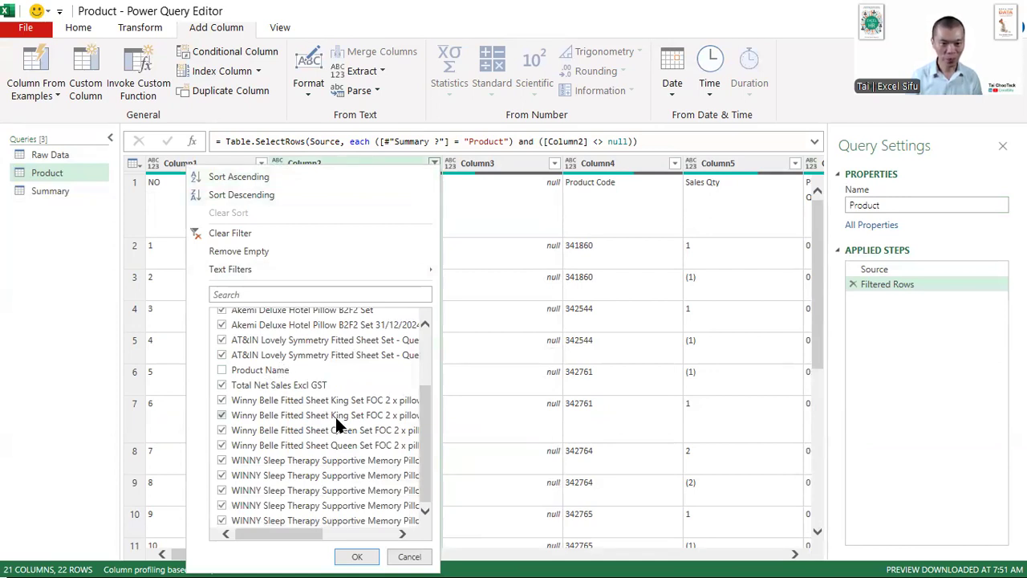
pyautogui.click(259, 386)
pyautogui.click(365, 555)
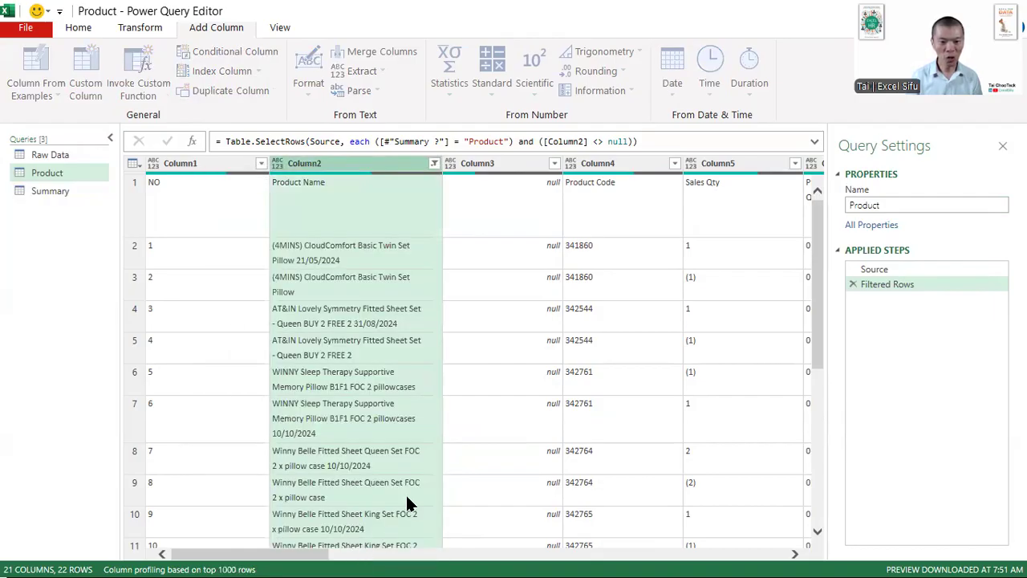
# - Examine whether each remaining product row holds its product code in Column3 or Column4
pyautogui.scroll(-5, 498, 376)
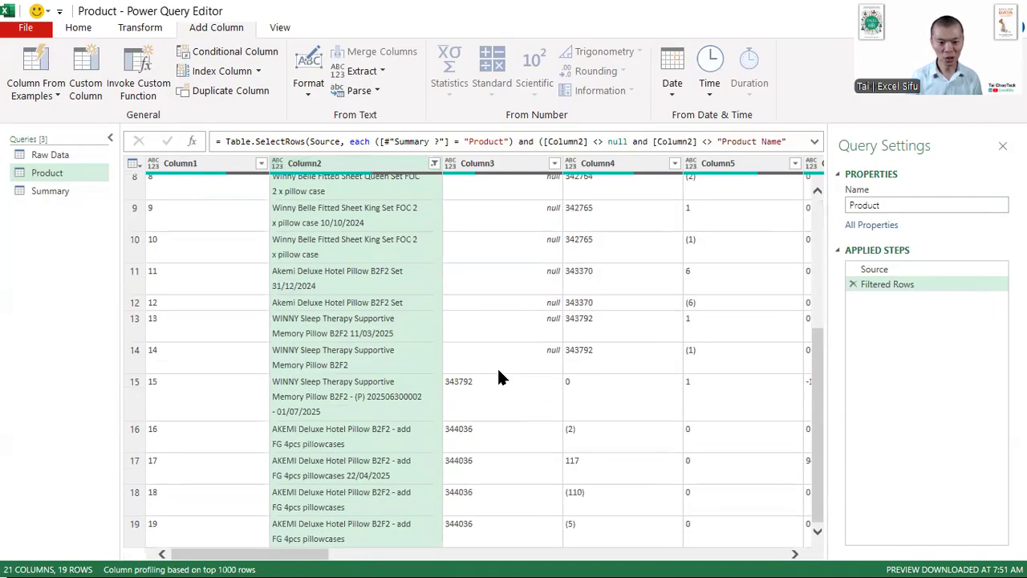
pyautogui.scroll(4, 444, 397)
pyautogui.scroll(-4, 446, 397)
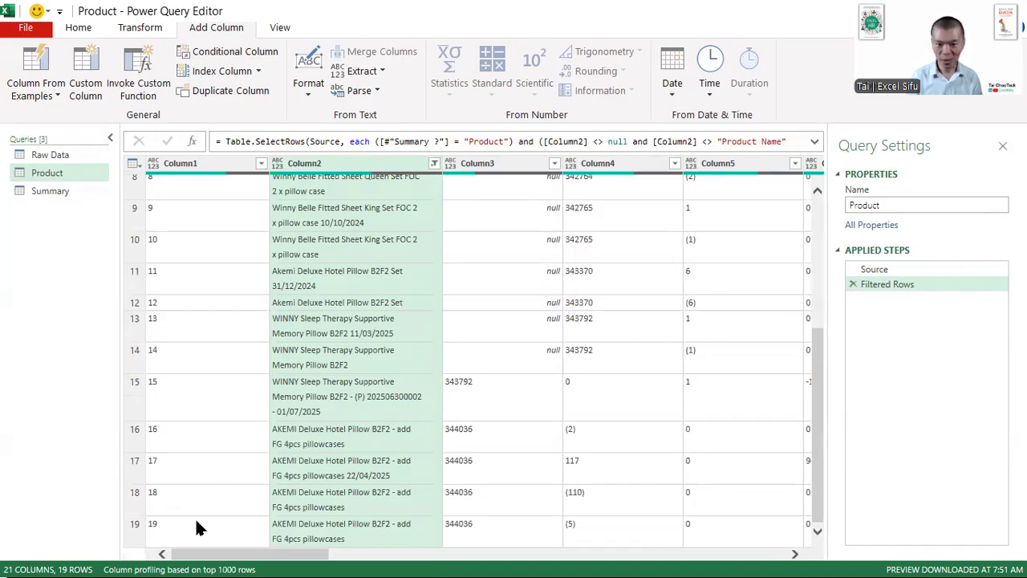
pyautogui.scroll(5, 195, 517)
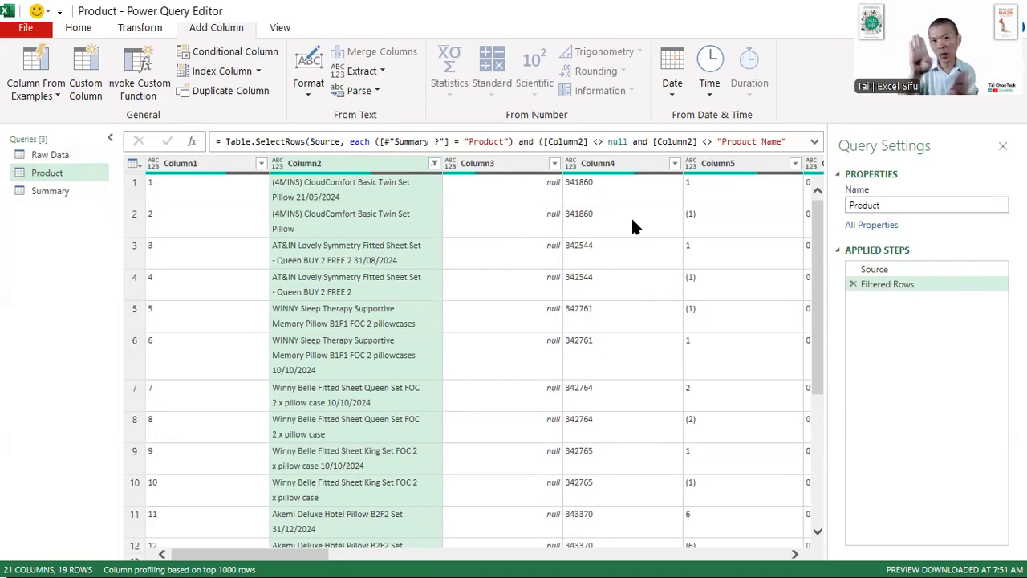
pyautogui.click(515, 192)
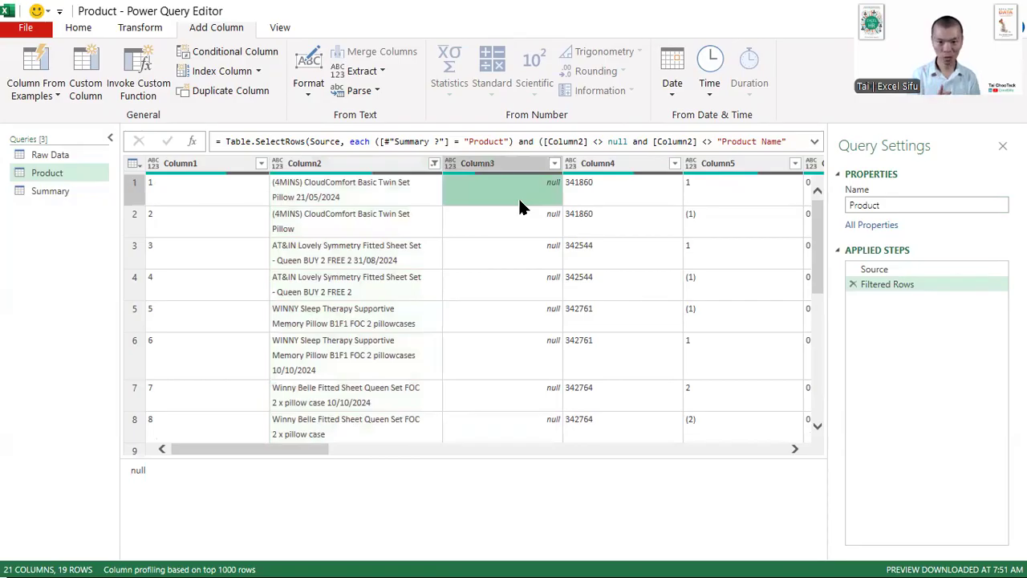
pyautogui.click(622, 186)
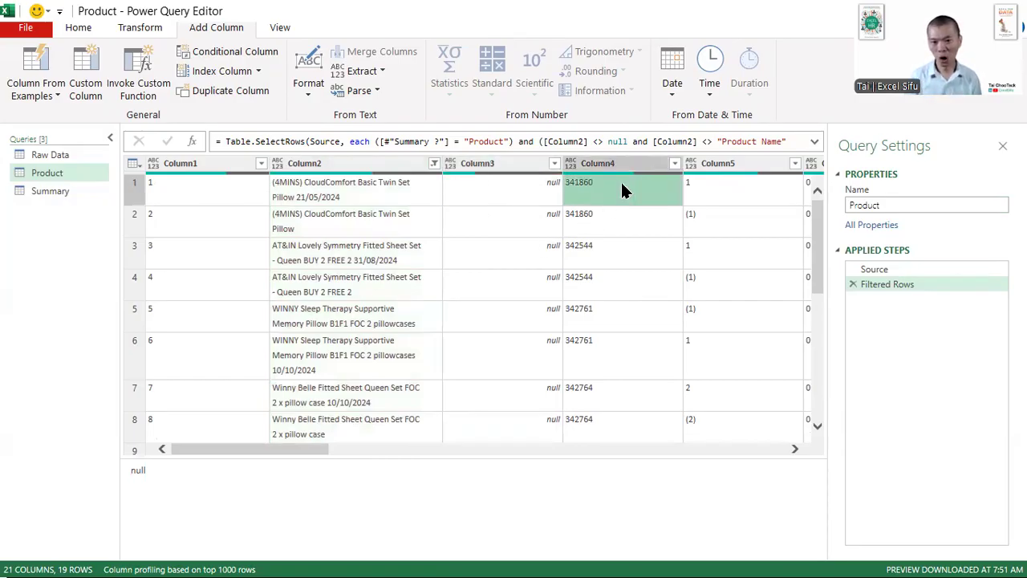
pyautogui.scroll(-3, 622, 186)
pyautogui.scroll(-3, 620, 180)
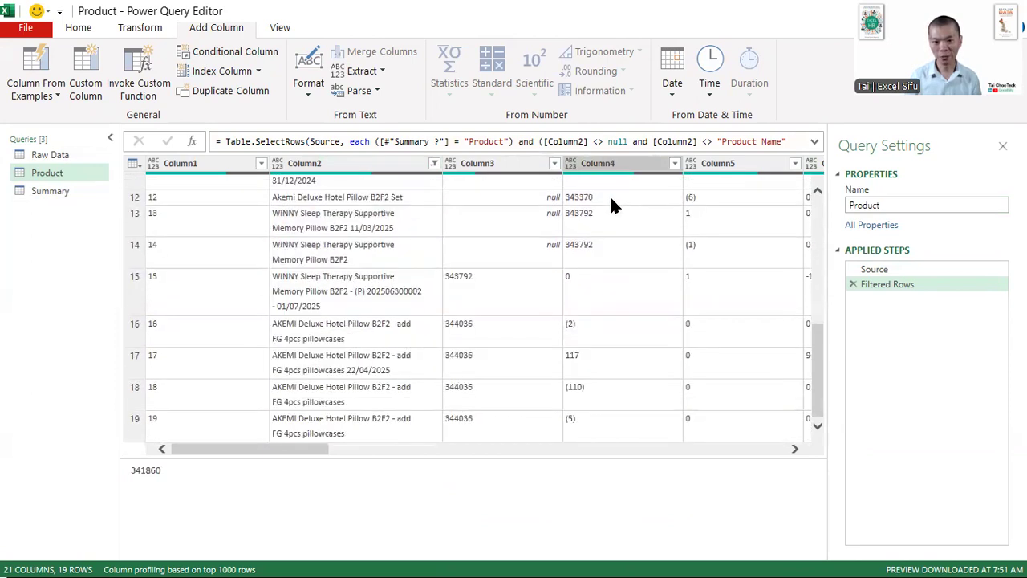
pyautogui.click(496, 278)
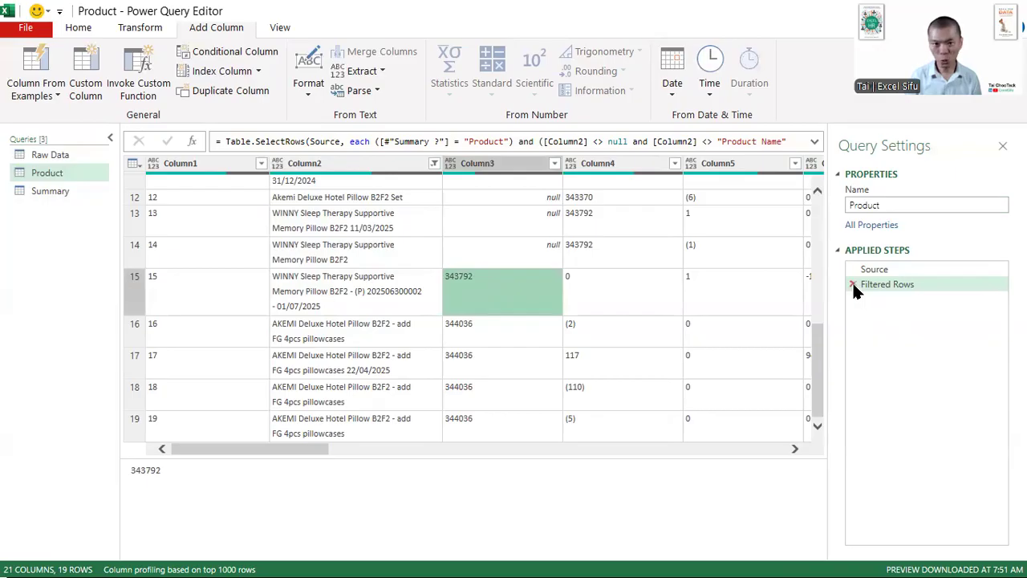
# - Remove the condition excluding "Product Name" in Column2 from the Filtered Rows formula
pyautogui.click(815, 142)
pyautogui.click(781, 156)
pyautogui.click(632, 142)
pyautogui.hotkey('shift', 'End')
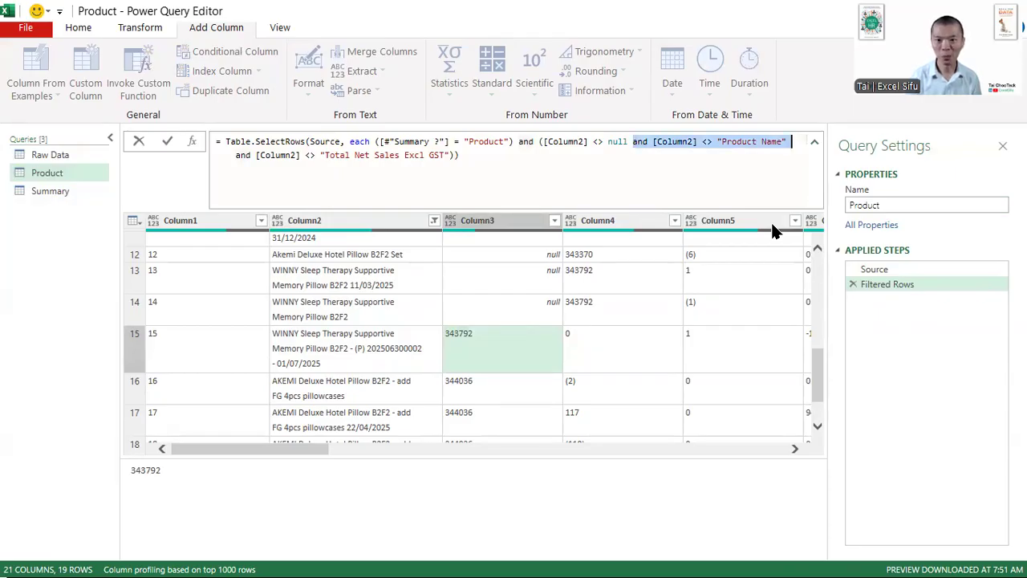
pyautogui.press('Delete')
pyautogui.press('Return')
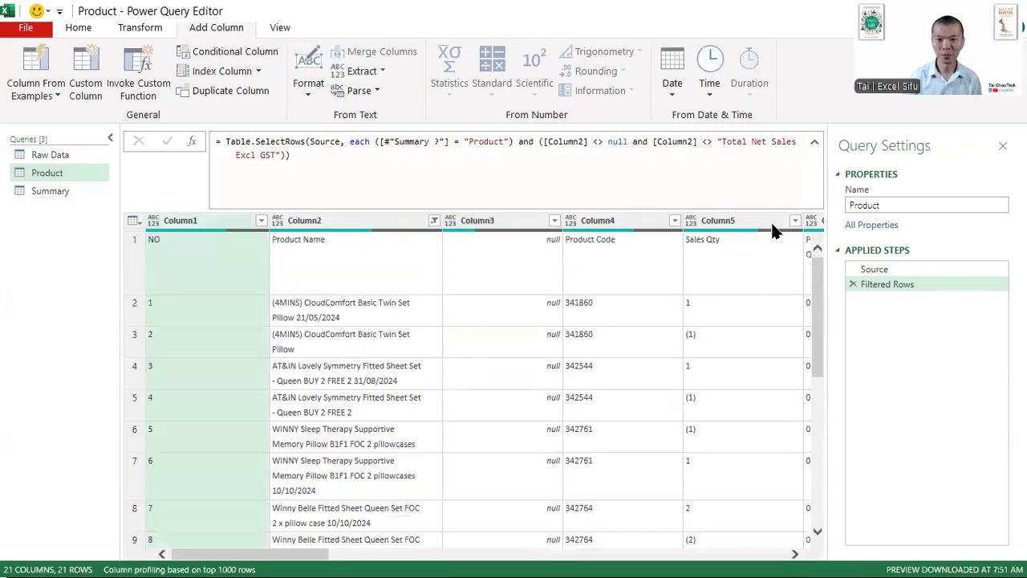
pyautogui.click(815, 147)
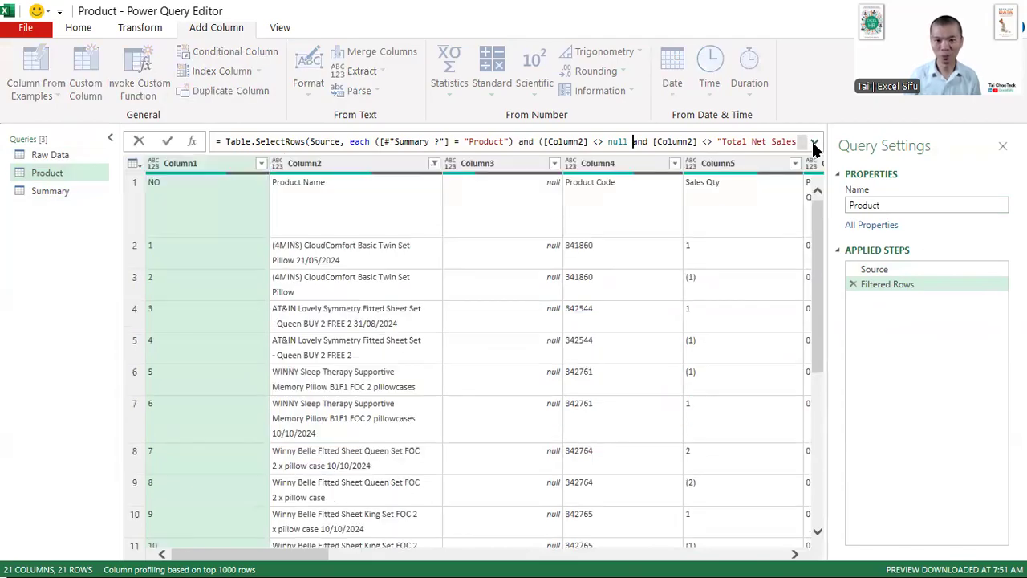
pyautogui.click(544, 212)
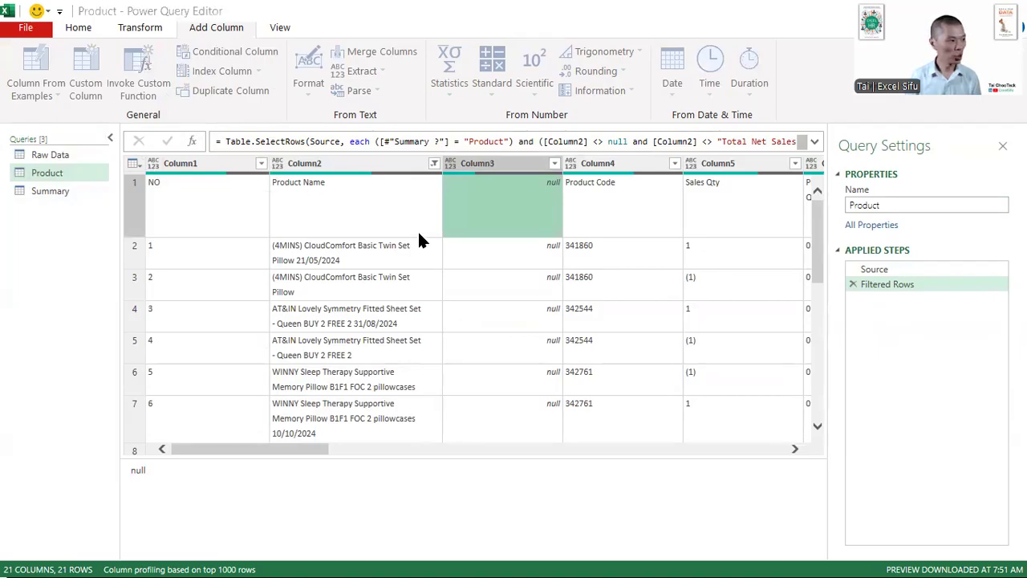
# - Start a conditional column named Product Code with the condition that Column3 equals null
pyautogui.write('Product Code')
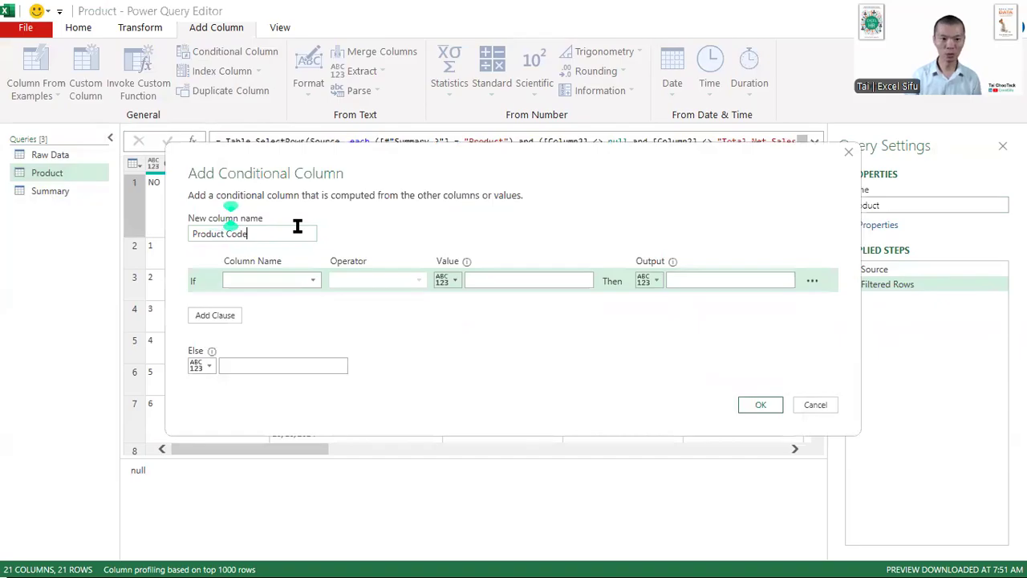
pyautogui.moveTo(324, 166); pyautogui.dragTo(360, 263)
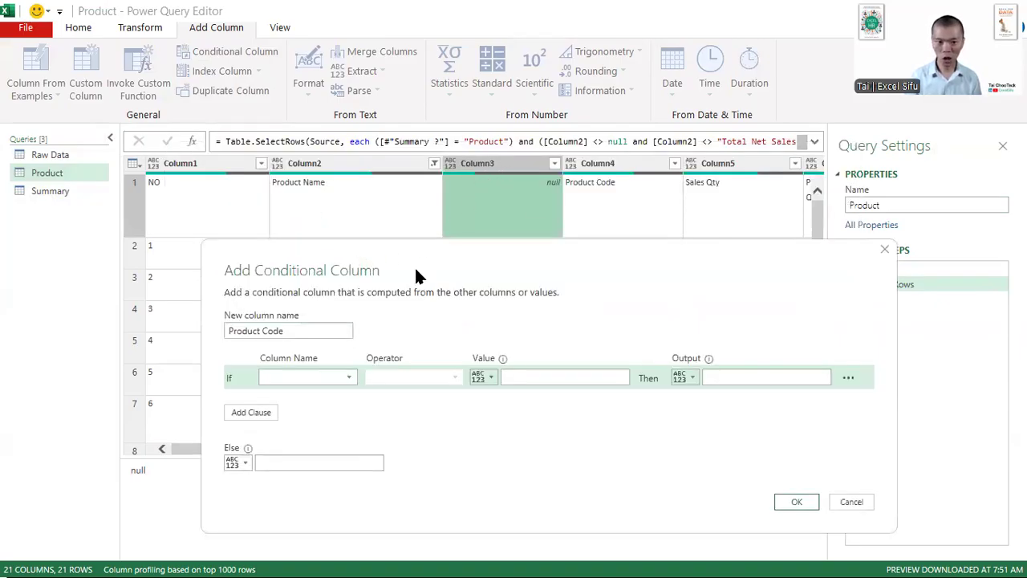
pyautogui.click(333, 377)
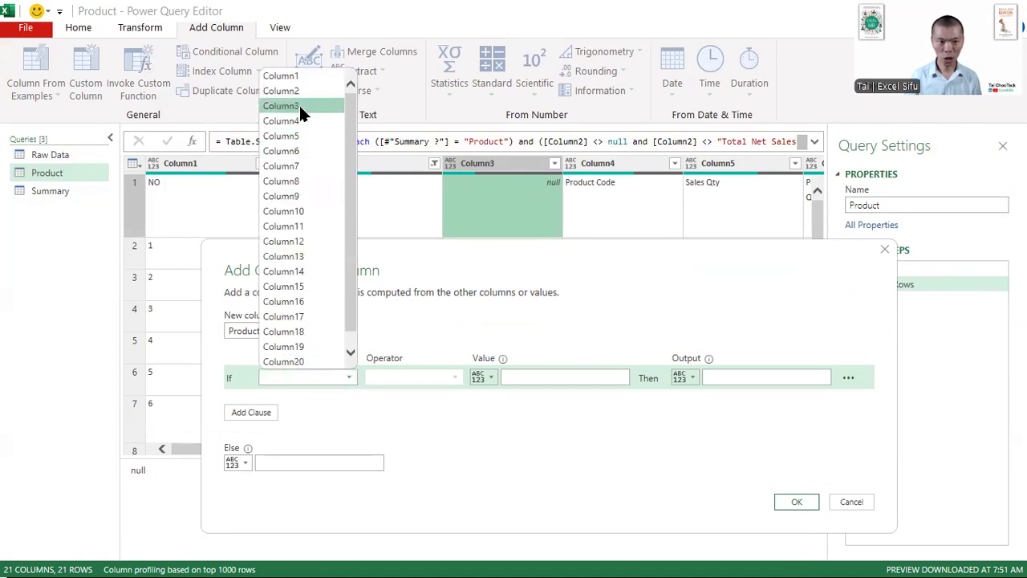
pyautogui.click(298, 103)
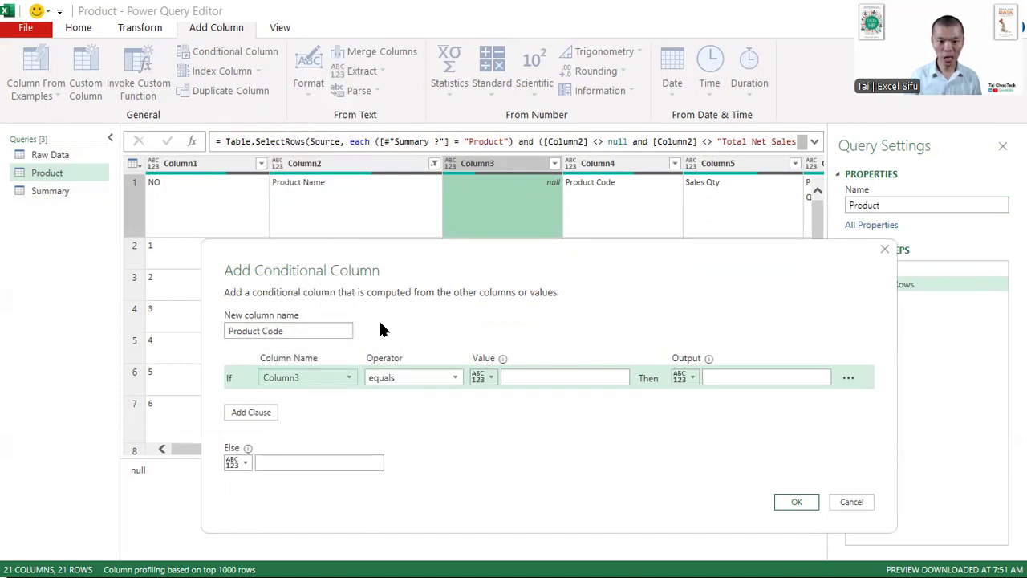
pyautogui.click(564, 377)
pyautogui.write('null')
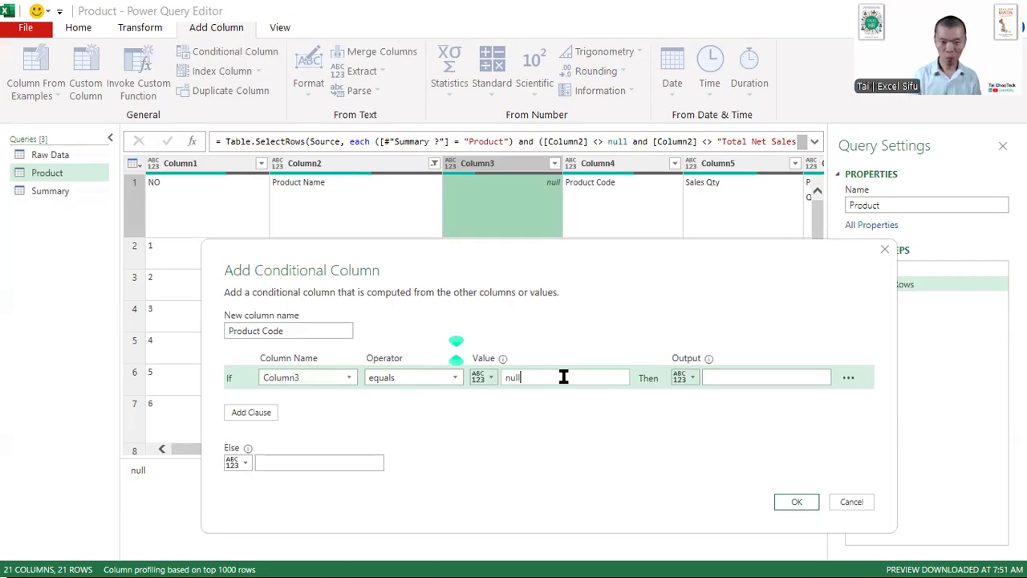
# - Make the condition's output a column reference and choose Column4
pyautogui.click(682, 377)
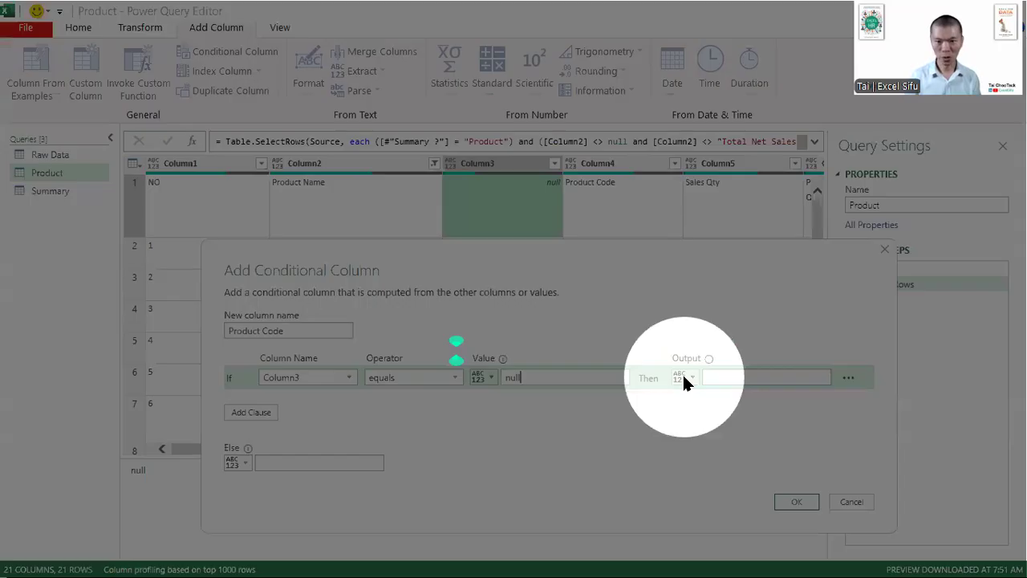
pyautogui.click(682, 376)
pyautogui.click(684, 407)
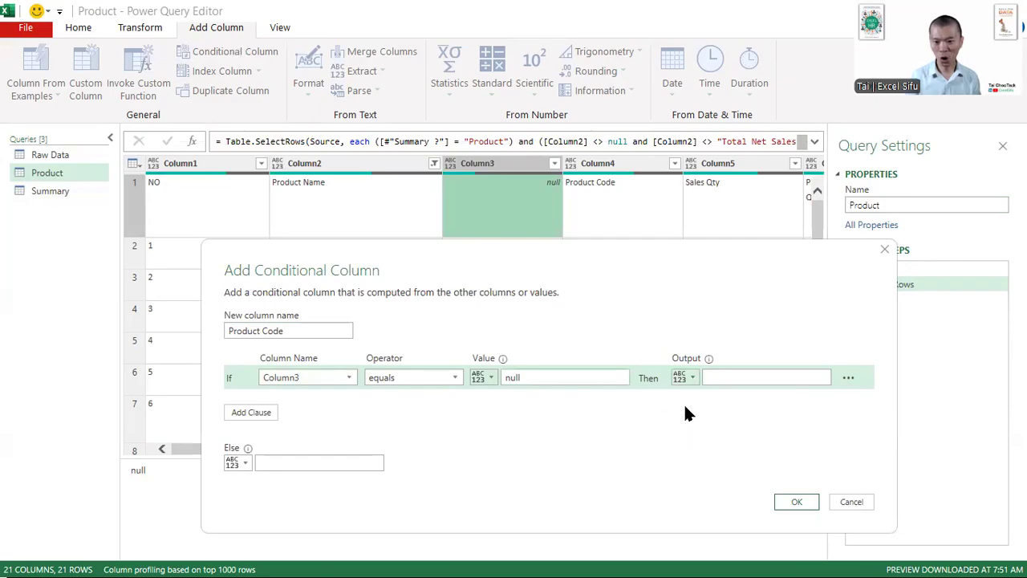
pyautogui.click(719, 378)
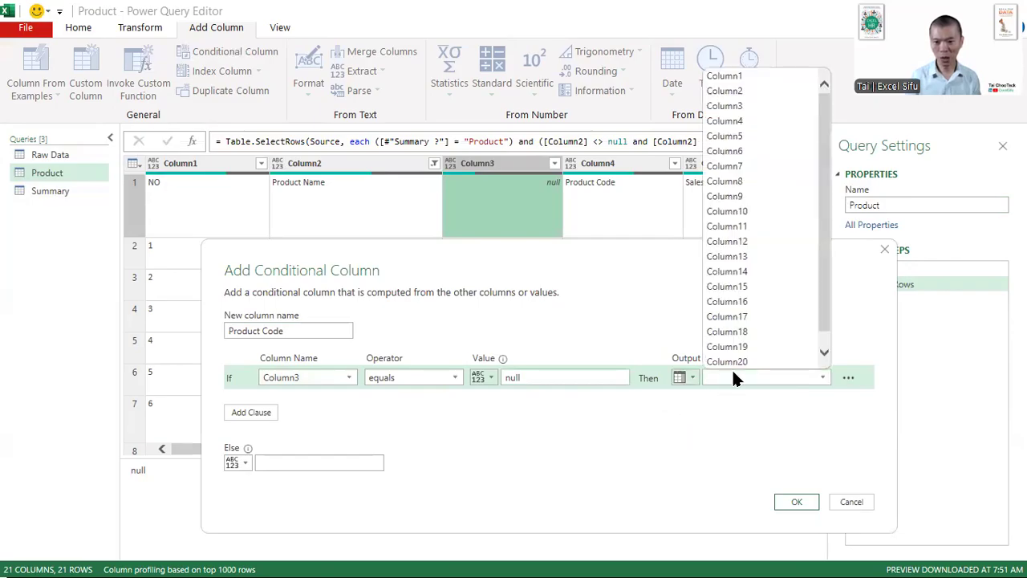
pyautogui.click(749, 120)
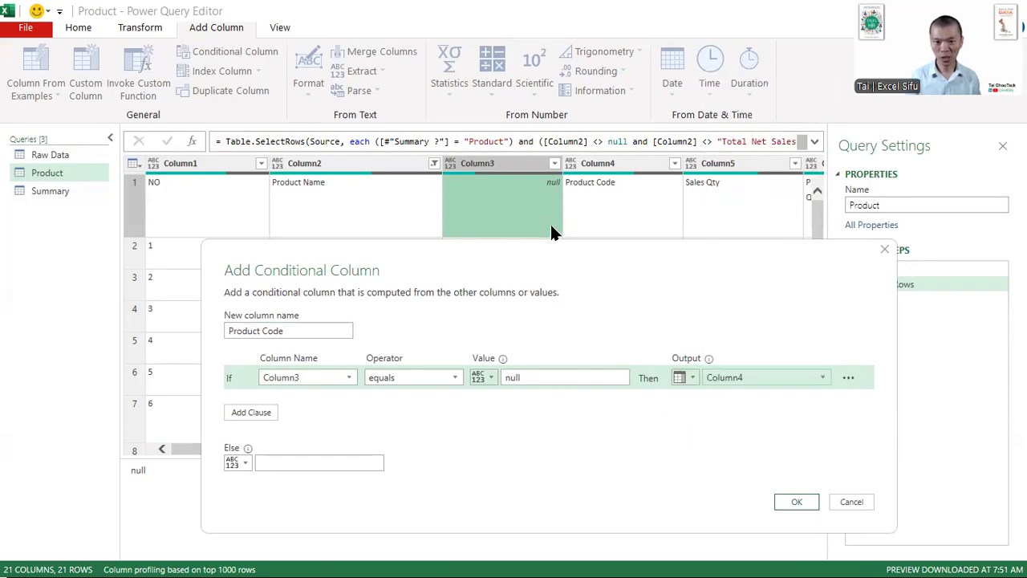
# - Use Column3 as the Else output, create the Product Code column, and check its codes against the source columns
pyautogui.moveTo(535, 260); pyautogui.dragTo(532, 364)
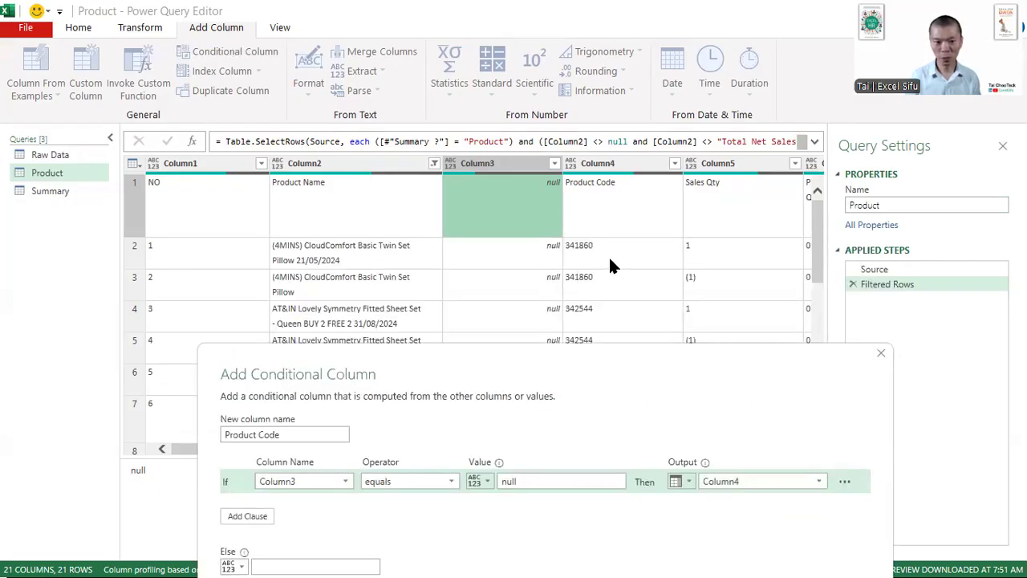
pyautogui.moveTo(579, 353); pyautogui.dragTo(518, 251)
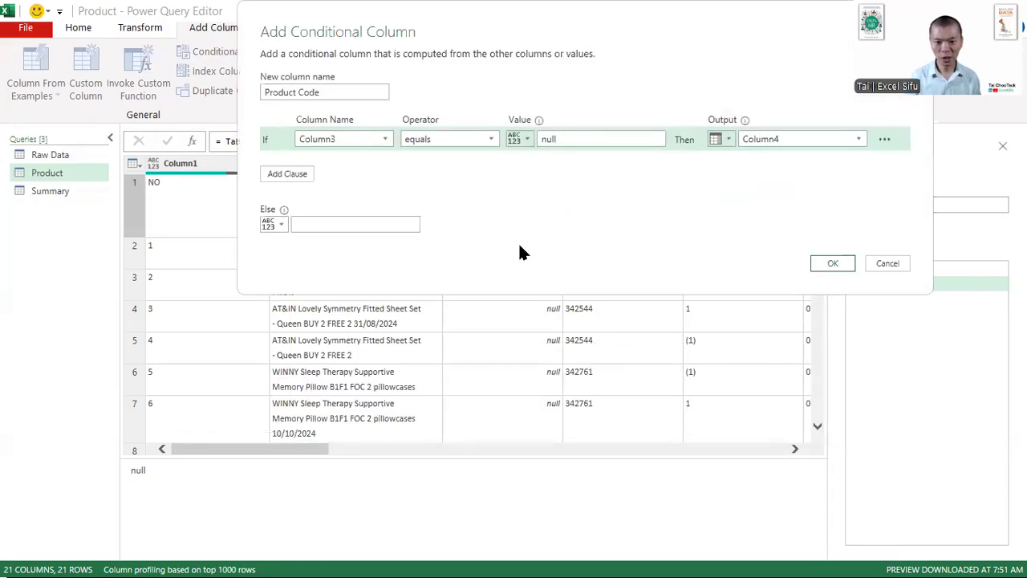
pyautogui.click(270, 225)
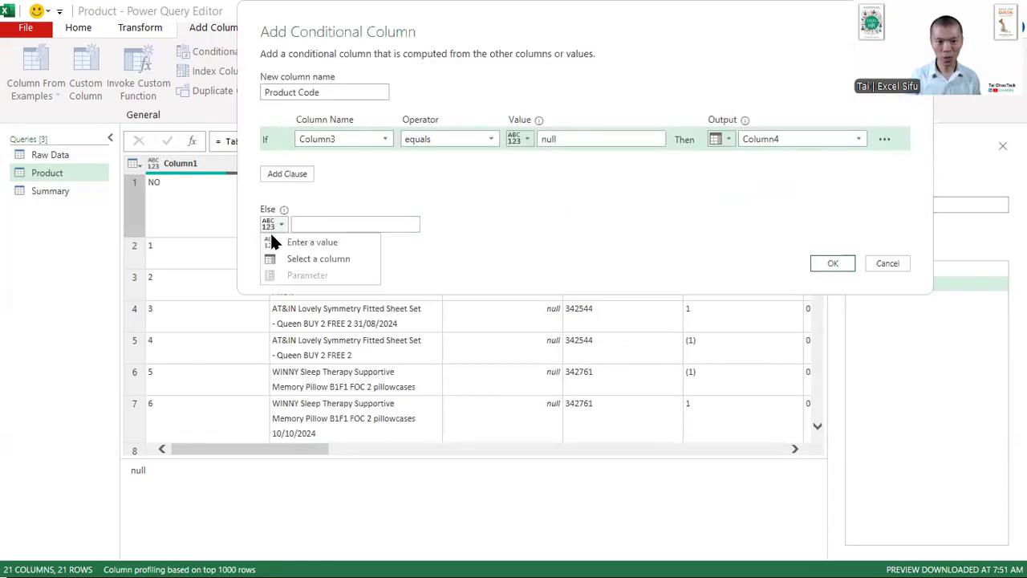
pyautogui.click(281, 258)
pyautogui.click(313, 225)
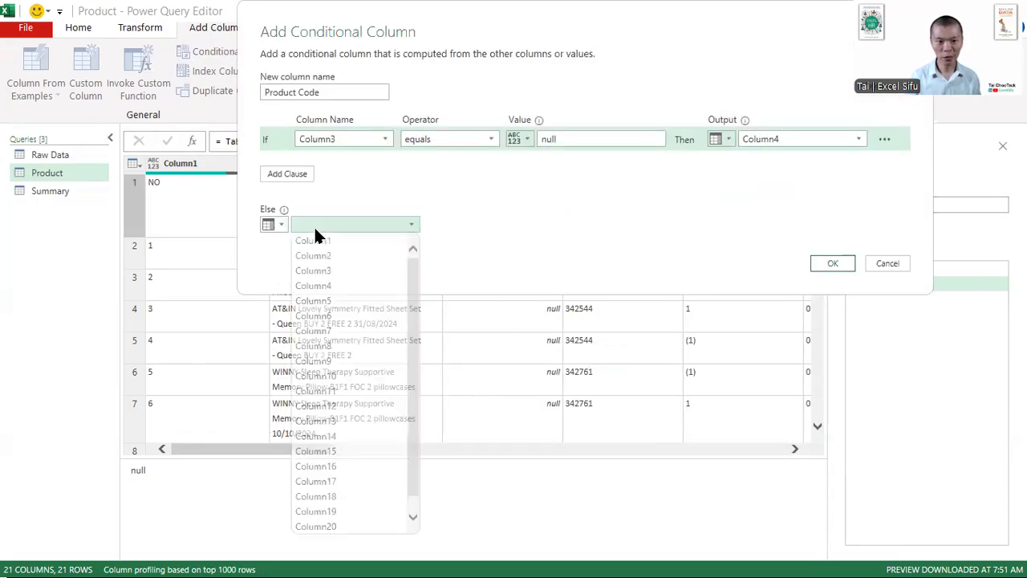
pyautogui.click(336, 273)
pyautogui.click(818, 265)
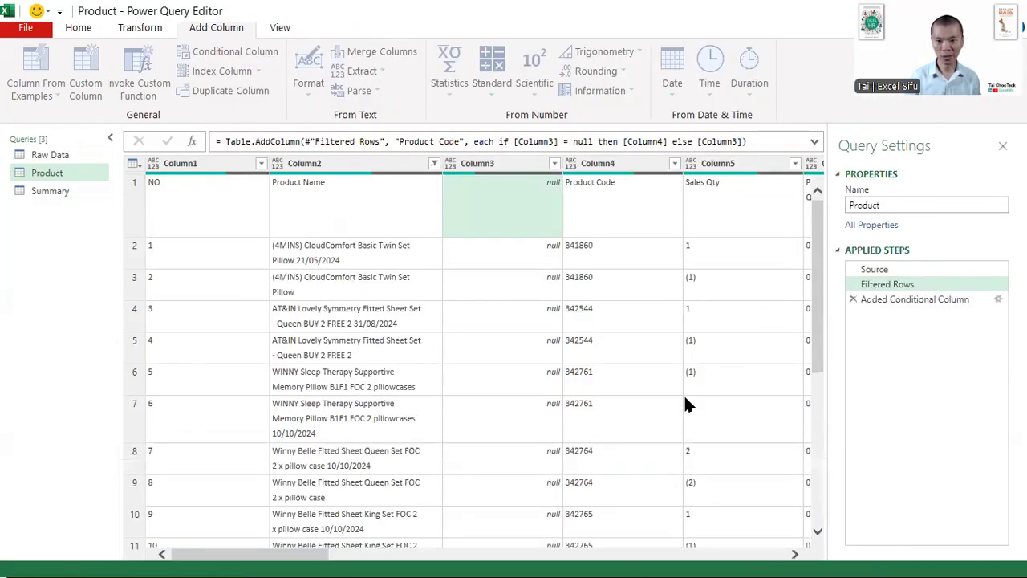
pyautogui.scroll(-5, 763, 264)
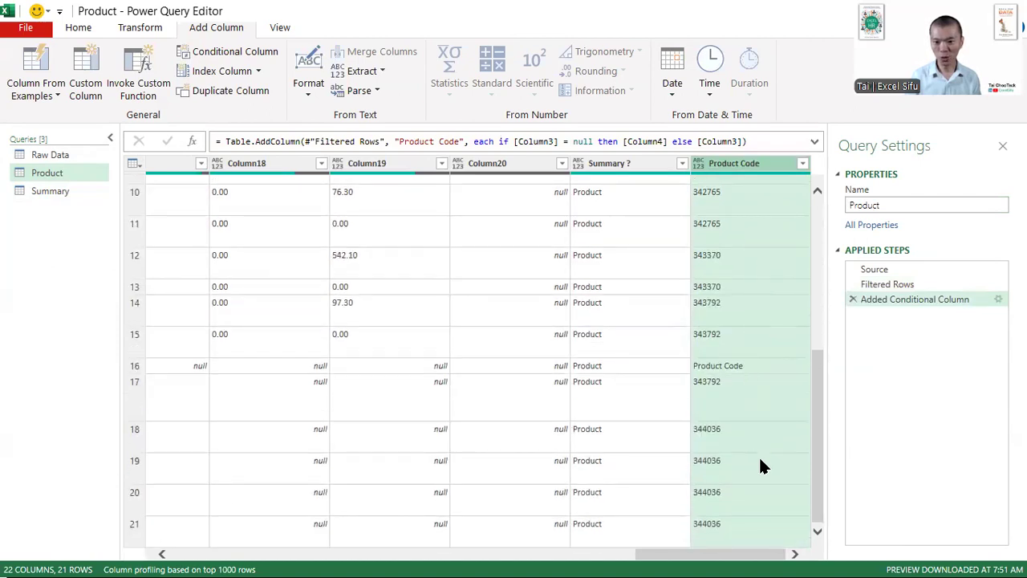
pyautogui.scroll(5, 759, 462)
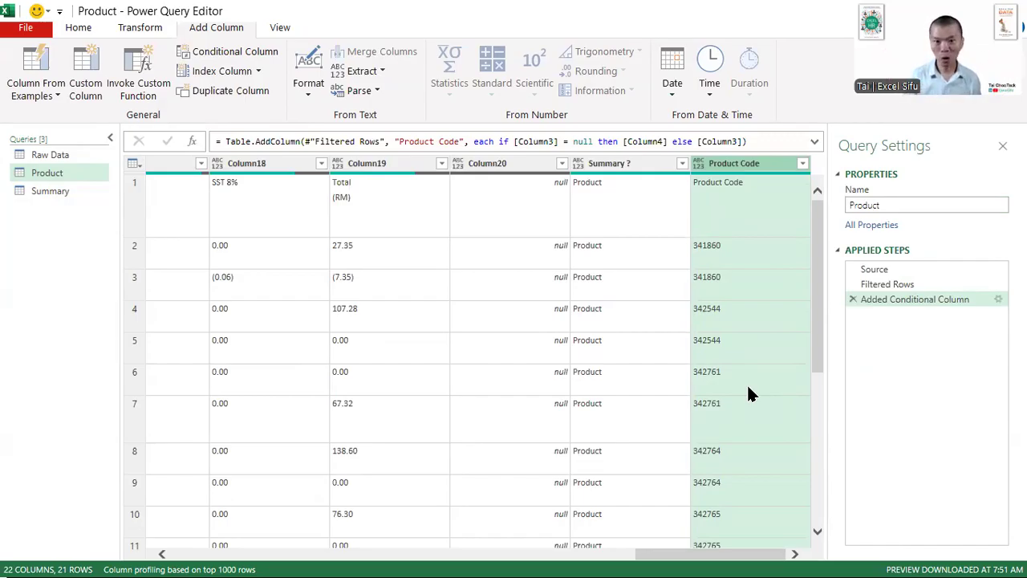
pyautogui.moveTo(698, 553); pyautogui.dragTo(231, 522)
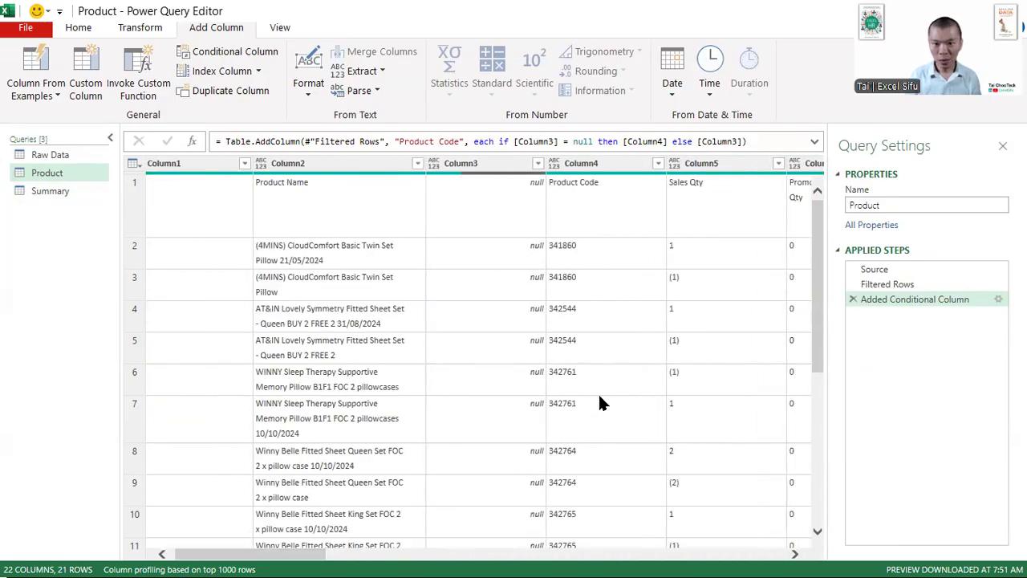
# - Compare the quantity values in Column4 and Column5, and start a conditional column named Sales Qty with the condition that Column3 equals null
pyautogui.scroll(-5, 716, 339)
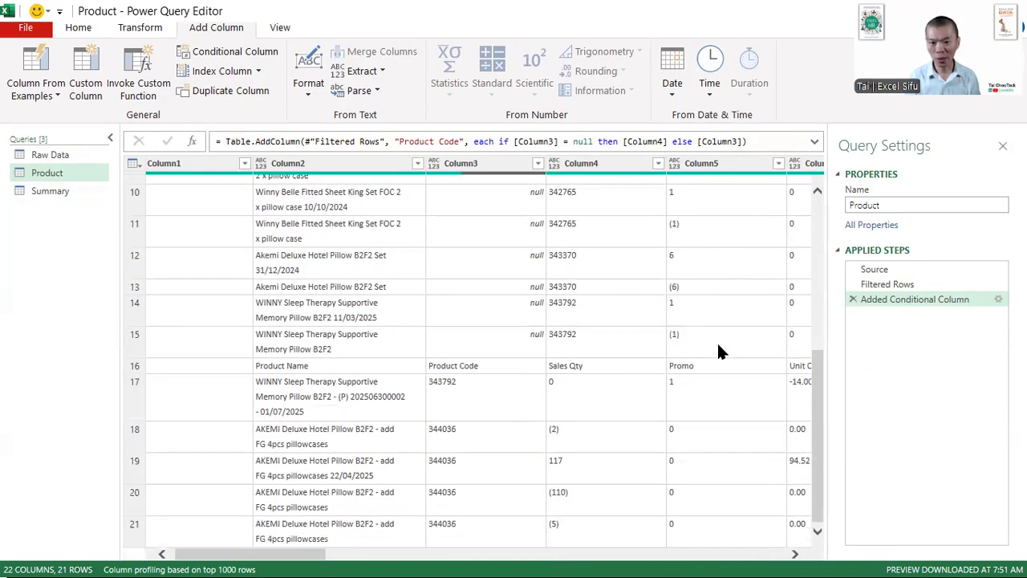
pyautogui.scroll(5, 716, 341)
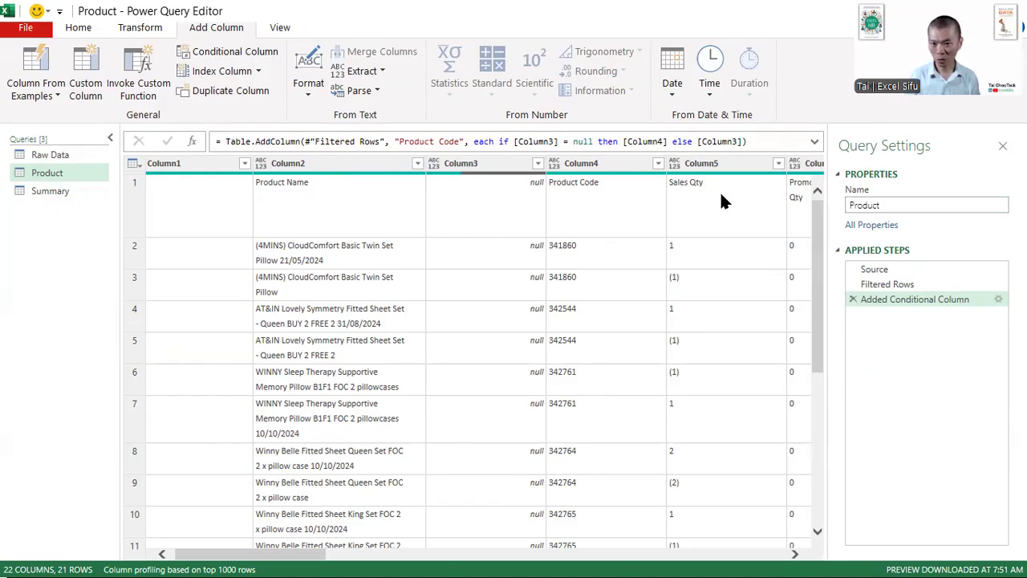
pyautogui.scroll(-5, 720, 196)
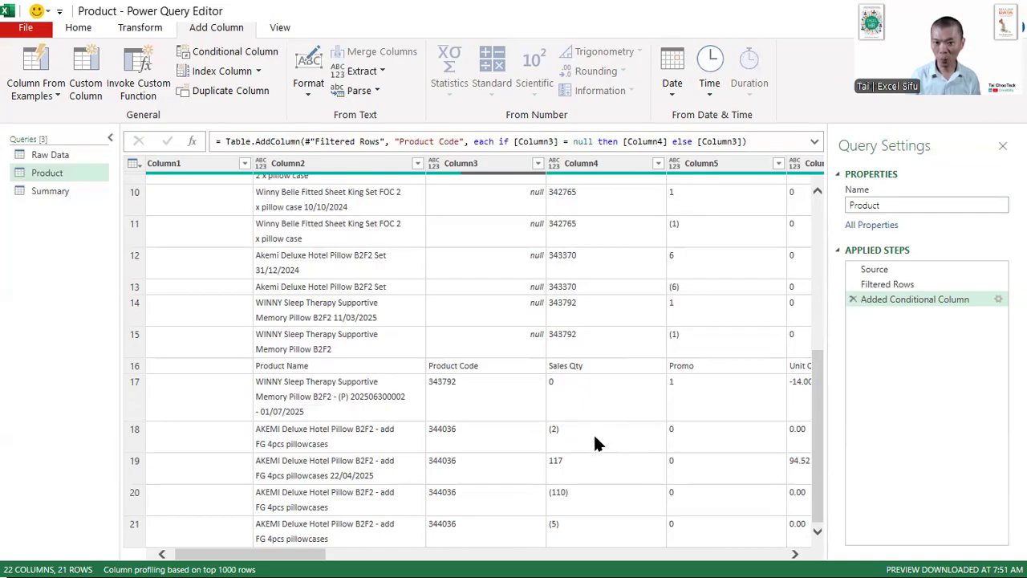
pyautogui.click(237, 52)
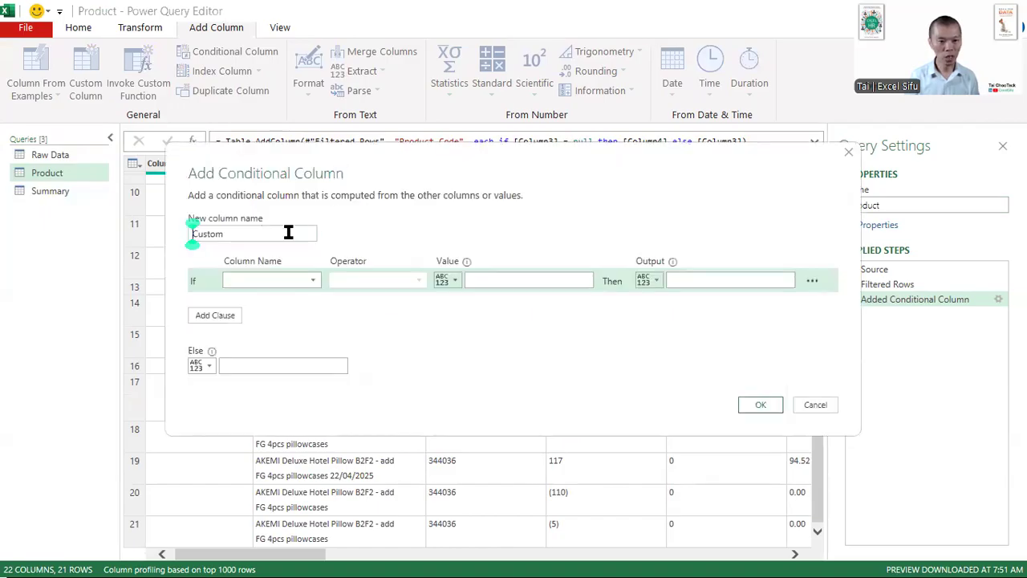
pyautogui.doubleClick(288, 234)
pyautogui.write('Sales Qty')
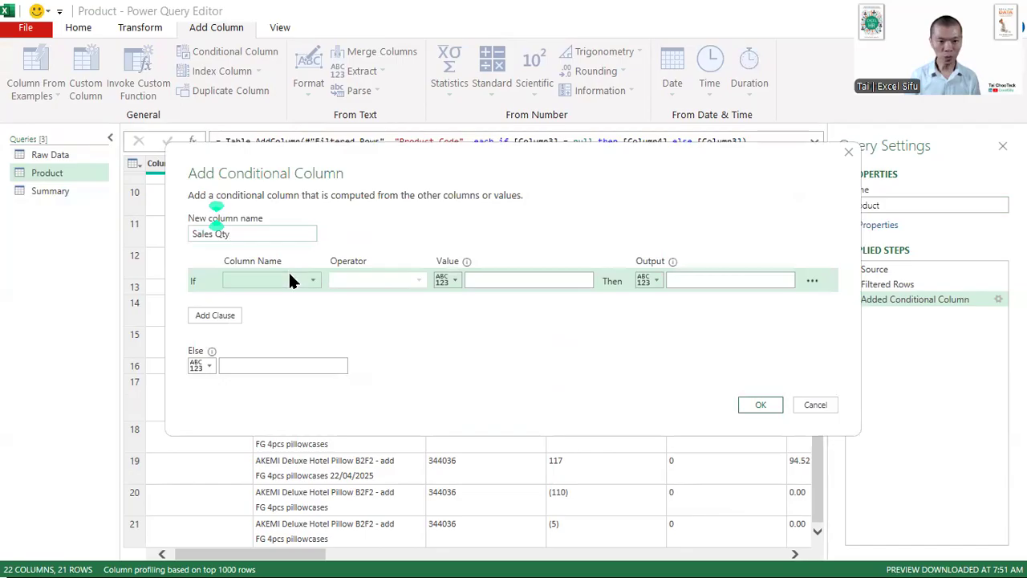
pyautogui.click(288, 275)
pyautogui.click(270, 327)
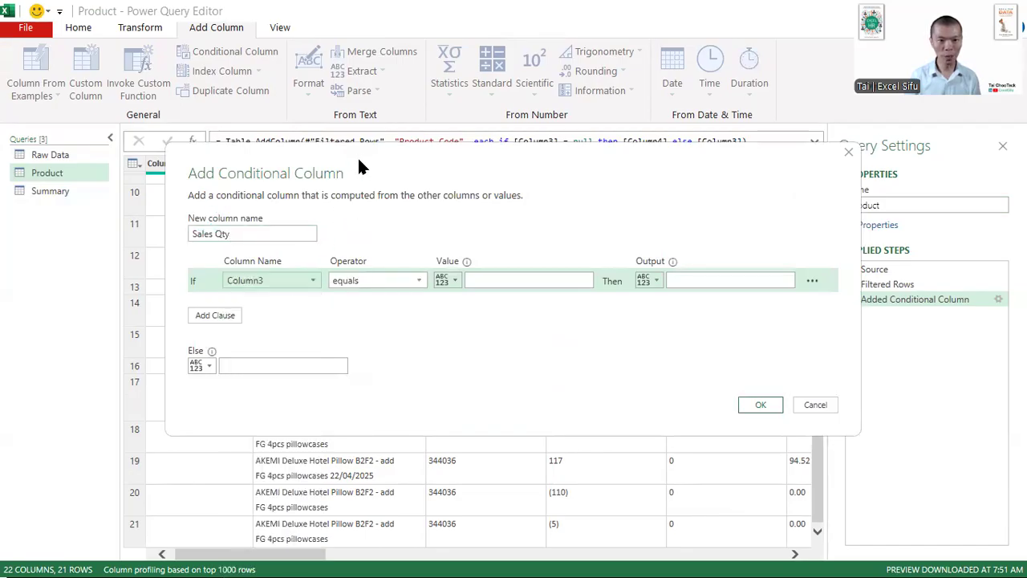
pyautogui.moveTo(358, 166); pyautogui.dragTo(369, 270)
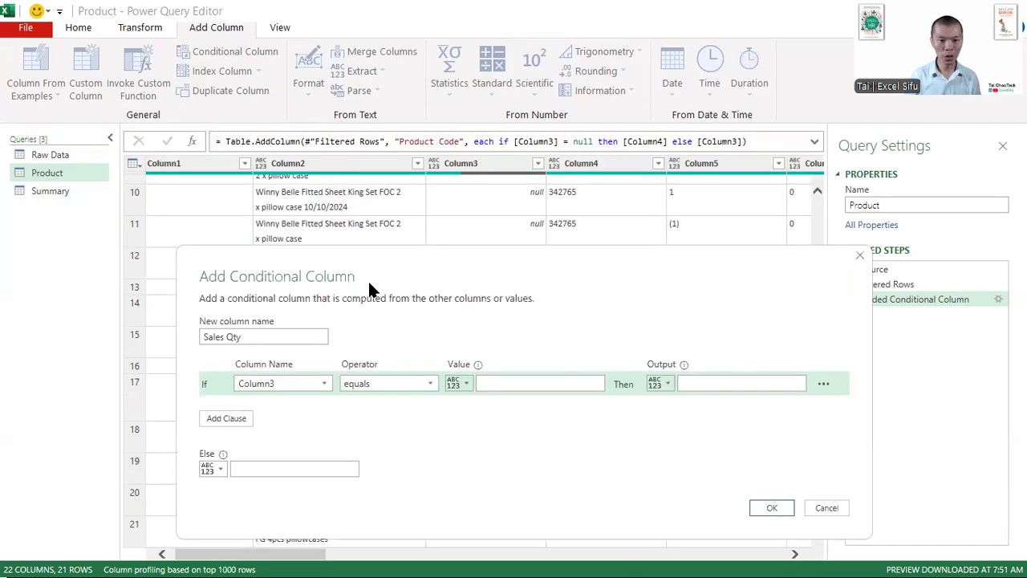
pyautogui.click(512, 383)
pyautogui.write('null')
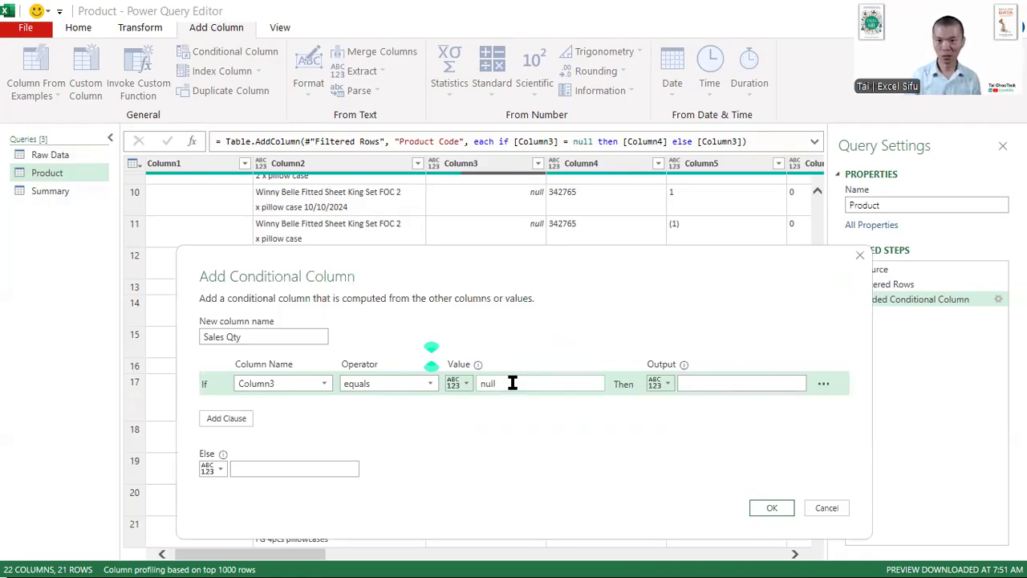
# - Make the Sales Qty condition's output a column reference and choose Column5
pyautogui.click(657, 383)
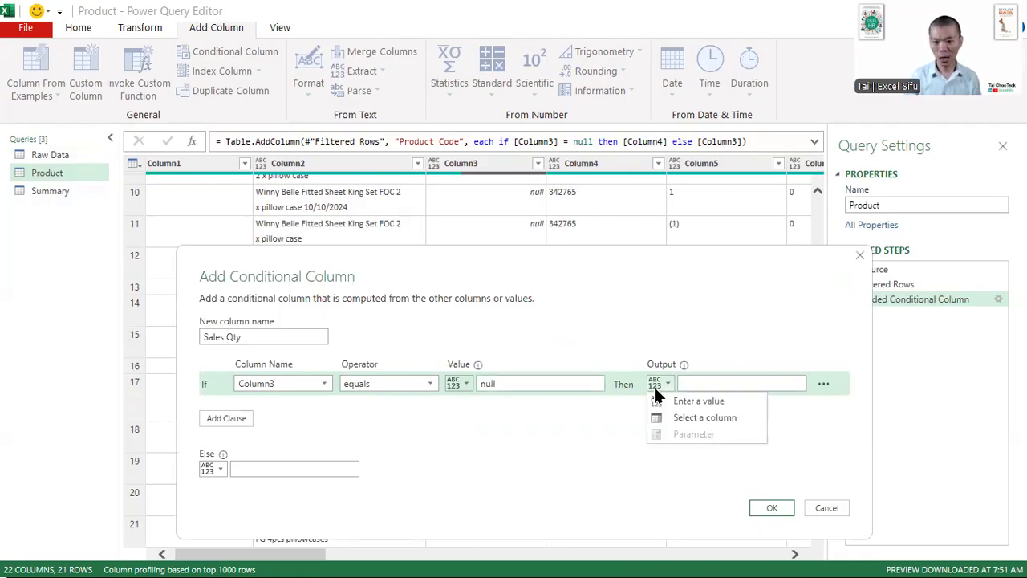
pyautogui.click(663, 414)
pyautogui.click(689, 382)
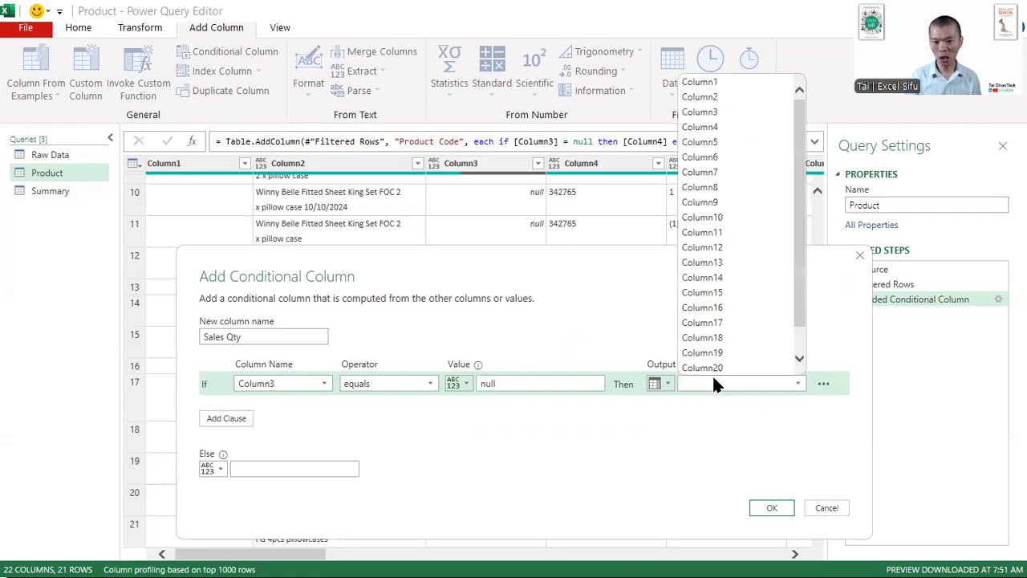
pyautogui.click(717, 143)
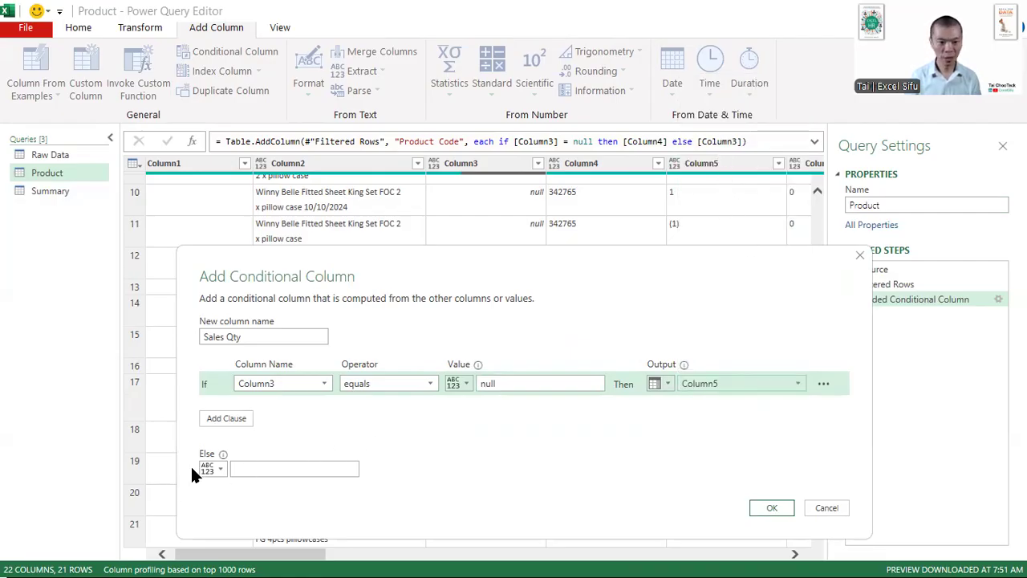
# - Use Column4 as the Else output, create the Sales Qty column, and check its quantities down to the last rows
pyautogui.click(219, 468)
pyautogui.click(257, 502)
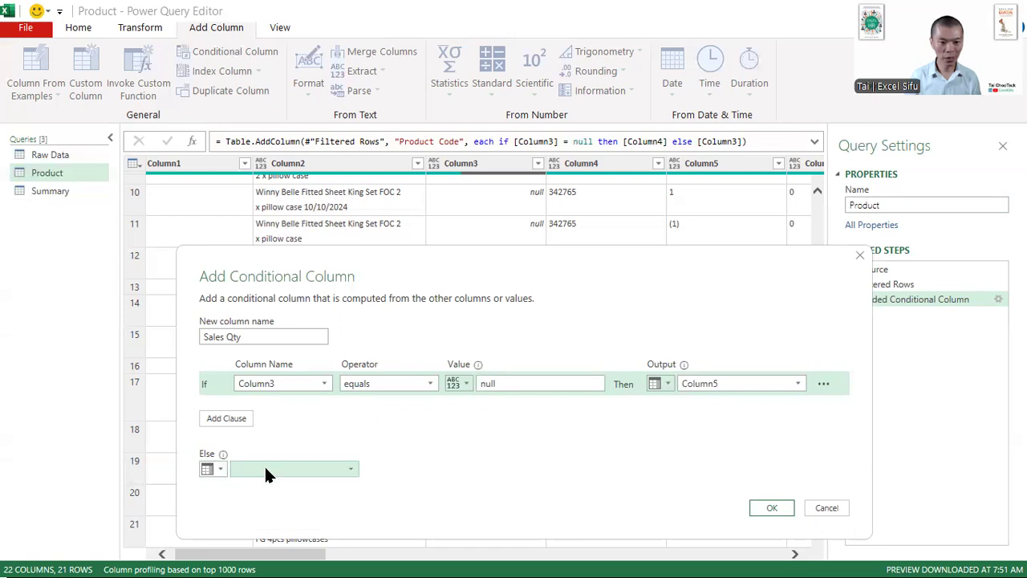
pyautogui.click(265, 465)
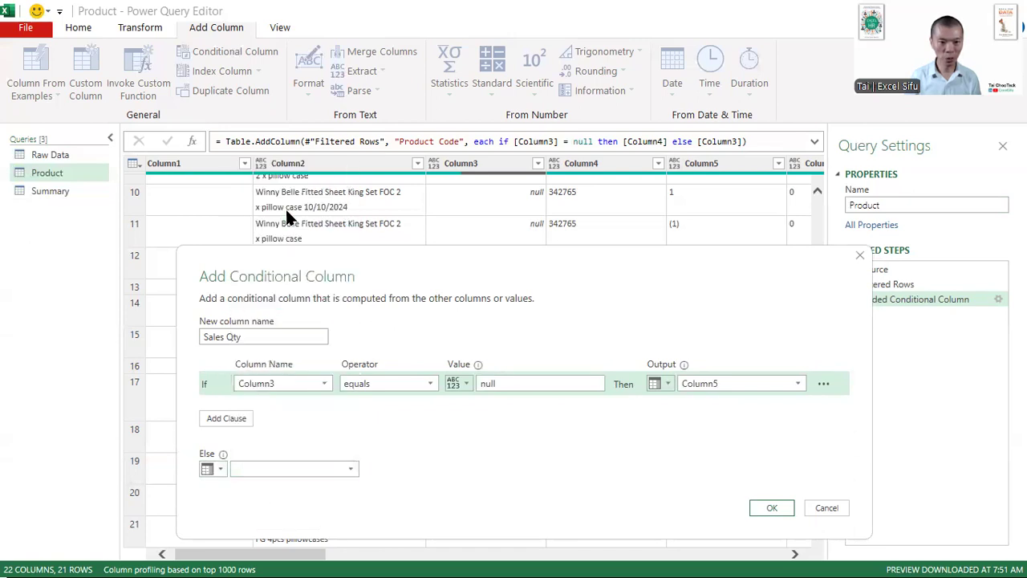
pyautogui.click(285, 208)
pyautogui.click(764, 507)
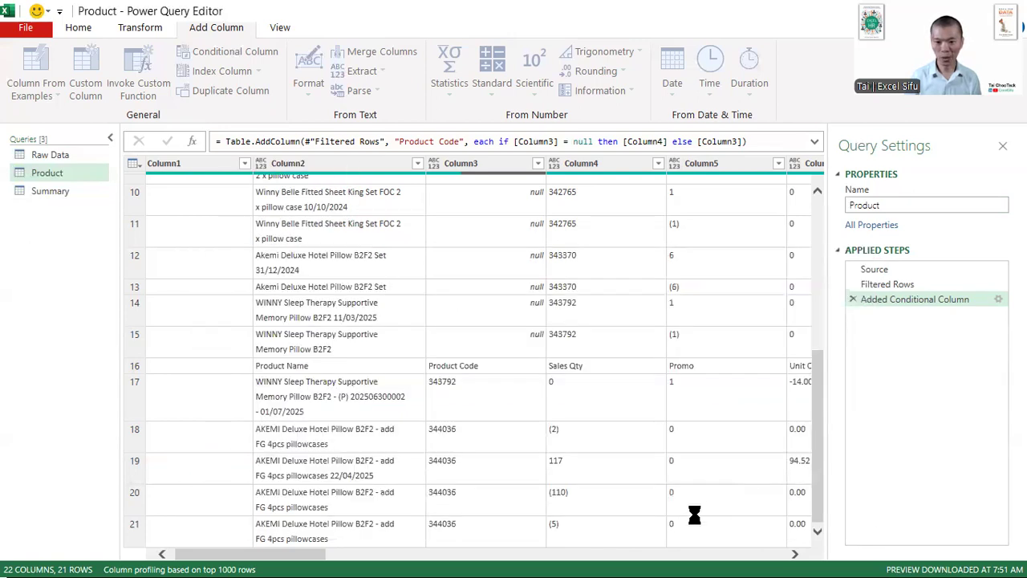
pyautogui.scroll(-5, 747, 272)
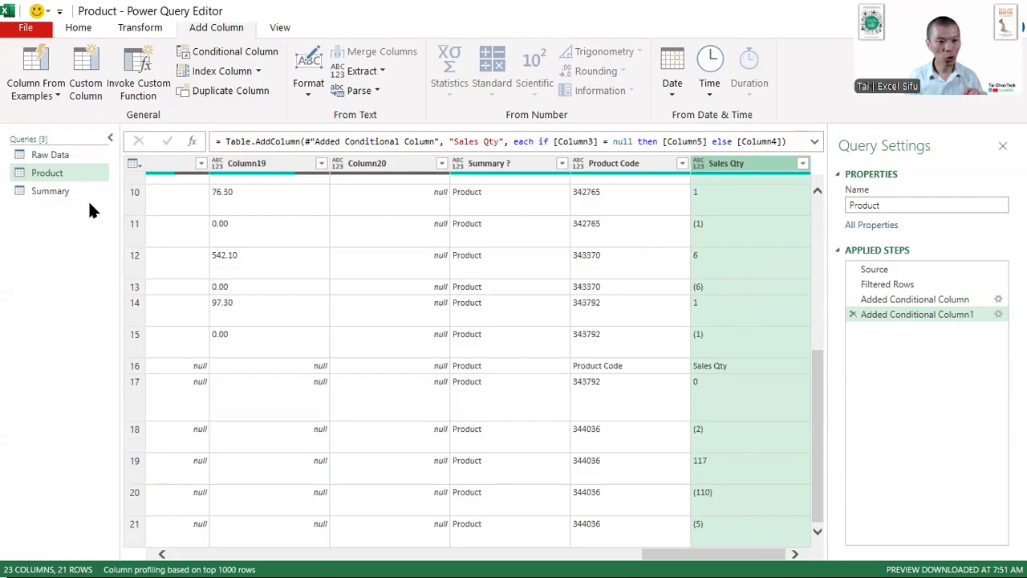
# - Filter the Summary query's "Summary ?" column to keep only the Summary rows, excluding Product
pyautogui.click(50, 192)
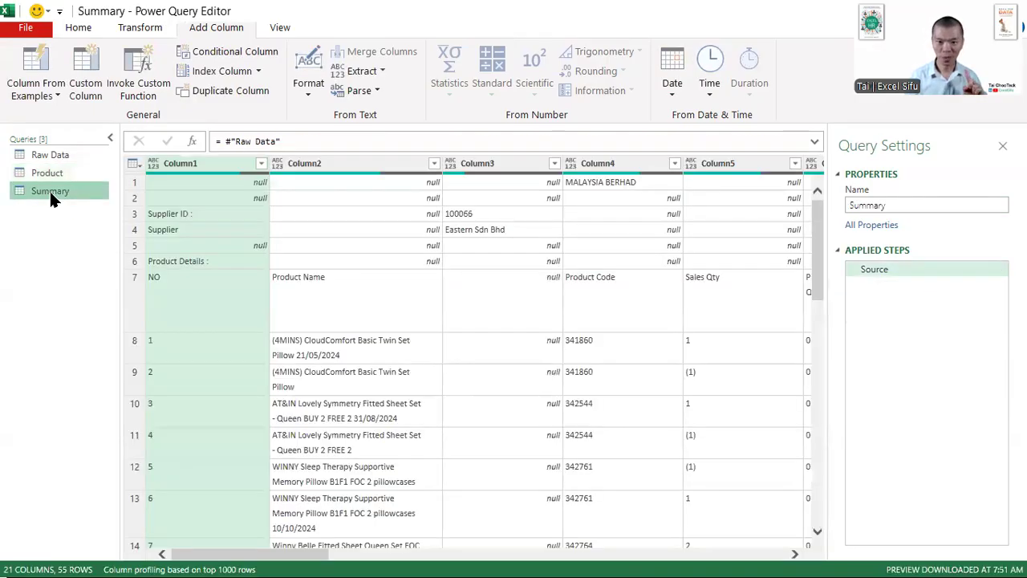
pyautogui.click(288, 549)
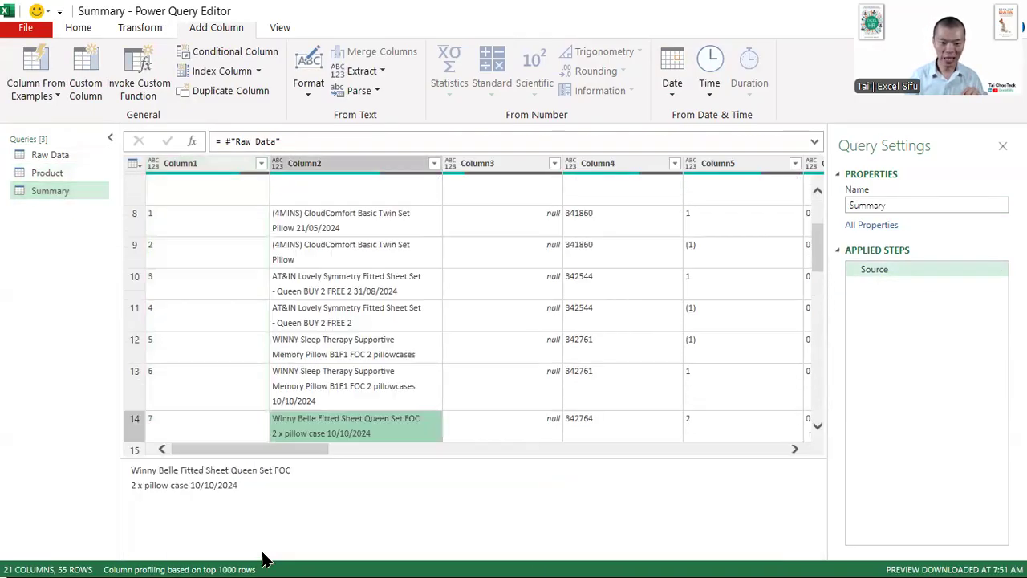
pyautogui.moveTo(260, 451); pyautogui.dragTo(783, 487)
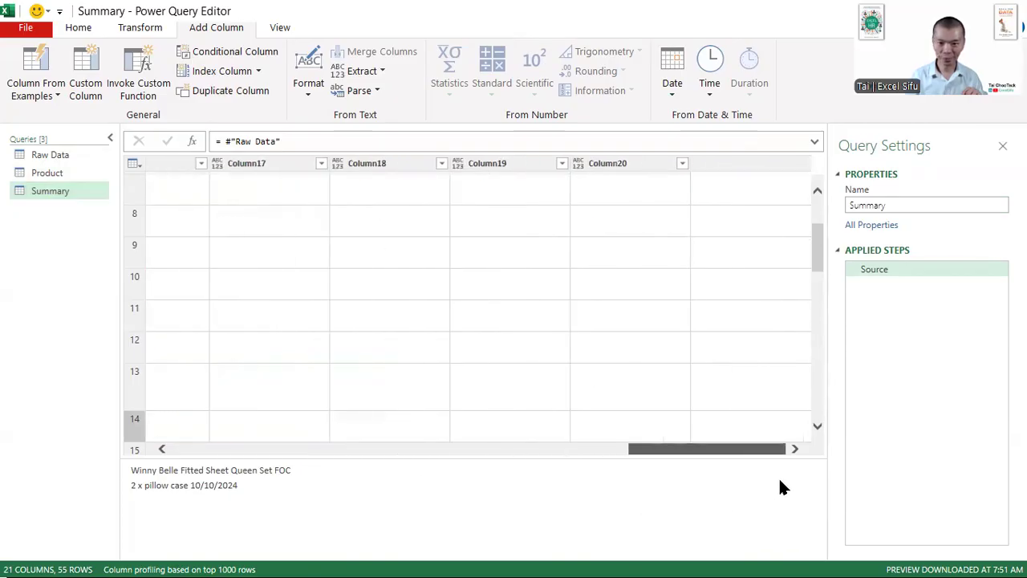
pyautogui.click(803, 165)
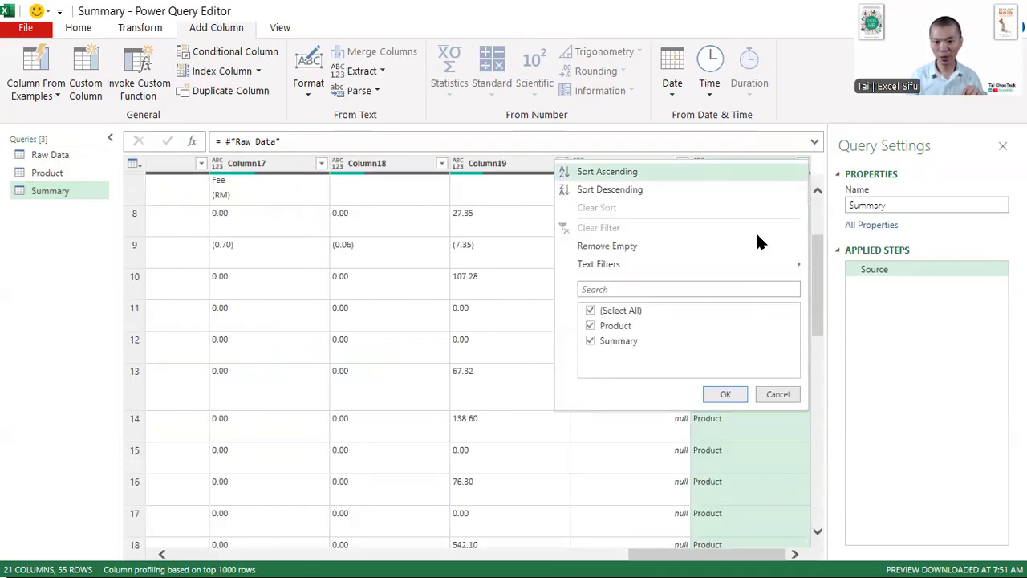
pyautogui.click(615, 325)
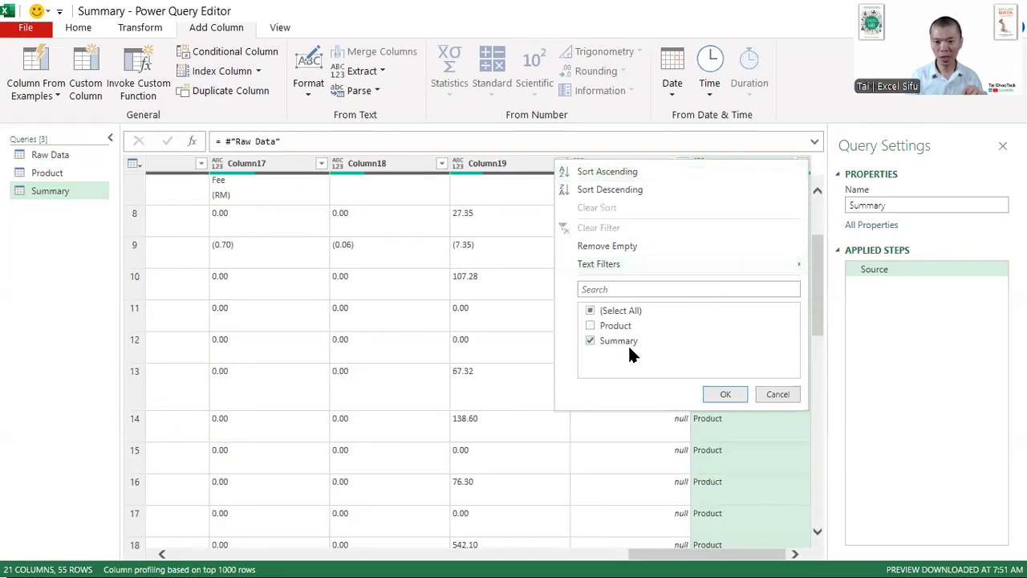
pyautogui.click(725, 394)
pyautogui.moveTo(715, 554); pyautogui.dragTo(247, 549)
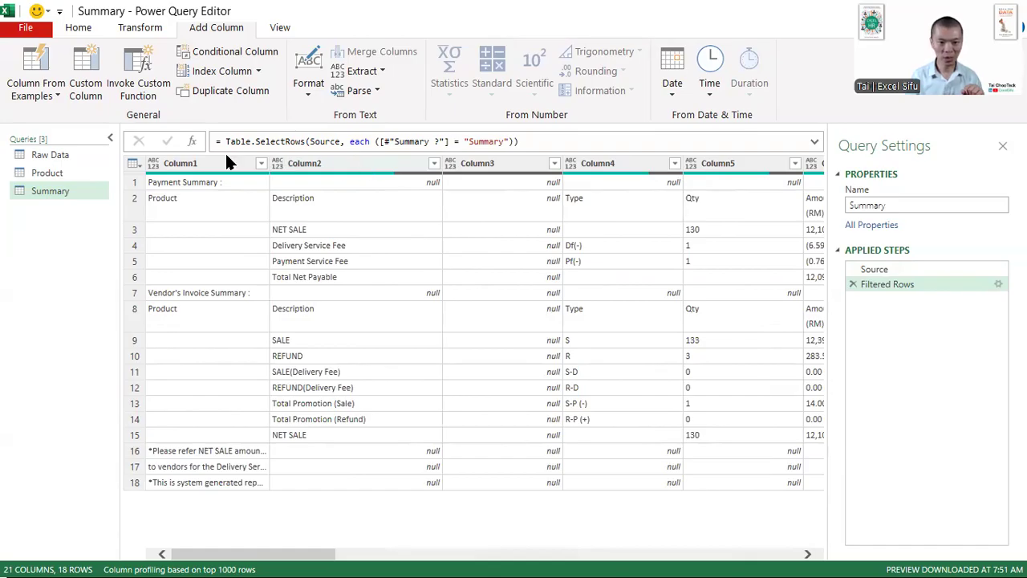
# - Keep only Column1, Column2, Column4, Column5 and Column6 in the Summary query, removing all other columns
pyautogui.click(513, 161)
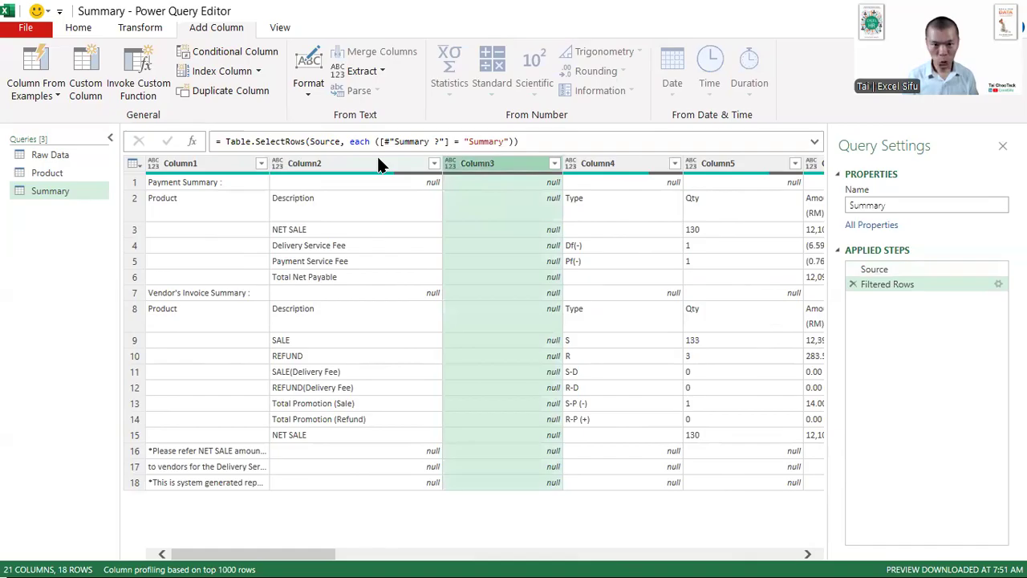
pyautogui.click(362, 161)
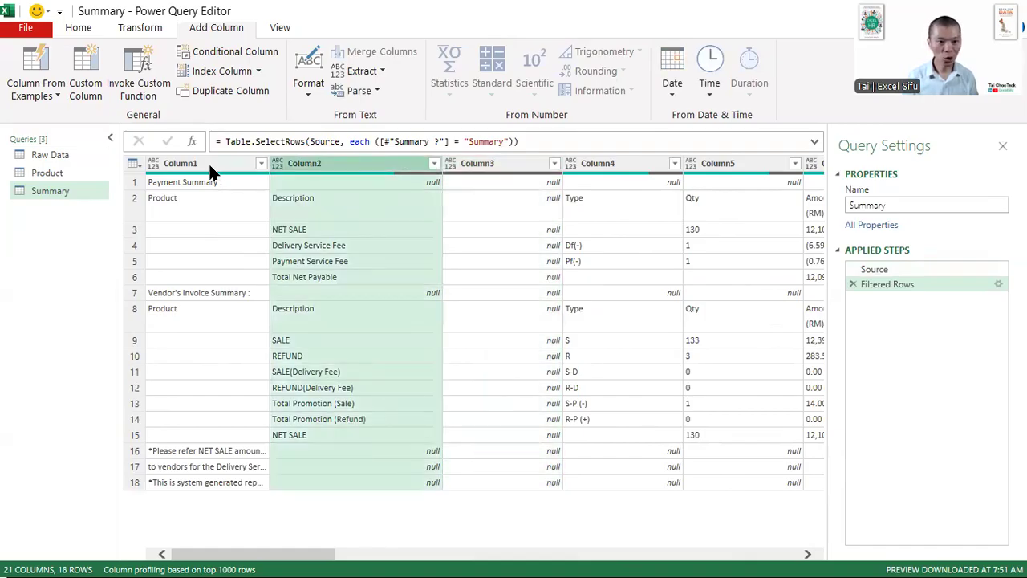
pyautogui.keyDown('ctrl'); pyautogui.click(634, 163); pyautogui.keyUp('ctrl')
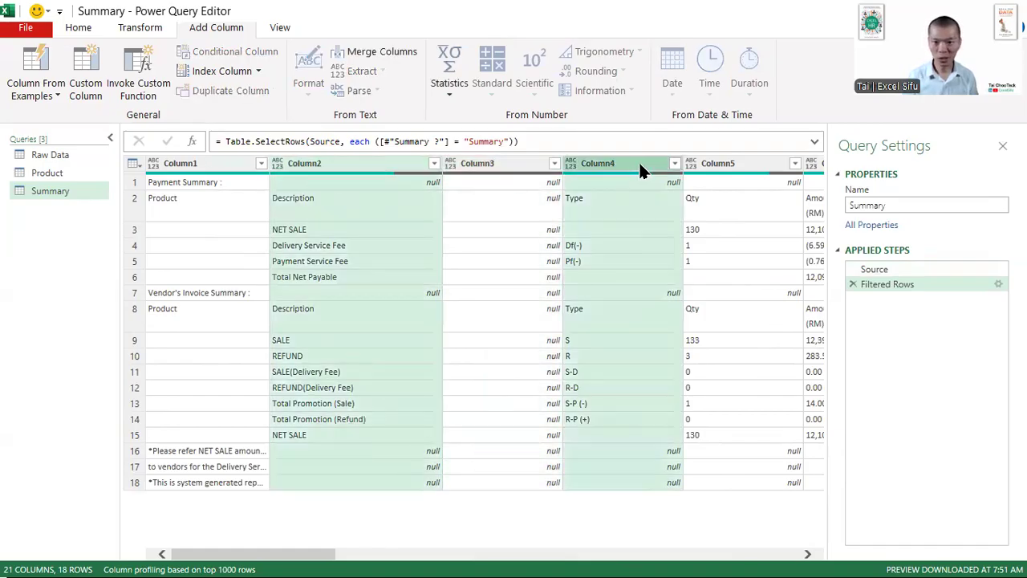
pyautogui.keyDown('ctrl'); pyautogui.click(753, 161); pyautogui.keyUp('ctrl')
pyautogui.click(808, 554)
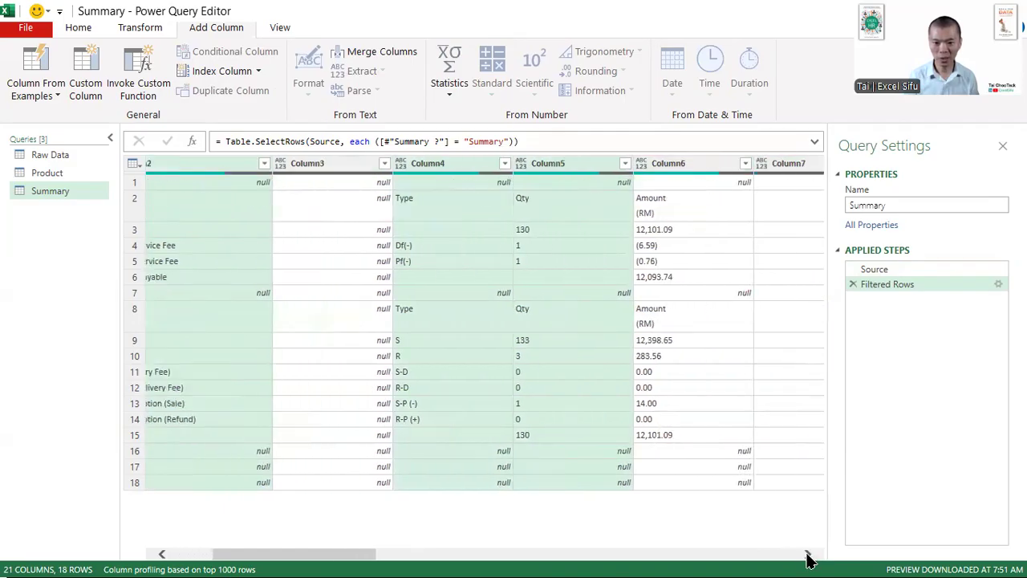
pyautogui.keyDown('ctrl'); pyautogui.click(583, 162); pyautogui.keyUp('ctrl')
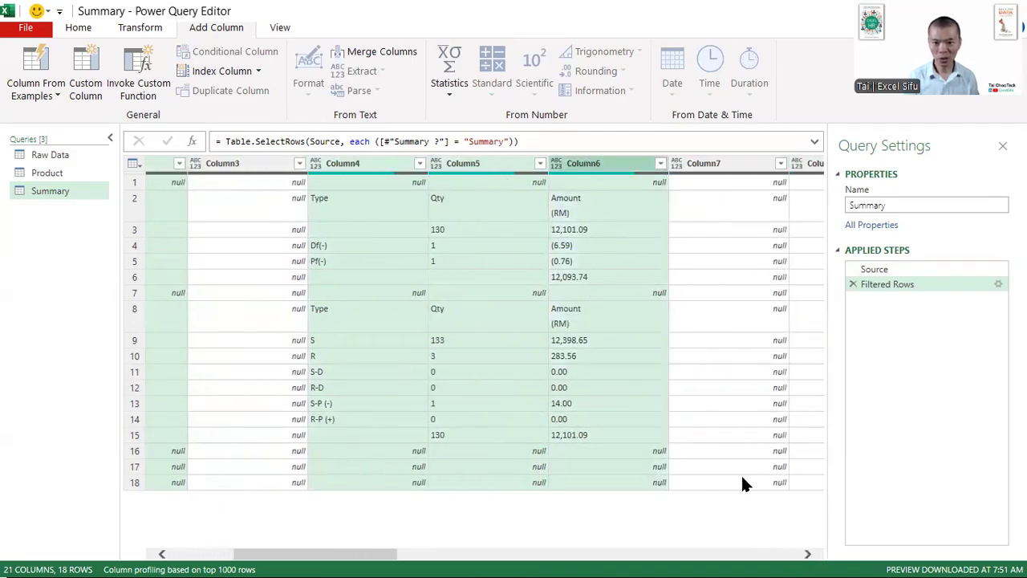
pyautogui.moveTo(332, 553); pyautogui.dragTo(170, 557)
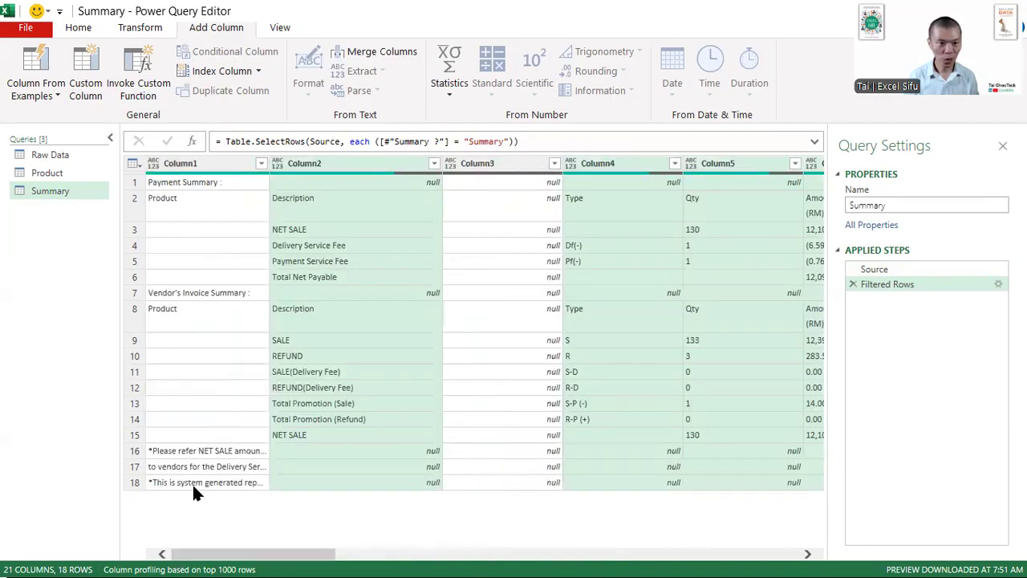
pyautogui.keyDown('ctrl'); pyautogui.click(212, 161); pyautogui.keyUp('ctrl')
pyautogui.rightClick(335, 157)
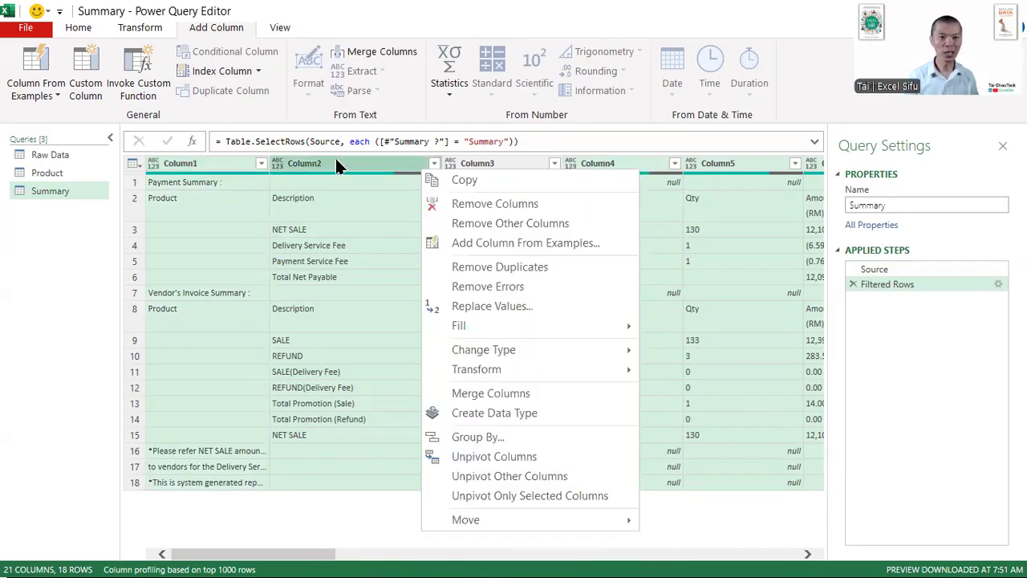
pyautogui.click(531, 223)
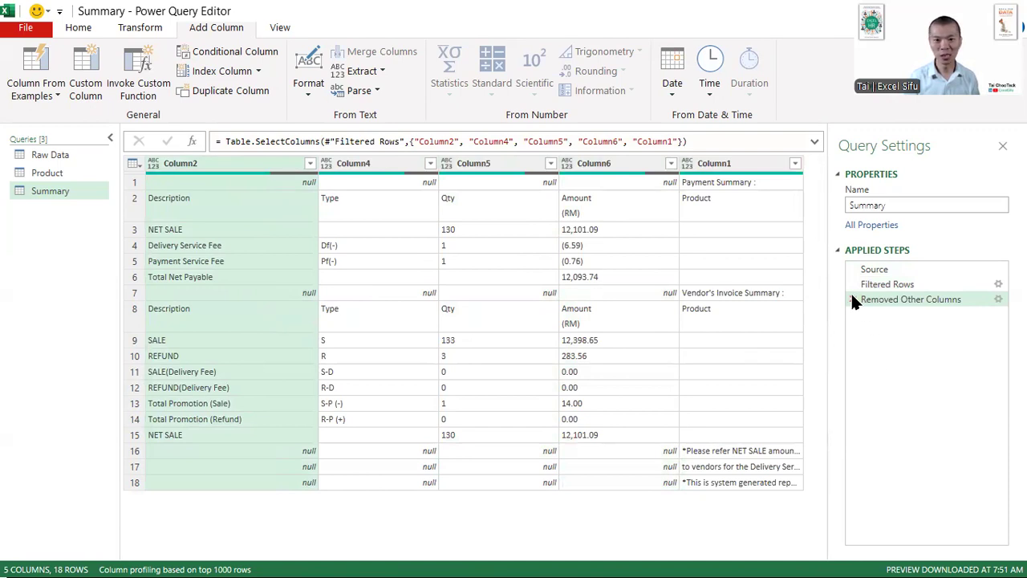
# - Edit the Removed Other Columns formula to move "Column1" from the end of the column list to before "Column2"
pyautogui.click(740, 141)
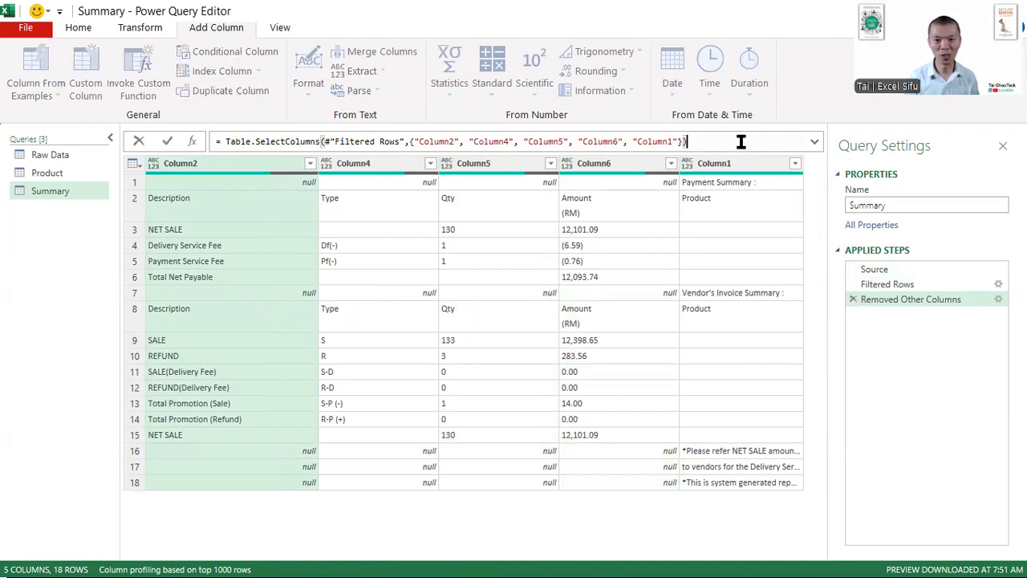
pyautogui.press('Left')
pyautogui.press('Left')
pyautogui.hotkey('shift', 'Left')
pyautogui.hotkey('shift', 'Left')
pyautogui.hotkey('shift', 'Left')
pyautogui.hotkey('shift', 'Left')
pyautogui.hotkey('shift', 'Left')
pyautogui.hotkey('shift', 'Left')
pyautogui.hotkey('shift', 'Left')
pyautogui.hotkey('shift', 'Left')
pyautogui.hotkey('shift', 'Left')
pyautogui.hotkey('shift', 'Left')
pyautogui.hotkey('ctrl', 'c')
pyautogui.press('BackSpace')
pyautogui.press('BackSpace')
pyautogui.press('Home')
pyautogui.hotkey('ctrl', 'Right')
pyautogui.hotkey('ctrl', 'Right')
pyautogui.hotkey('ctrl', 'Right')
pyautogui.hotkey('ctrl', 'Right')
pyautogui.hotkey('ctrl', 'Right')
pyautogui.hotkey('ctrl', 'Right')
pyautogui.hotkey('ctrl', 'Right')
pyautogui.hotkey('ctrl', 'Right')
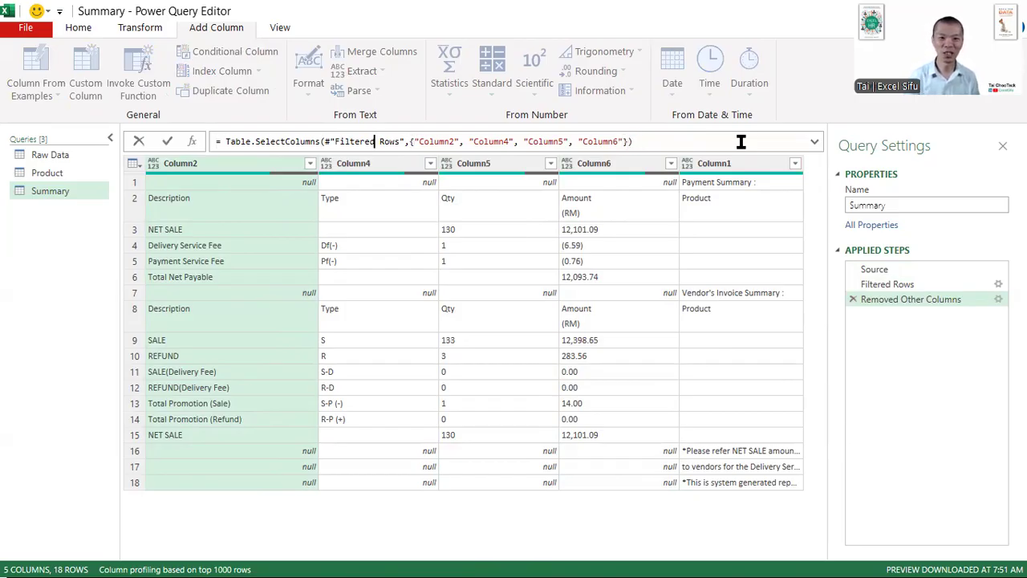
pyautogui.hotkey('ctrl', 'v')
pyautogui.write(',')
pyautogui.press('Return')
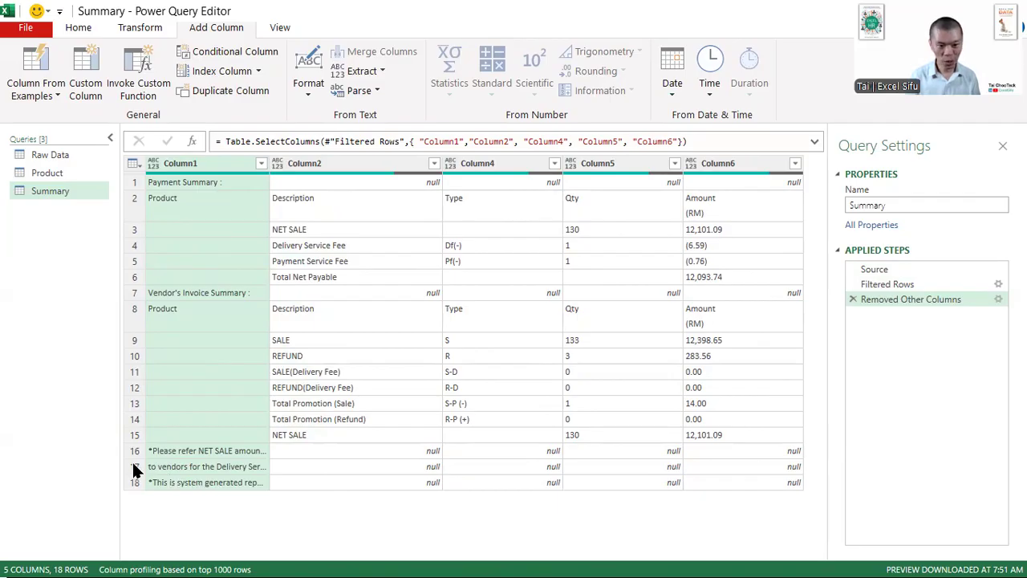
# - Remove the bottom 3 rows containing the footnotes from the Summary query
pyautogui.click(82, 32)
pyautogui.click(358, 89)
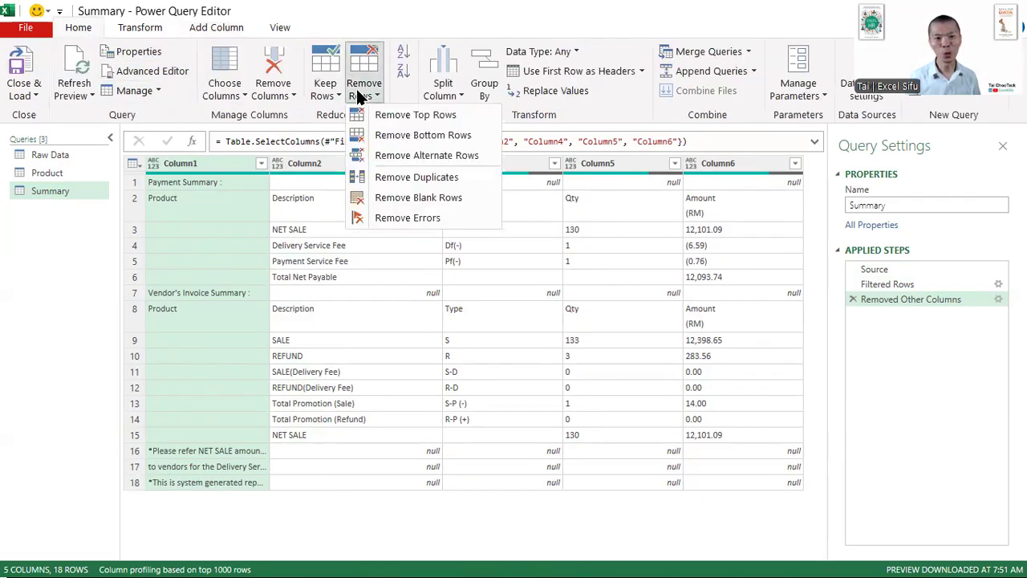
pyautogui.click(401, 135)
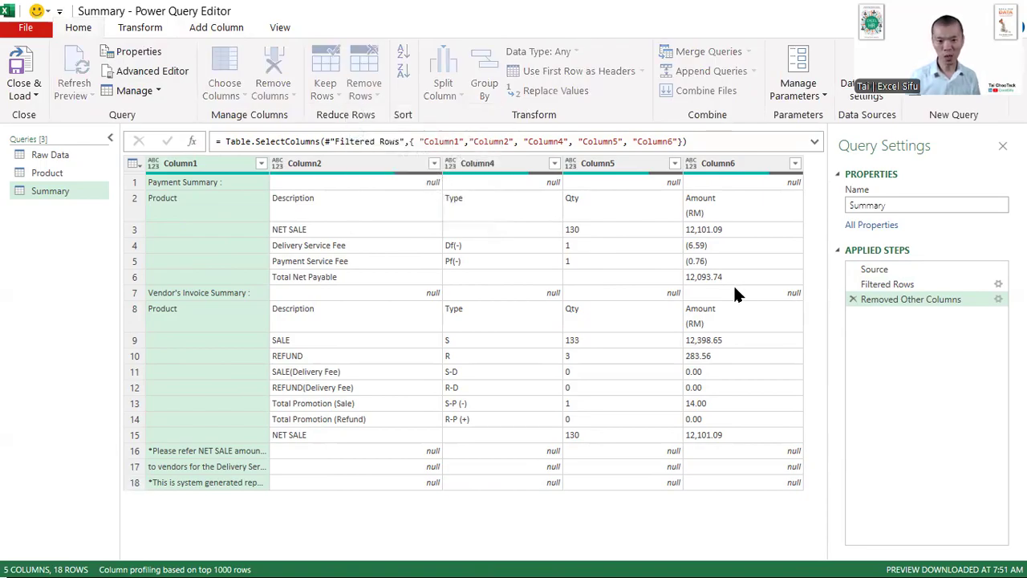
pyautogui.write('3')
pyautogui.press('Return')
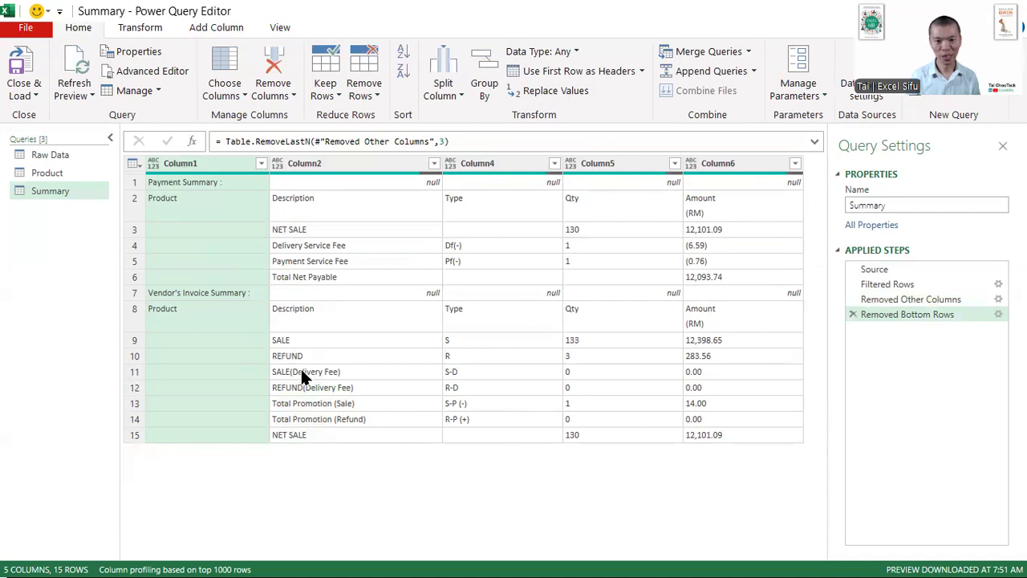
# - Load the queries into worksheets and check the loaded Summary and Product tables
pyautogui.click(69, 174)
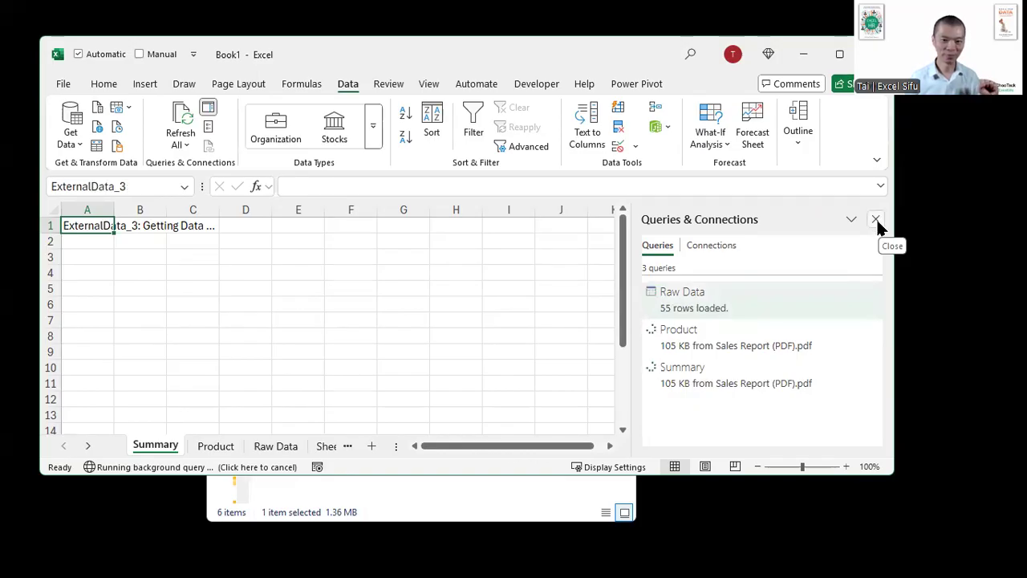
pyautogui.click(837, 53)
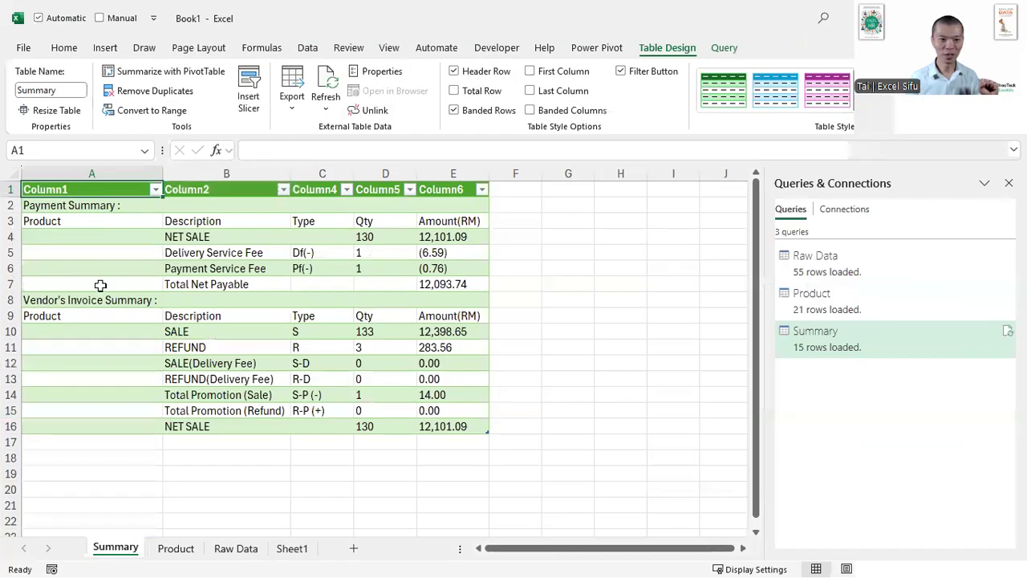
pyautogui.moveTo(66, 211); pyautogui.dragTo(443, 399)
pyautogui.click(174, 548)
pyautogui.click(238, 255)
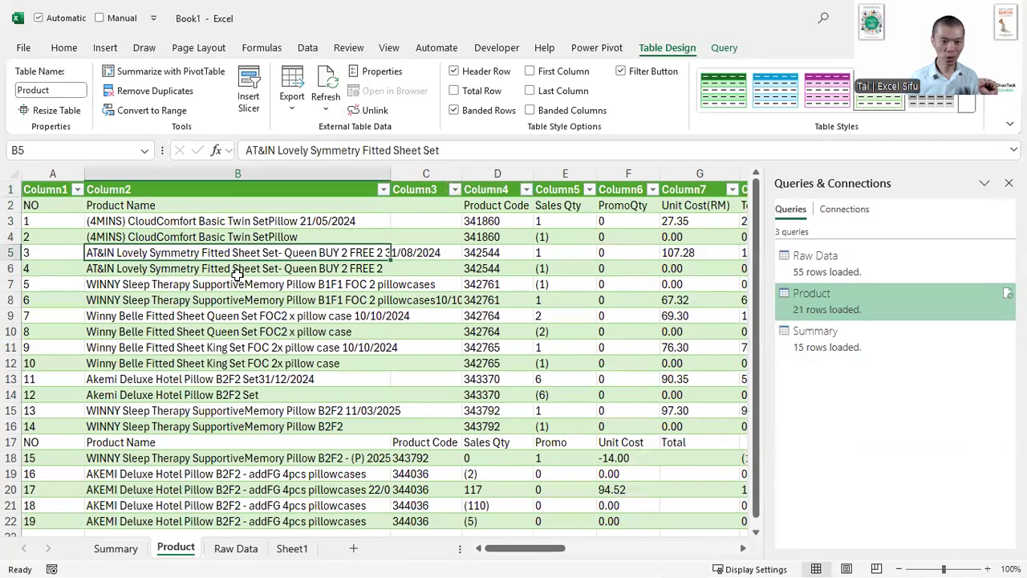
pyautogui.moveTo(237, 273); pyautogui.dragTo(435, 373)
# - Delete the Raw Data worksheet and the empty Sheet1 from the workbook
pyautogui.click(230, 548)
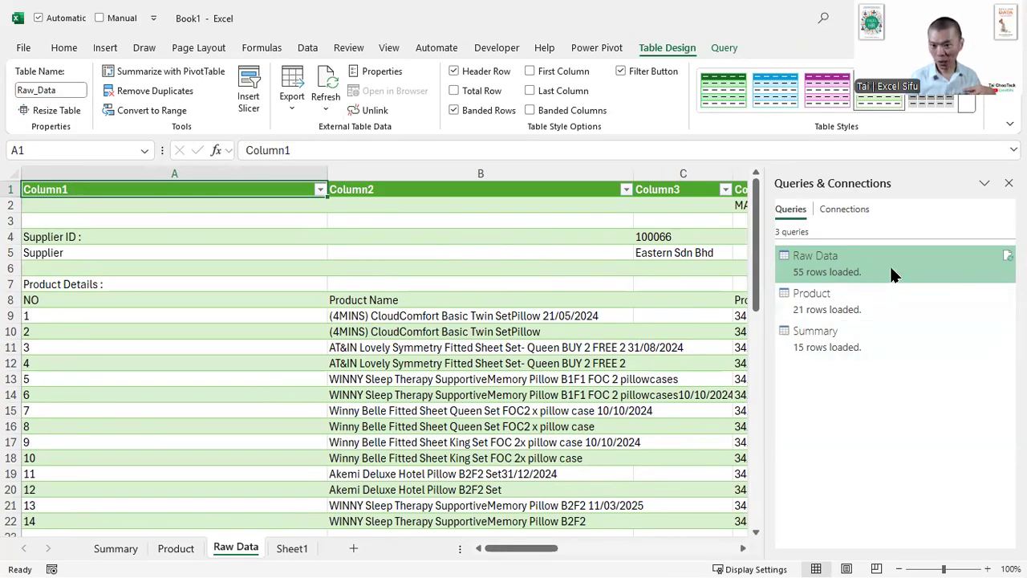
pyautogui.moveTo(890, 263)
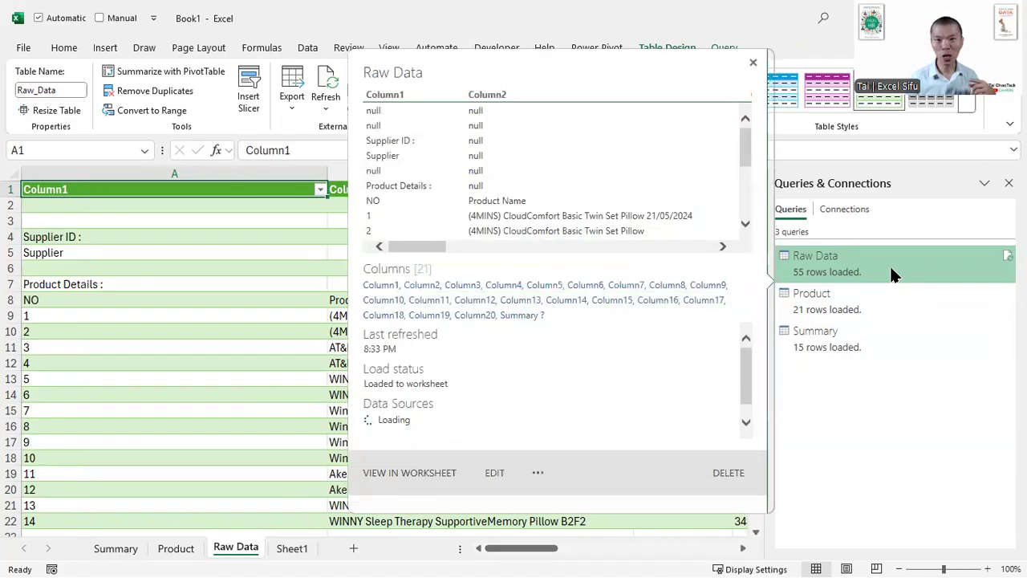
pyautogui.rightClick(236, 548)
pyautogui.click(288, 334)
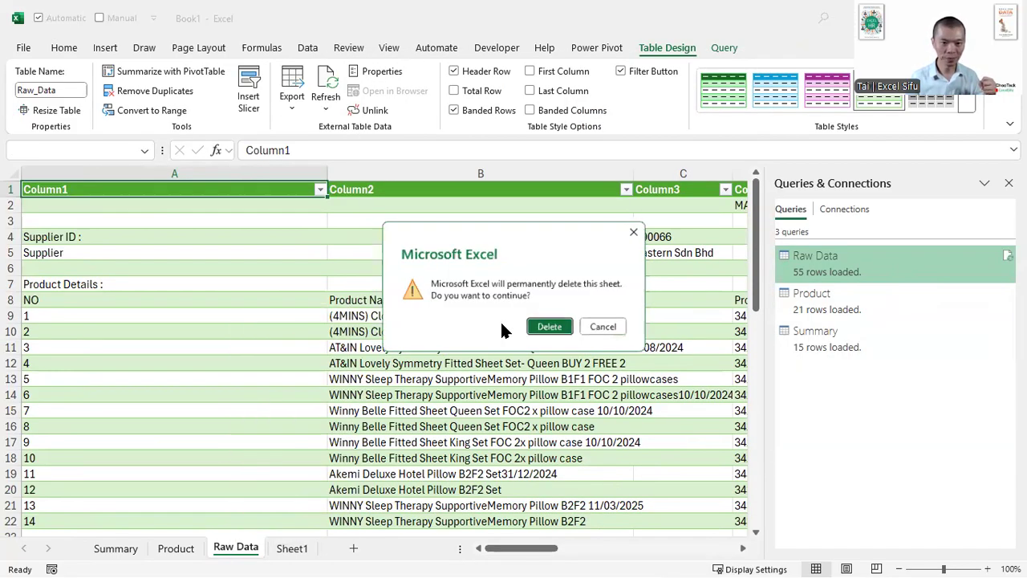
pyautogui.click(552, 329)
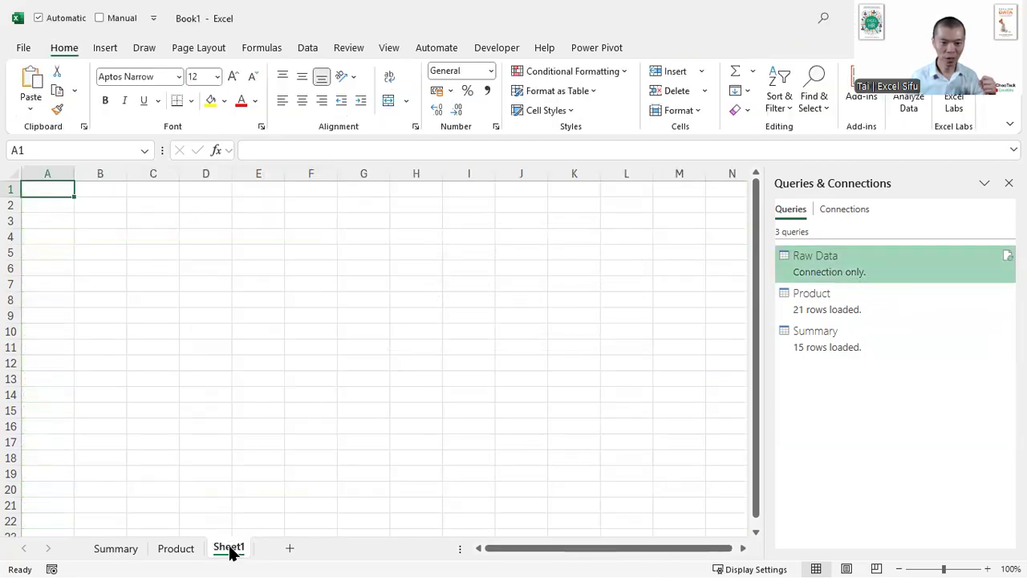
pyautogui.rightClick(230, 548)
pyautogui.click(295, 339)
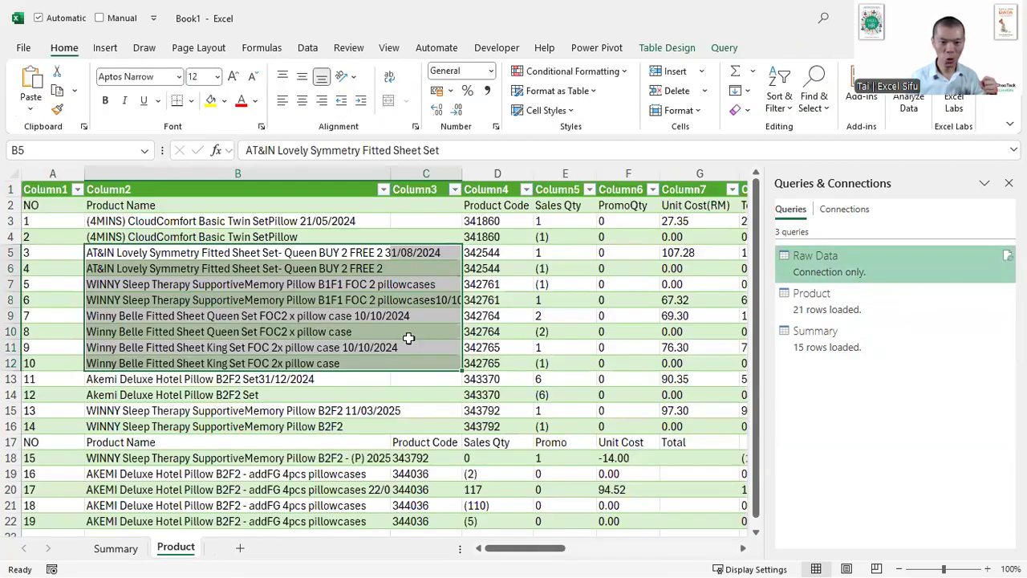
# - Examine the repeated header row in the Product table and compare Column3 and Column4 with the Product Code and Sales Qty columns
pyautogui.click(307, 412)
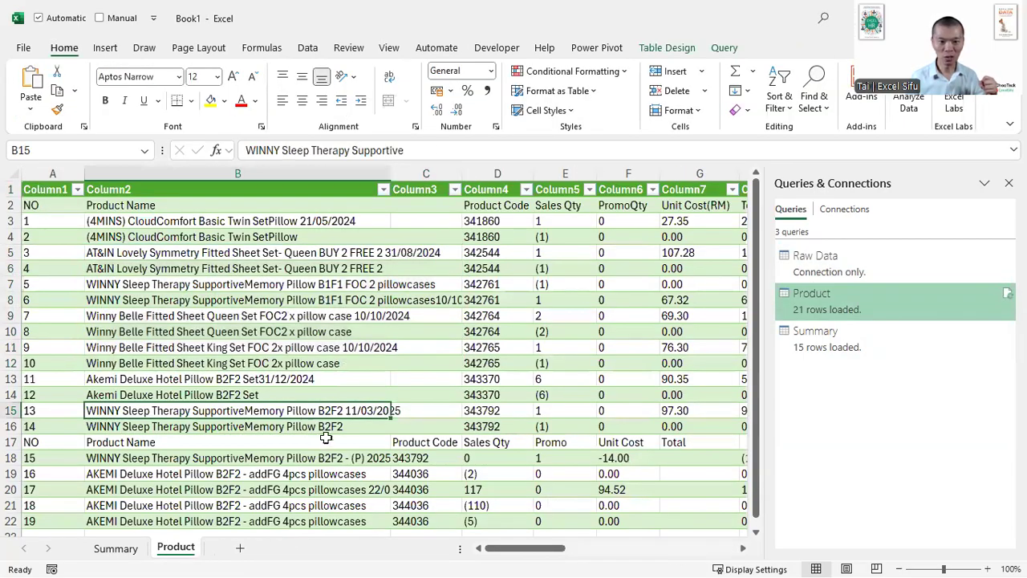
pyautogui.click(254, 211)
pyautogui.scroll(-6, 245, 305)
pyautogui.scroll(2, 247, 305)
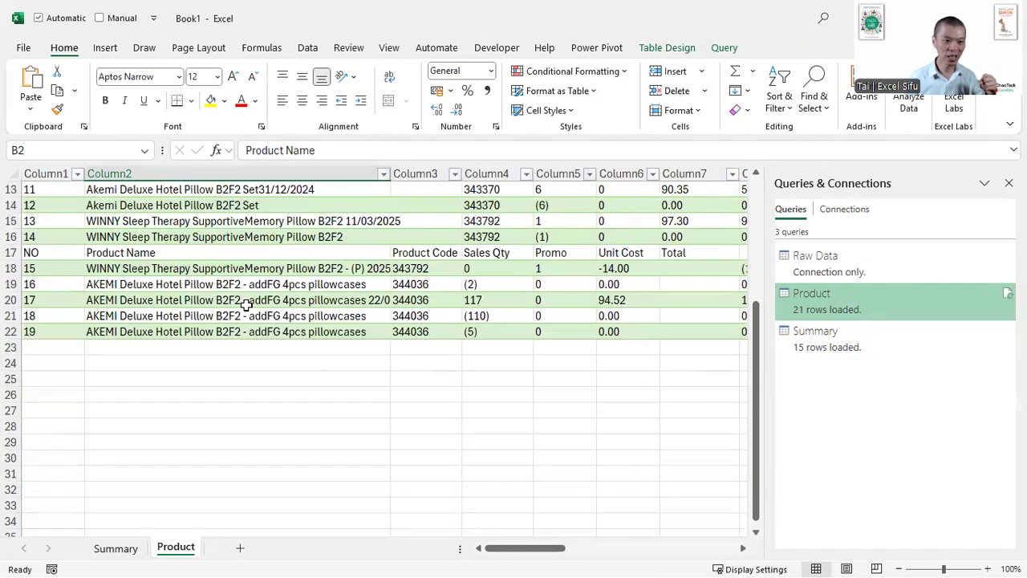
pyautogui.scroll(2, 246, 305)
pyautogui.click(24, 348)
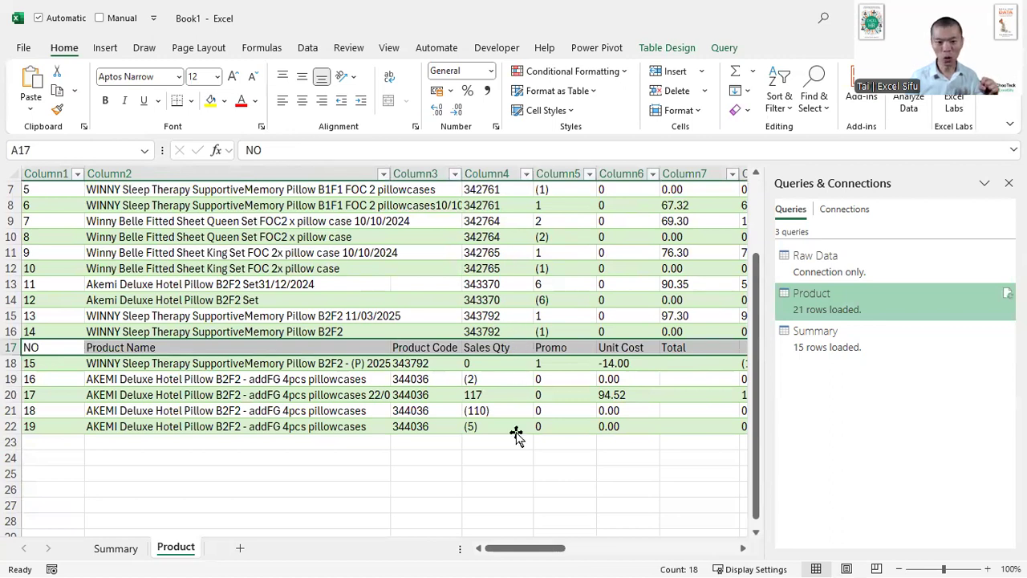
pyautogui.moveTo(417, 171); pyautogui.dragTo(493, 173)
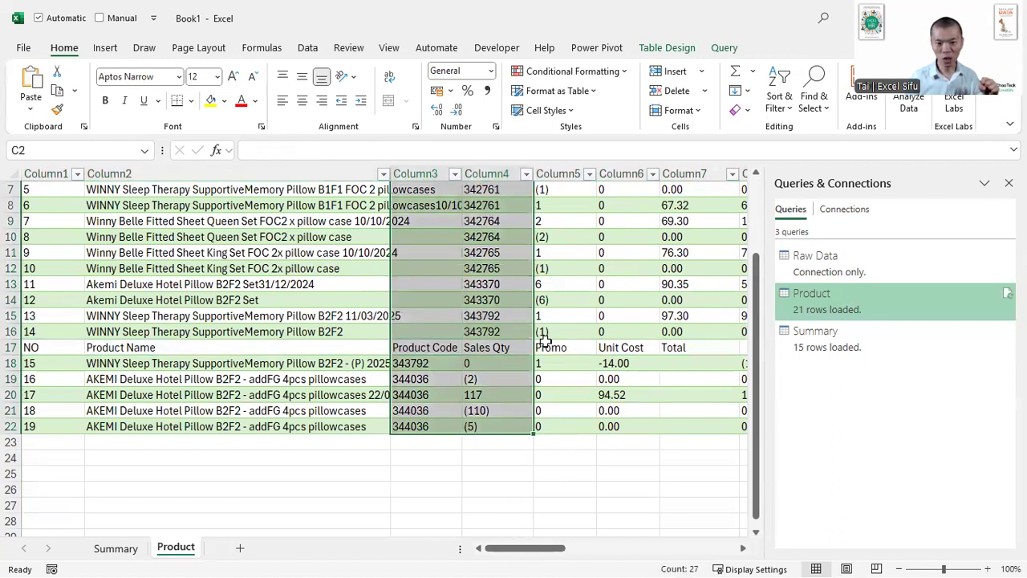
pyautogui.moveTo(530, 550); pyautogui.dragTo(773, 540)
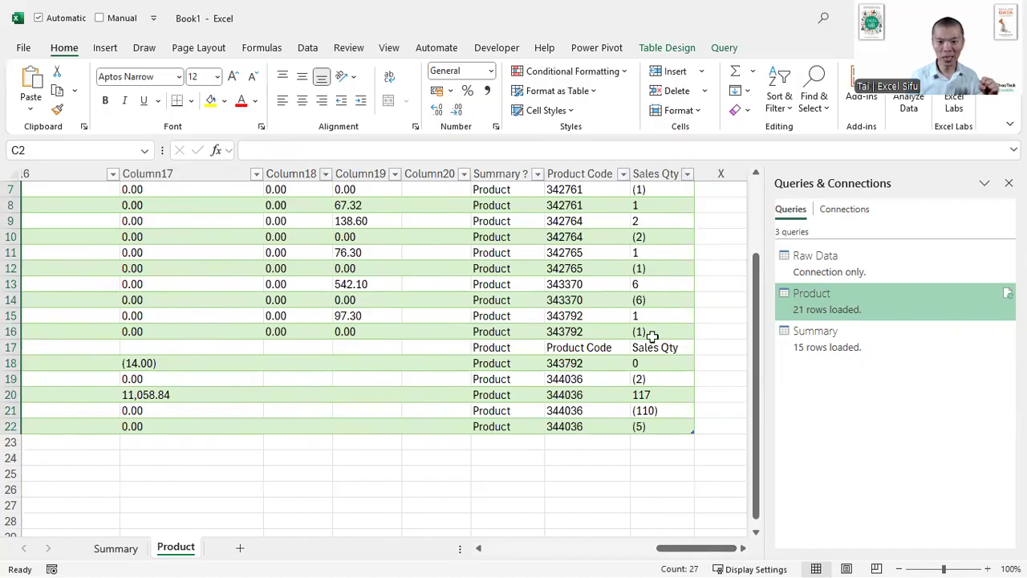
pyautogui.click(578, 168)
pyautogui.click(646, 170)
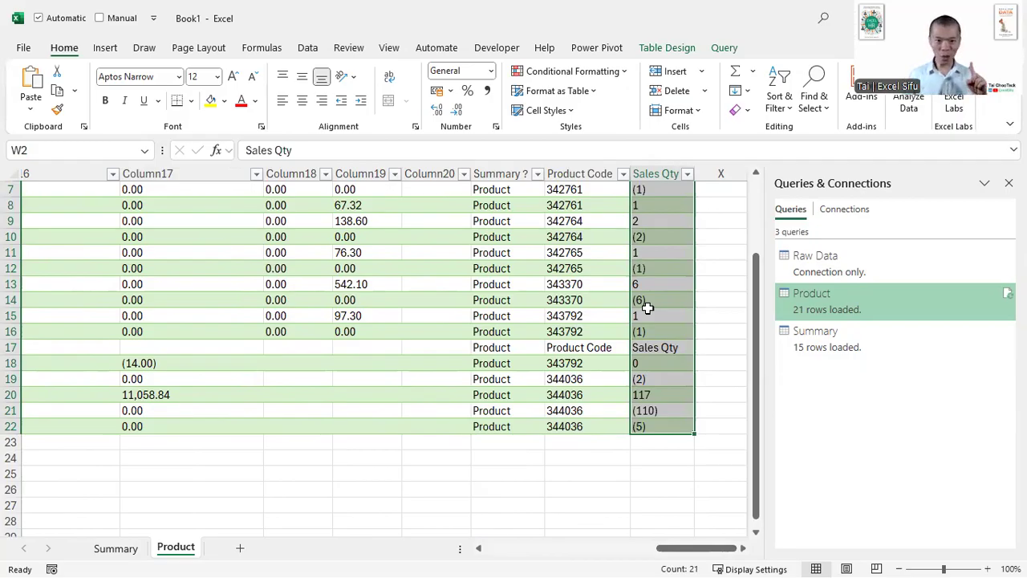
# - Switch to a blank white ZoomIt annotation screen and write the heading "When import PDF" on it
pyautogui.hotkey('ctrl', '2')
pyautogui.press('w')
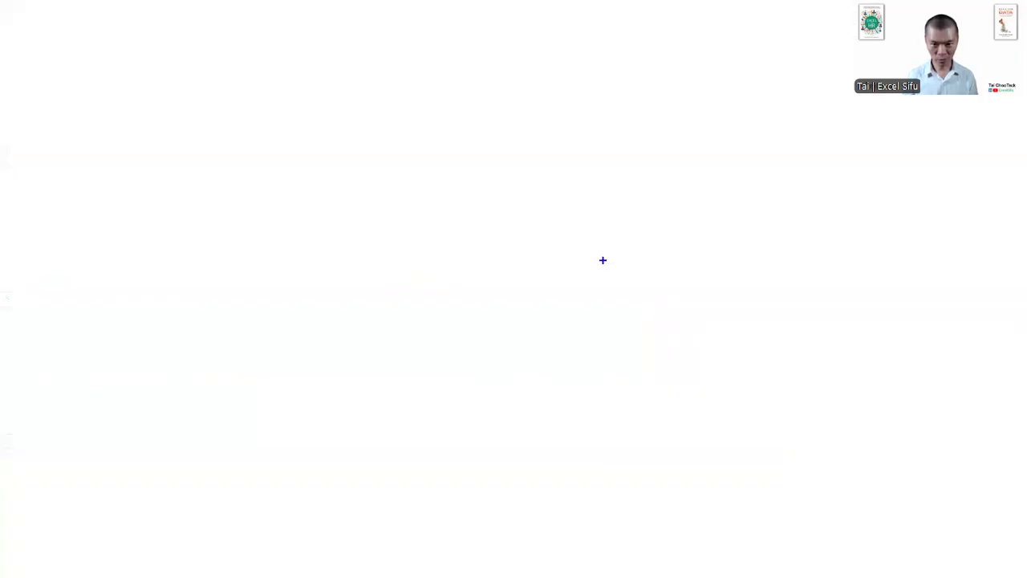
pyautogui.write('tW')
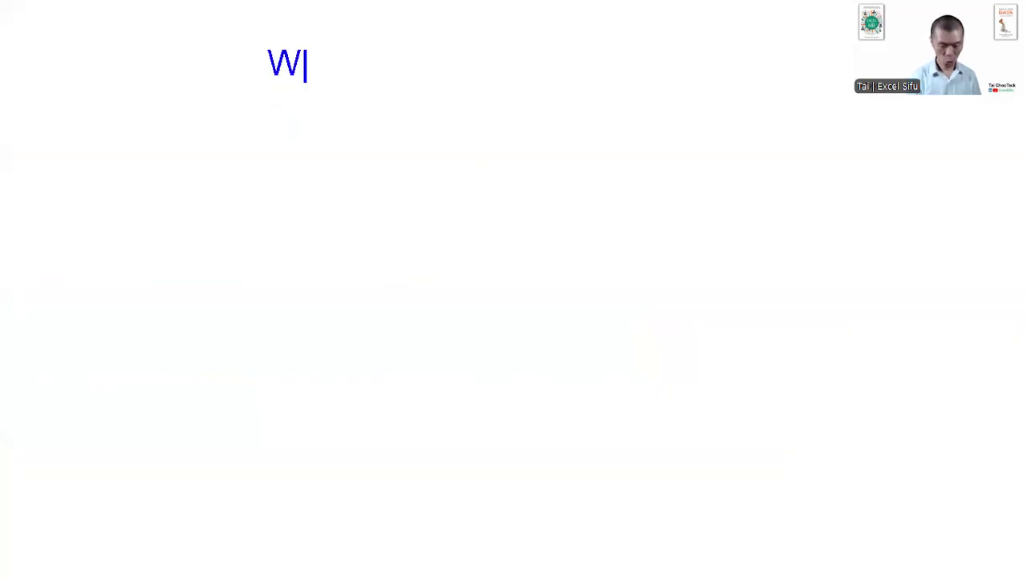
pyautogui.write('hen import PDF')
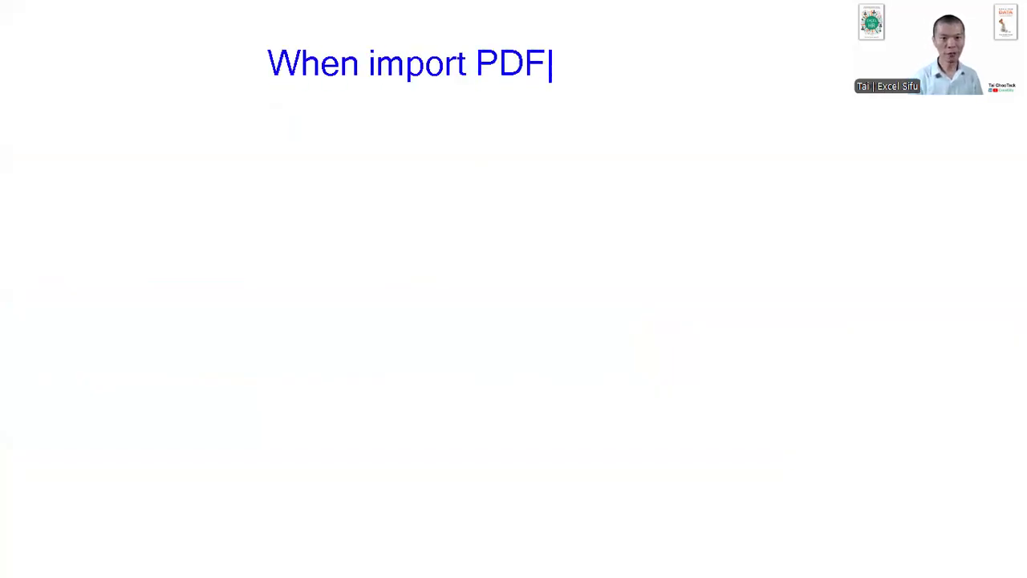
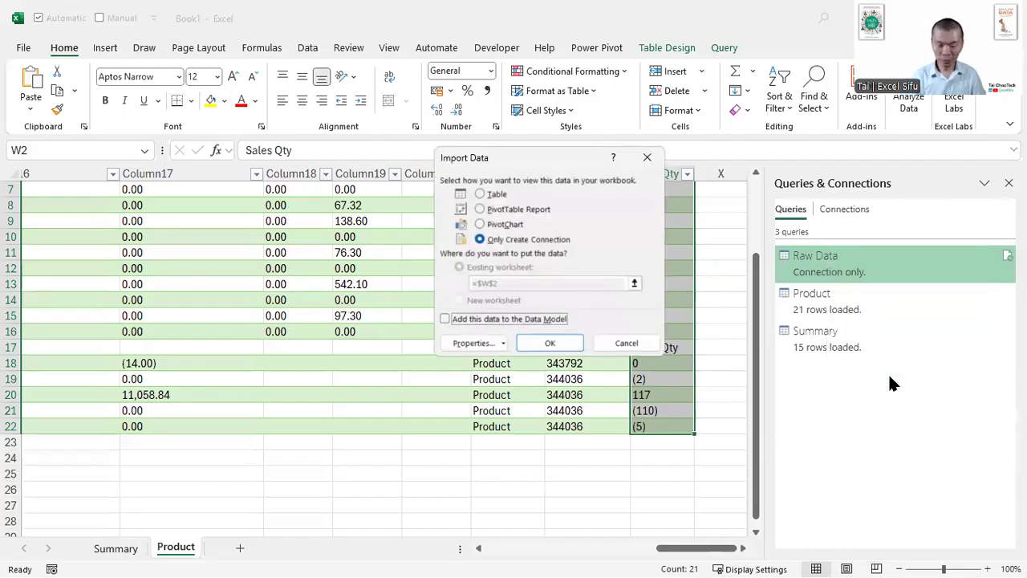
# - Load the Raw Data query as a table on a new worksheet
pyautogui.hotkey('alt', 't')
pyautogui.hotkey('alt', 'n')
pyautogui.press('Return')
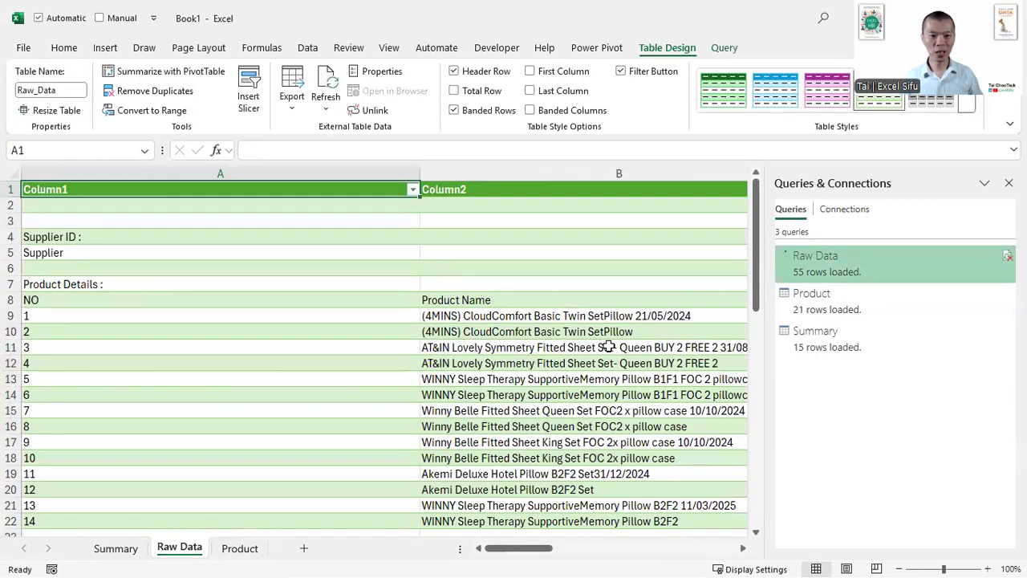
# - Examine the first two columns of the loaded Raw Data table around the supplier rows, the Product Details header and the first product rows
pyautogui.click(608, 347)
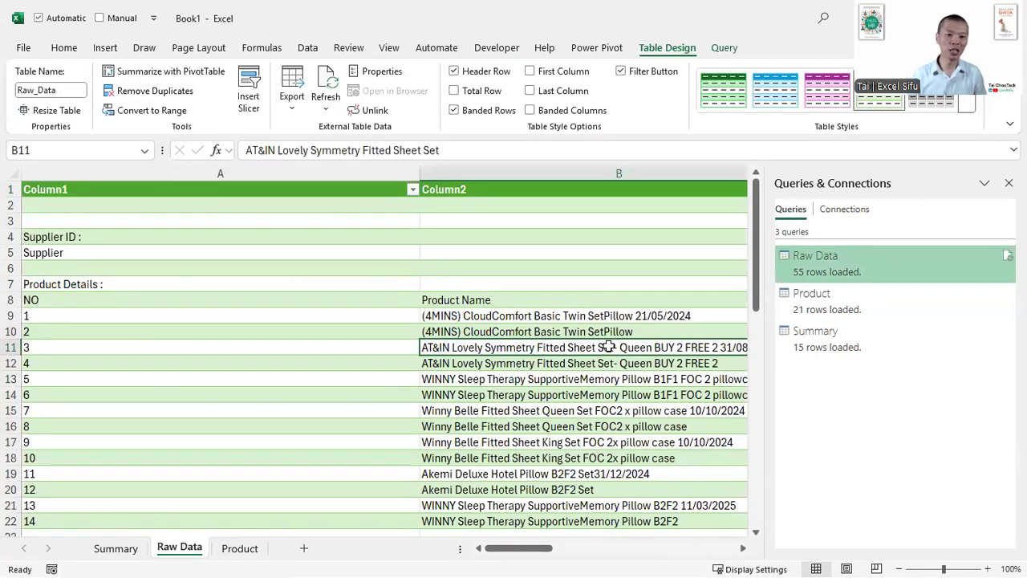
pyautogui.press('Left')
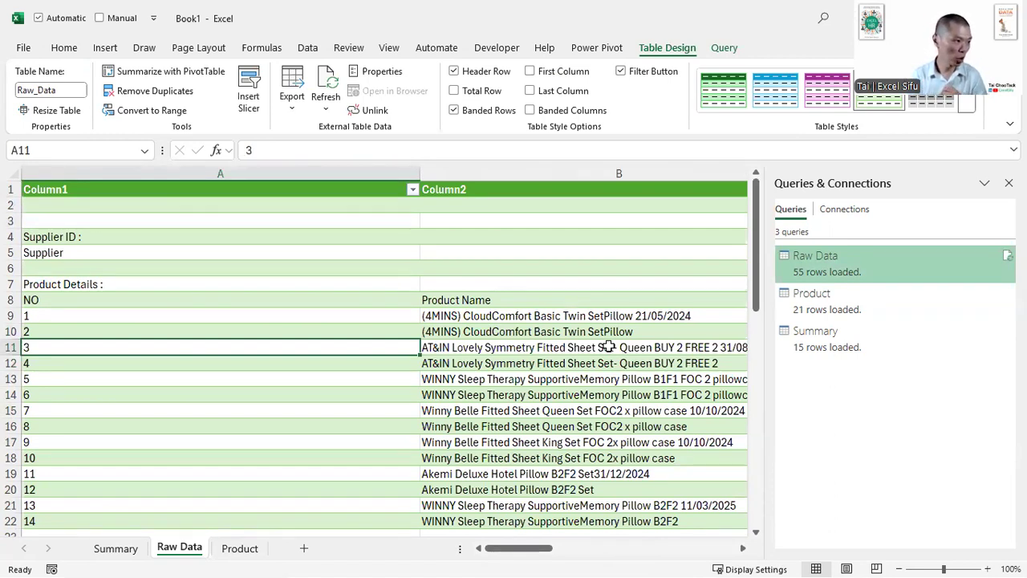
pyautogui.press('Up')
pyautogui.press('Up')
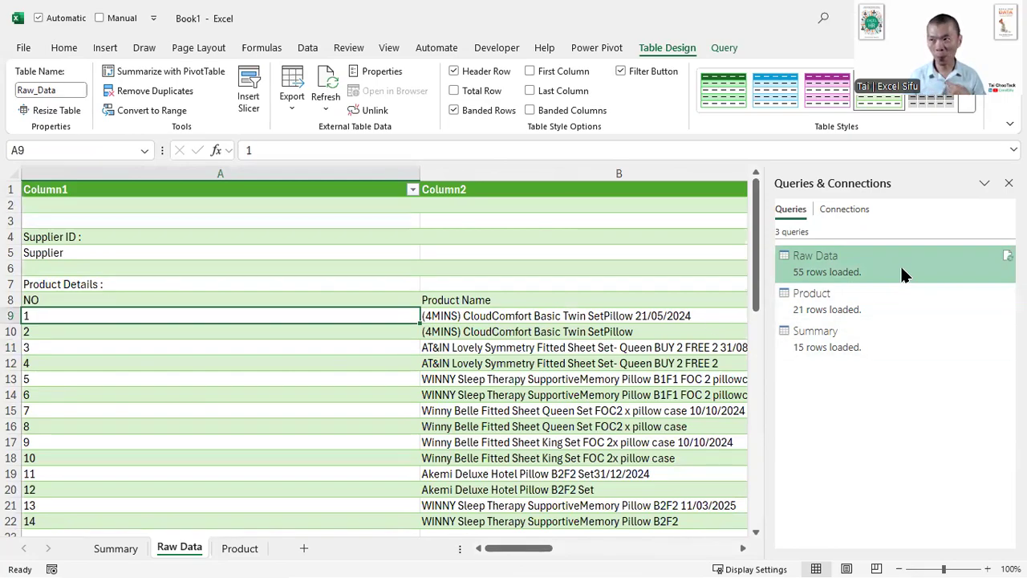
pyautogui.moveTo(901, 269)
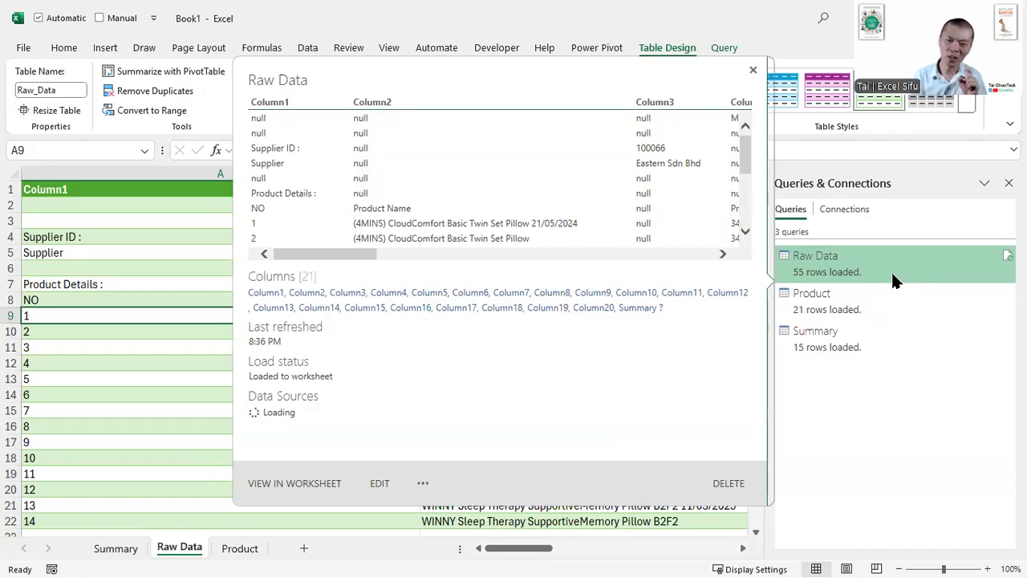
pyautogui.click(152, 219)
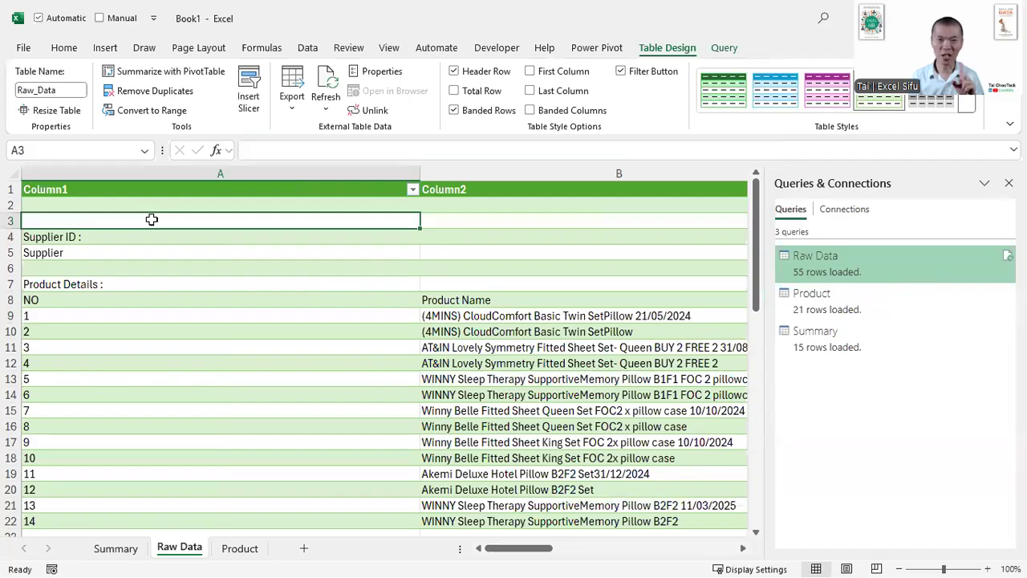
pyautogui.click(489, 305)
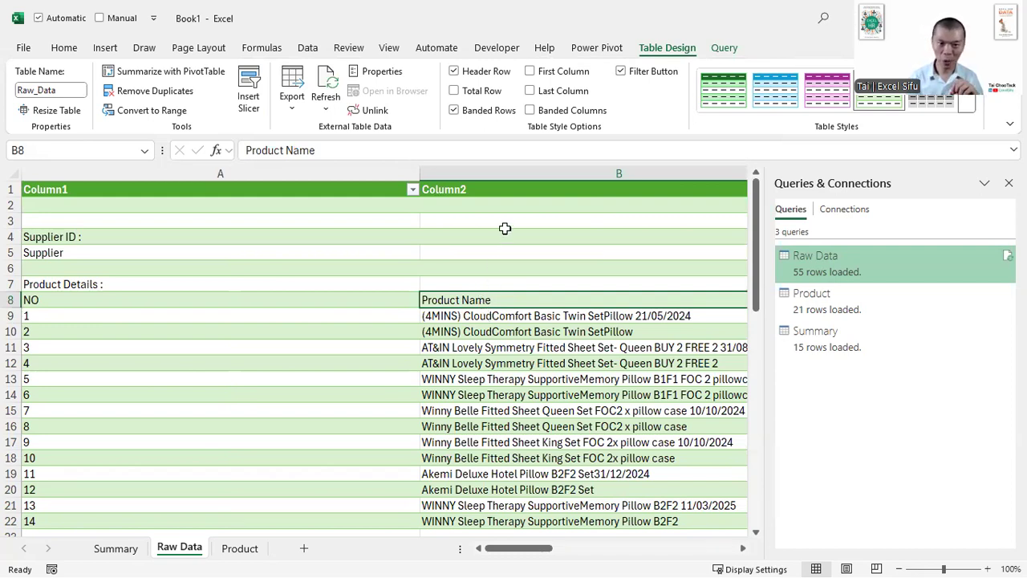
pyautogui.click(524, 167)
pyautogui.click(287, 167)
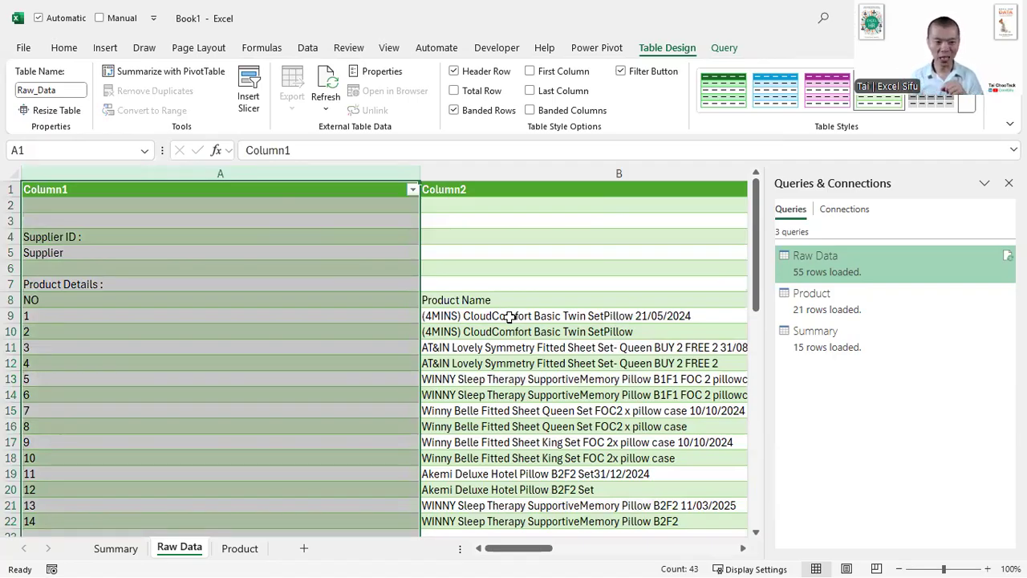
pyautogui.click(110, 276)
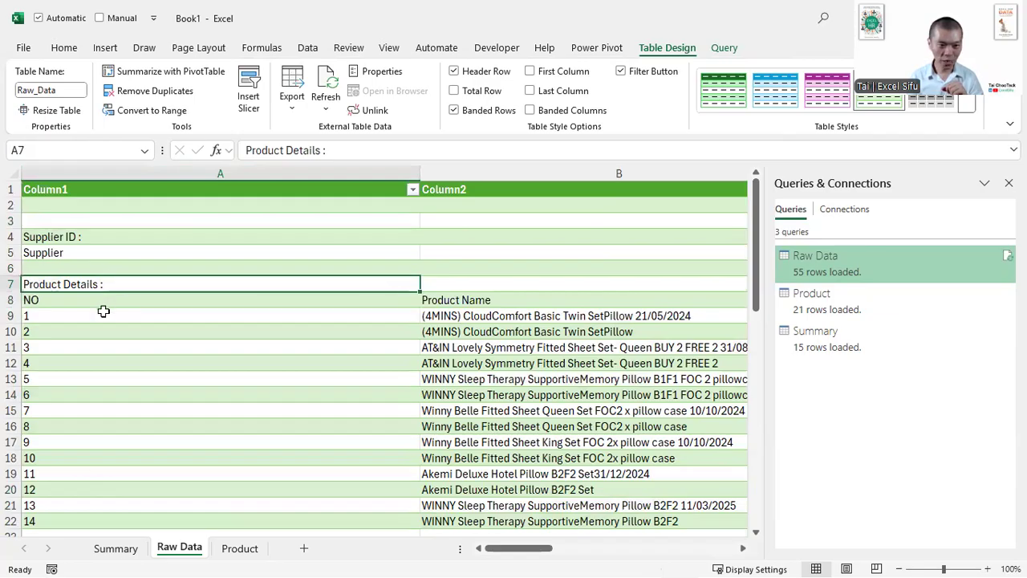
pyautogui.click(104, 312)
pyautogui.click(501, 348)
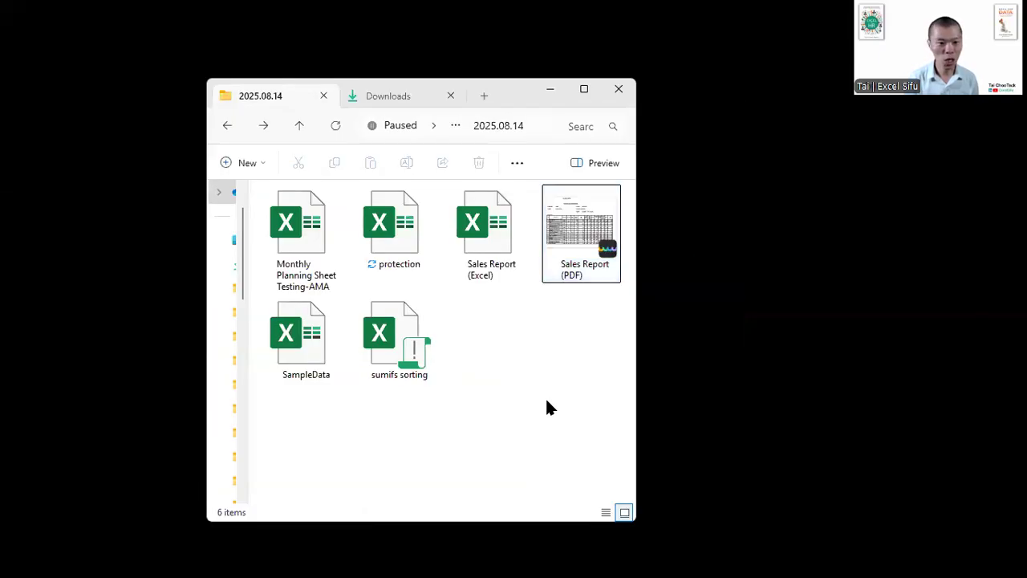
# - Open the Monthly Planning Sheet Testing-AMA workbook, clear the Final Status formula in L8 as a test, and undo the deletion
pyautogui.doubleClick(276, 277)
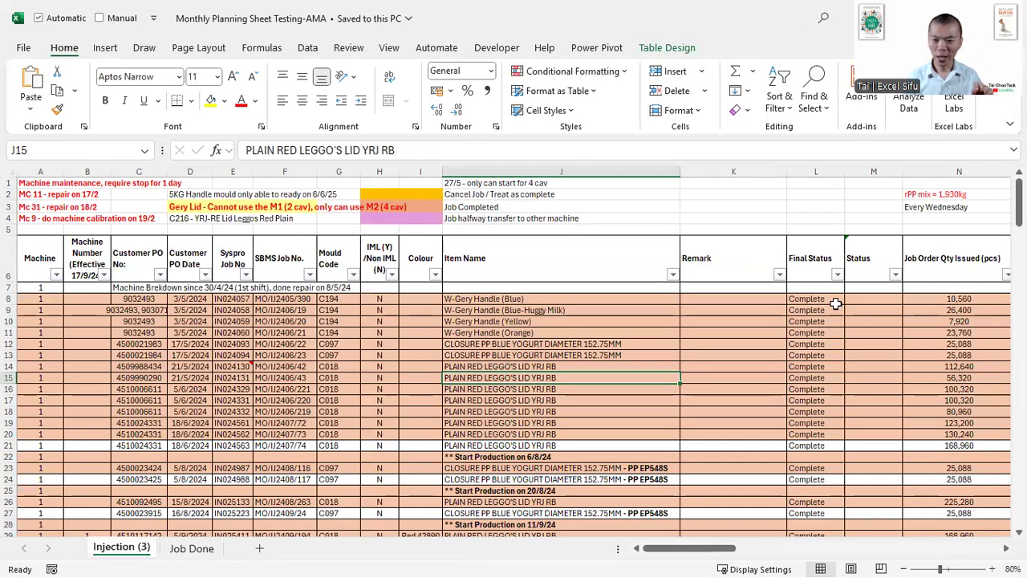
pyautogui.click(839, 301)
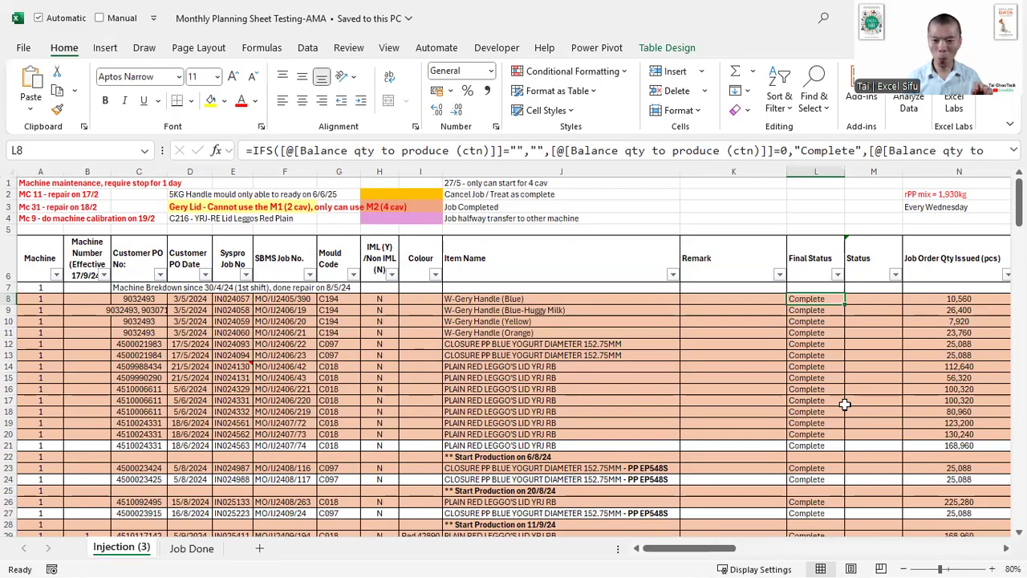
pyautogui.press('Delete')
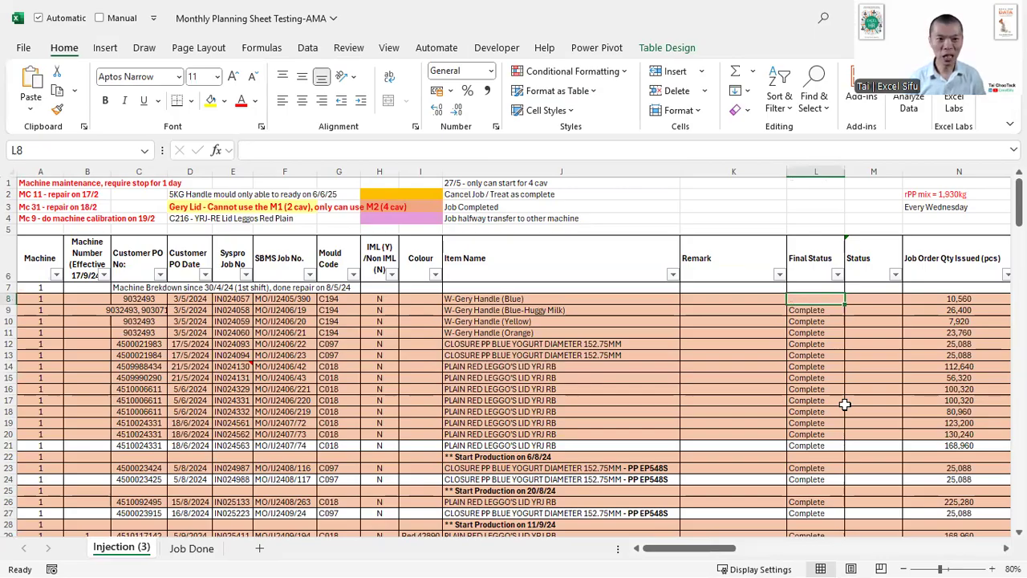
pyautogui.hotkey('ctrl', 'z')
# - Test the row highlighting by clearing individual Final Status cells between rows 11 and 24 and undoing each deletion
pyautogui.press('Down')
pyautogui.press('Down')
pyautogui.press('Down')
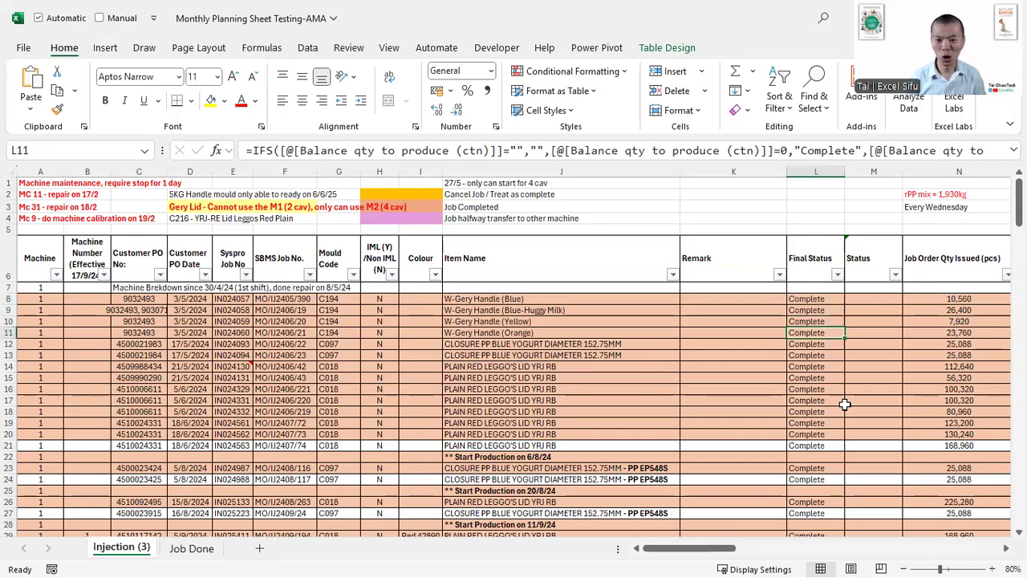
pyautogui.press('Delete')
pyautogui.hotkey('ctrl', 'z')
pyautogui.press('Down')
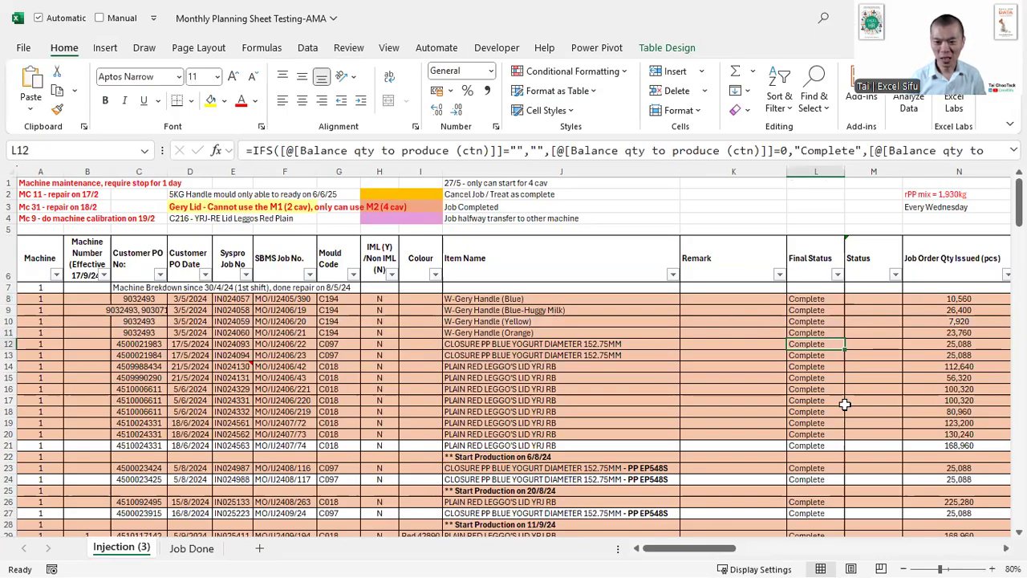
pyautogui.press('Delete')
pyautogui.hotkey('ctrl', 'z')
pyautogui.press('Down')
pyautogui.press('Delete')
pyautogui.hotkey('ctrl', 'z')
pyautogui.press('Down')
pyautogui.press('Delete')
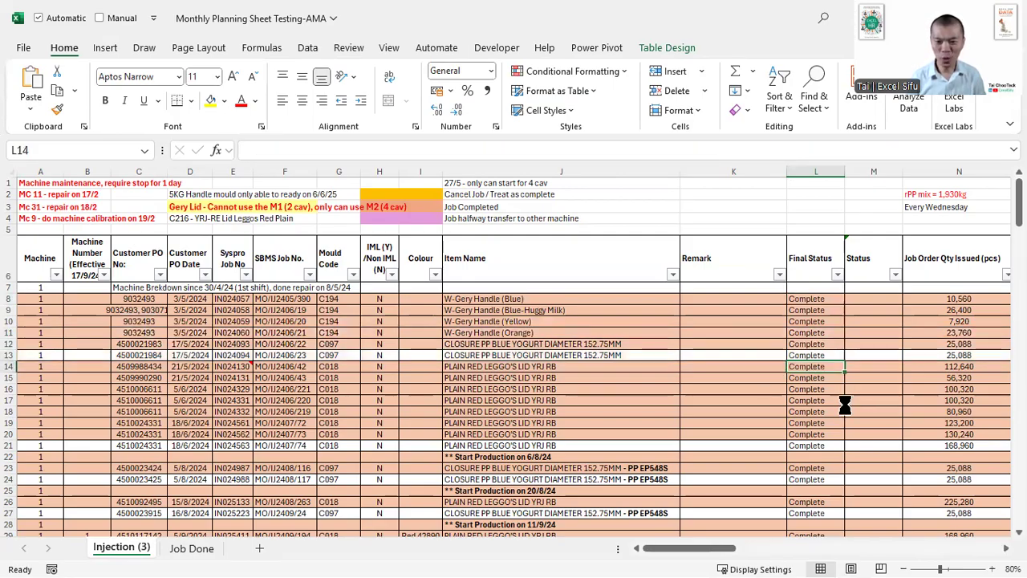
pyautogui.hotkey('ctrl', 'z')
pyautogui.press('Down')
pyautogui.press('Delete')
pyautogui.hotkey('ctrl', 'z')
pyautogui.press('Down')
pyautogui.press('Delete')
pyautogui.hotkey('ctrl', 'z')
pyautogui.press('Down')
pyautogui.press('Down')
pyautogui.press('Down')
pyautogui.press('Down')
pyautogui.press('Down')
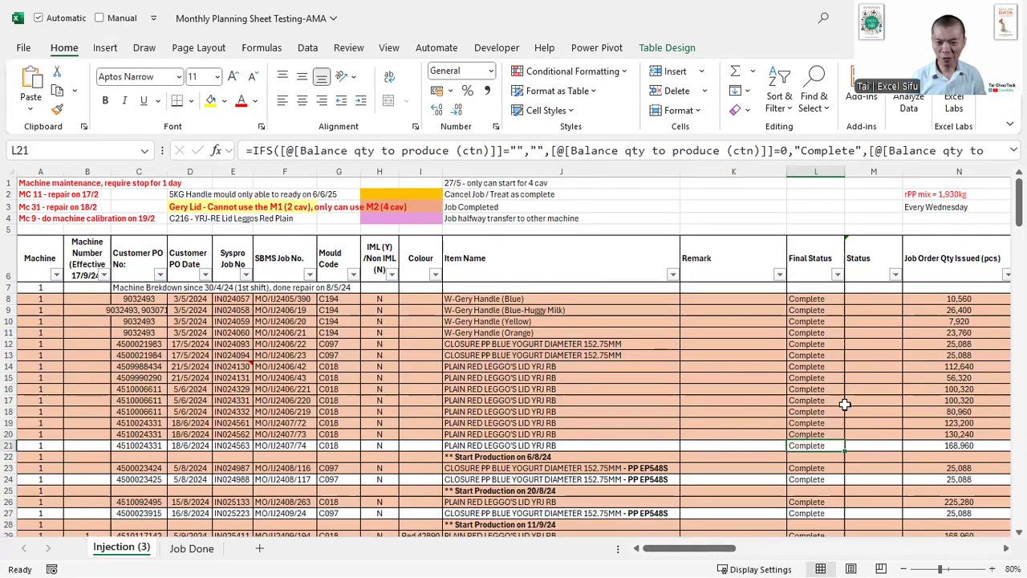
pyautogui.press('Delete')
pyautogui.hotkey('ctrl', 'z')
pyautogui.press('Down')
pyautogui.press('Down')
pyautogui.press('Down')
pyautogui.press('Delete')
pyautogui.hotkey('ctrl', 'z')
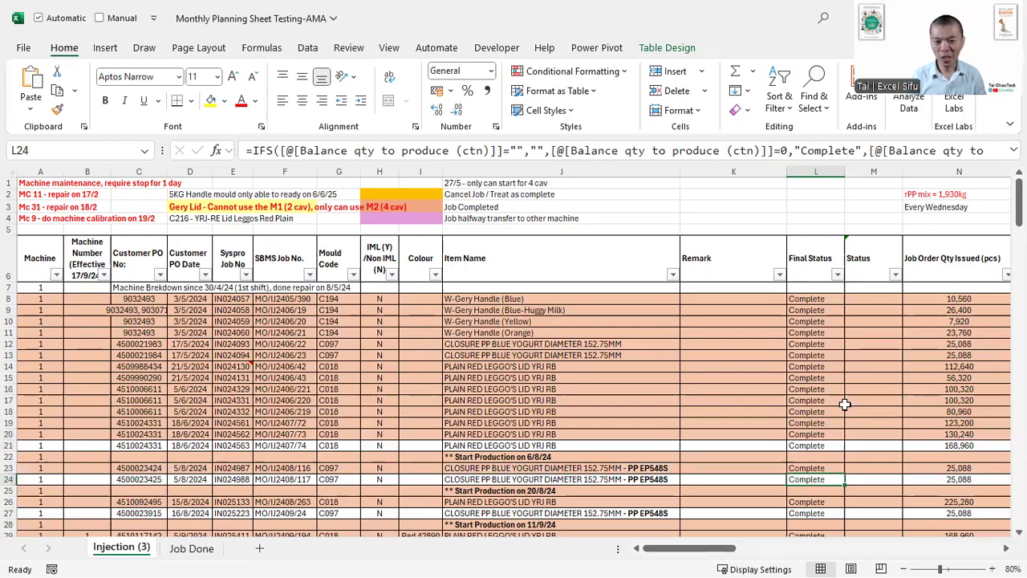
# - Enlarge the sheet, clear the Final Status cell in row 17 to compare the row shading, and undo the deletion
pyautogui.keyDown('ctrl'); pyautogui.scroll(6, 845, 404); pyautogui.keyUp('ctrl')
pyautogui.click(860, 330)
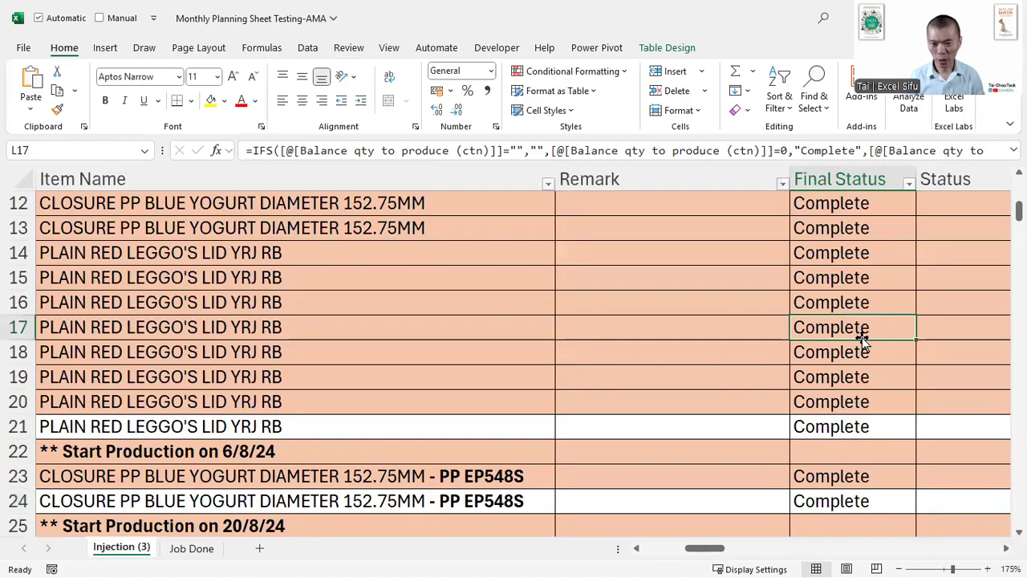
pyautogui.press('Delete')
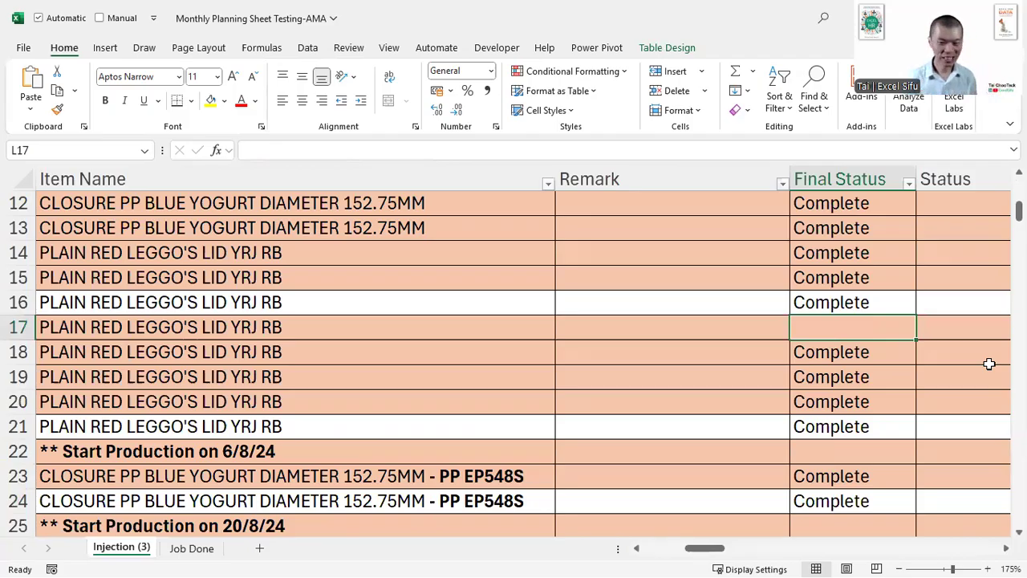
pyautogui.hotkey('ctrl', 'z')
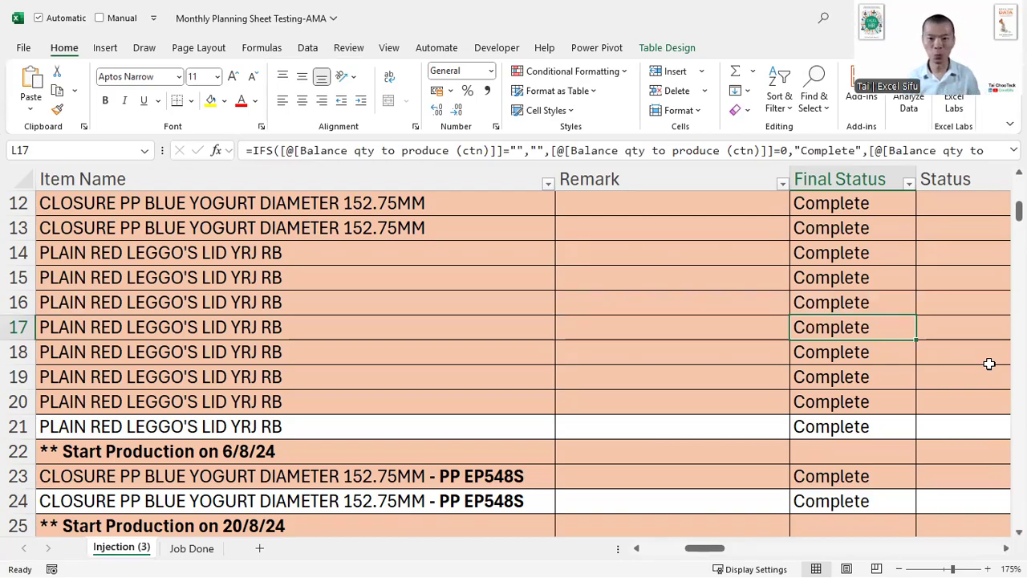
# - Open the table's conditional formatting rules and outline the three rule formulas with an annotation box
pyautogui.click(600, 72)
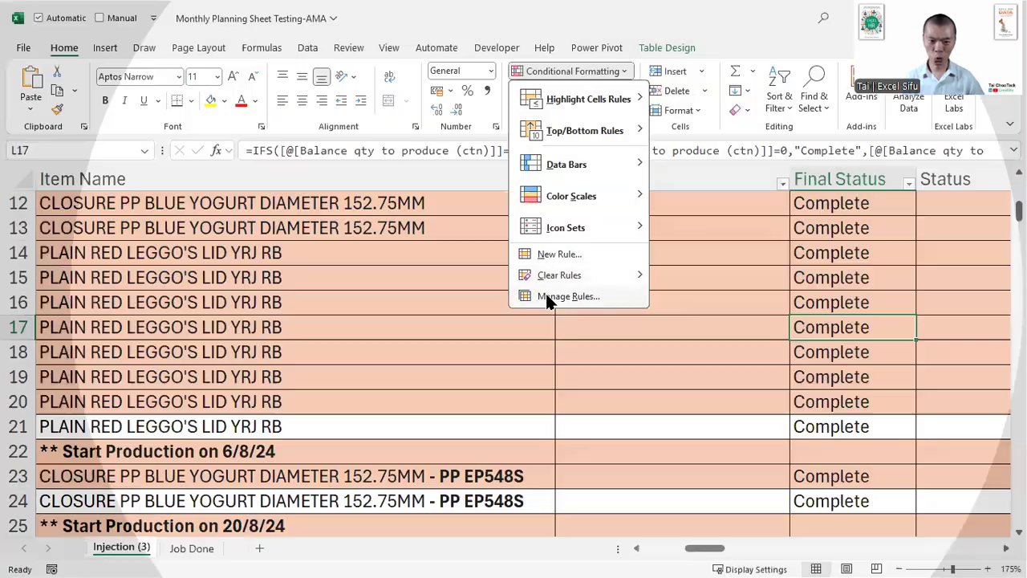
pyautogui.click(547, 295)
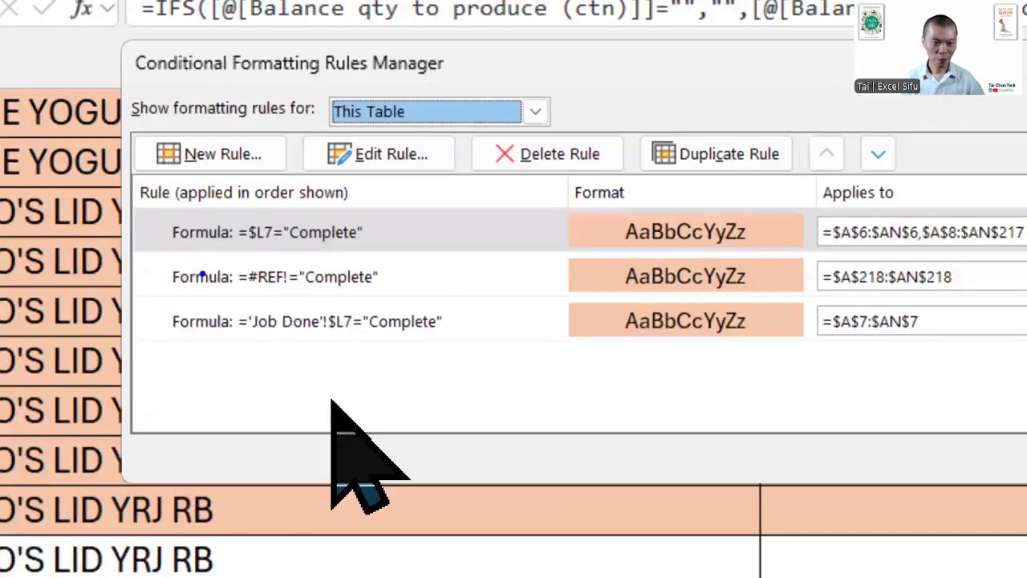
pyautogui.moveTo(149, 205)
pyautogui.mouseDown()
pyautogui.moveTo(384, 274)
pyautogui.moveTo(447, 350)
pyautogui.moveTo(470, 353)
pyautogui.mouseUp()
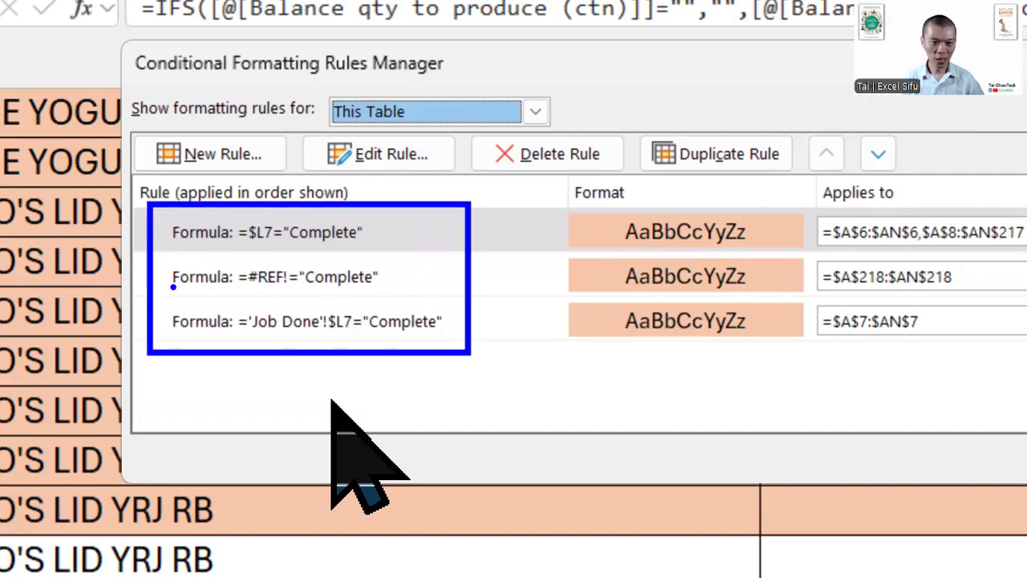
pyautogui.moveTo(163, 276); pyautogui.dragTo(121, 297)
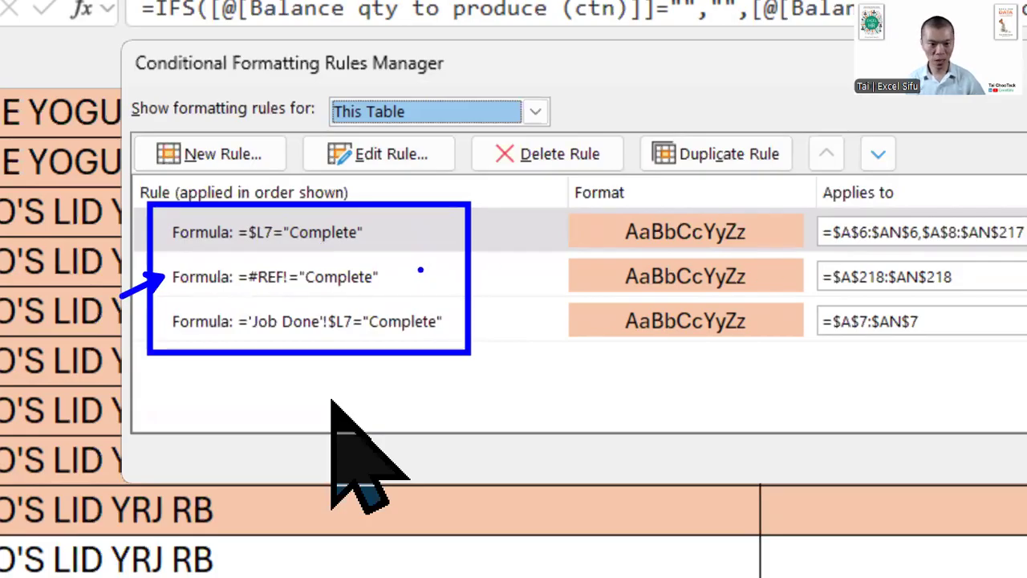
pyautogui.hotkey('ctrl', 'z')
# - Mark the =$L7="Complete" and 'Job Done'!$L7 formulas with arrows and box the Applies to ranges of both rules
pyautogui.moveTo(374, 233); pyautogui.dragTo(417, 230)
pyautogui.moveTo(448, 321); pyautogui.dragTo(498, 313)
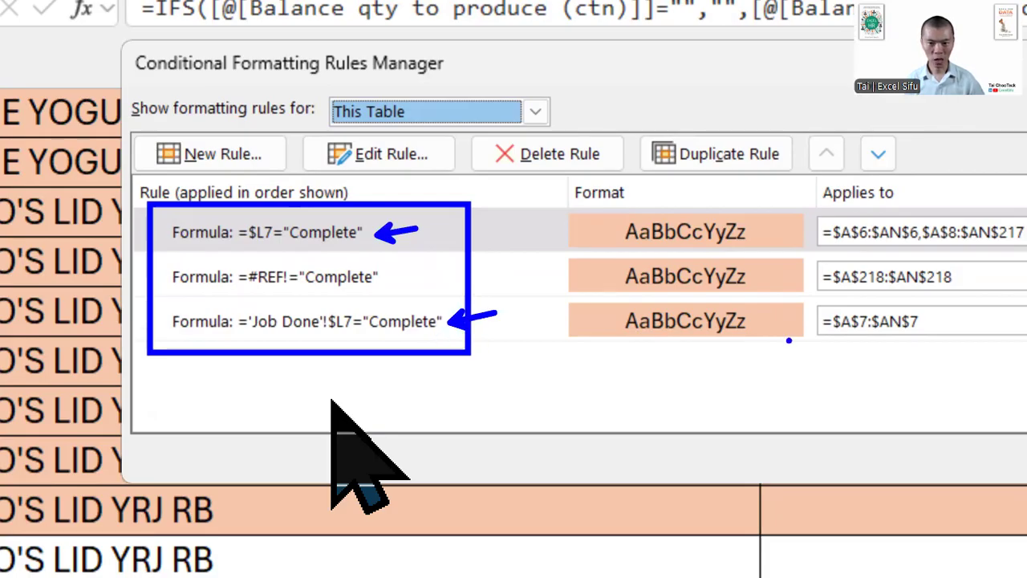
pyautogui.moveTo(813, 211); pyautogui.dragTo(1025, 258)
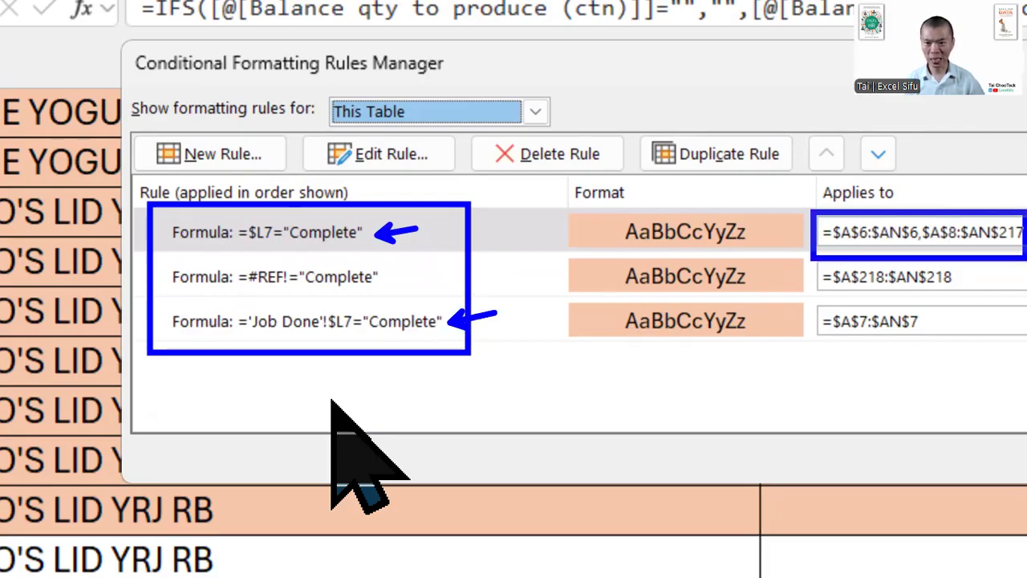
pyautogui.moveTo(809, 302); pyautogui.dragTo(945, 351)
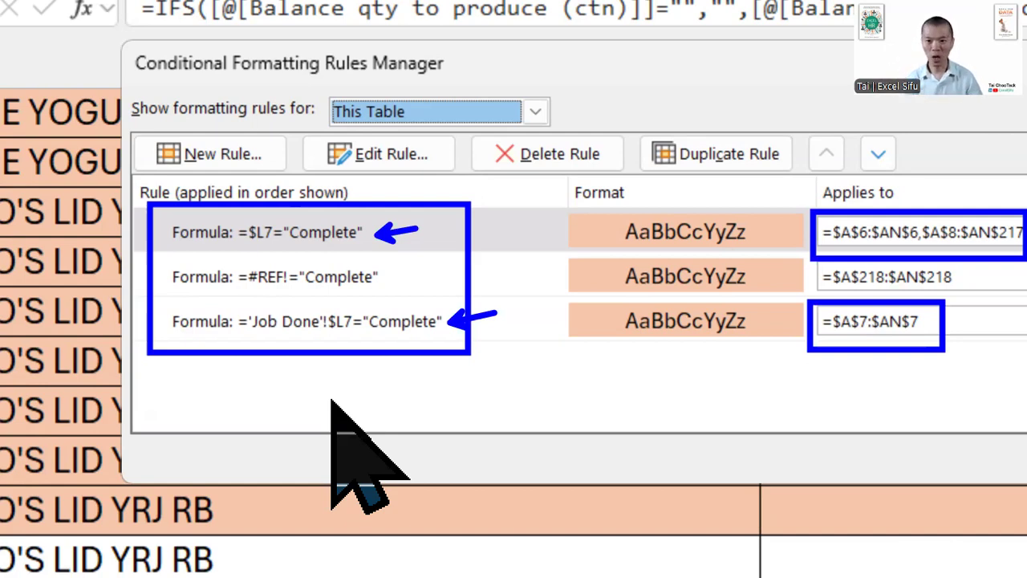
# - Erase the annotations and mark the row 7 reference in the first rule's formula and the row 6 start of its range
pyautogui.press('e')
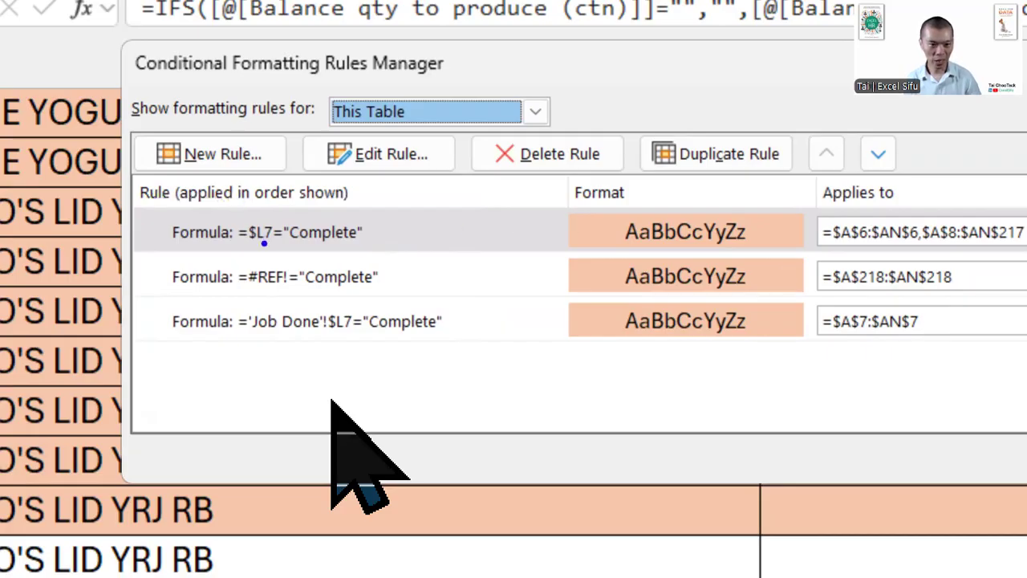
pyautogui.moveTo(254, 212); pyautogui.dragTo(278, 251)
pyautogui.moveTo(856, 207); pyautogui.dragTo(875, 251)
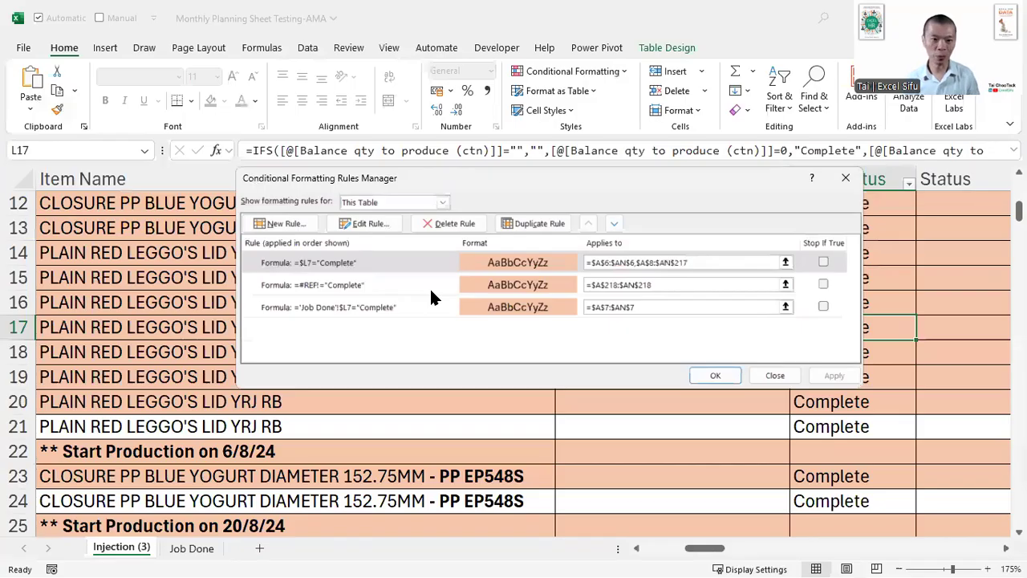
# - Delete the conditional formatting rules that use the #REF! formula and the 'Job Done' sheet reference
pyautogui.click(365, 319)
pyautogui.click(360, 289)
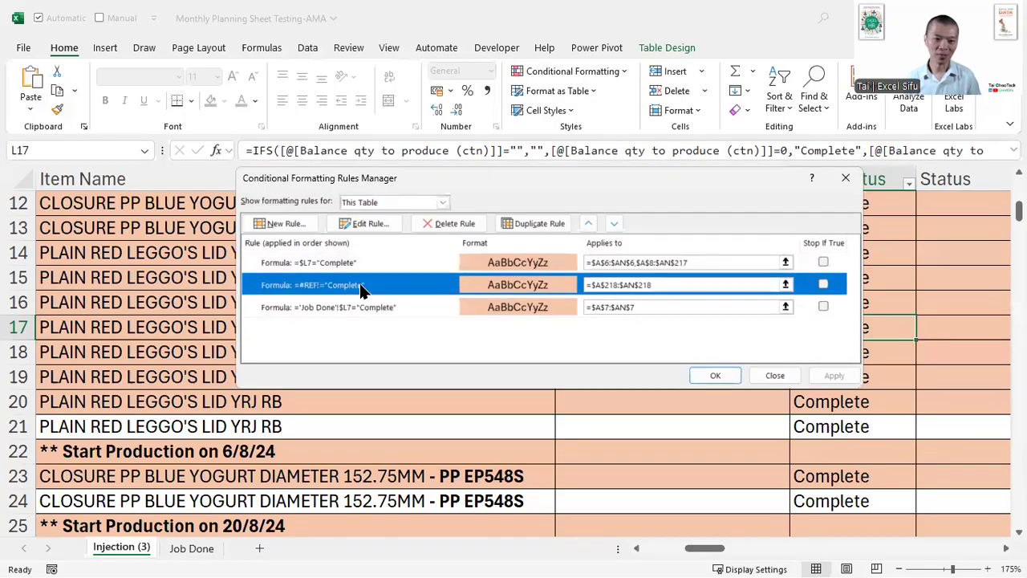
pyautogui.click(436, 220)
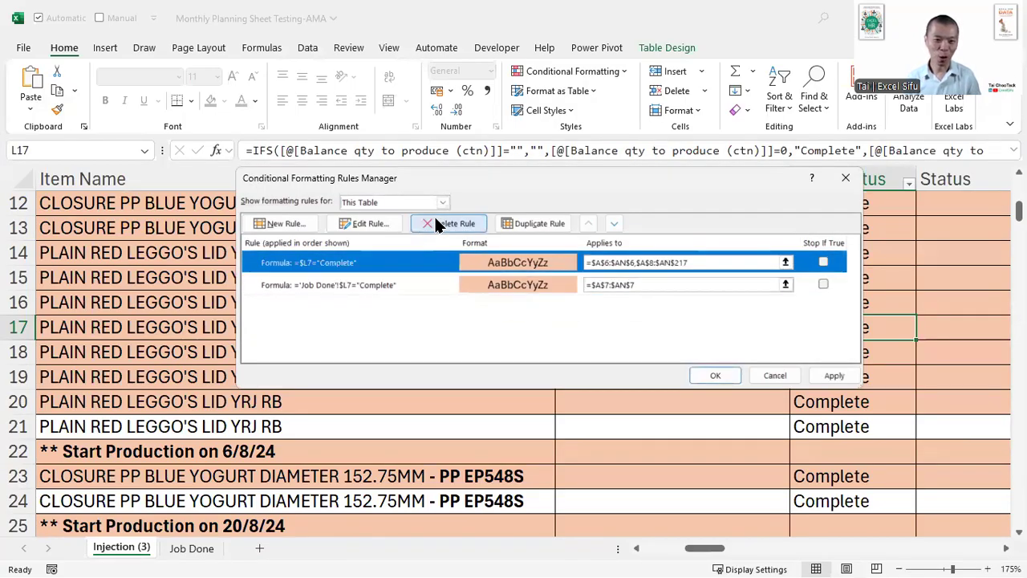
pyautogui.click(406, 287)
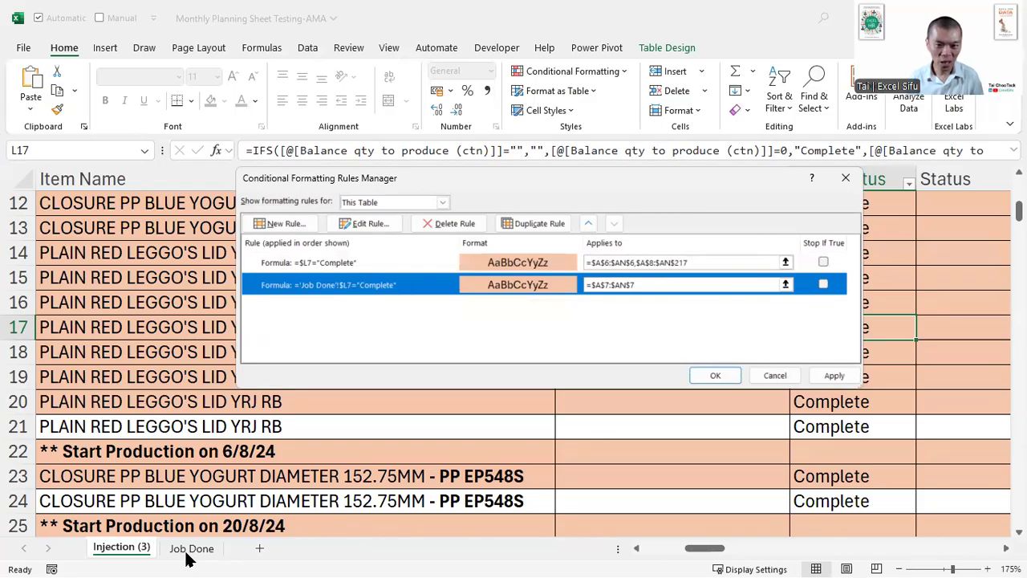
pyautogui.click(449, 223)
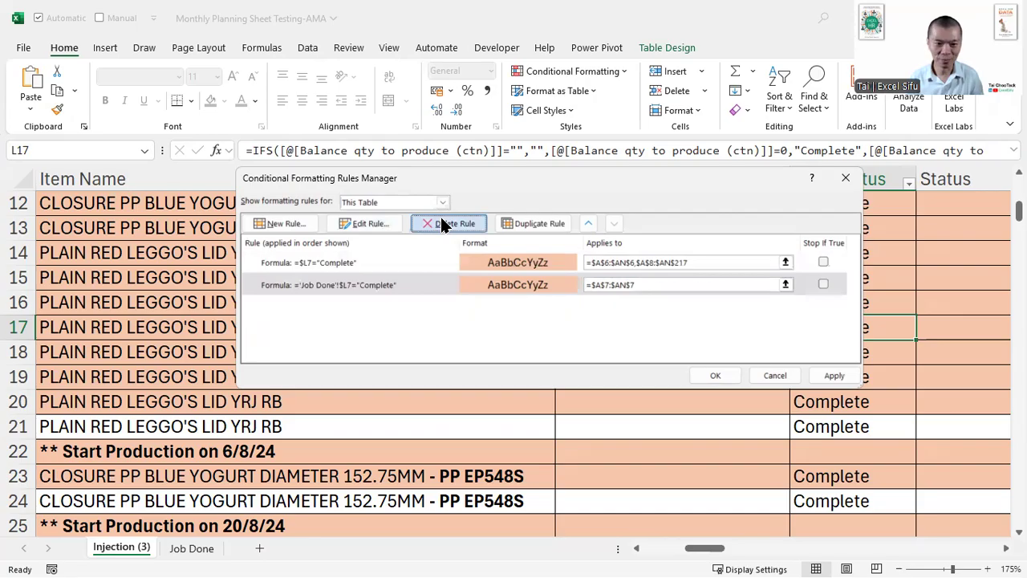
# - Set the remaining rule's Applies to range to =$A$7:$AN$218 and apply it to the sheet
pyautogui.click(699, 261)
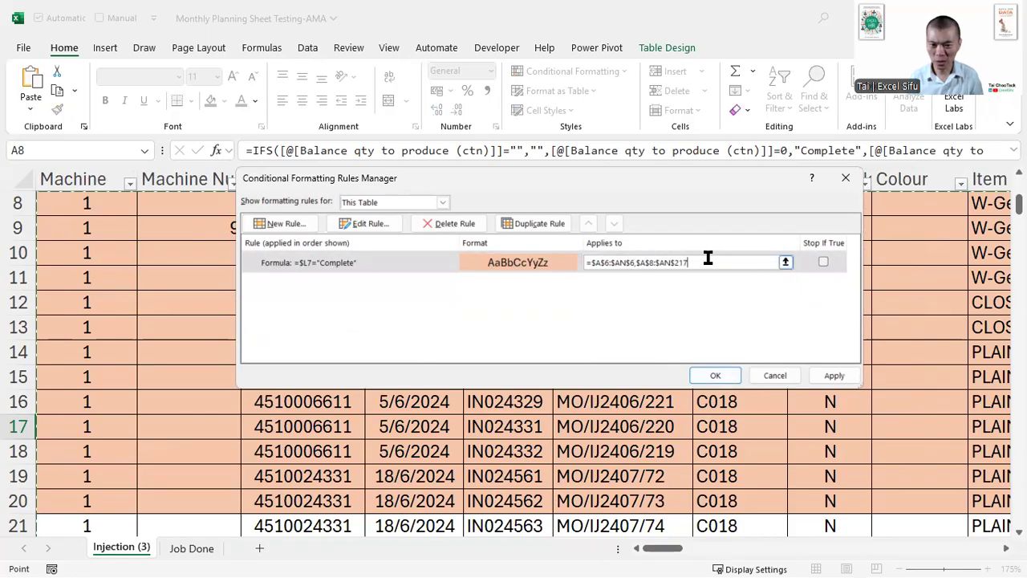
pyautogui.moveTo(704, 260); pyautogui.dragTo(532, 259)
pyautogui.scroll(3, 164, 333)
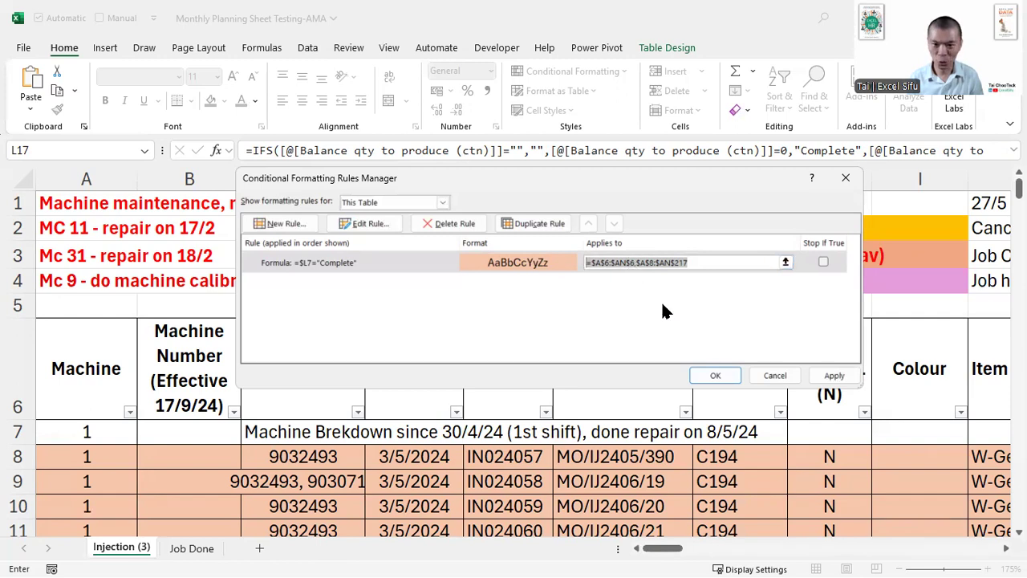
pyautogui.click(88, 435)
pyautogui.hotkey('ctrl', 'shift', 'End')
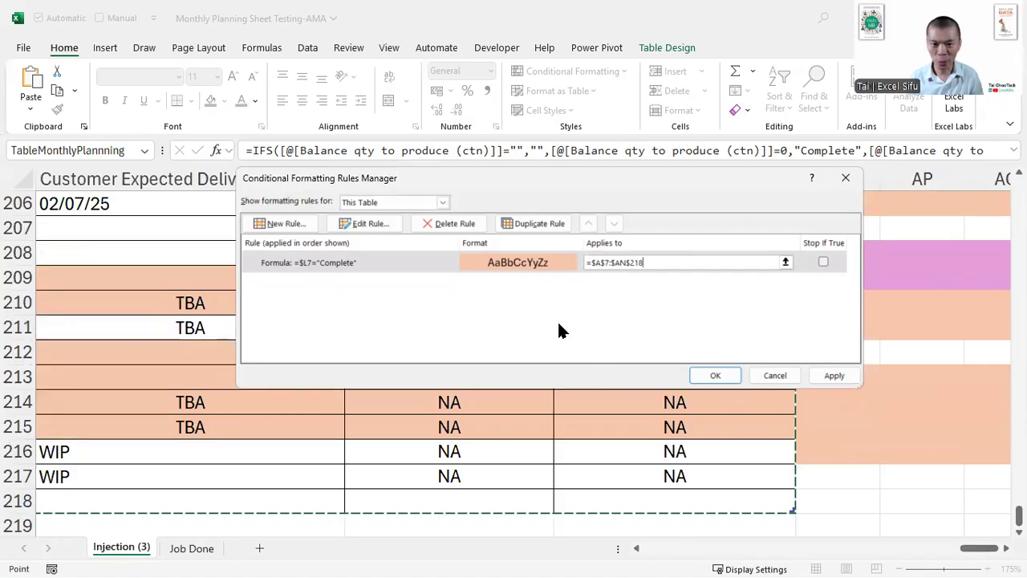
pyautogui.click(834, 375)
pyautogui.click(717, 375)
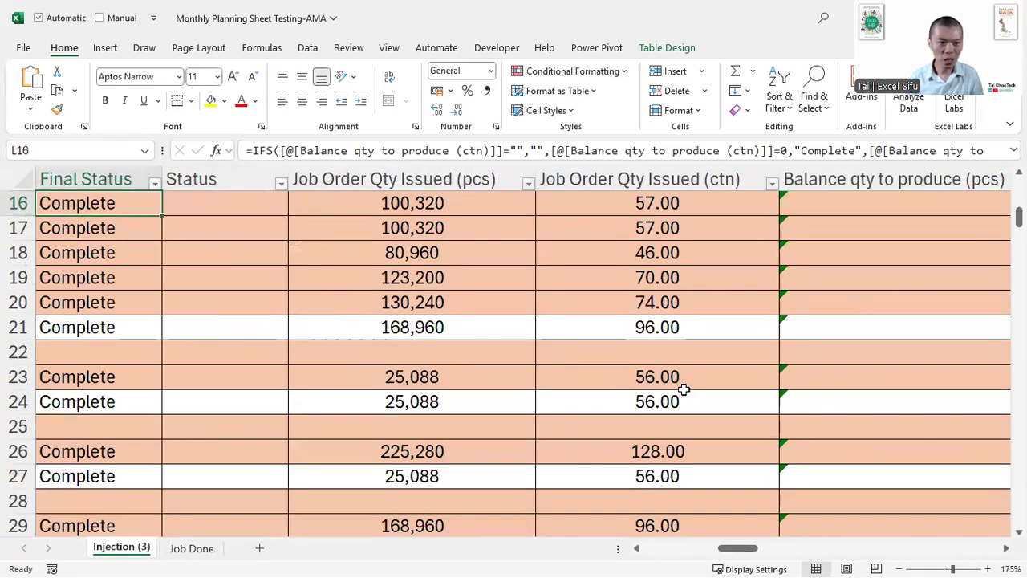
# - Test the highlighting by clearing individual Final Status cells around rows 16 and 17, undoing each deletion
pyautogui.hscroll(-1, 683, 389)
pyautogui.press('Delete')
pyautogui.scroll(2, 682, 389)
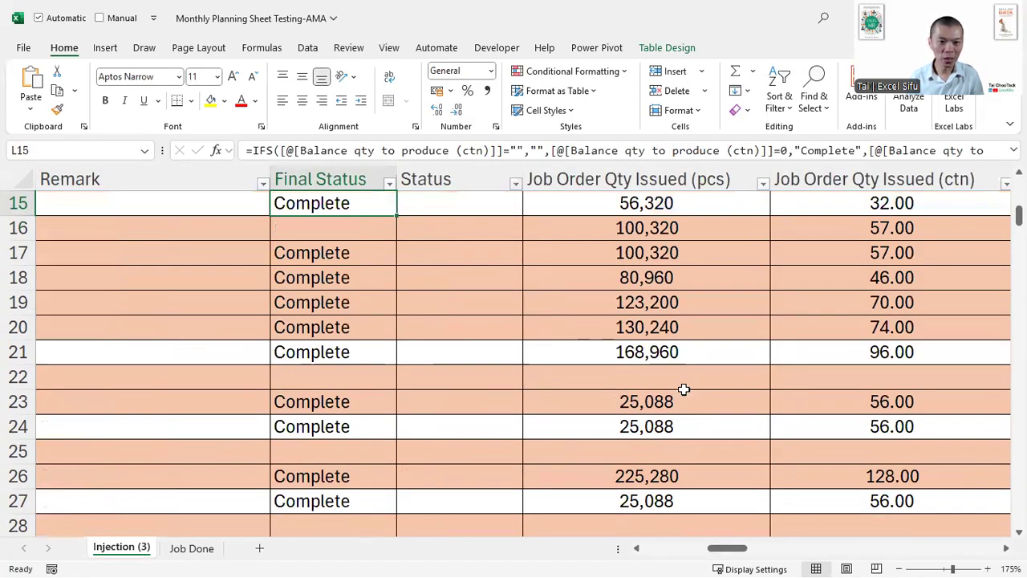
pyautogui.hotkey('ctrl', 'z')
pyautogui.press('Down')
pyautogui.press('Delete')
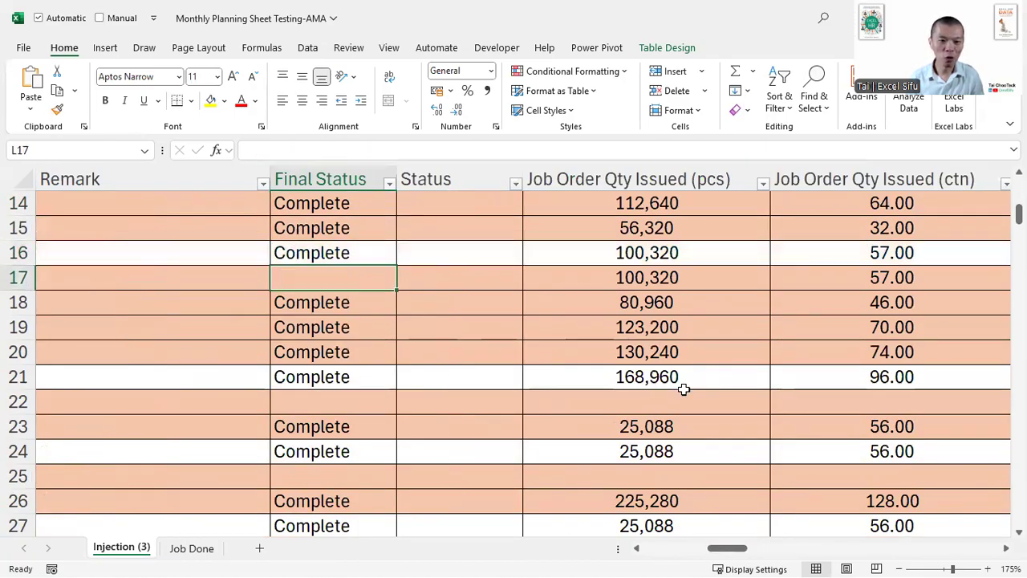
pyautogui.hotkey('ctrl', 'z')
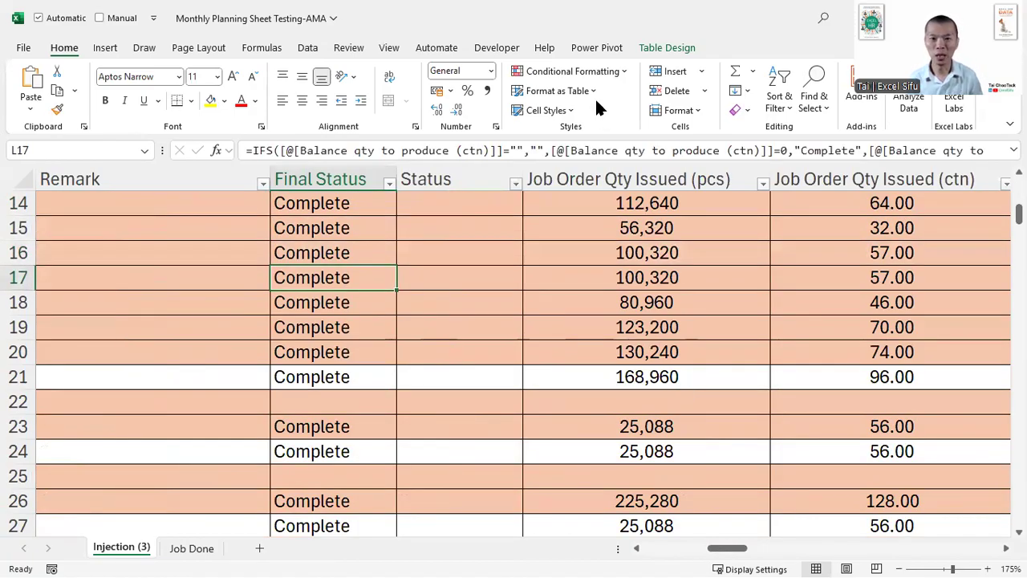
# - Edit the table's conditional formatting rule formula to =$L7="Complete" and apply it
pyautogui.click(585, 69)
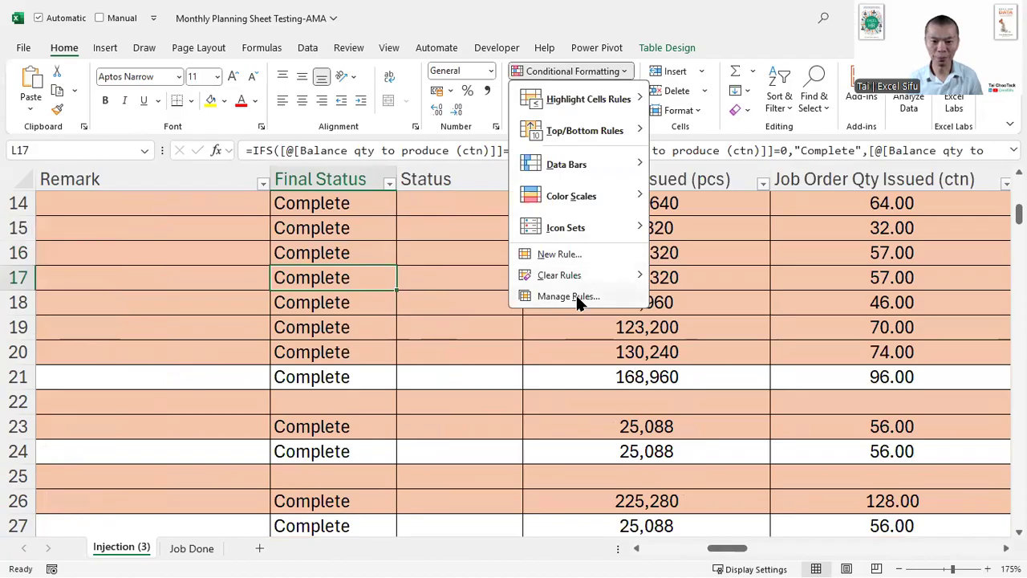
pyautogui.click(575, 293)
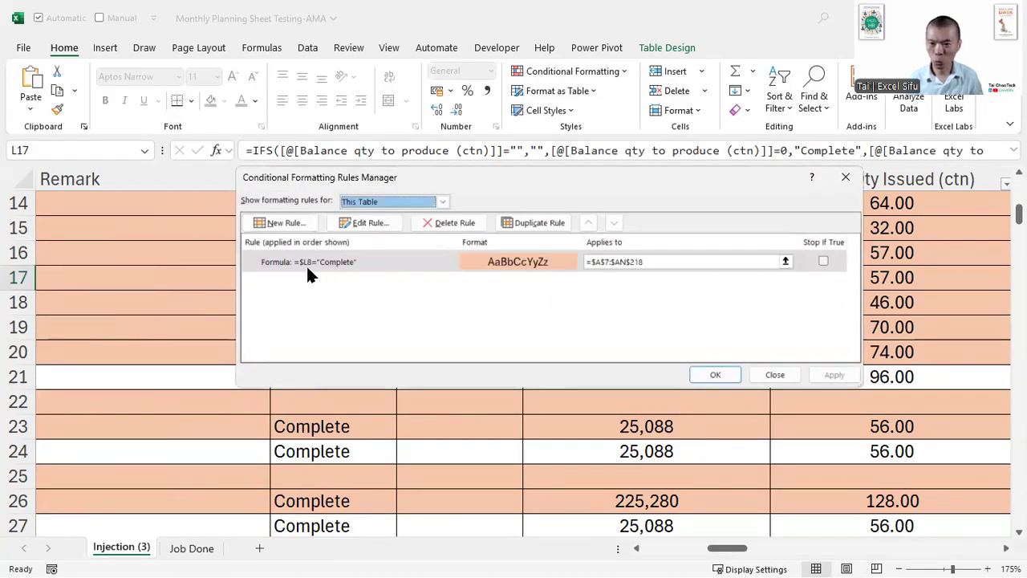
pyautogui.click(362, 222)
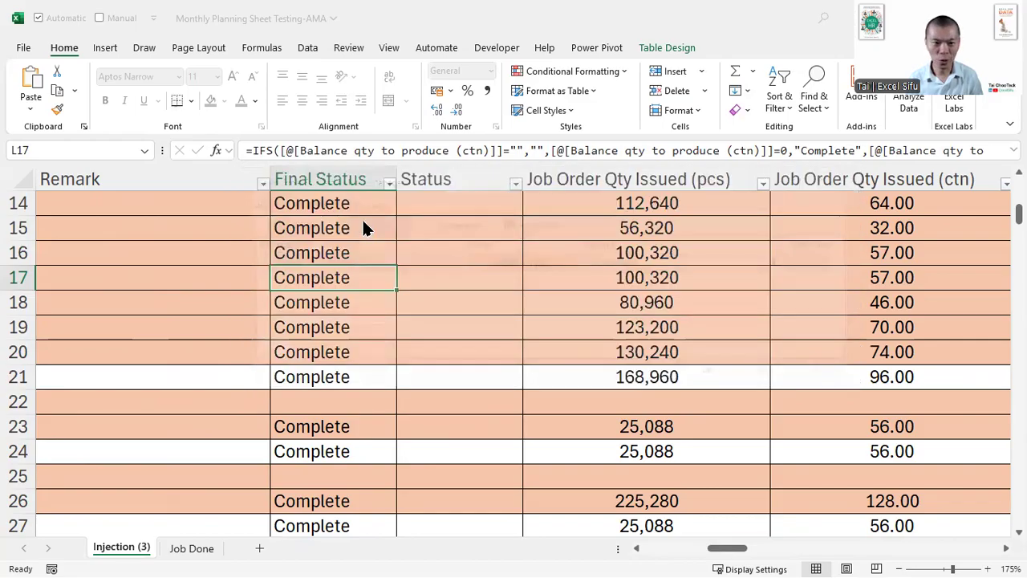
pyautogui.click(386, 334)
pyautogui.press('BackSpace')
pyautogui.write('7')
pyautogui.press('Return')
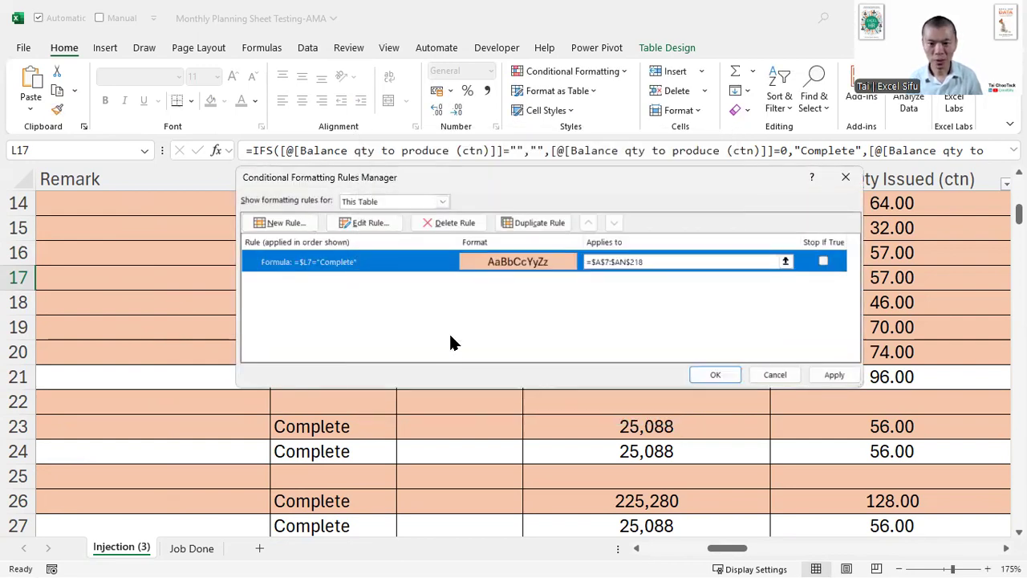
pyautogui.click(835, 374)
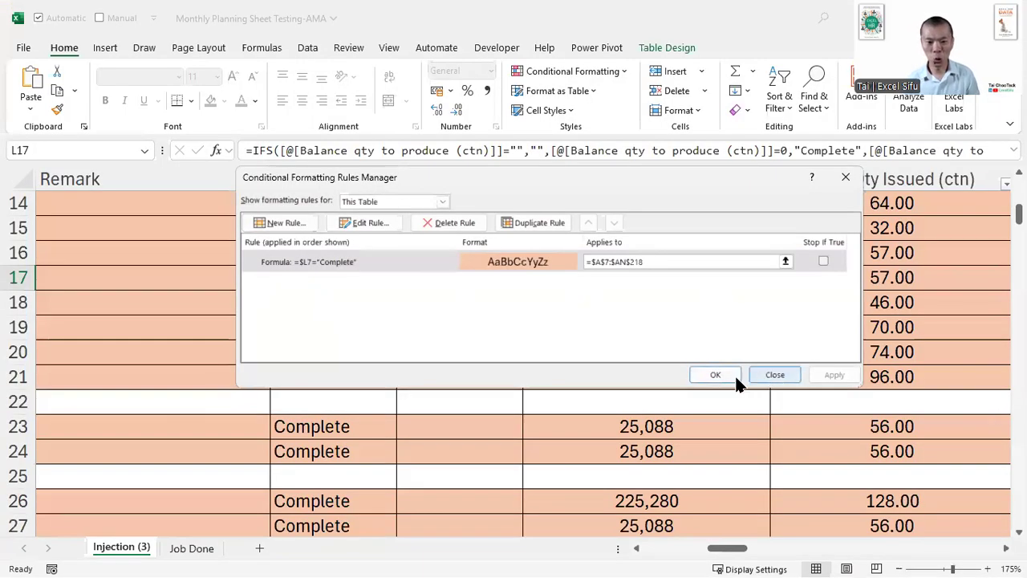
pyautogui.click(966, 451)
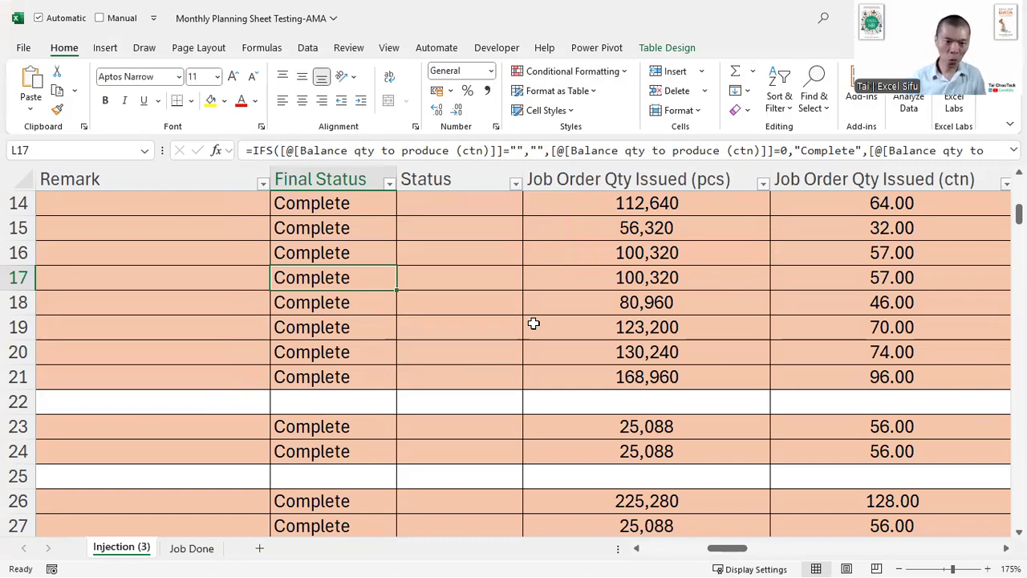
# - Clear the Final Status cells L17, L18 and L19 to test the corrected row highlighting
pyautogui.press('Delete')
pyautogui.press('Down')
pyautogui.press('Delete')
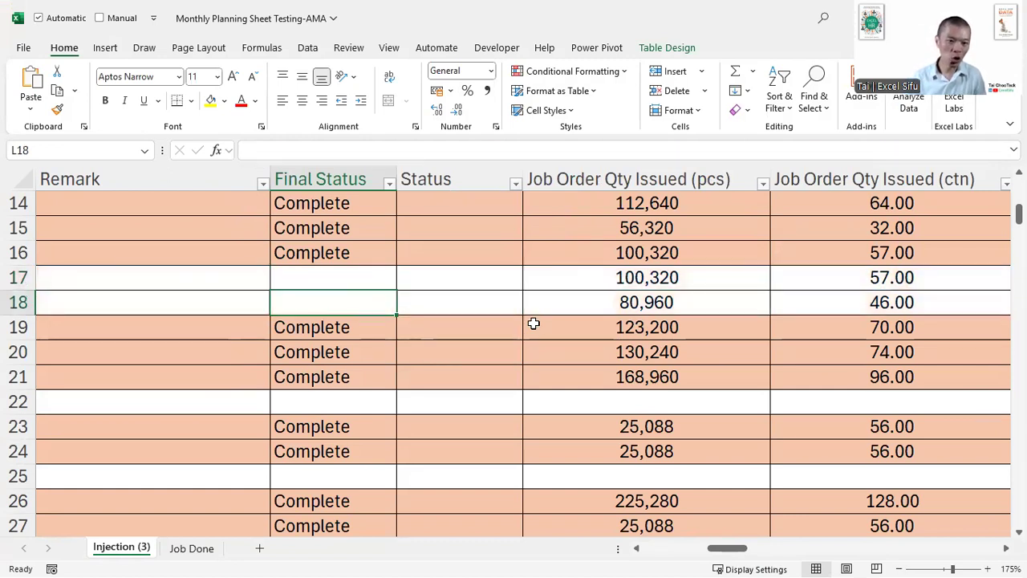
pyautogui.press('Down')
pyautogui.press('Delete')
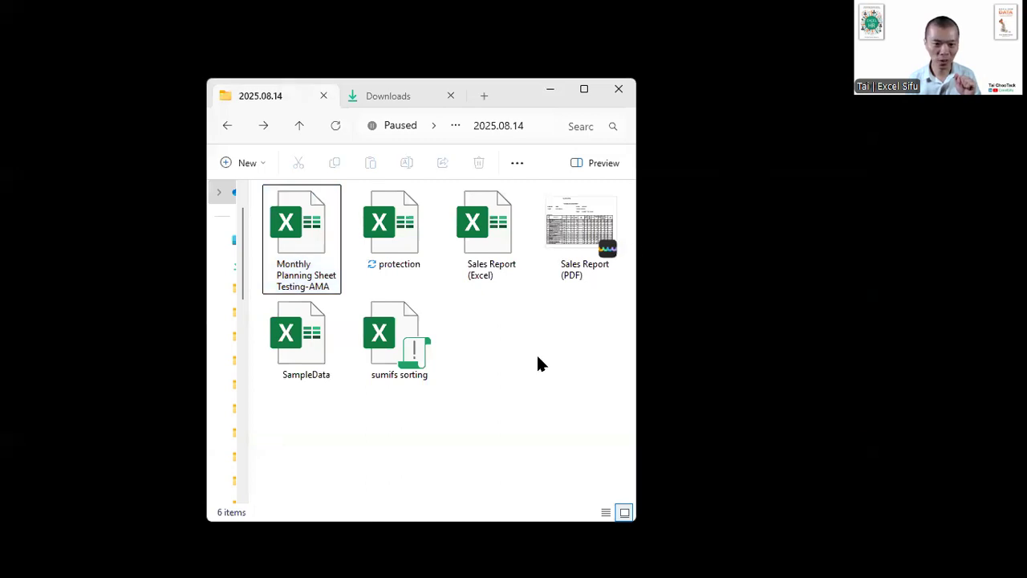
# - Open the sumifs sorting workbook from the 2025.08.14 folder in File Explorer
pyautogui.click(403, 344)
pyautogui.doubleClick(404, 344)
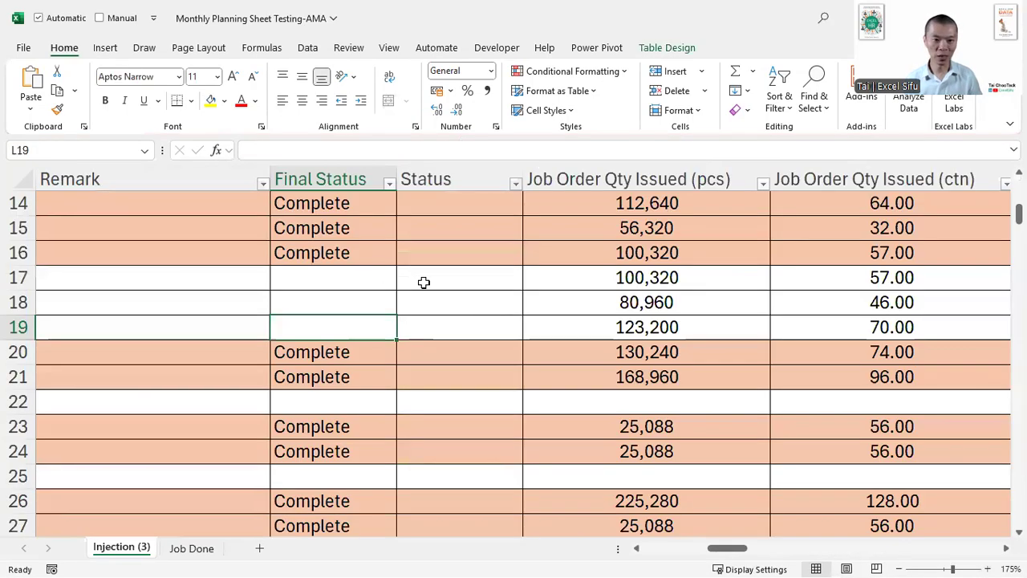
pyautogui.click(319, 255)
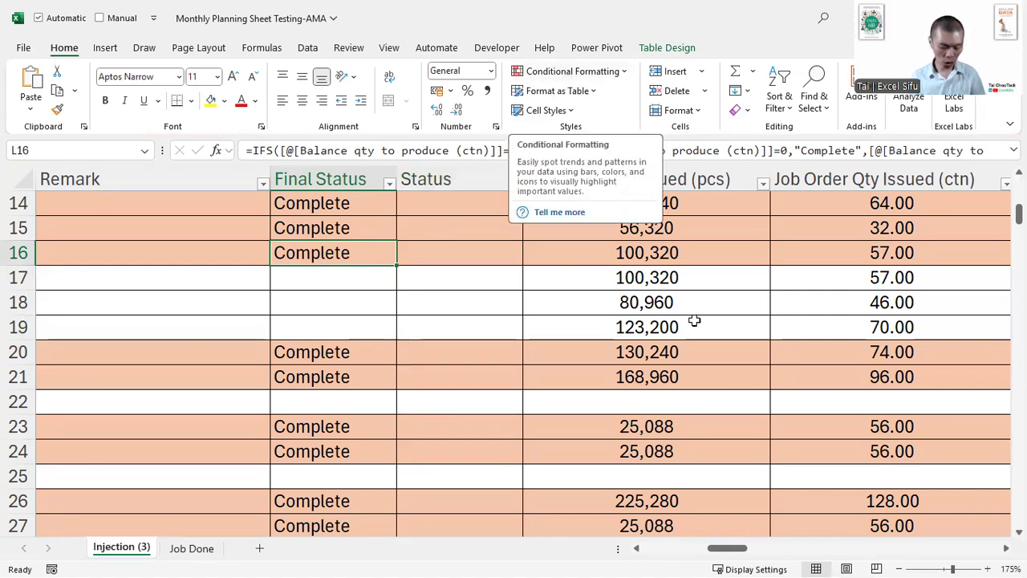
# - Write "offset" and "indirect" on a blank annotation screen, point an arrow at each word, and exit the annotation
pyautogui.hotkey('ctrl', '2')
pyautogui.press('w')
pyautogui.write('t')
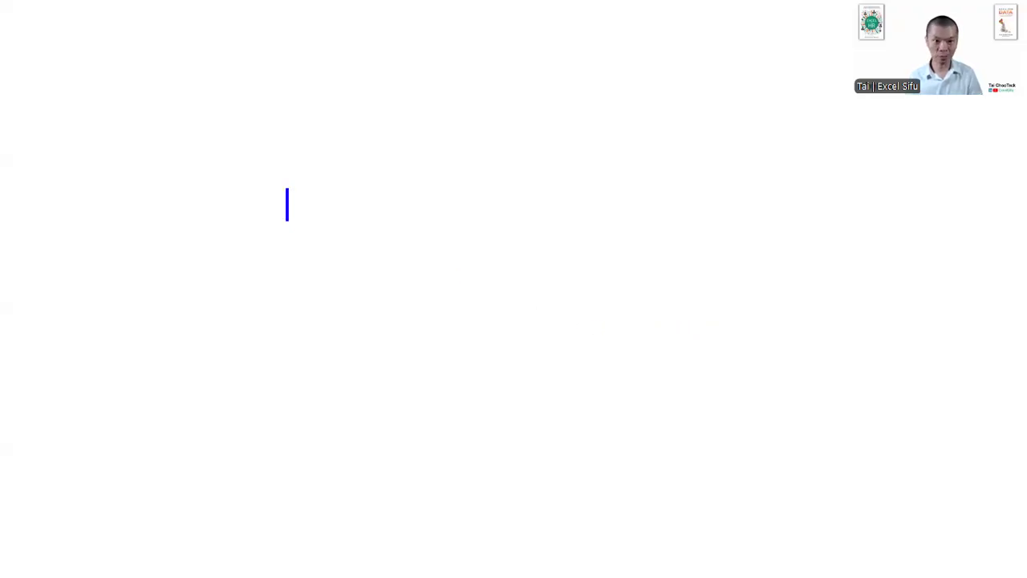
pyautogui.write('offset')
pyautogui.press('Return')
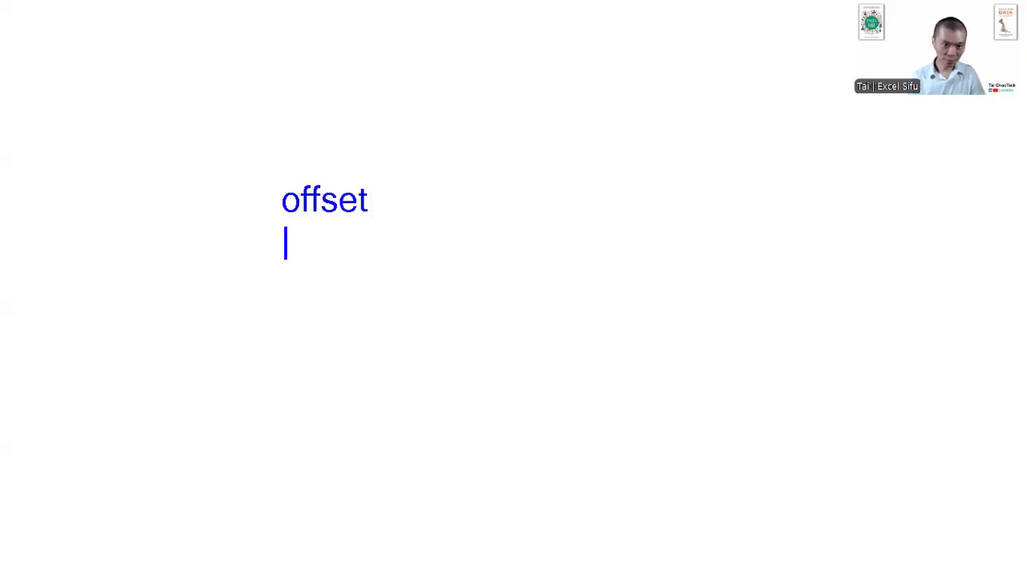
pyautogui.write('indirect')
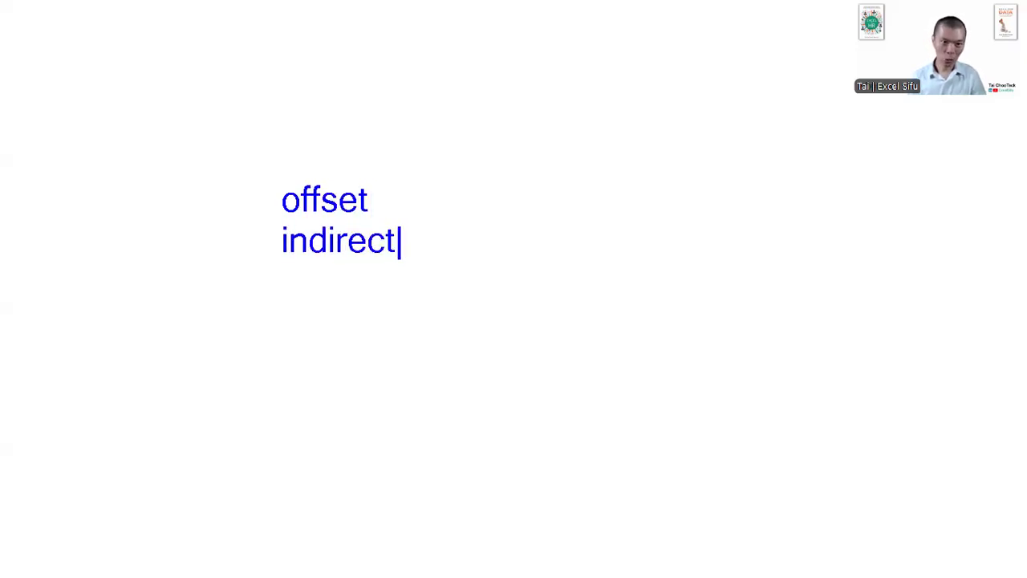
pyautogui.press('Escape')
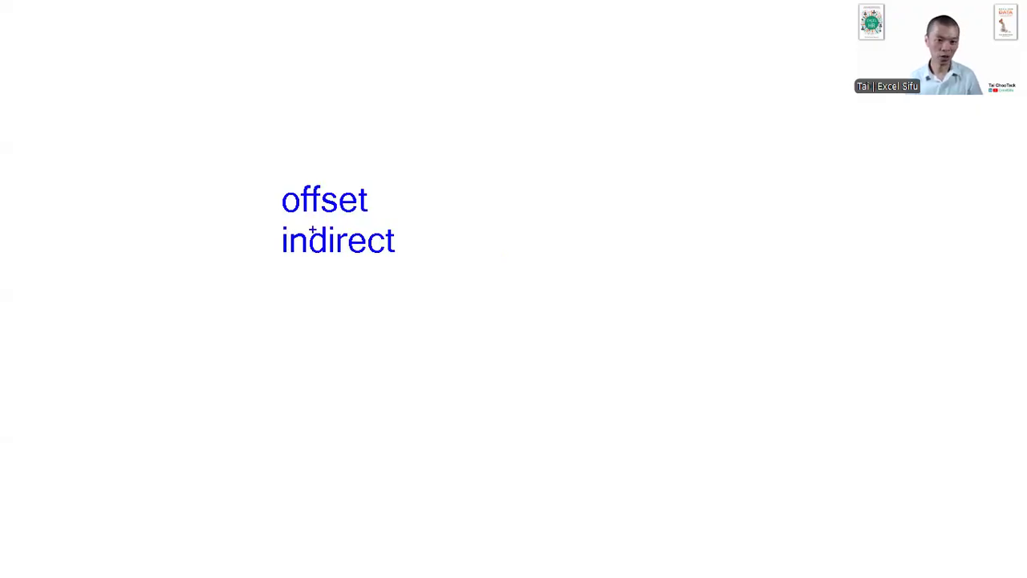
pyautogui.moveTo(268, 202); pyautogui.dragTo(240, 186)
pyautogui.moveTo(265, 242); pyautogui.dragTo(251, 240)
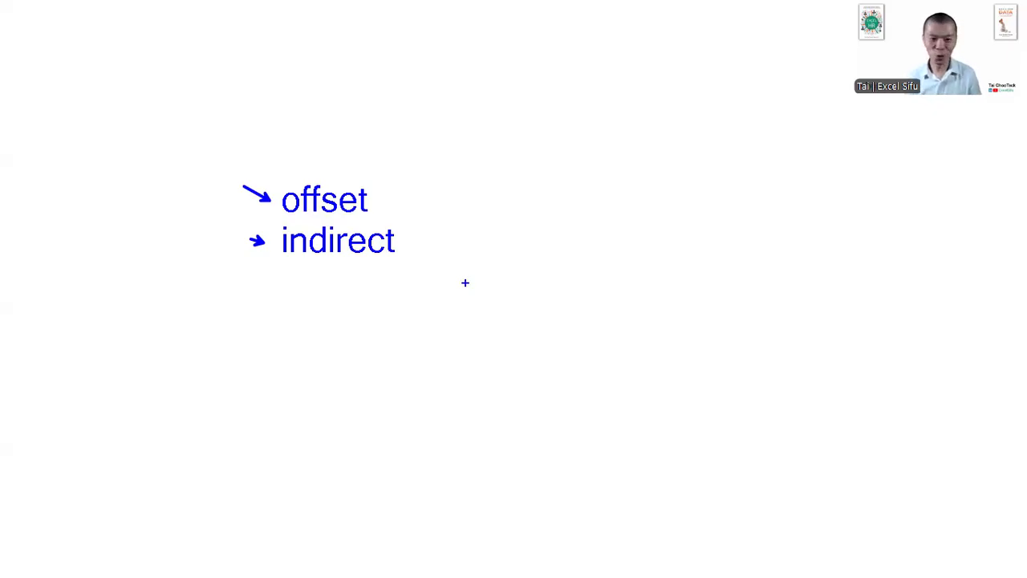
pyautogui.press('Escape')
# - Close the Monthly Planning Sheet workbook and dismiss the blocked-macros warning in the sumifs sorting workbook
pyautogui.click(689, 325)
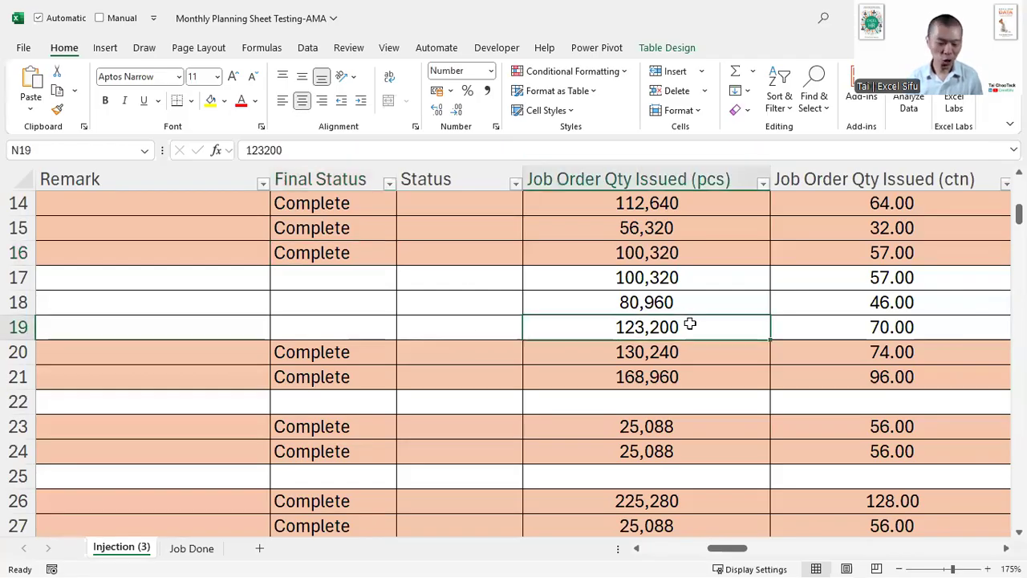
pyautogui.hotkey('ctrl', 'w')
pyautogui.press('Tab')
pyautogui.press('Return')
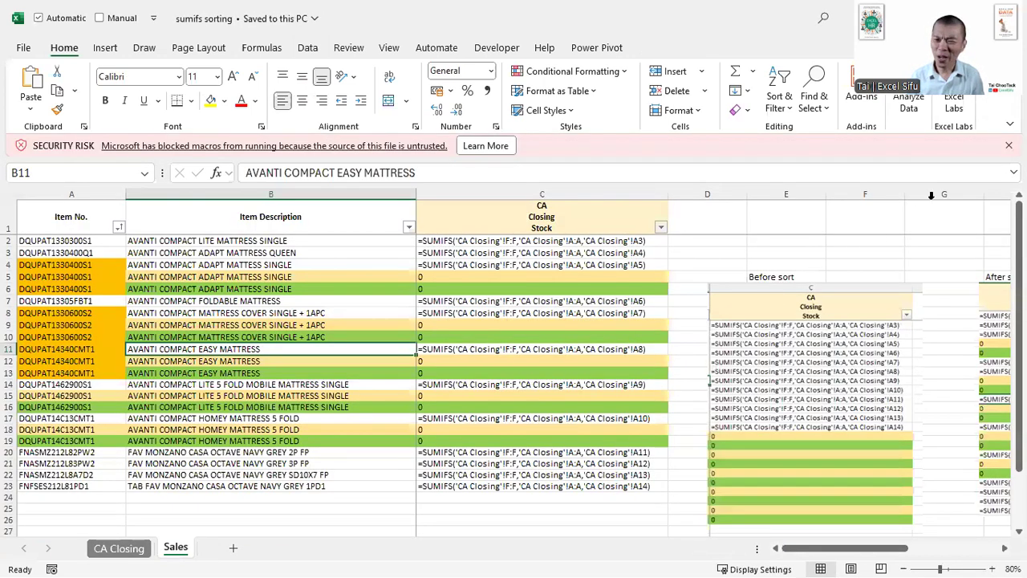
pyautogui.click(1009, 145)
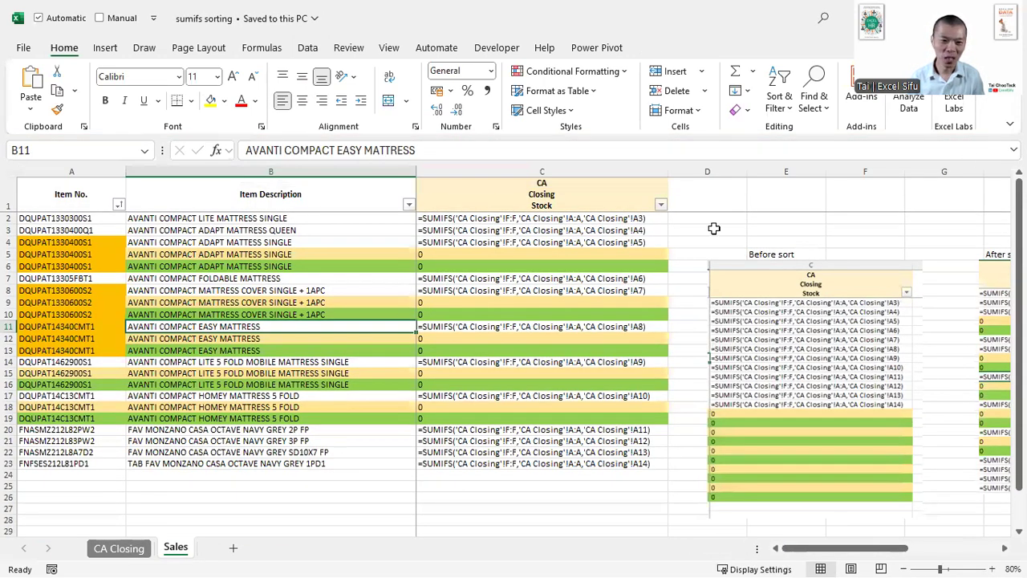
# - Inspect the SUMIFS formula in C2 and mark its three 'CA Closing' references with arrows
pyautogui.click(536, 220)
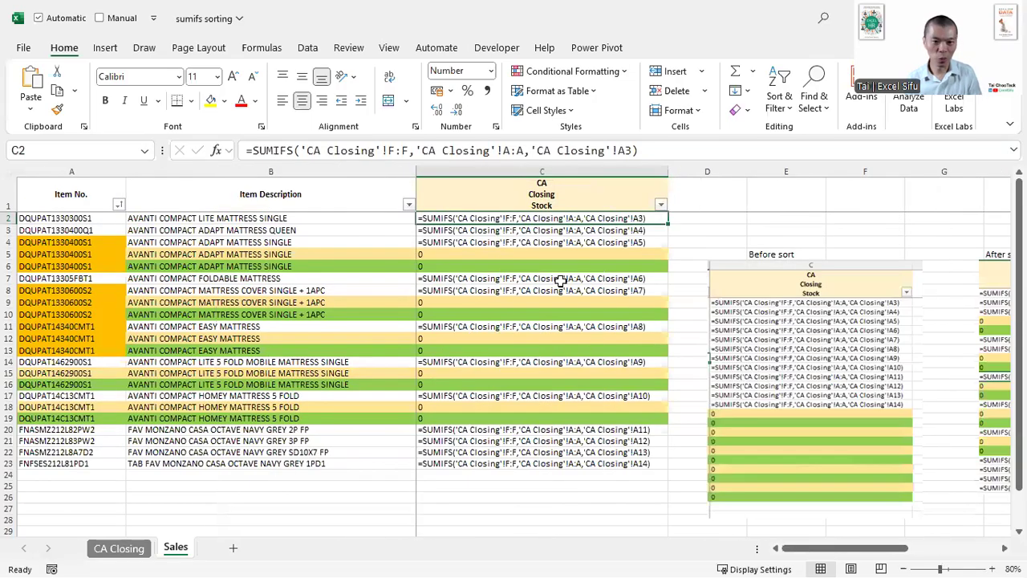
pyautogui.press('F2')
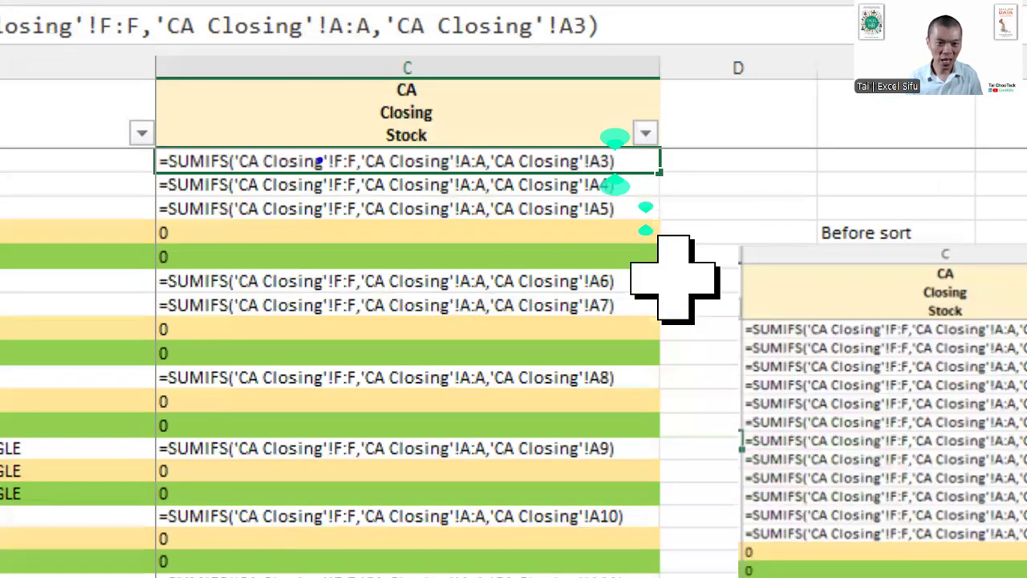
pyautogui.moveTo(304, 137); pyautogui.dragTo(324, 135)
pyautogui.moveTo(394, 127); pyautogui.dragTo(414, 125)
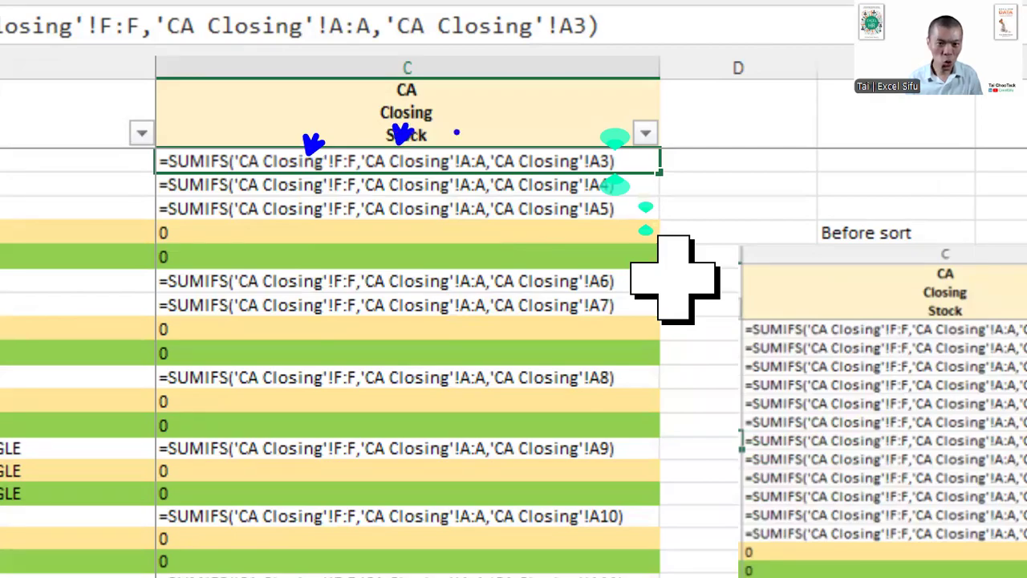
pyautogui.moveTo(548, 129); pyautogui.dragTo(566, 123)
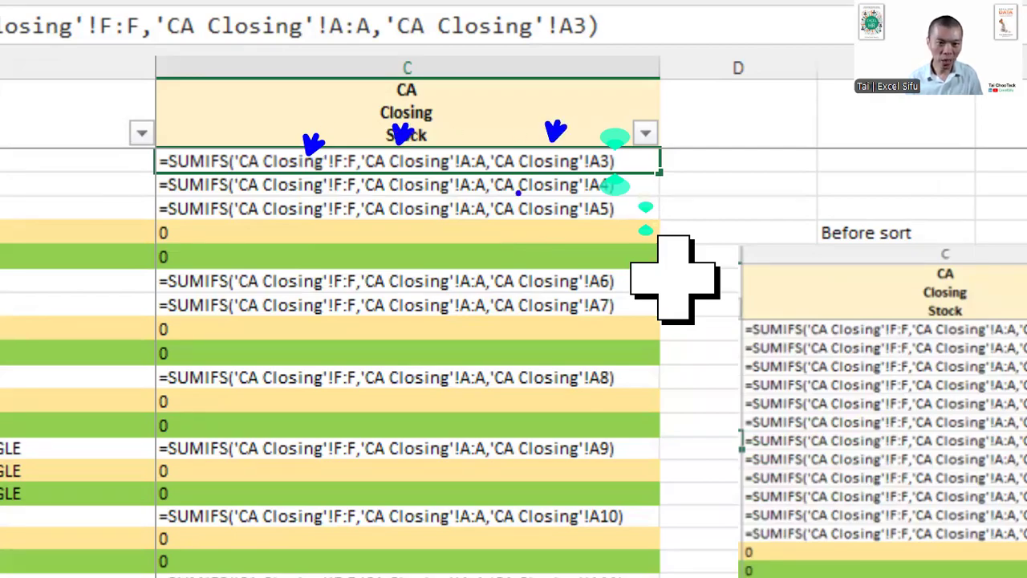
pyautogui.press('Escape')
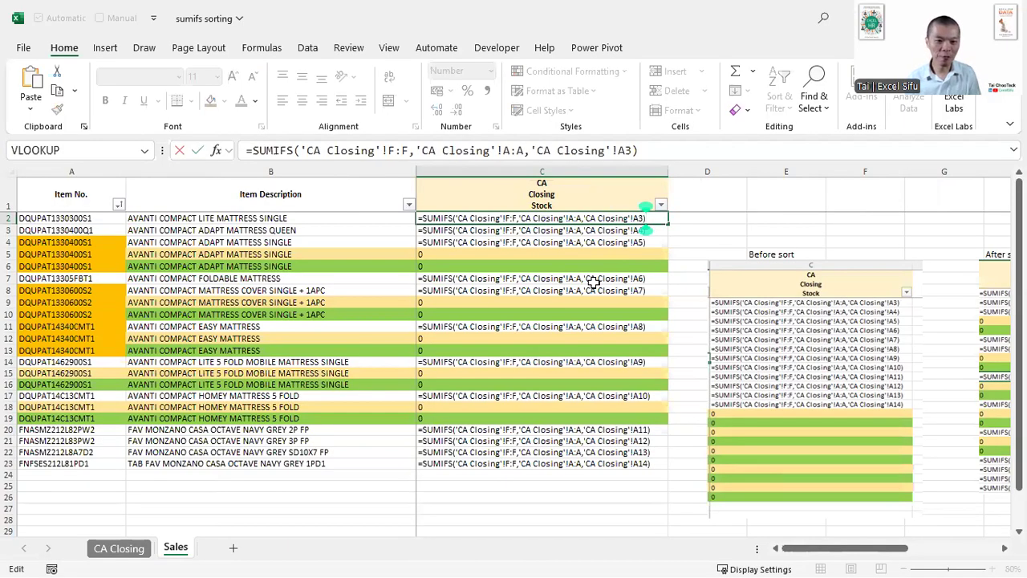
# - View the CA Closing source sheet, return to Sales, and mark the 'CA Closing'!A3 criterion in the C2 formula
pyautogui.click(118, 554)
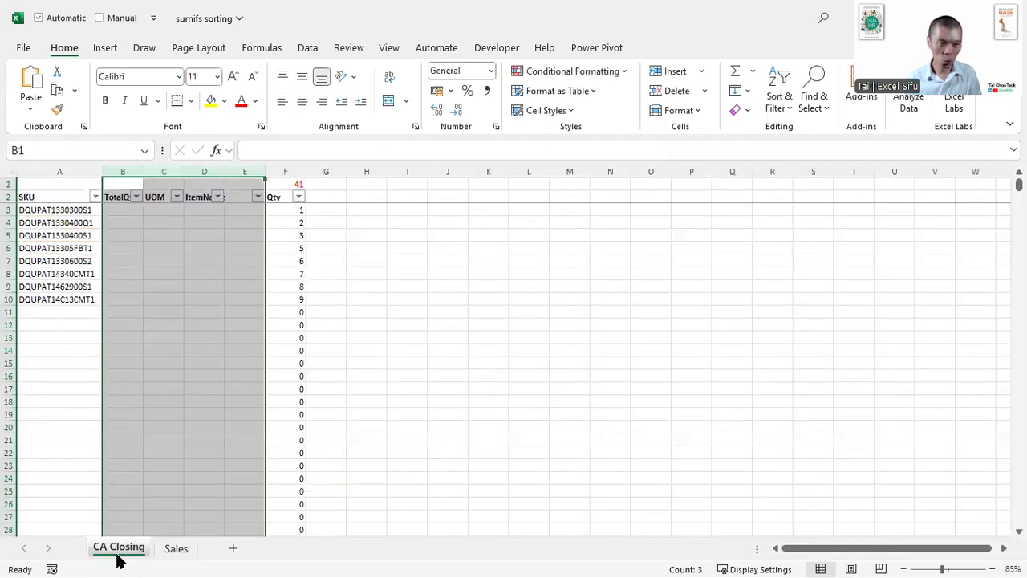
pyautogui.click(170, 548)
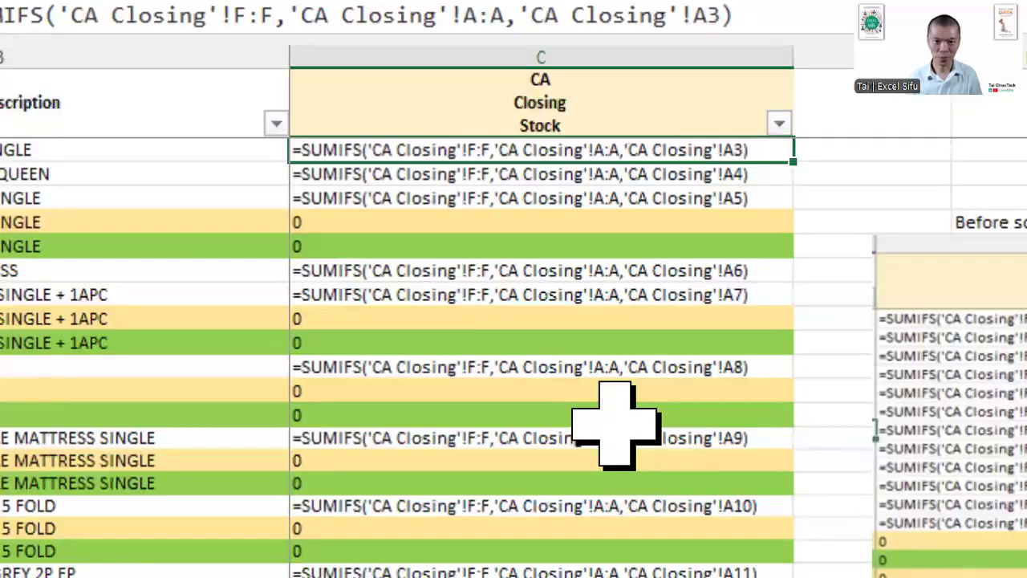
pyautogui.moveTo(627, 163); pyautogui.dragTo(734, 163)
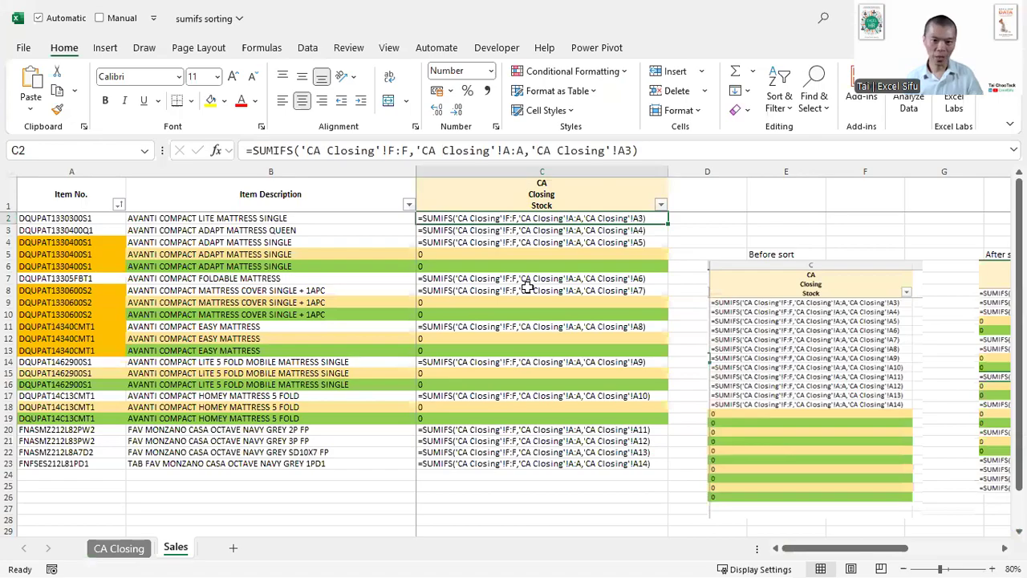
# - Show calculated results instead of formulas on the Sales sheet and inspect the formula in C17
pyautogui.hotkey('ctrl', '`')
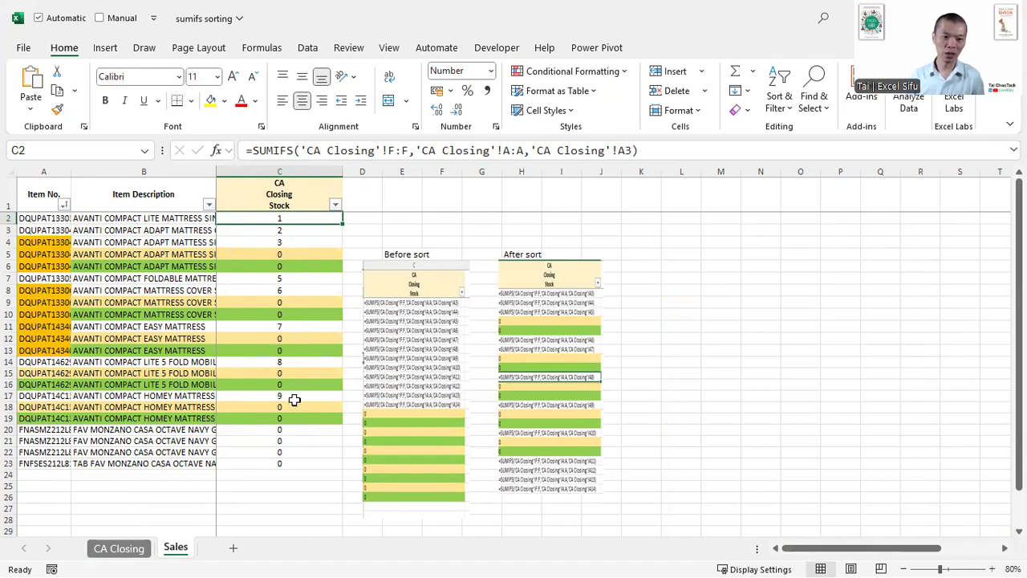
pyautogui.click(294, 396)
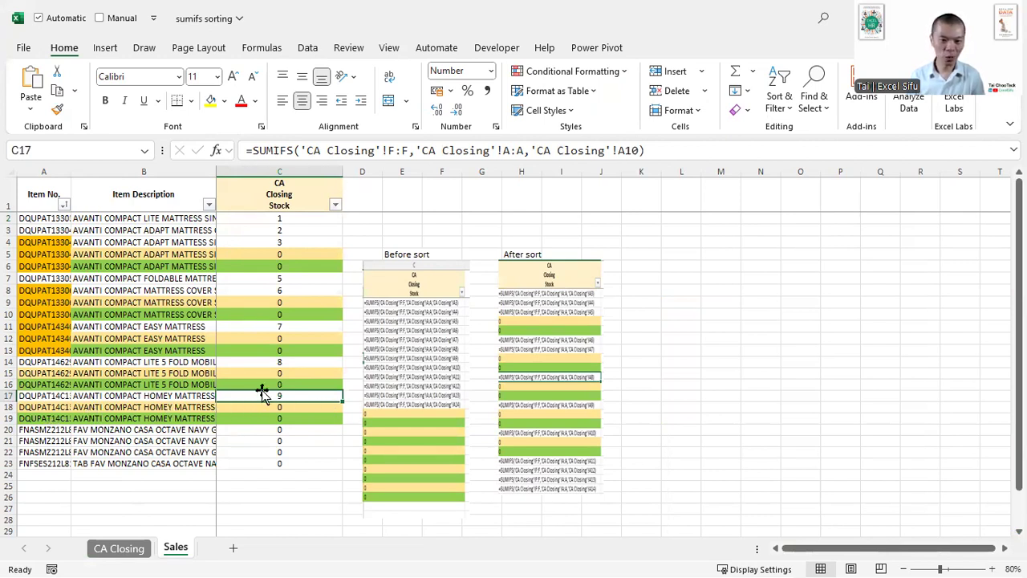
# - Change the SUMIFS criterion in C2 to 'CA Closing'!A2 and fill the formula down through C23
pyautogui.click(266, 219)
pyautogui.press('F2')
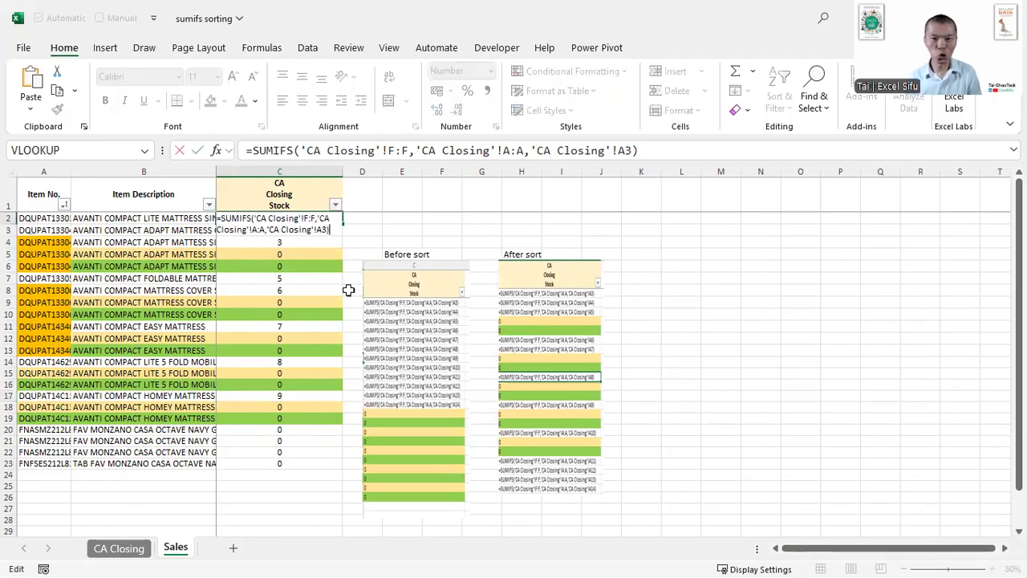
pyautogui.press('Left')
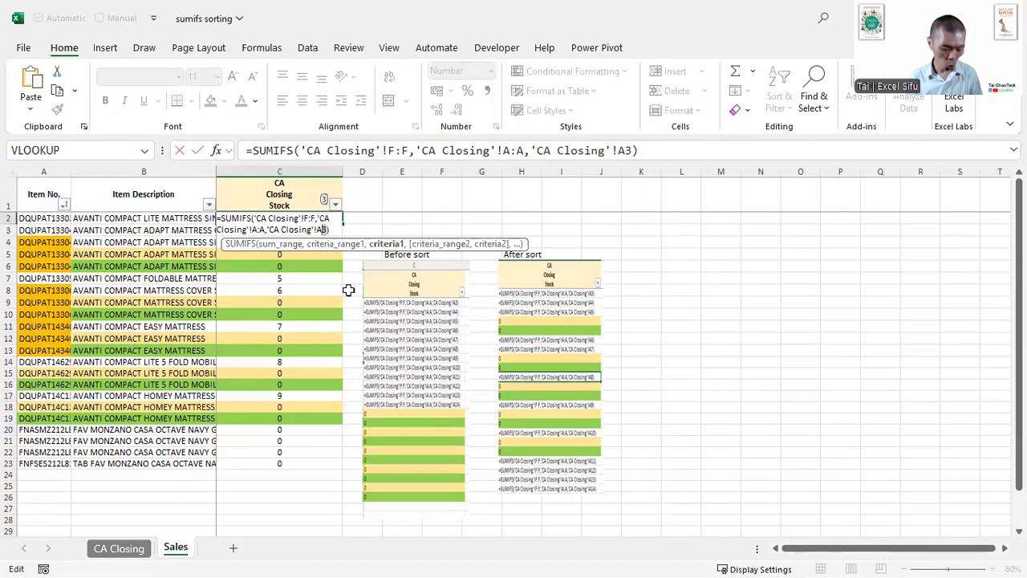
pyautogui.write('2')
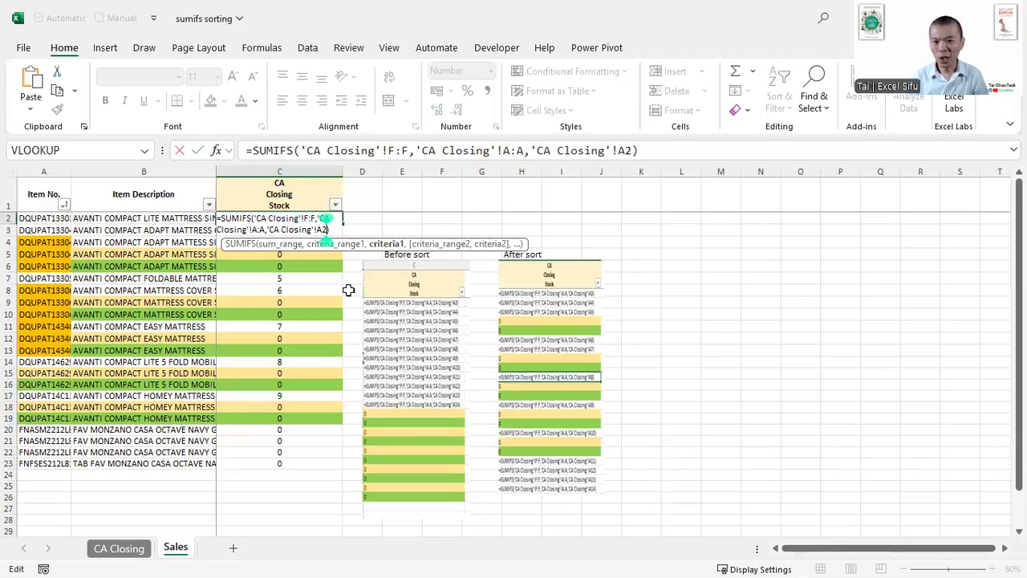
pyautogui.hotkey('ctrl', 'Return')
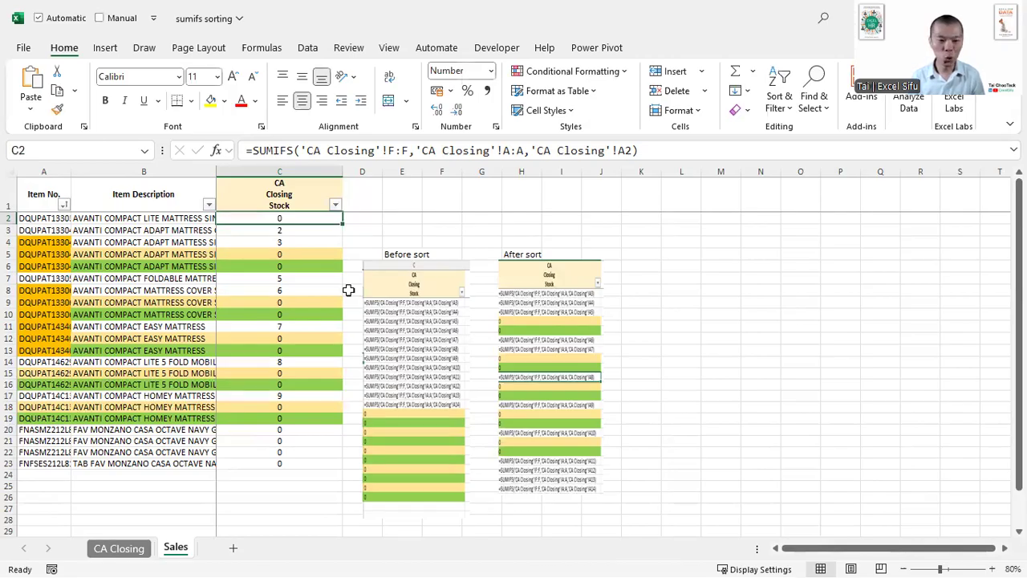
pyautogui.hotkey('ctrl', 'shift', 'Down')
pyautogui.press('F2')
pyautogui.hotkey('ctrl', 'Return')
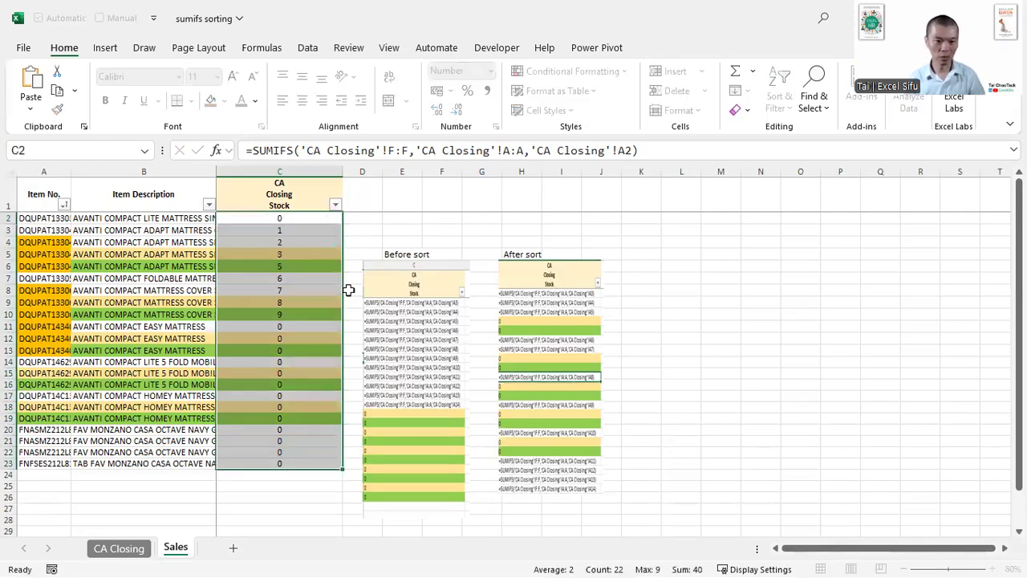
# - Check cell A2 and the SKU list on the CA Closing sheet against the Sales formulas, ending on Sales
pyautogui.click(117, 548)
pyautogui.click(60, 209)
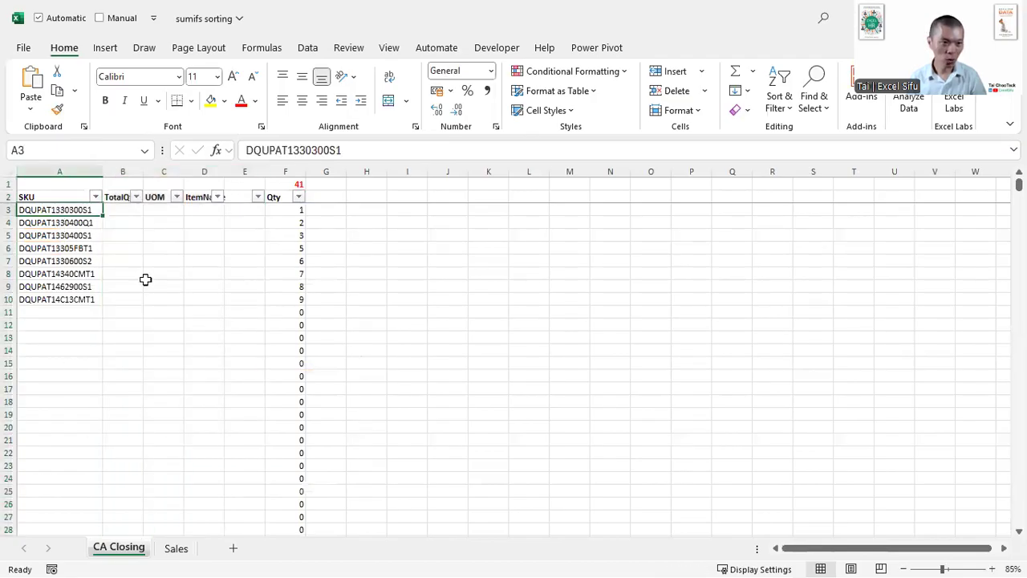
pyautogui.press('Up')
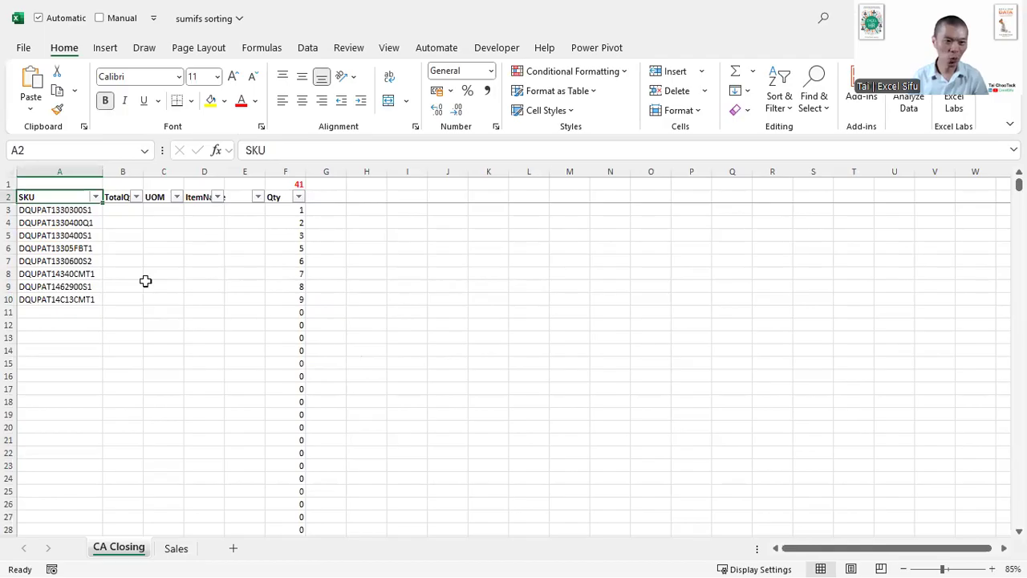
pyautogui.hotkey('ctrl', 'pagedown')
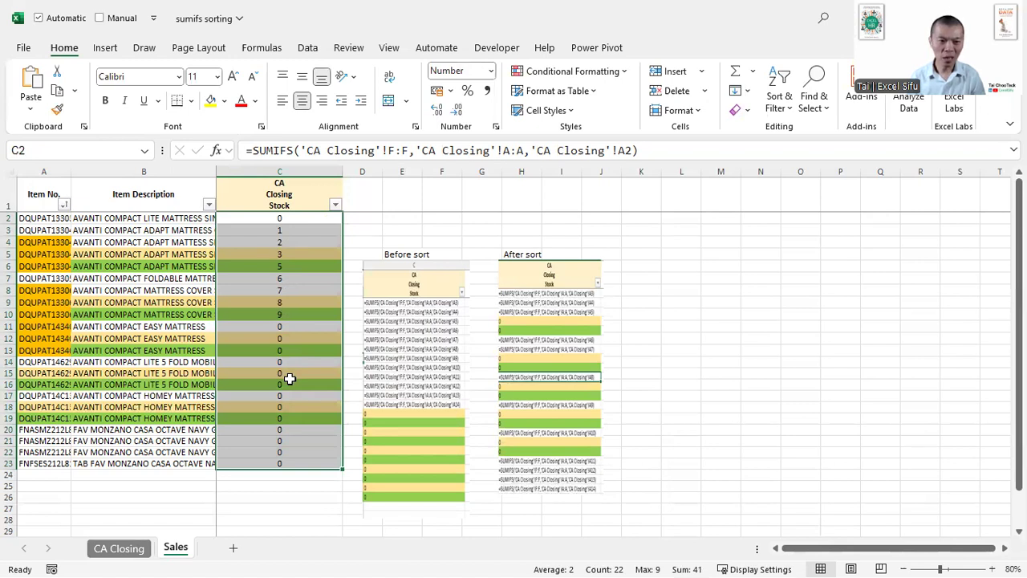
pyautogui.click(112, 549)
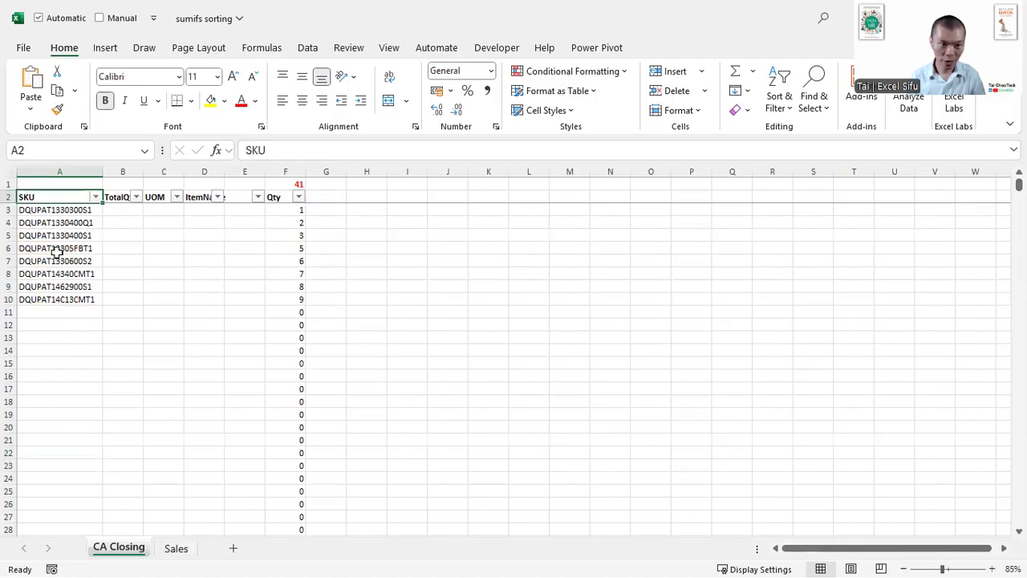
pyautogui.click(176, 548)
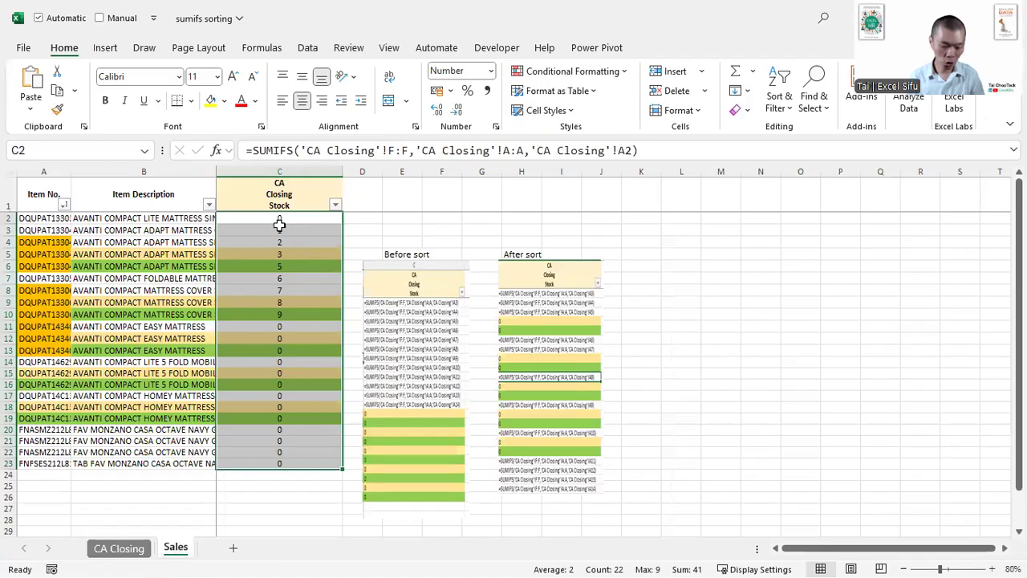
# - Show the Sales sheet's formulas, box the criterion references in column C, and restore the calculated results
pyautogui.hotkey('ctrl', '`')
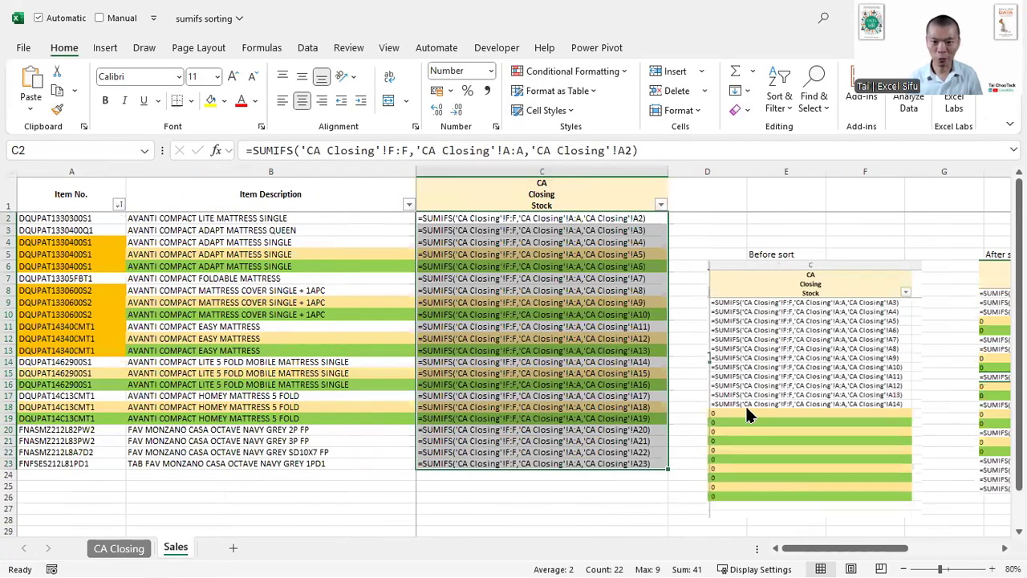
pyautogui.hotkey('ctrl', '2')
pyautogui.moveTo(660, 204); pyautogui.dragTo(615, 504)
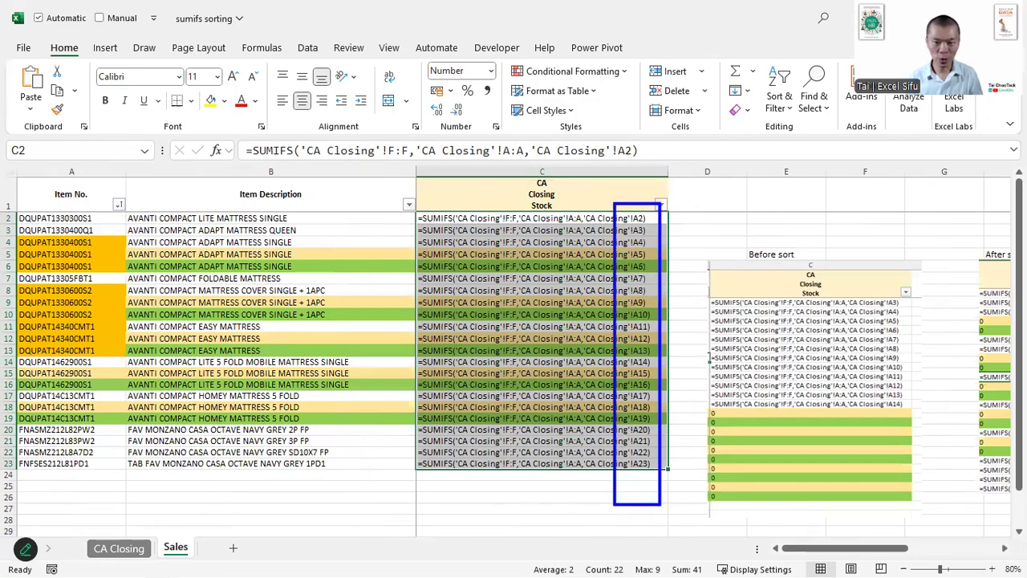
pyautogui.press('Escape')
pyautogui.hotkey('ctrl', '`')
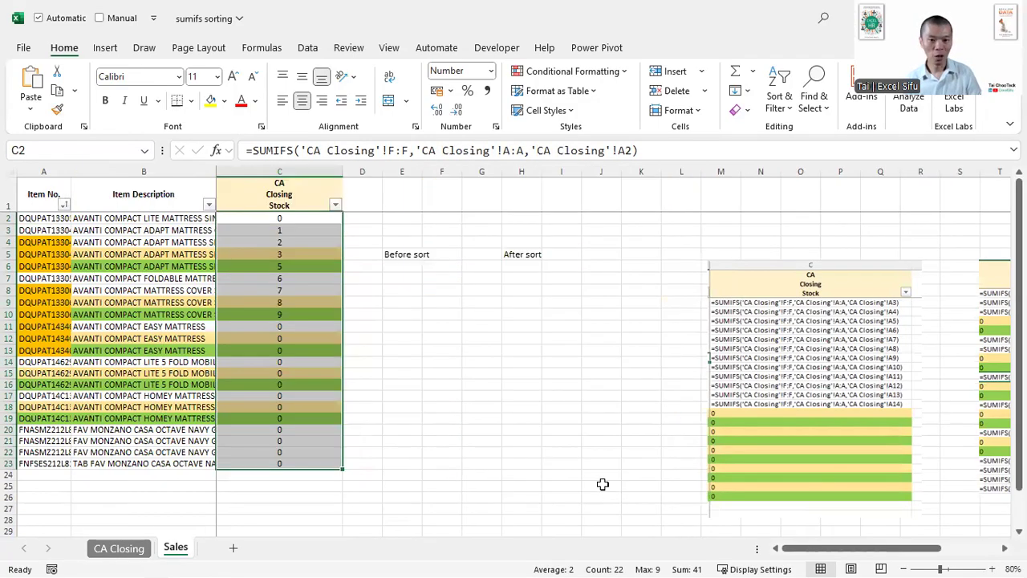
# - Sort the Sales table by CA Closing Stock in ascending order
pyautogui.click(319, 291)
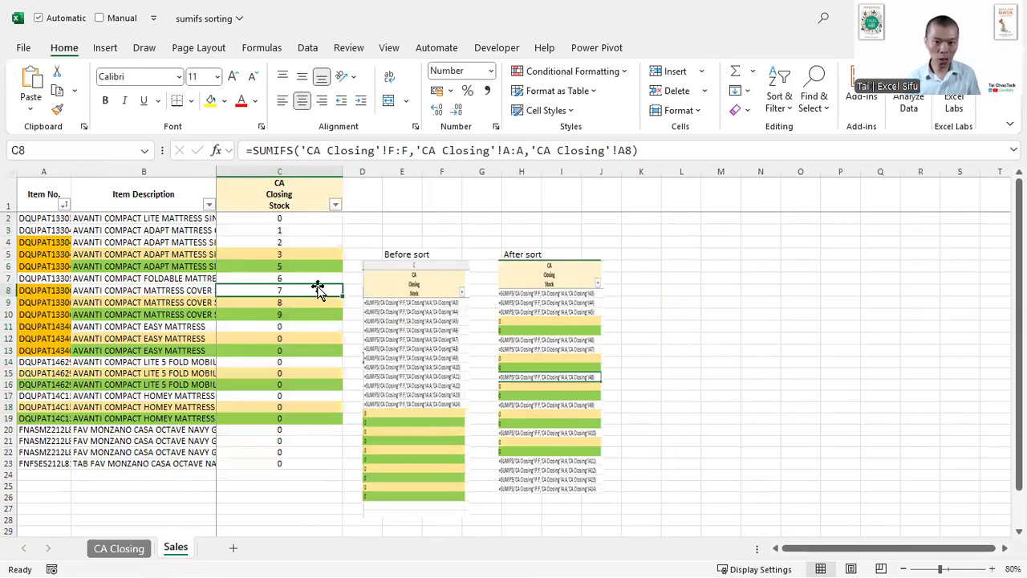
pyautogui.press('alt')
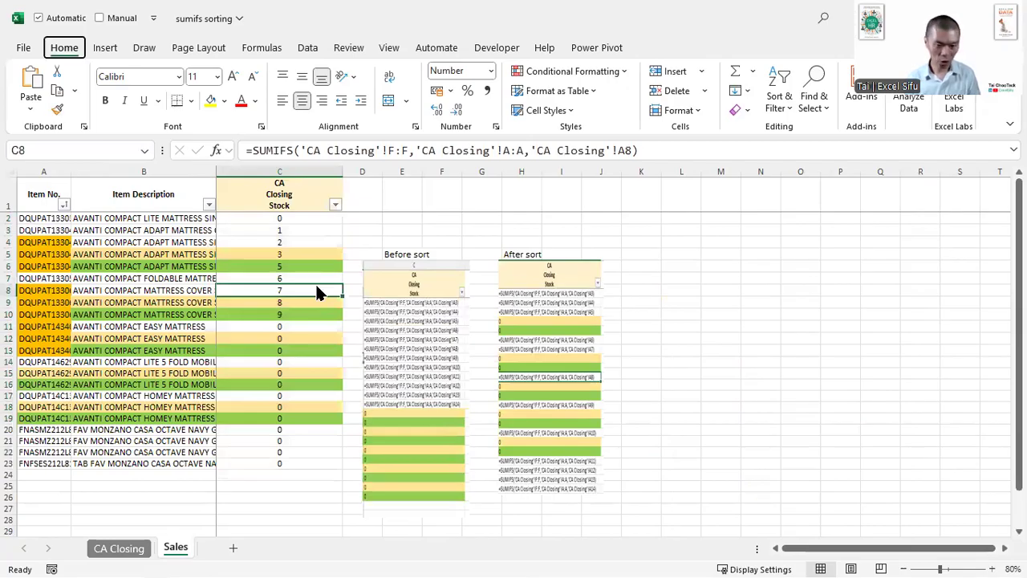
pyautogui.press('a')
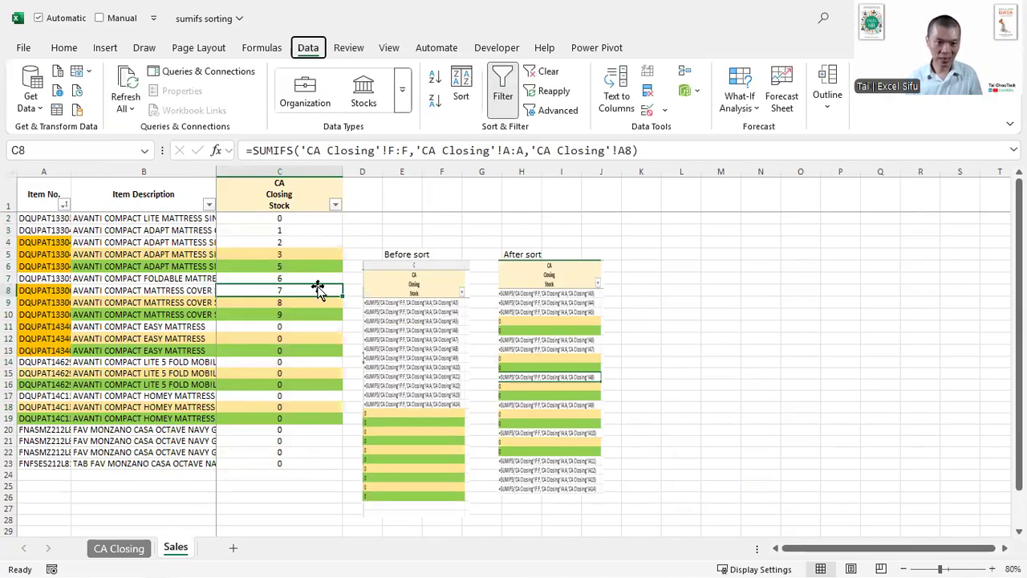
pyautogui.press('s')
pyautogui.press('a')
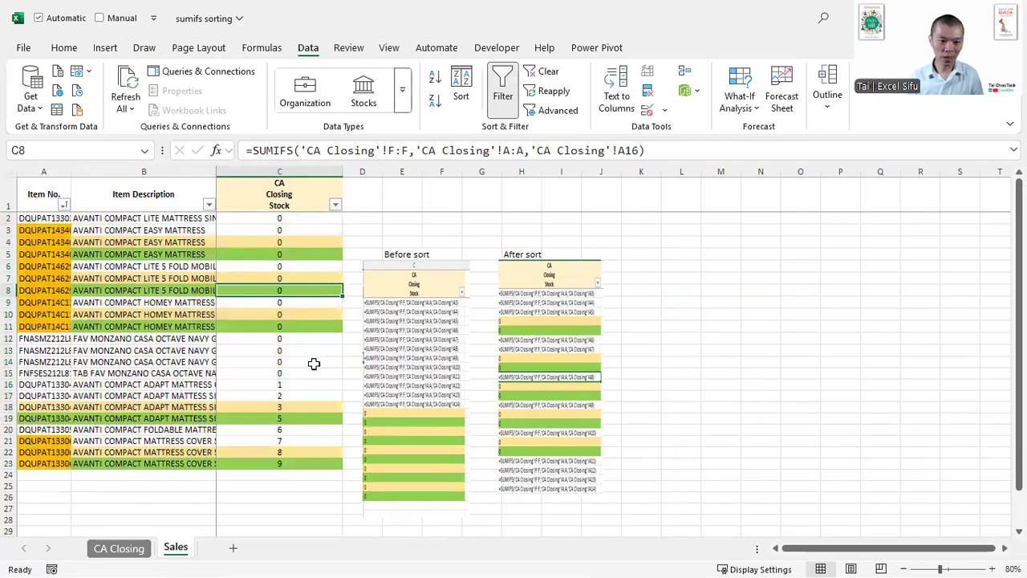
# - Inspect the SUMIFS formula in C23 and undo the ascending sort
pyautogui.click(294, 464)
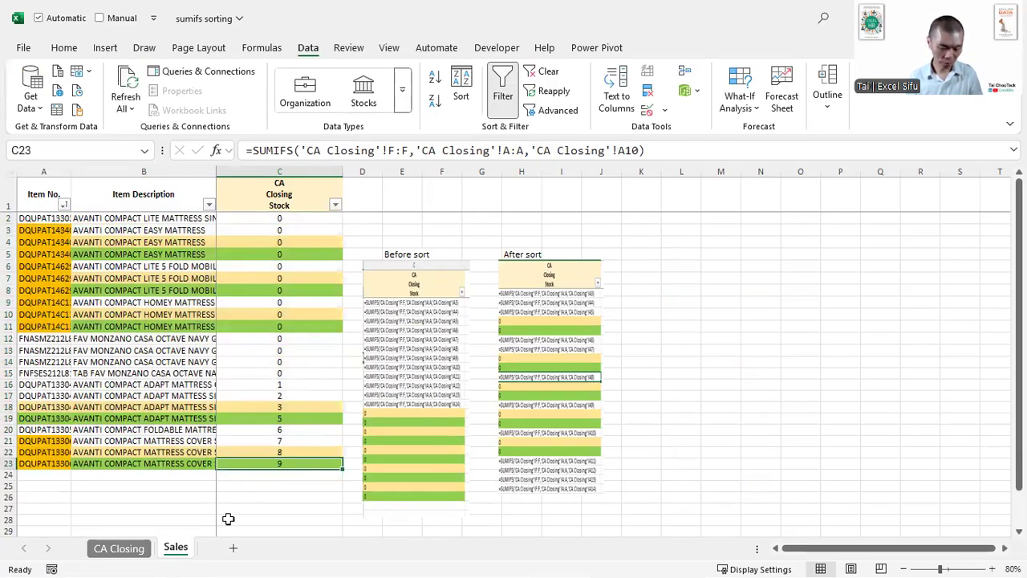
pyautogui.press('F2')
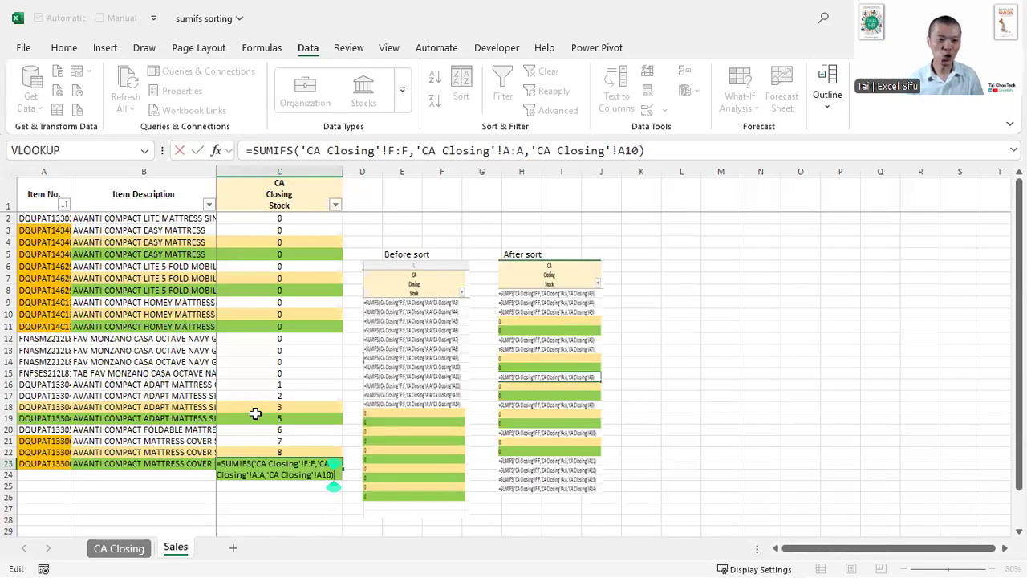
pyautogui.press('Escape')
pyautogui.hotkey('ctrl', 'z')
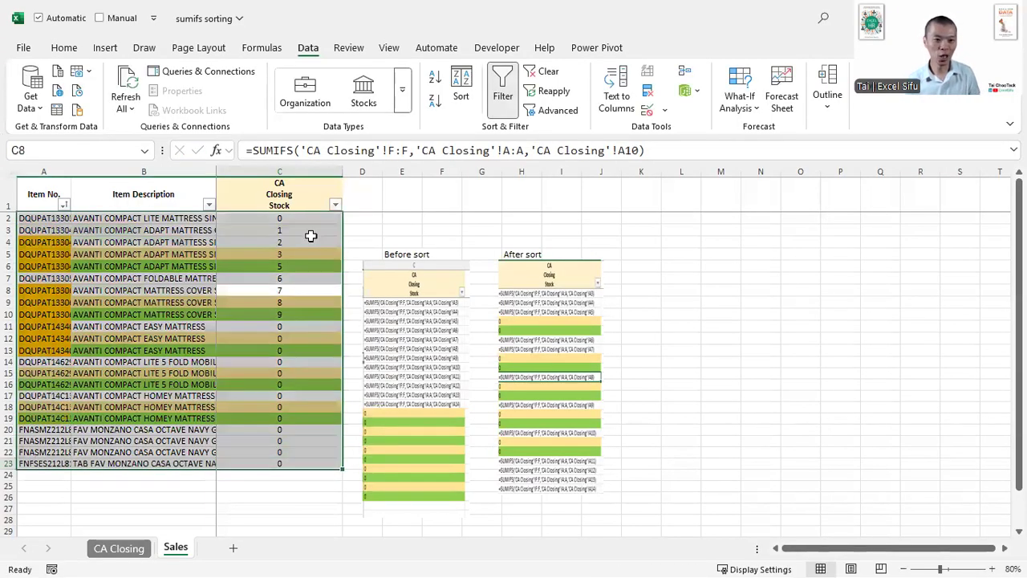
# - Replace the SUMIFS criterion throughout C2:C23 with the same-row Item No., starting with A2, and check the formula in C11
pyautogui.click(308, 219)
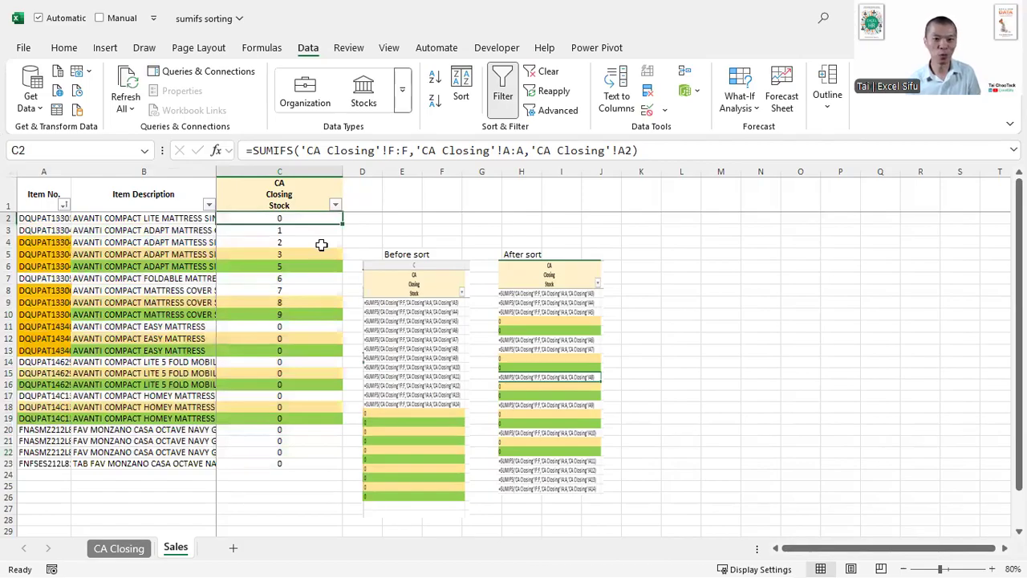
pyautogui.hotkey('ctrl', 'shift', 'Down')
pyautogui.press('F2')
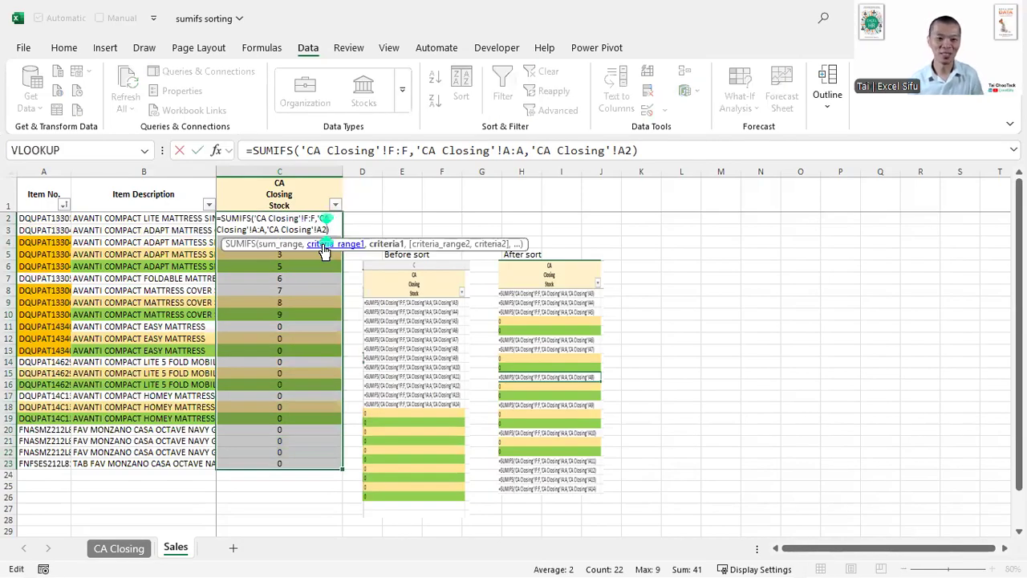
pyautogui.click(386, 243)
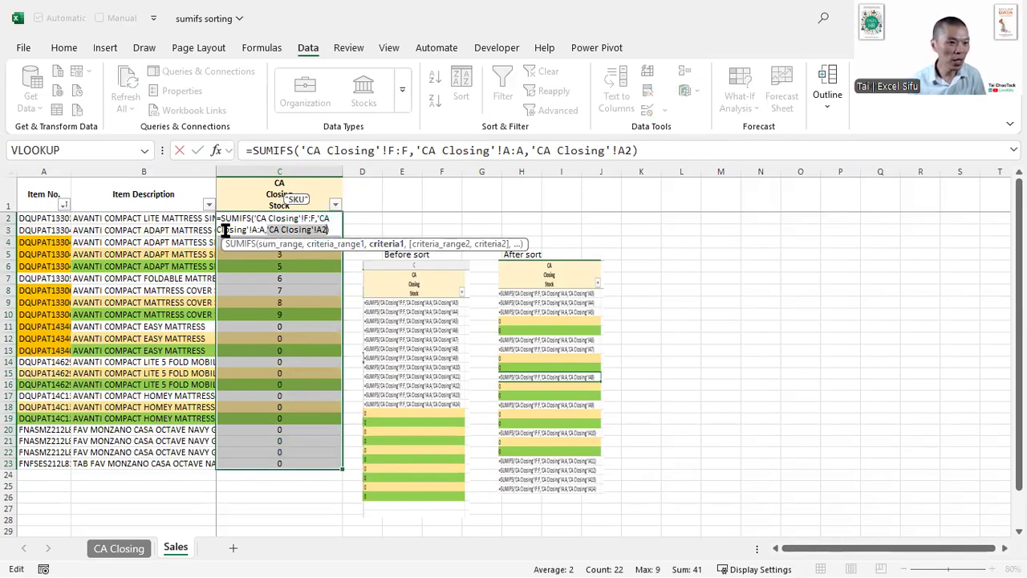
pyautogui.click(46, 220)
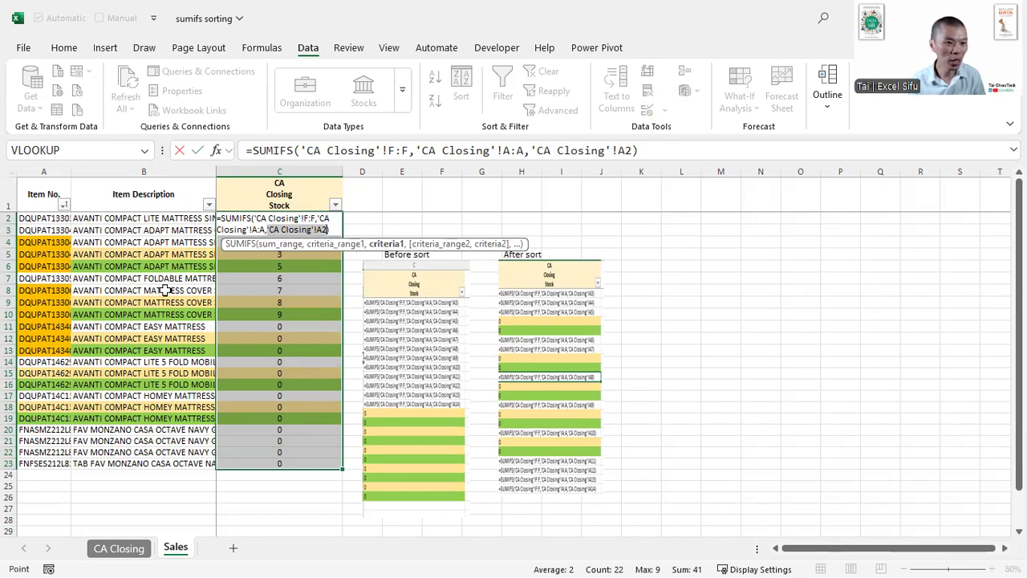
pyautogui.hotkey('ctrl', 'Return')
pyautogui.click(273, 328)
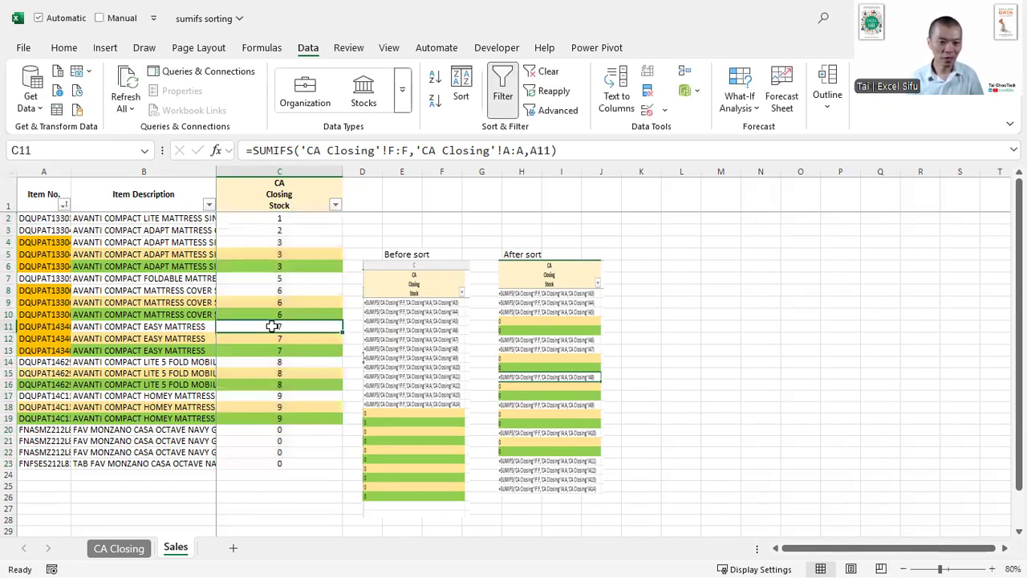
# - Sort the Sales table by CA Closing Stock in descending order and inspect the formula in C2
pyautogui.click(289, 221)
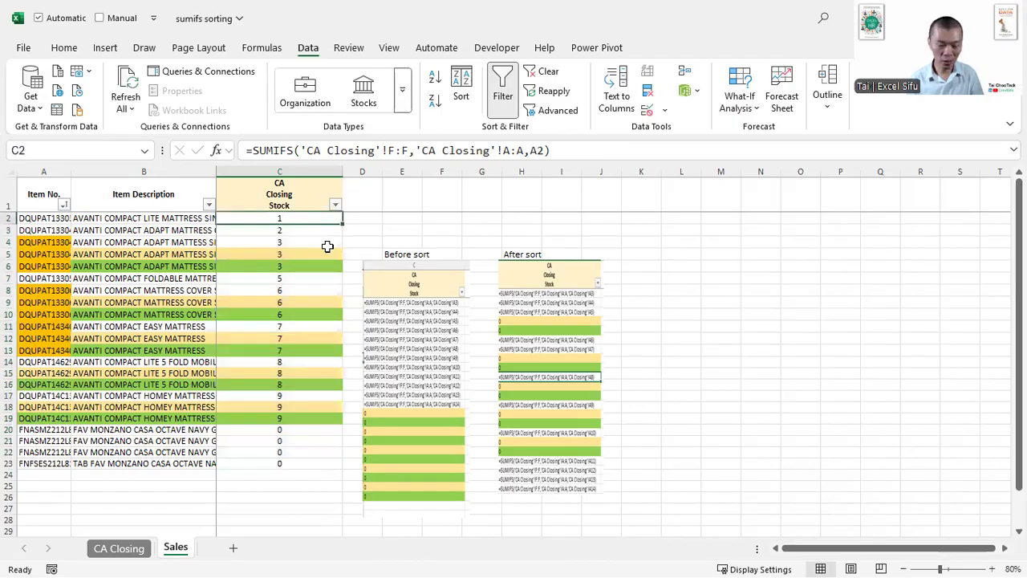
pyautogui.hotkey('alt', 'a')
pyautogui.press('s')
pyautogui.press('d')
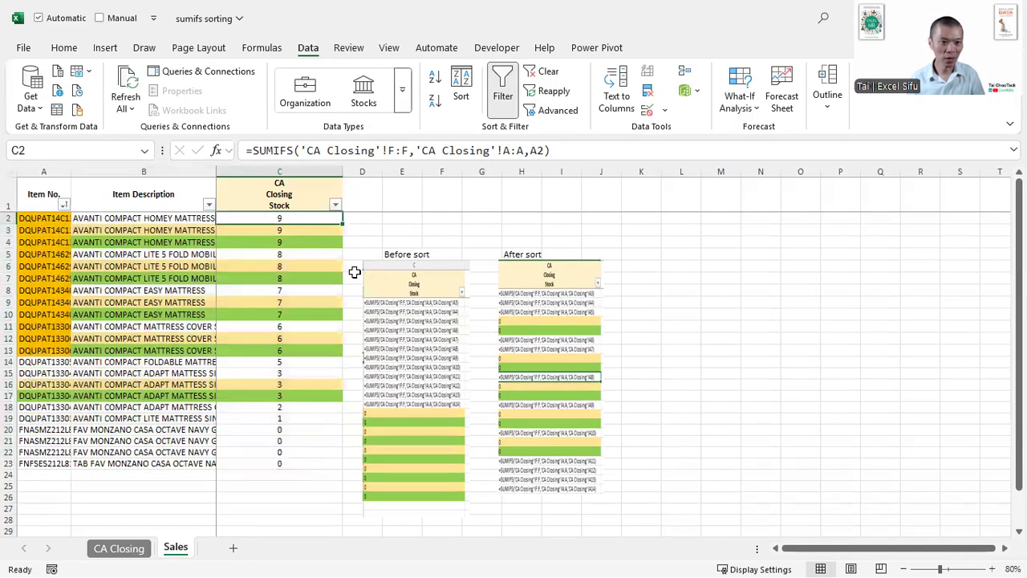
pyautogui.press('F2')
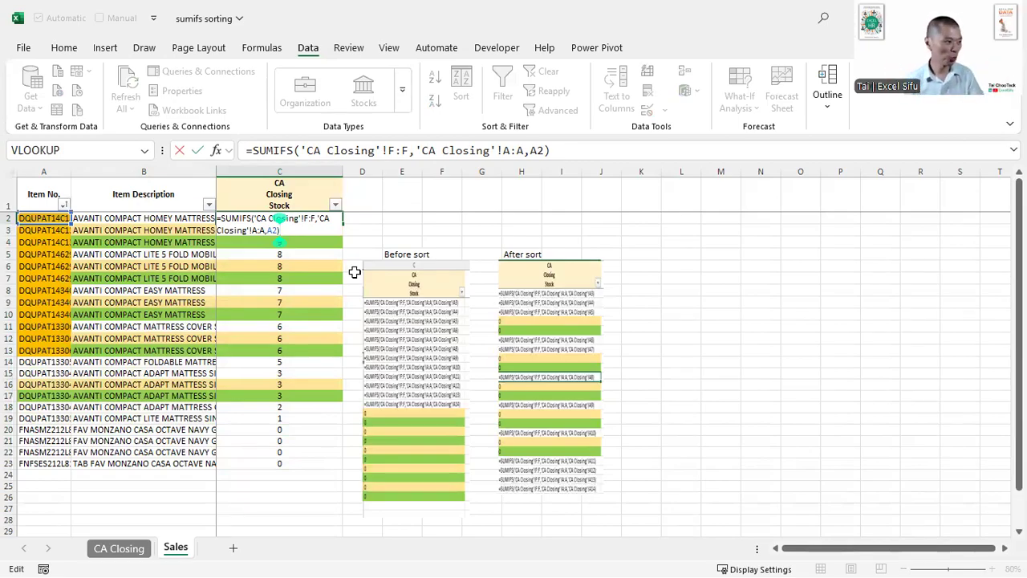
pyautogui.hotkey('ctrl', 'Return')
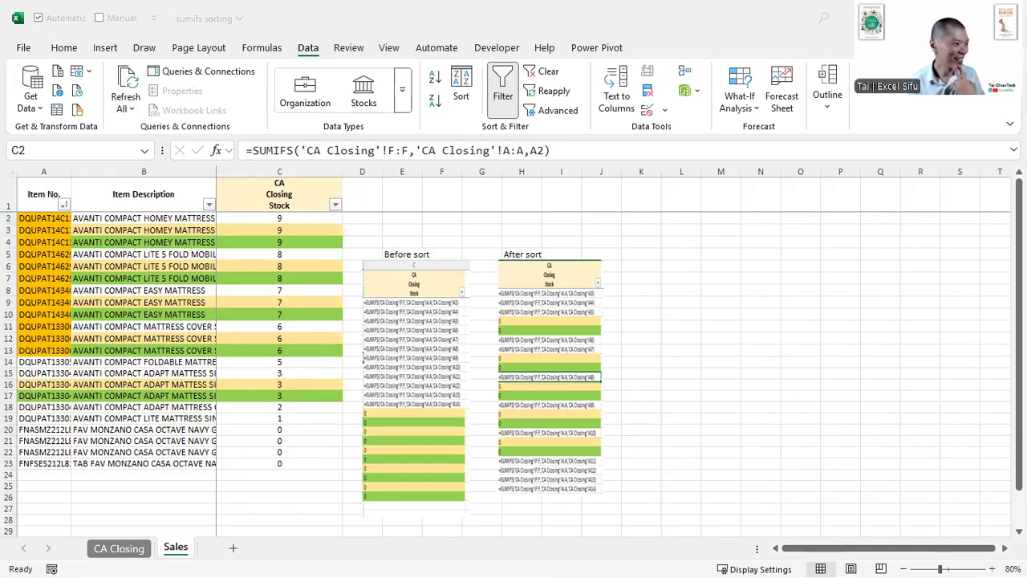
# - Close the sumifs sorting workbook without saving the changes
pyautogui.click(361, 268)
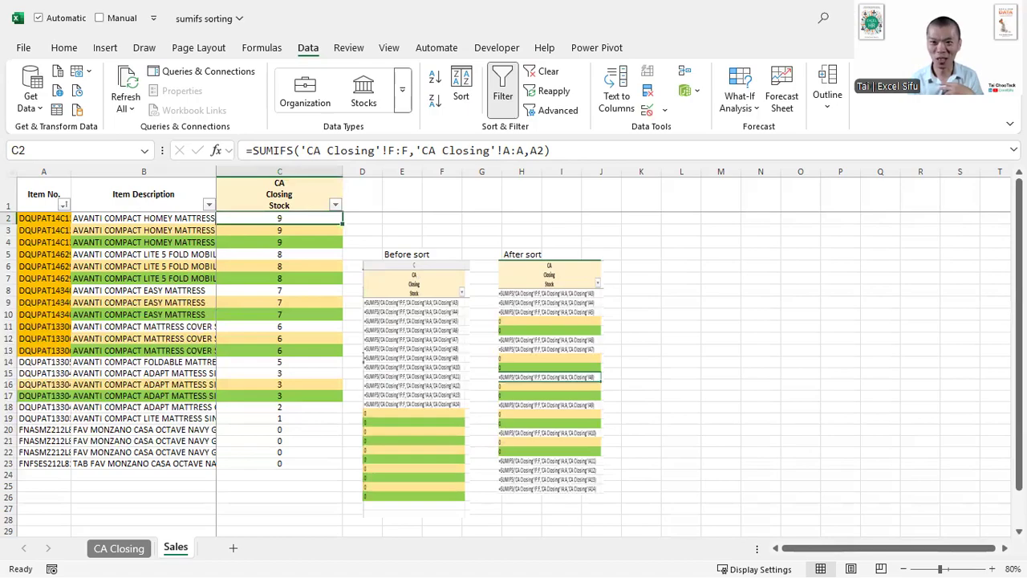
pyautogui.hotkey('ctrl', 'w')
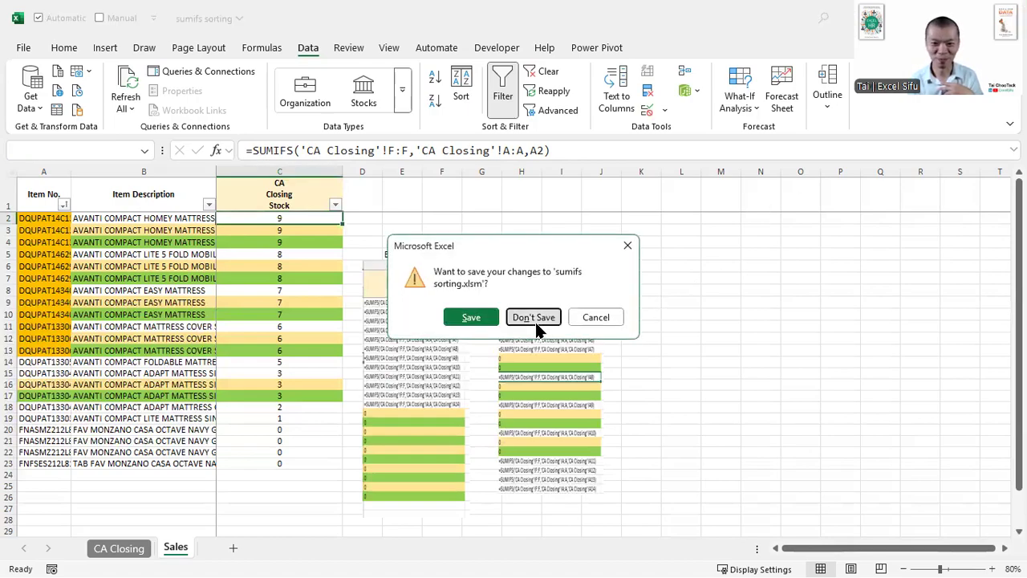
pyautogui.click(534, 319)
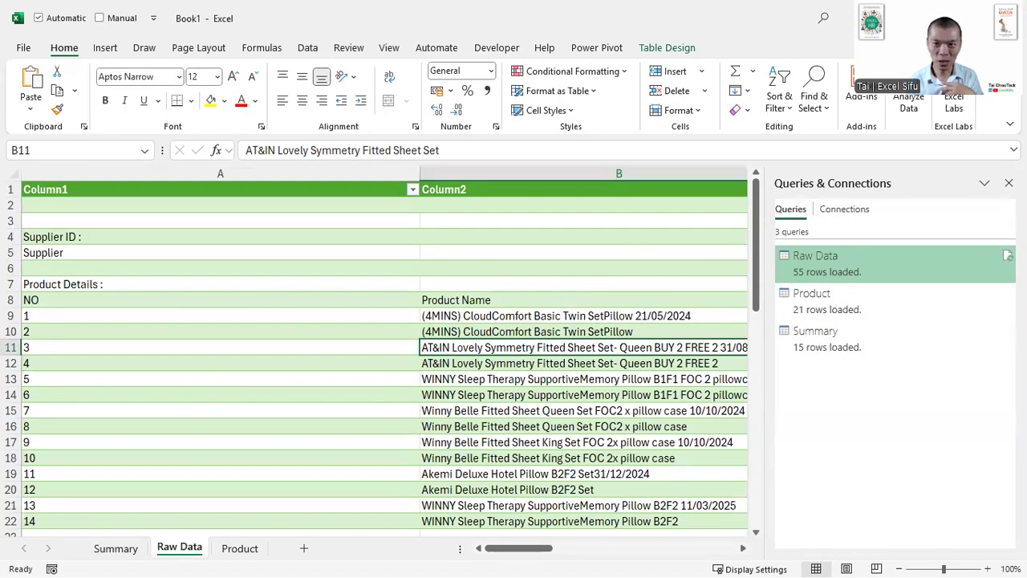
# - Minimise Book1, open the SampleData workbook from the 2025.08.14 folder, and select headers A5:G5 on the Overview template sheet
pyautogui.click(936, 18)
pyautogui.click(544, 338)
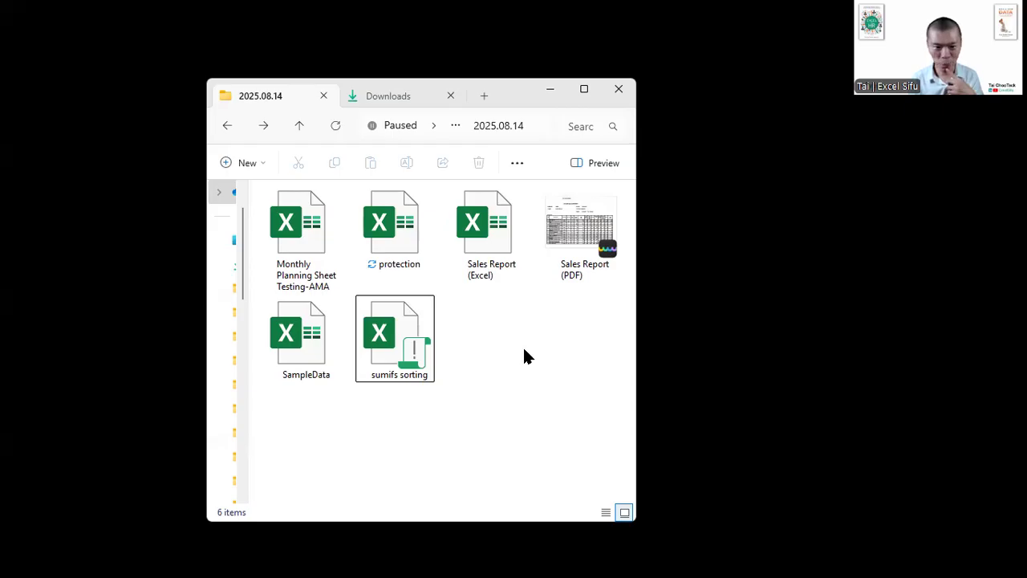
pyautogui.doubleClick(322, 355)
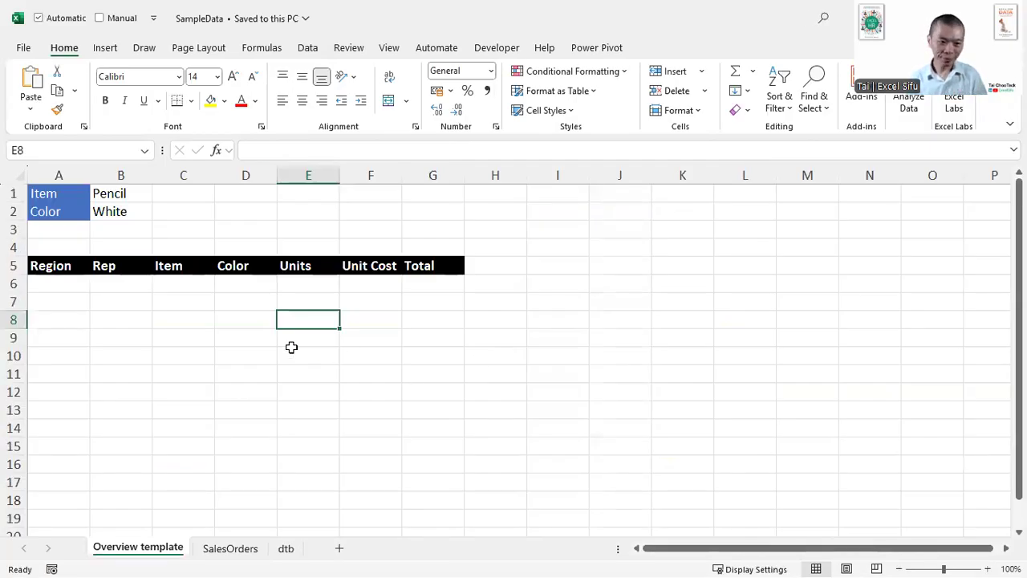
pyautogui.moveTo(56, 268); pyautogui.dragTo(431, 265)
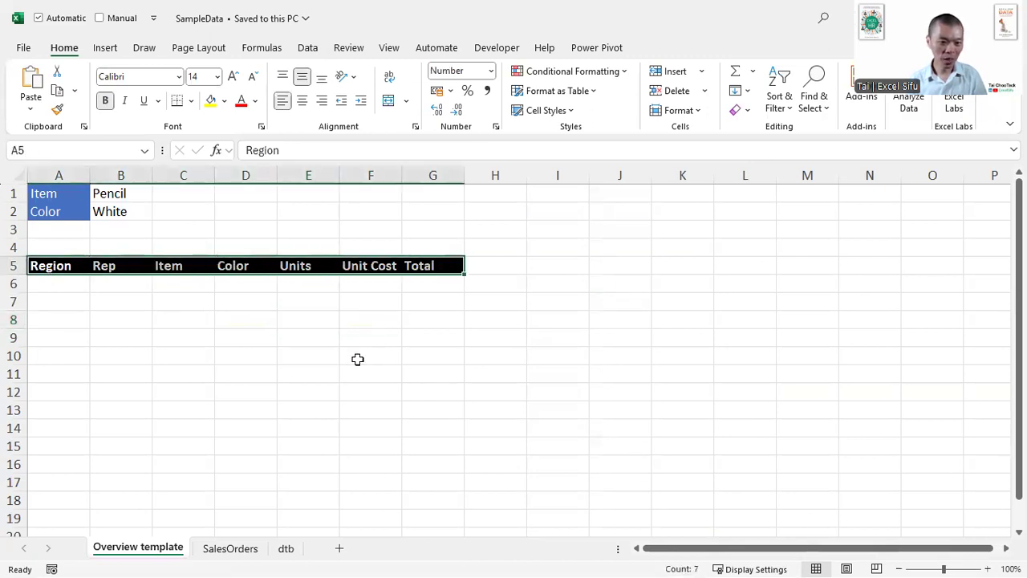
# - Go to the Region header in B1 of the SalesOrders sheet and show the table's design settings in a repositioned window
pyautogui.click(248, 548)
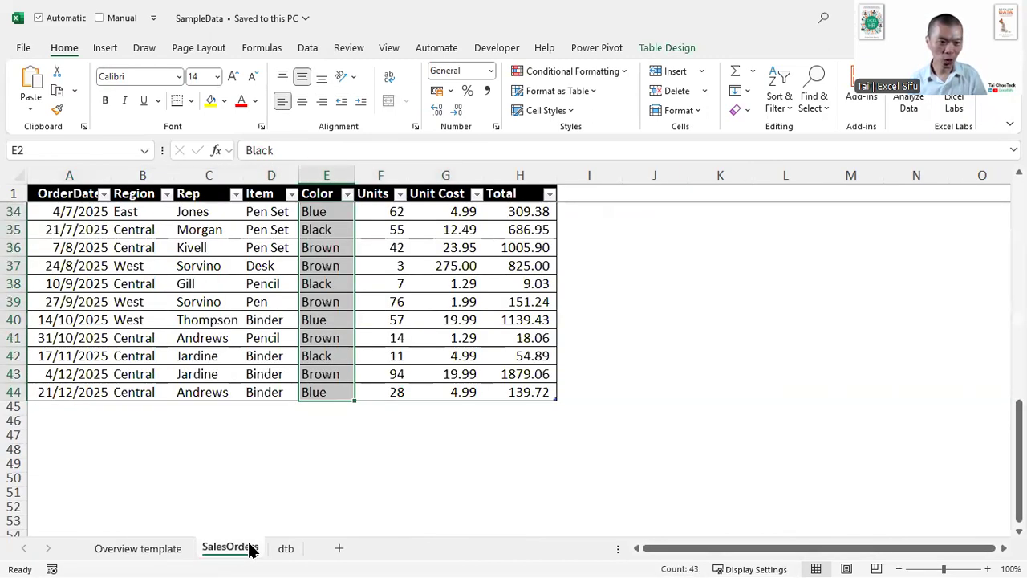
pyautogui.click(160, 305)
pyautogui.scroll(11, 161, 306)
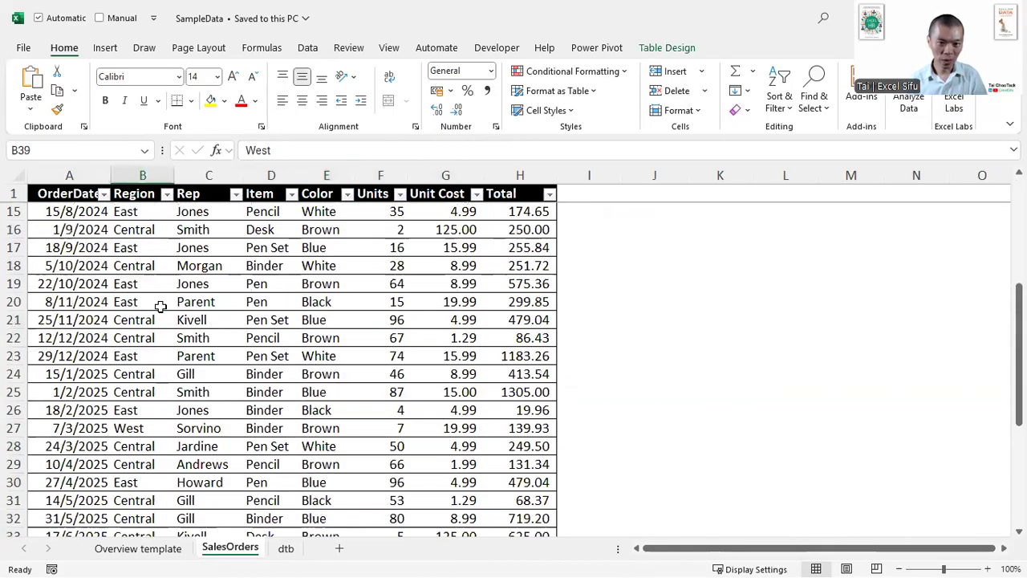
pyautogui.click(159, 298)
pyautogui.hotkey('ctrl', 'Up')
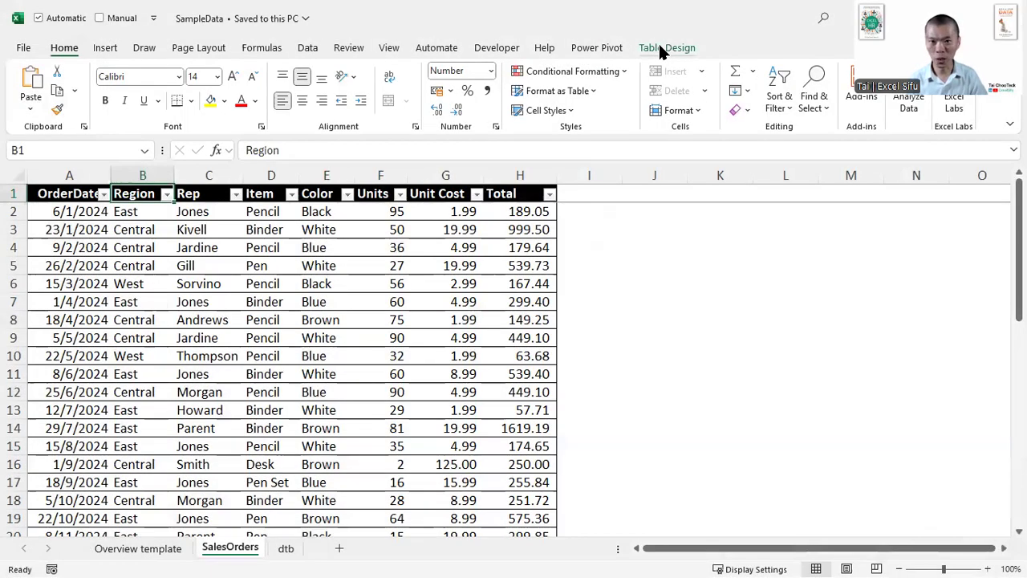
pyautogui.click(660, 49)
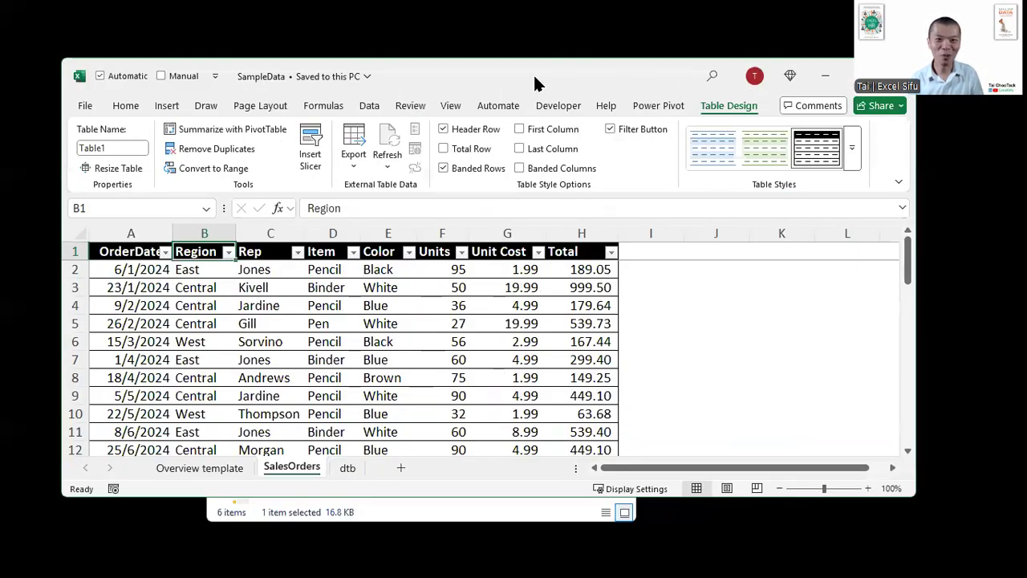
pyautogui.moveTo(534, 72); pyautogui.dragTo(589, 100)
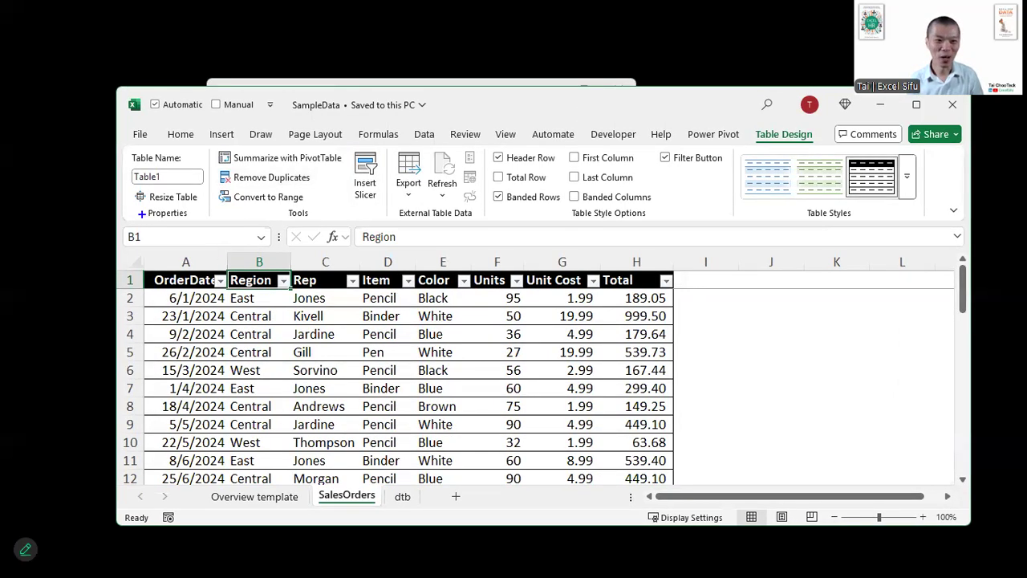
# - Annotate the screen with a box around the table name and an arrow to it labelled TableSalesOrder
pyautogui.moveTo(121, 145); pyautogui.dragTo(214, 202)
pyautogui.moveTo(193, 186); pyautogui.dragTo(709, 315)
pyautogui.press('t')
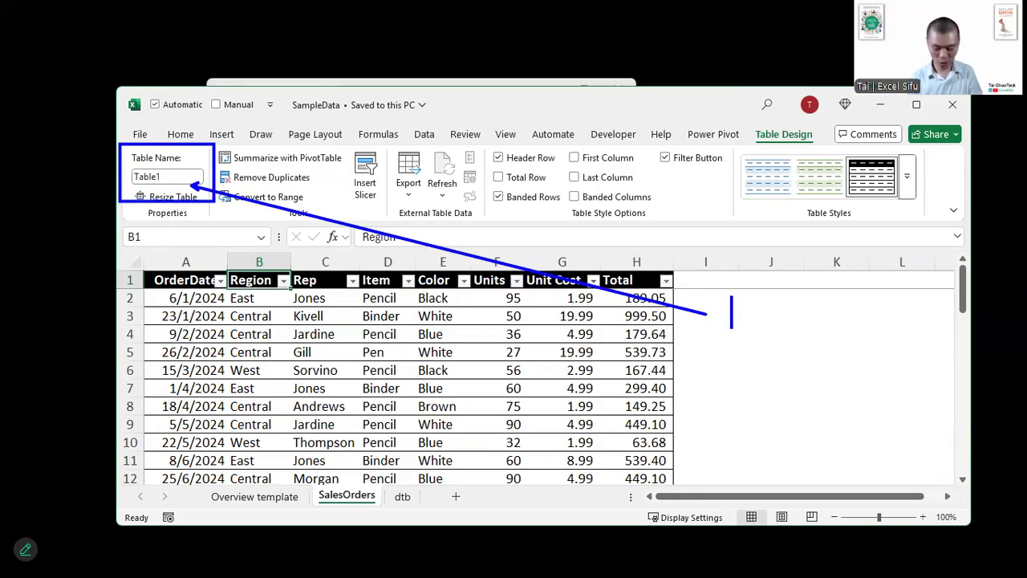
pyautogui.write('TableSalesOr')
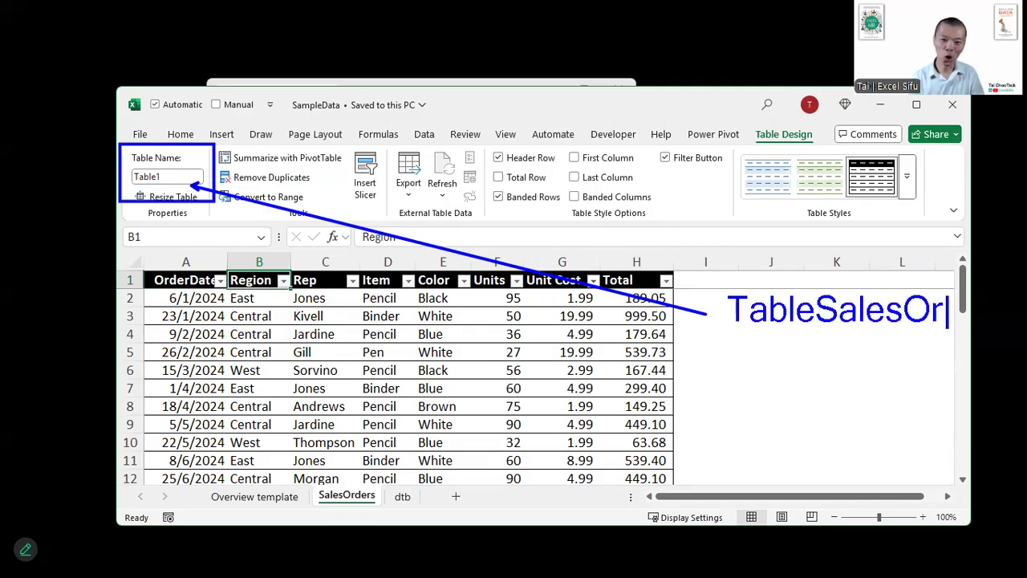
pyautogui.write('der')
pyautogui.press('Return')
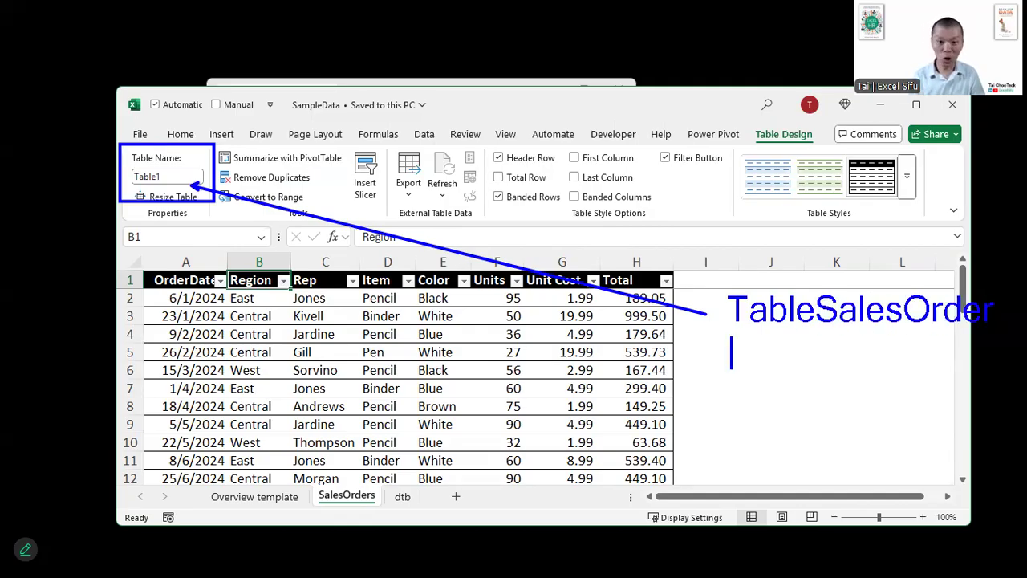
# - Add TableStaff and TableVendor to the annotated example names, box their shared prefix, and clear all annotations
pyautogui.write('TableStaff')
pyautogui.press('Return')
pyautogui.write('Table')
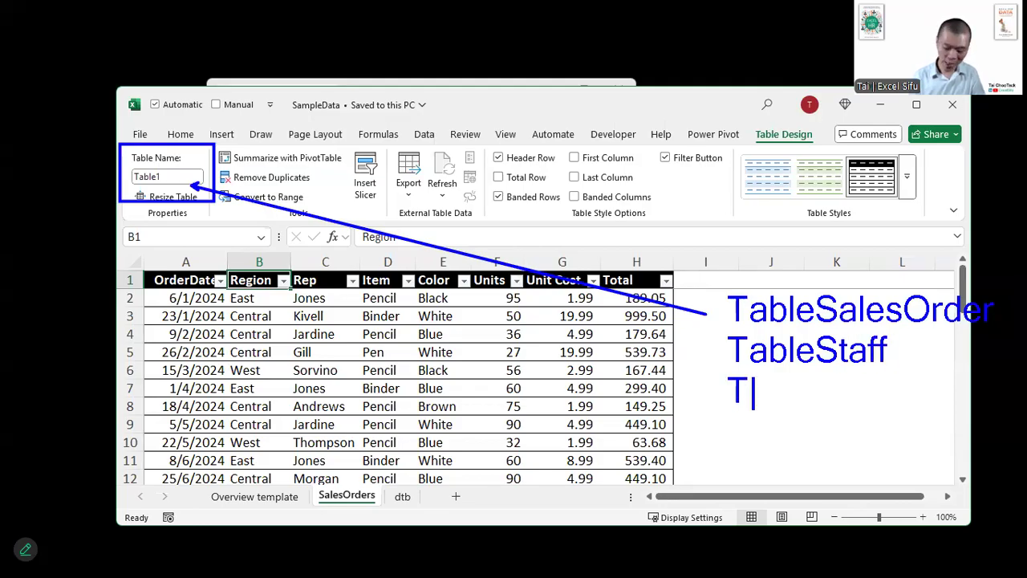
pyautogui.write('Vendor')
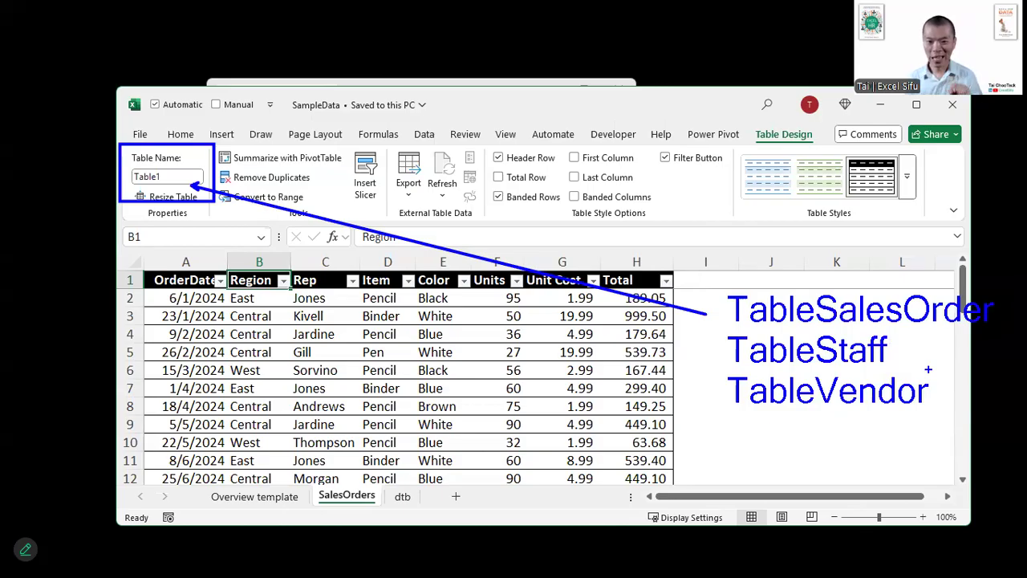
pyautogui.moveTo(719, 275)
pyautogui.mouseDown()
pyautogui.moveTo(777, 376)
pyautogui.moveTo(787, 424)
pyautogui.mouseUp()
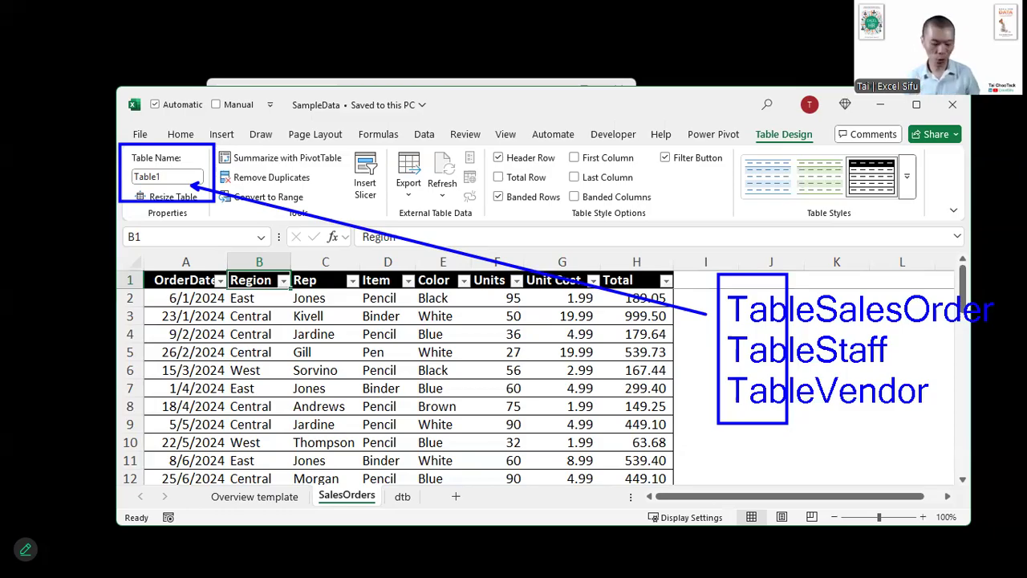
pyautogui.hotkey('ctrl', 'z')
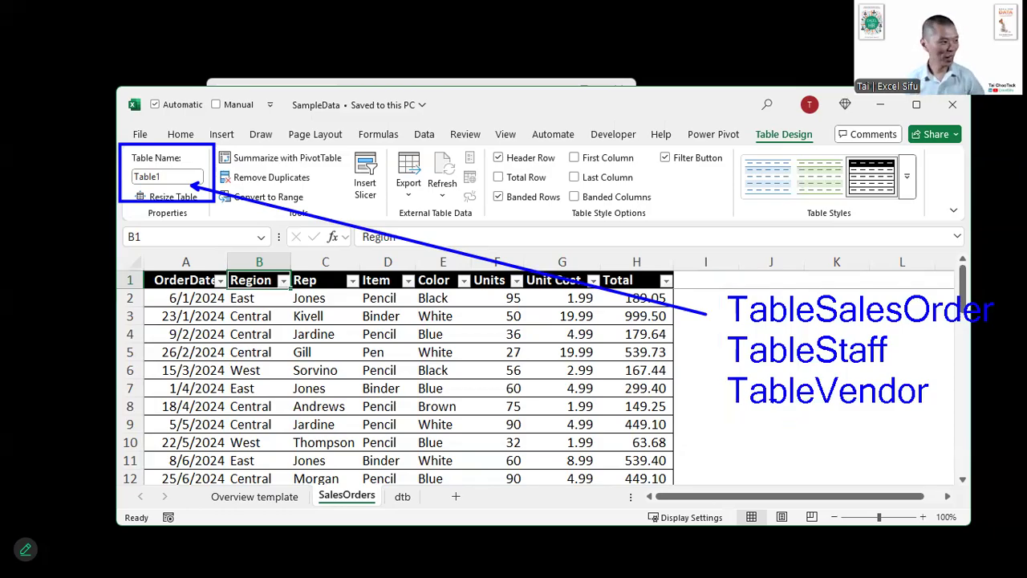
pyautogui.press('Escape')
# - Rename the SalesOrders table as TableSalesOrder
pyautogui.click(182, 177)
pyautogui.press('BackSpace')
pyautogui.write('Sal')
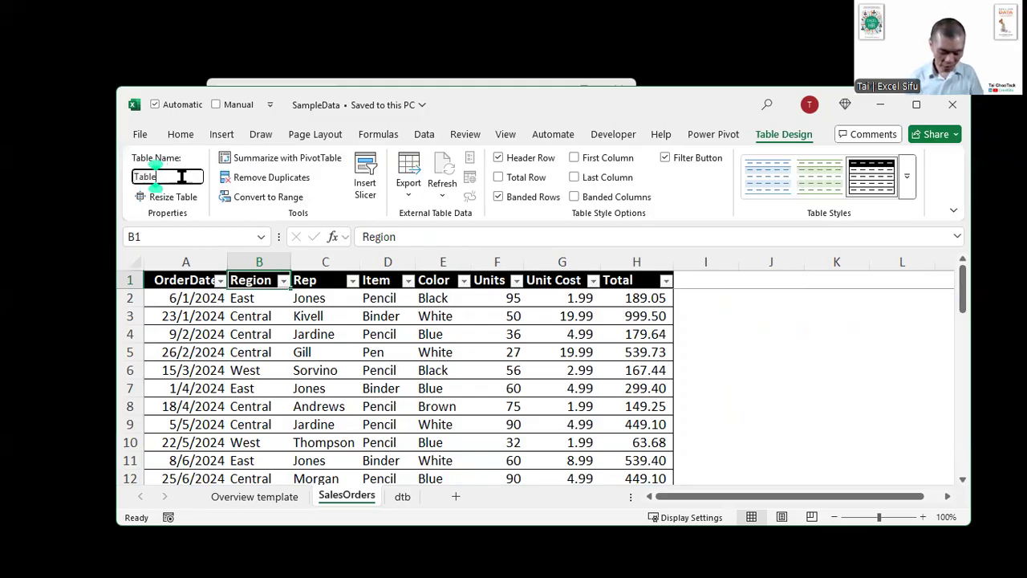
pyautogui.write('esOrder')
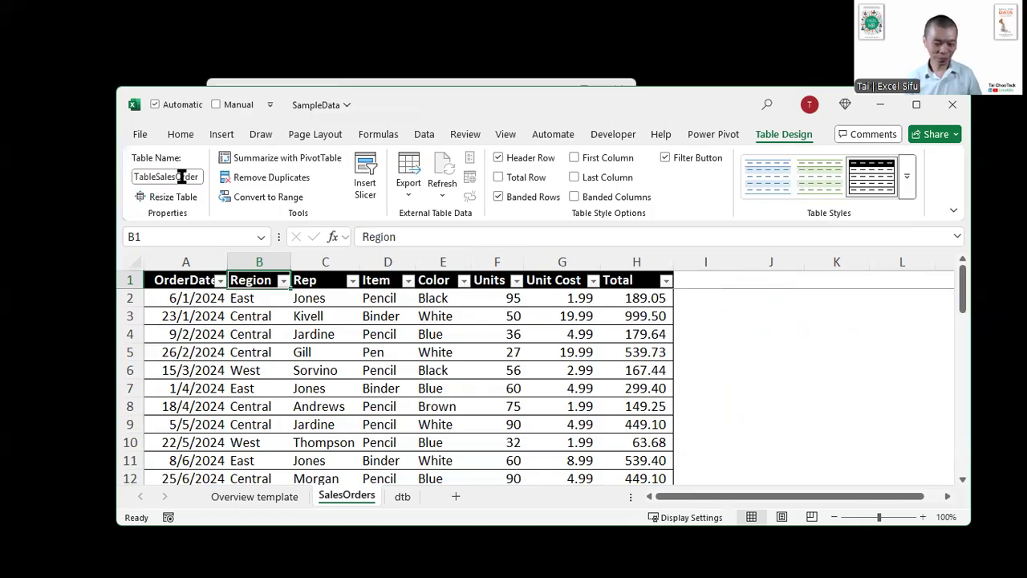
# - Review the Item and Color criteria in B1:B2 and the results area A6:G10 on the Overview template sheet
pyautogui.click(255, 499)
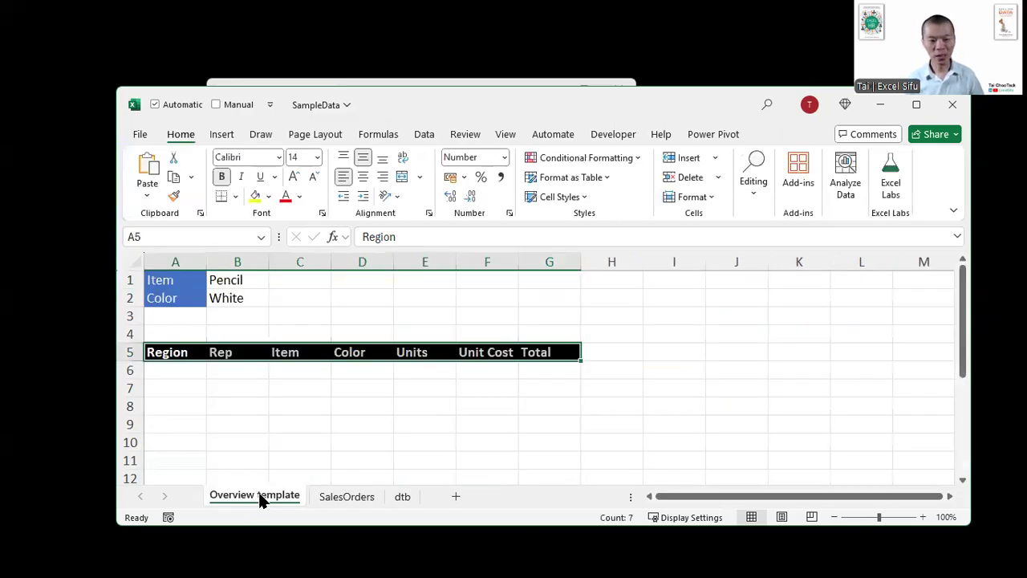
pyautogui.click(233, 280)
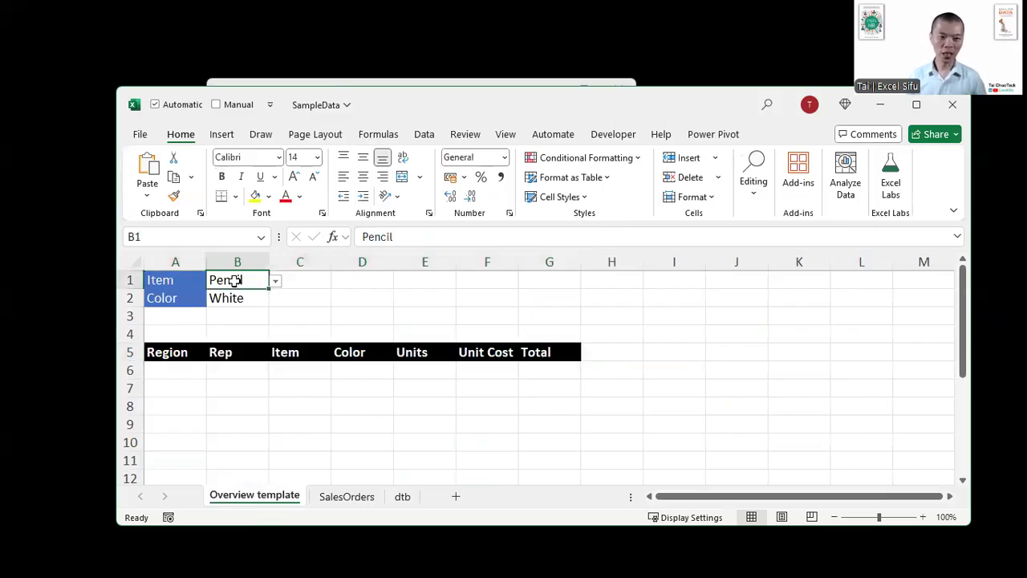
pyautogui.click(237, 299)
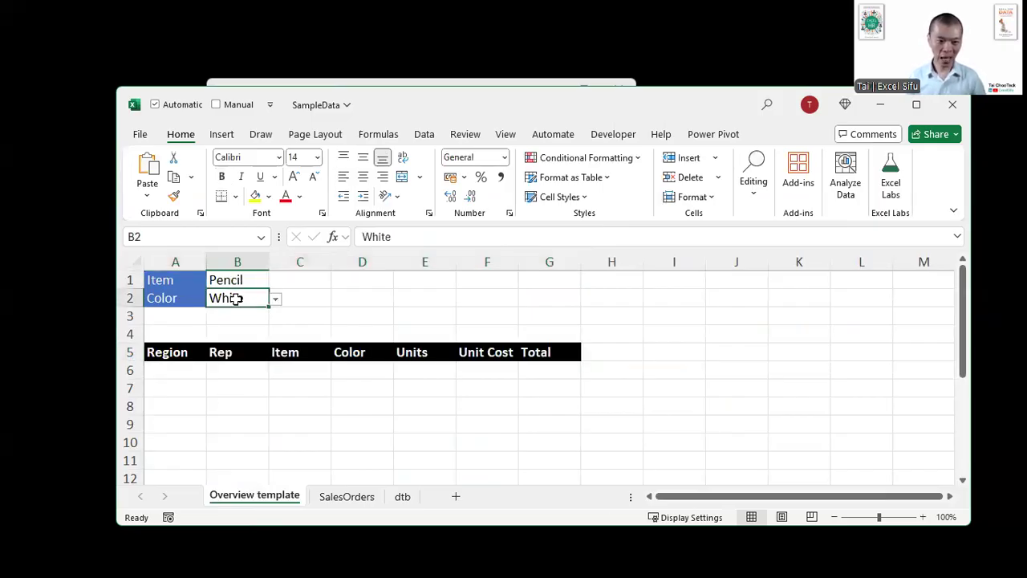
pyautogui.moveTo(173, 369); pyautogui.dragTo(559, 451)
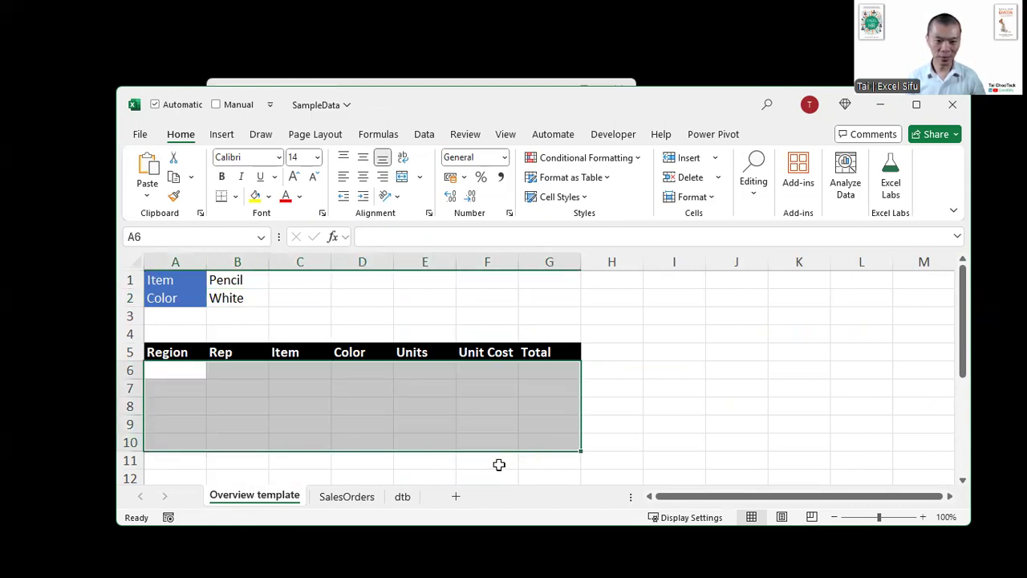
# - Copy the SalesOrders headers B1:H1 to A9 on the Overview template sheet, undo the paste and cancel the copy selection
pyautogui.click(333, 495)
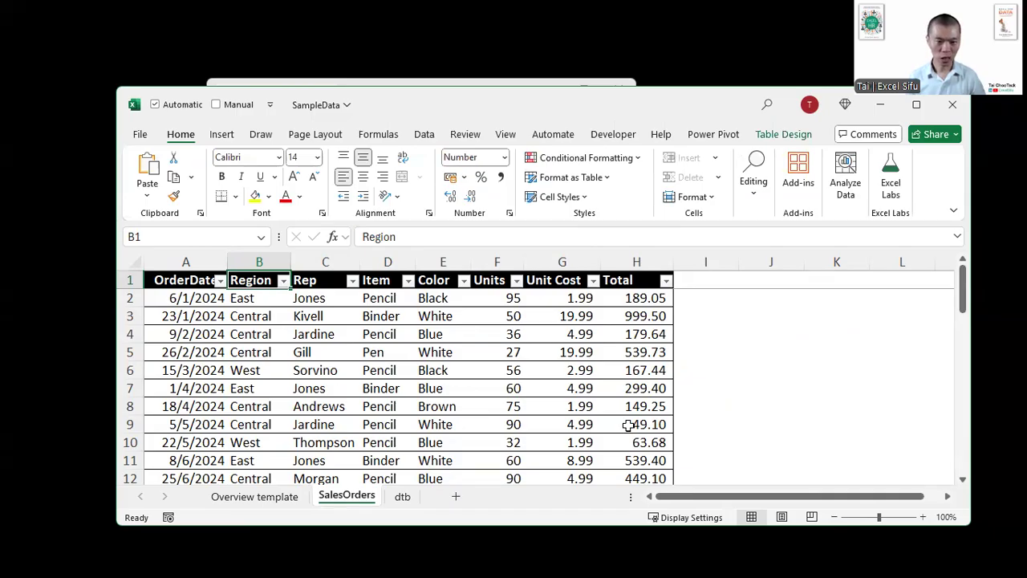
pyautogui.hotkey('ctrl', 'shift', 'Right')
pyautogui.hotkey('ctrl', 'c')
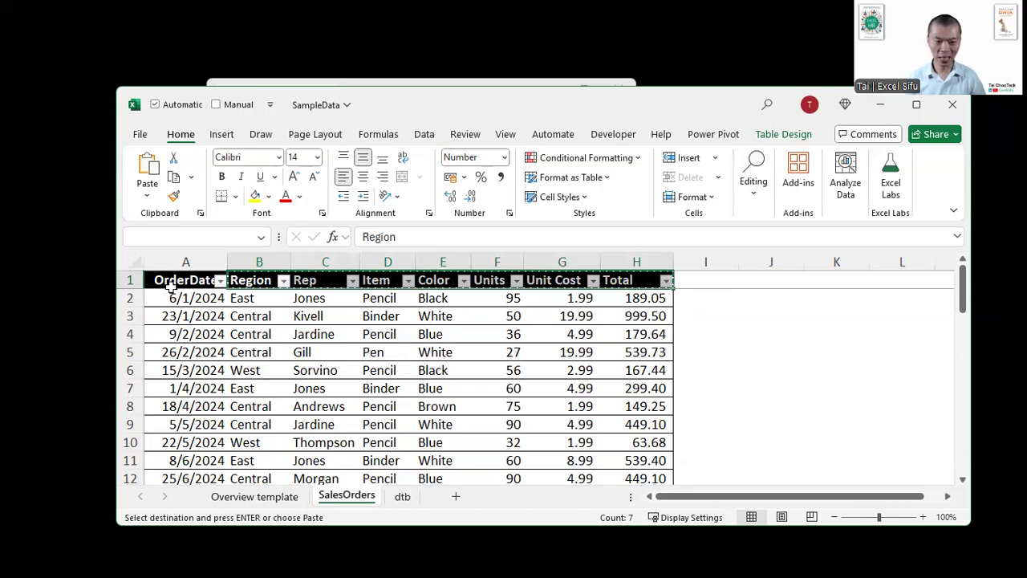
pyautogui.click(245, 496)
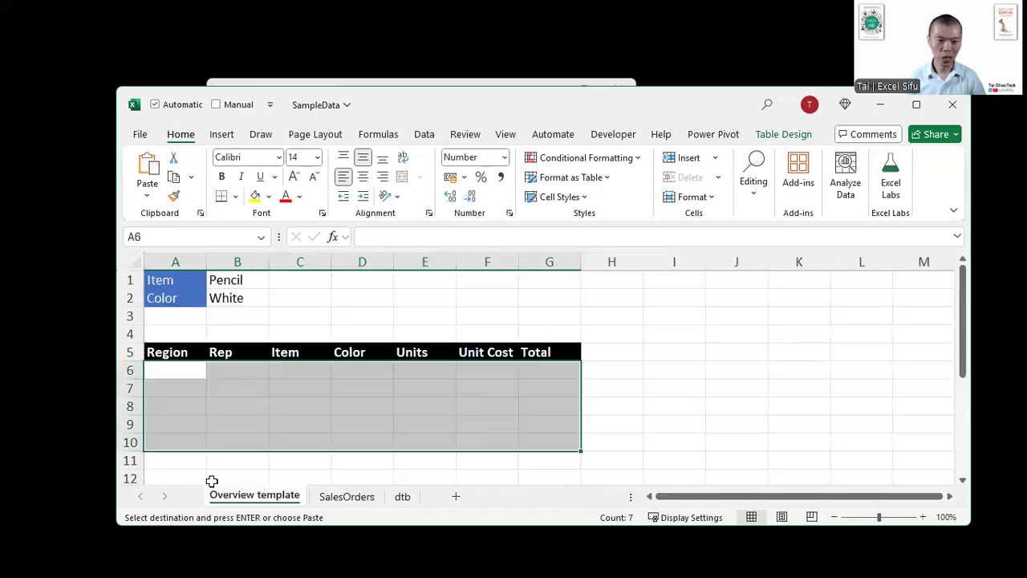
pyautogui.click(187, 423)
pyautogui.hotkey('ctrl', 'v')
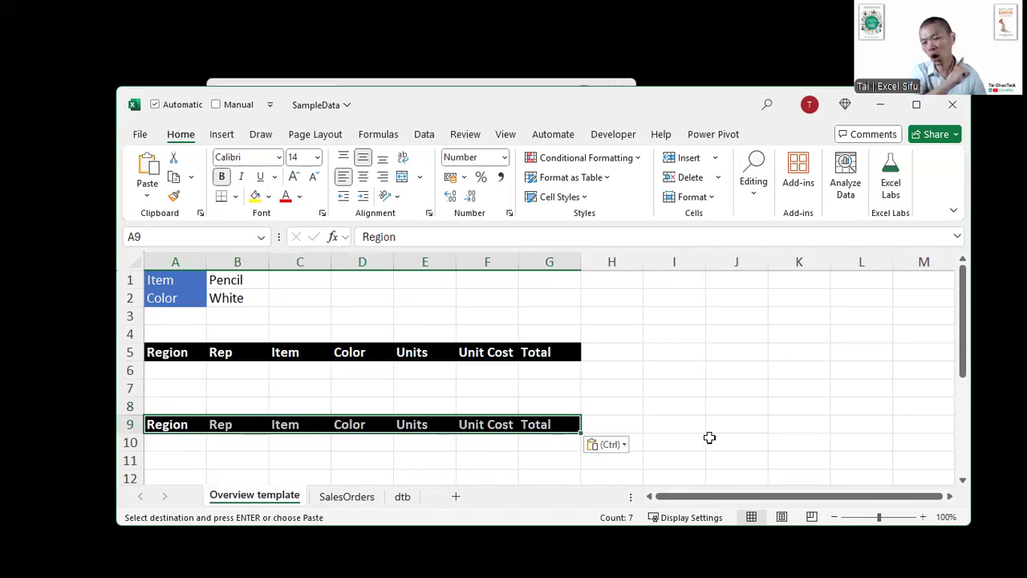
pyautogui.hotkey('ctrl', 'z')
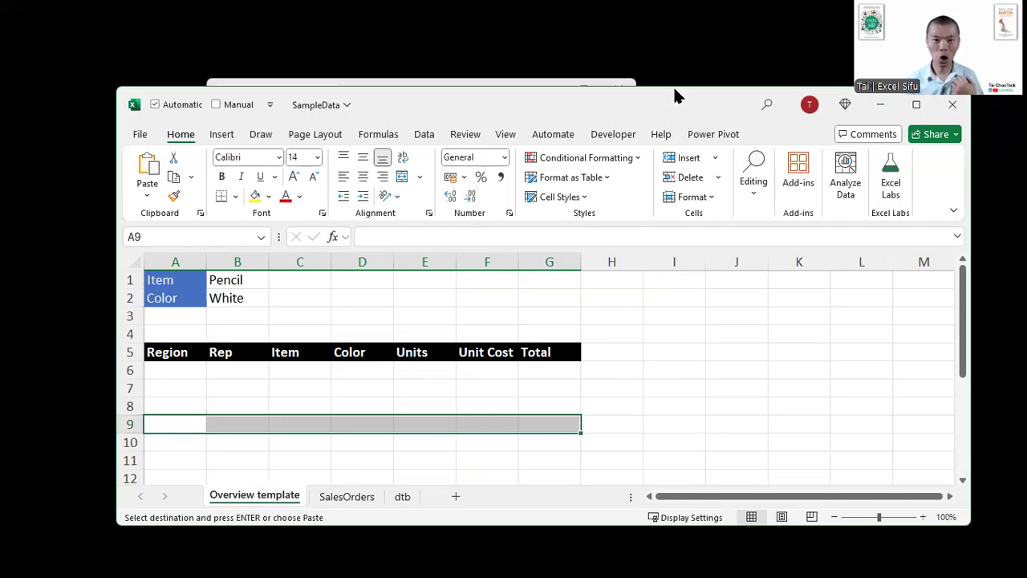
pyautogui.moveTo(674, 96); pyautogui.dragTo(667, 88)
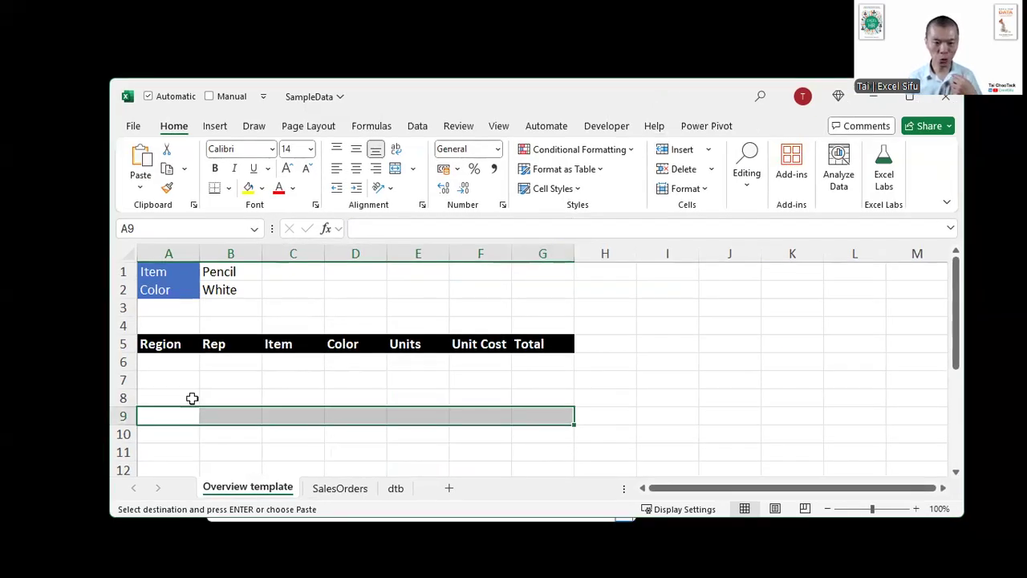
pyautogui.click(337, 488)
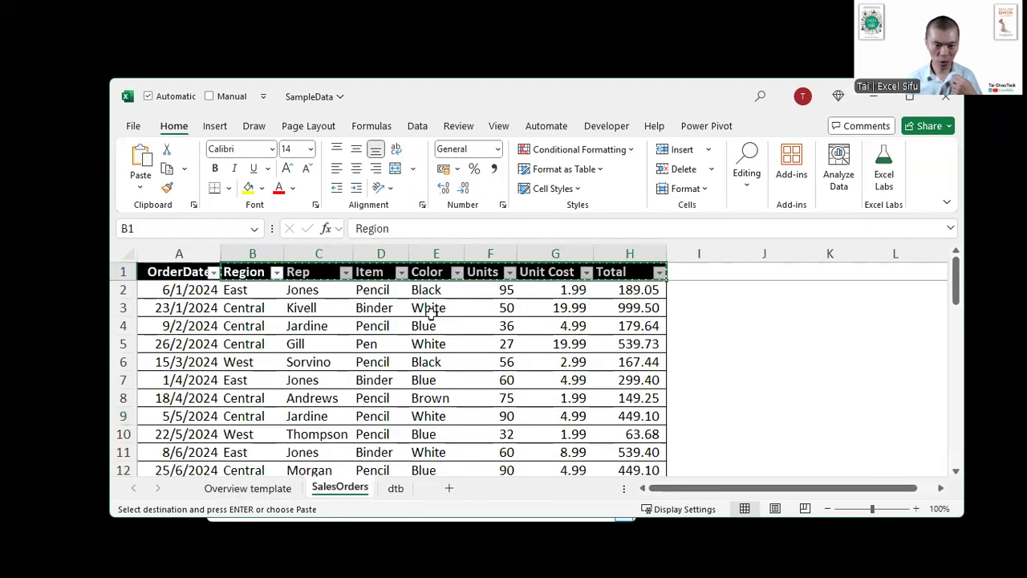
pyautogui.press('Escape')
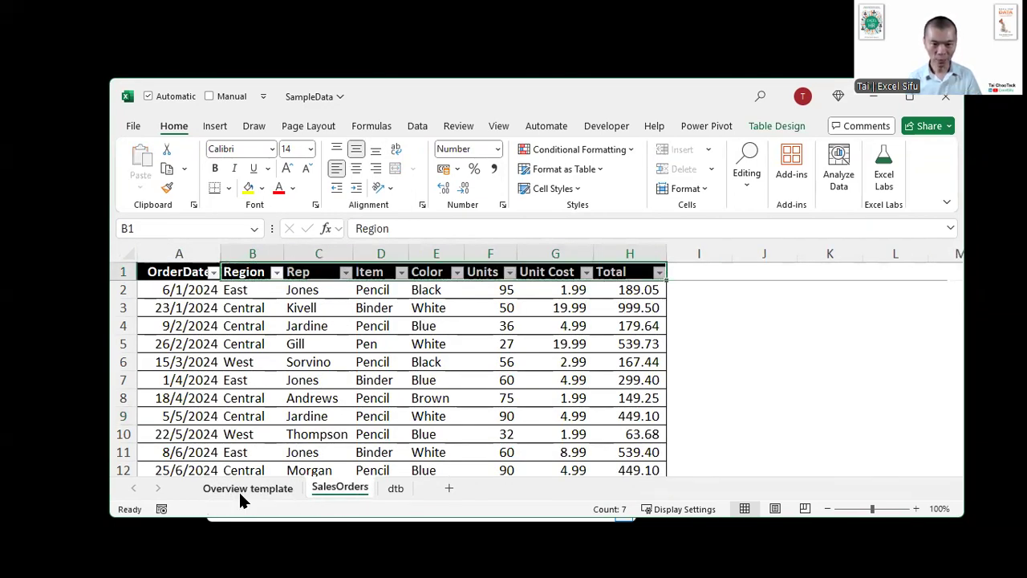
# - Check the Item and Color labels and their criteria values in A1:B2 on the Overview template sheet
pyautogui.click(239, 489)
pyautogui.moveTo(172, 270); pyautogui.dragTo(238, 265)
pyautogui.click(237, 268)
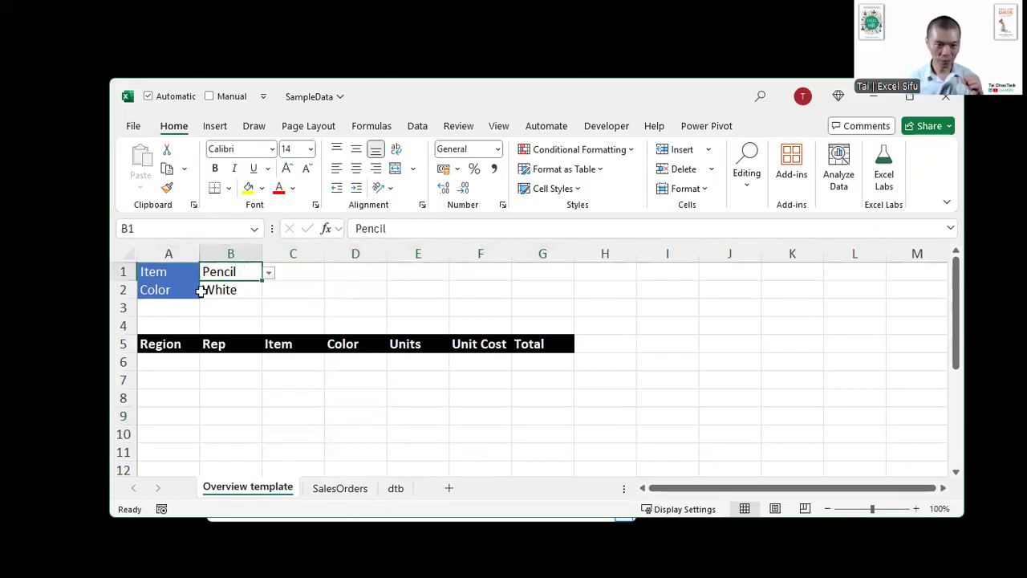
pyautogui.moveTo(169, 293); pyautogui.dragTo(248, 289)
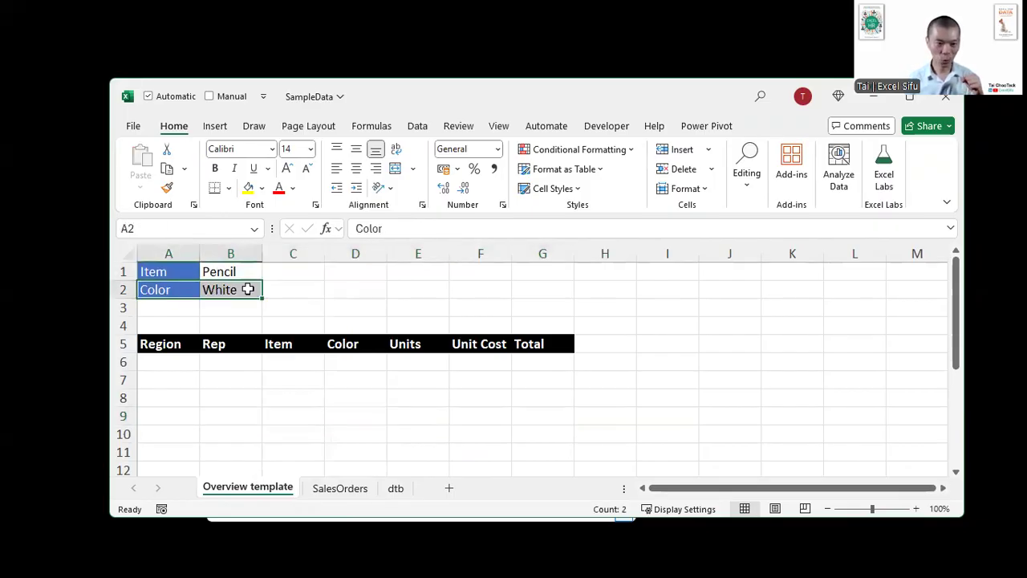
pyautogui.click(247, 289)
# - Start a FILTER formula in A6 of the Overview template sheet with TableSalesOrder[[Region]:[Total]] as the array
pyautogui.click(174, 369)
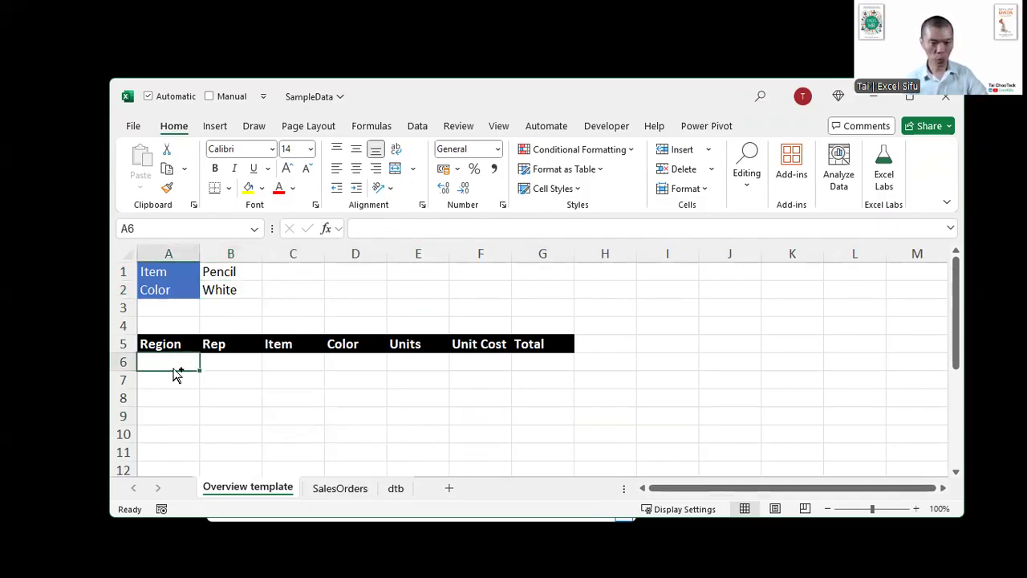
pyautogui.hotkey('ctrl', 'F1')
pyautogui.scroll(3, 172, 369)
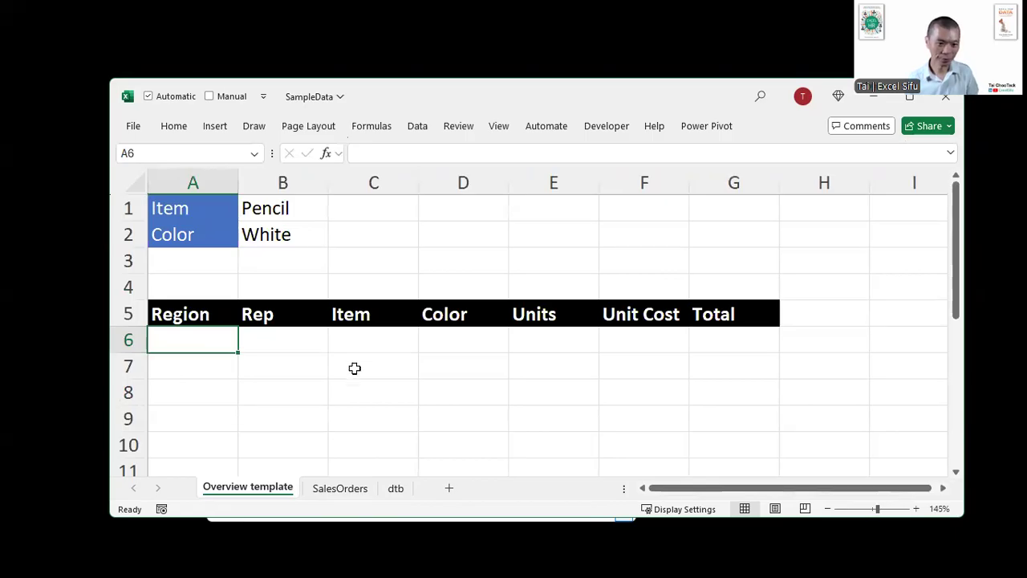
pyautogui.write('=')
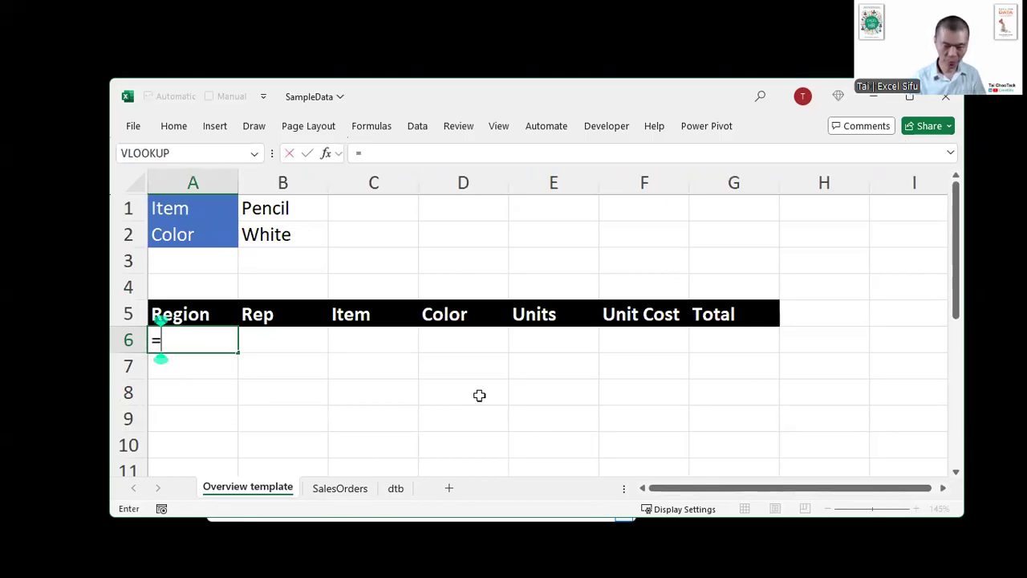
pyautogui.write('FILT')
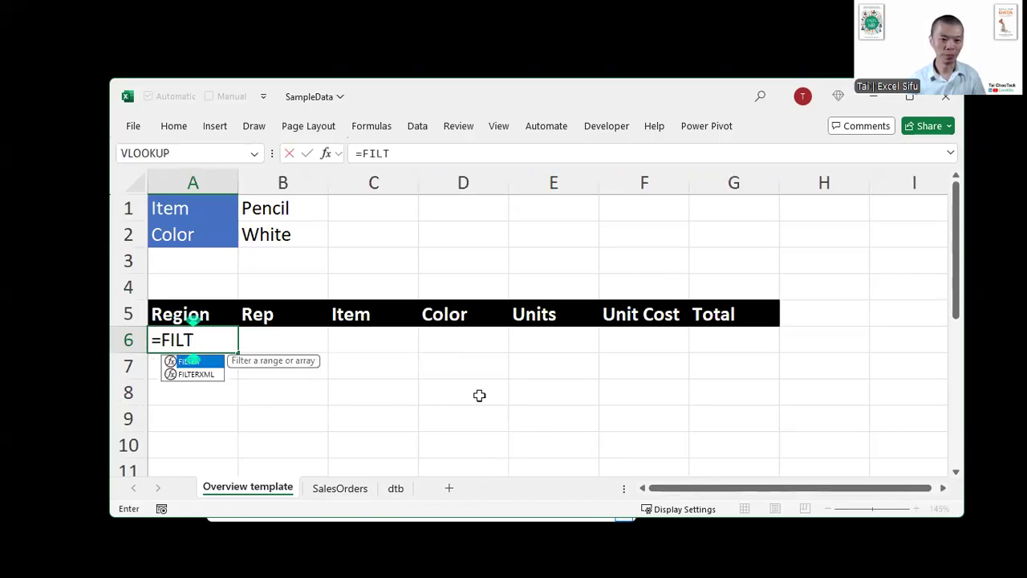
pyautogui.press('Tab')
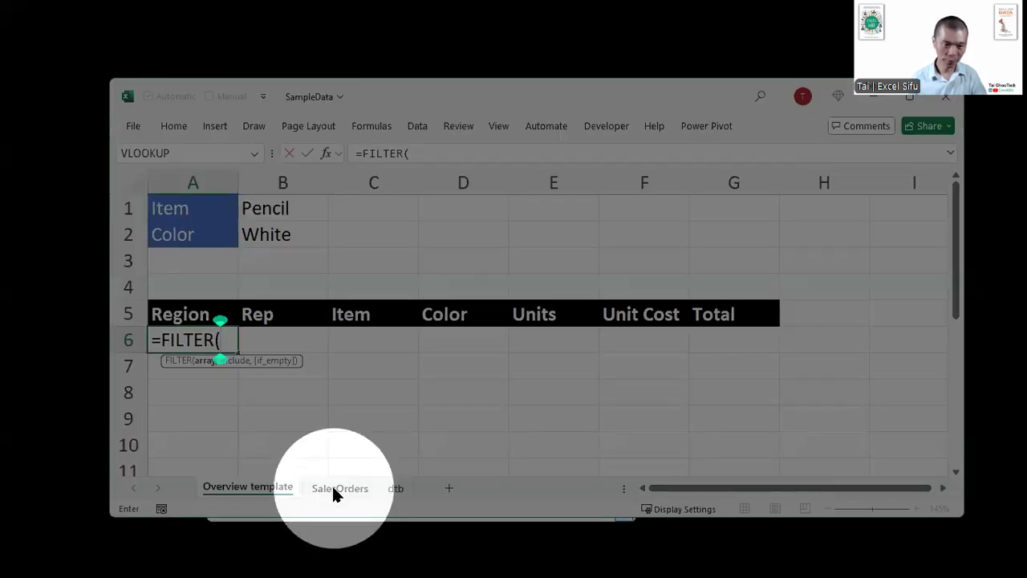
pyautogui.click(333, 488)
pyautogui.click(256, 215)
pyautogui.moveTo(255, 215); pyautogui.dragTo(658, 215)
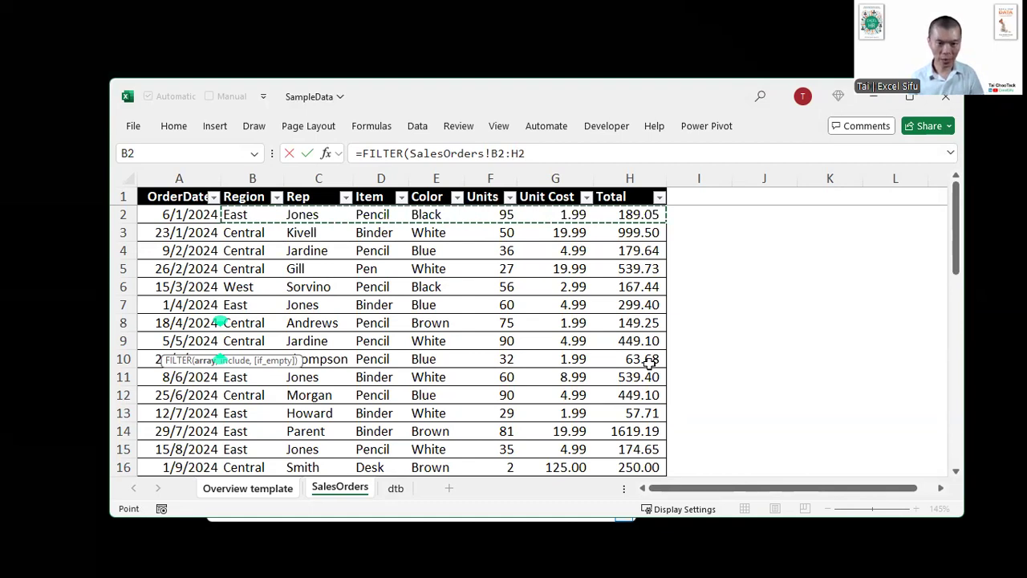
pyautogui.hotkey('ctrl', 'shift', 'Down')
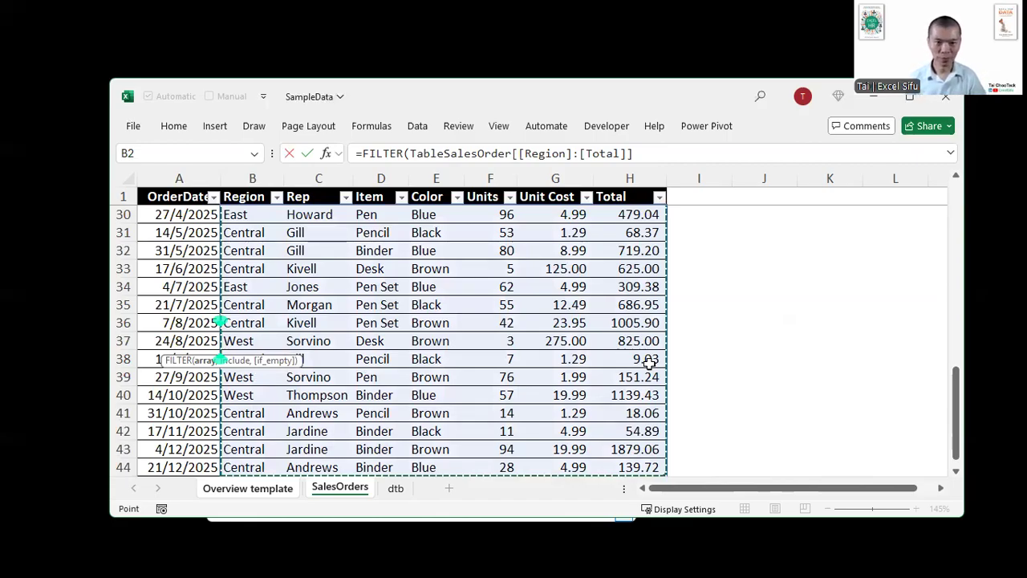
pyautogui.write(',')
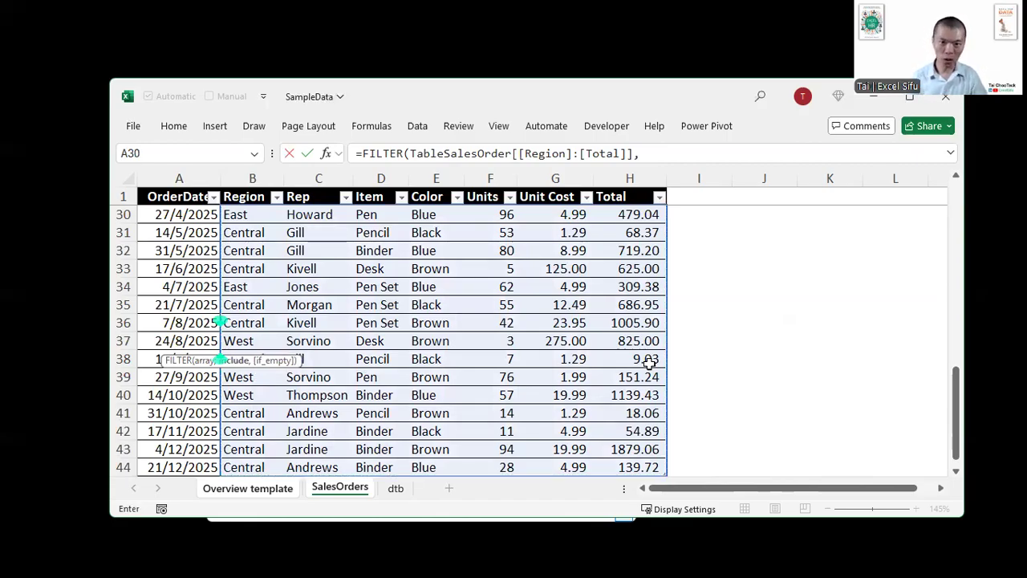
pyautogui.write('(')
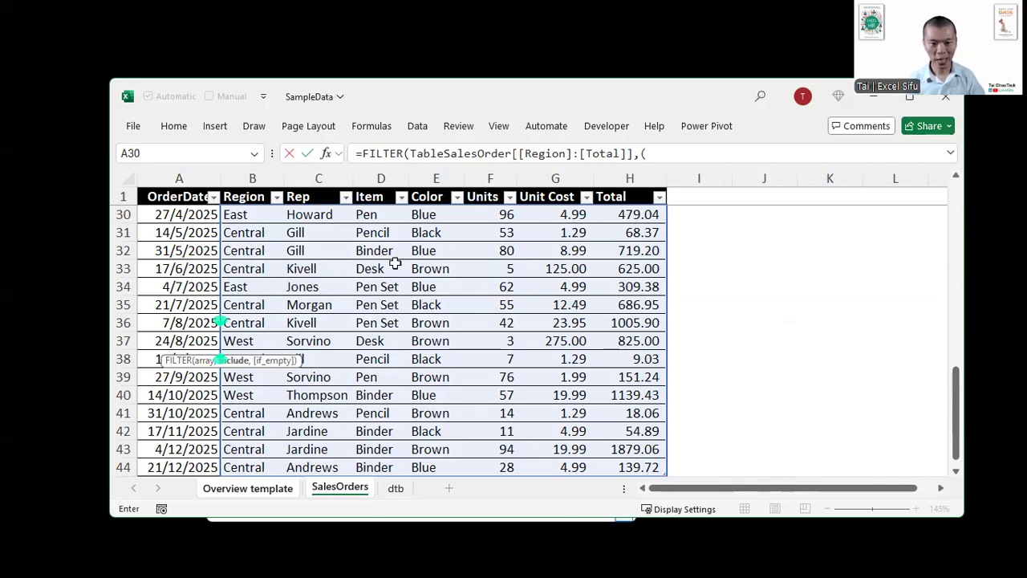
# - Add the include condition (TableSalesOrder[Item]='Overview template'!B1) to the FILTER formula
pyautogui.click(382, 237)
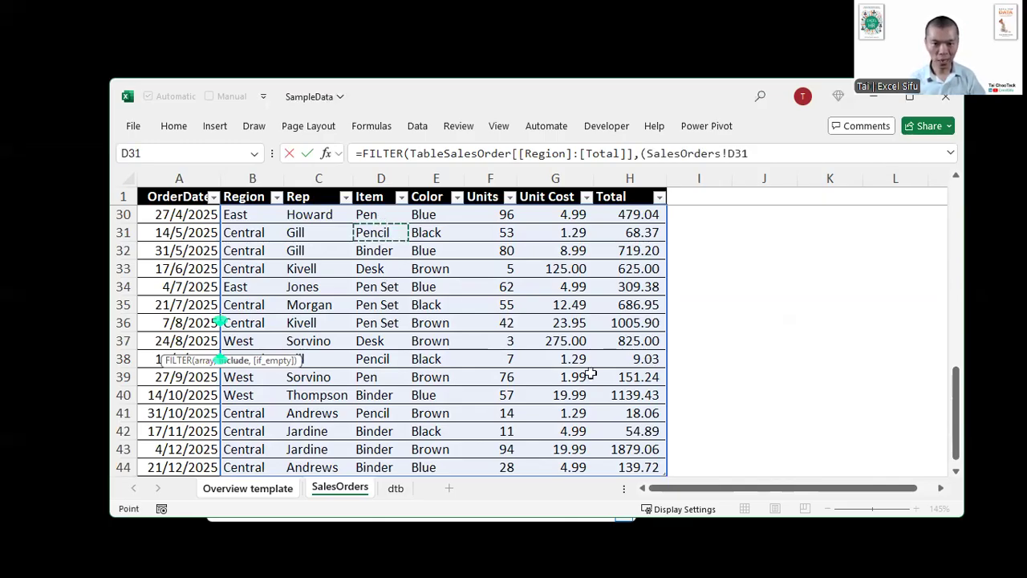
pyautogui.hotkey('ctrl', 'space')
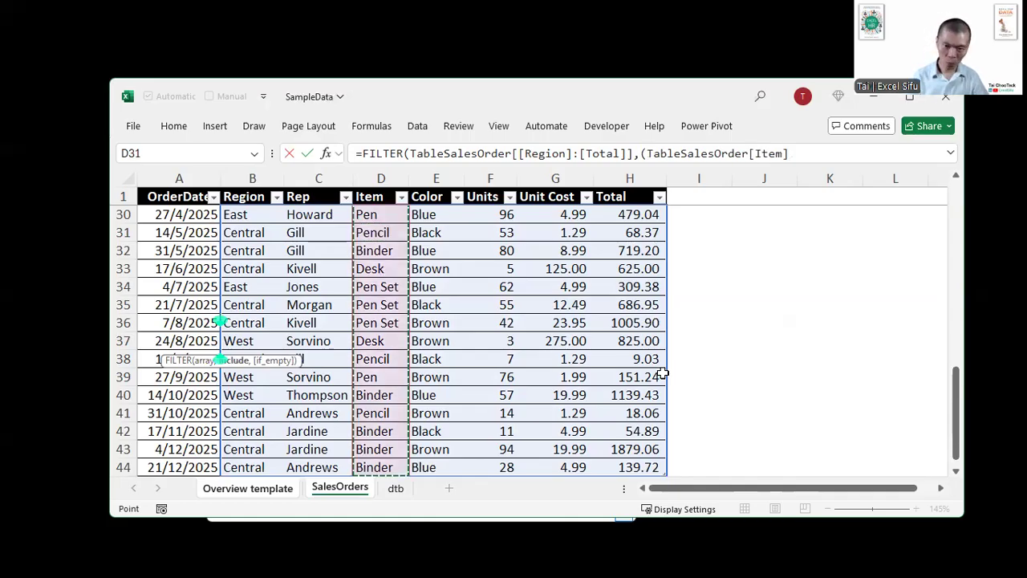
pyautogui.write('=')
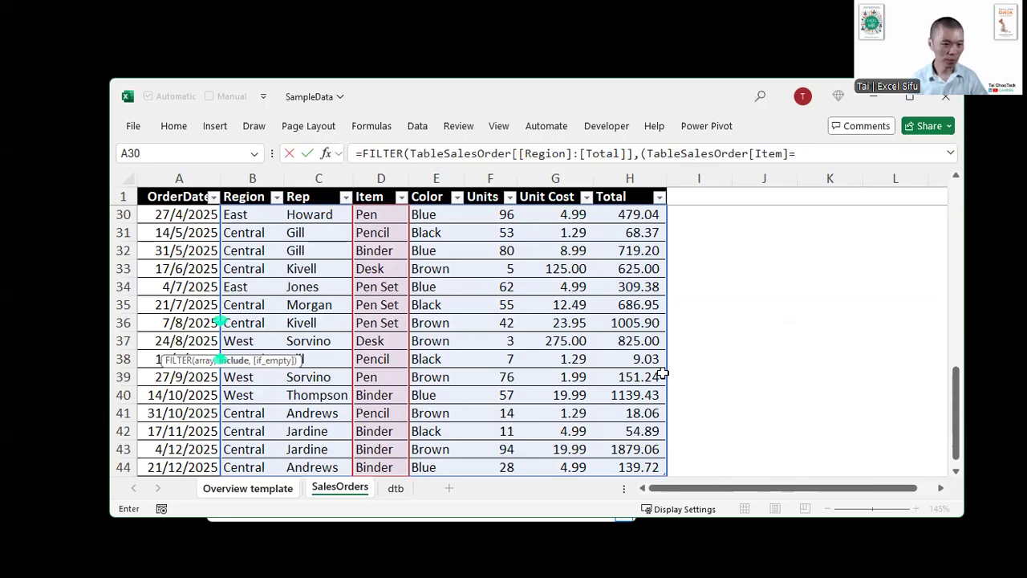
pyautogui.click(255, 484)
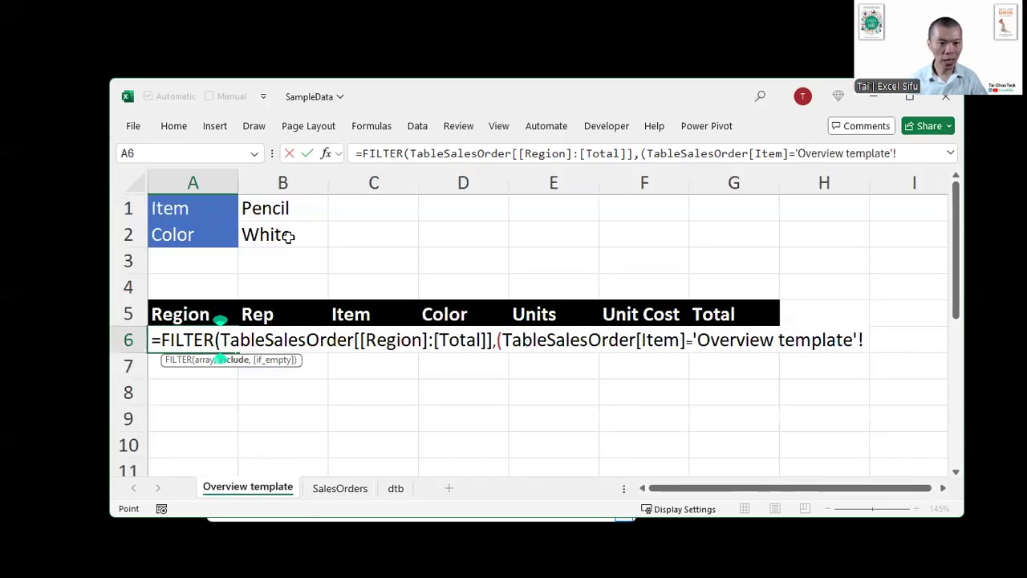
pyautogui.click(285, 206)
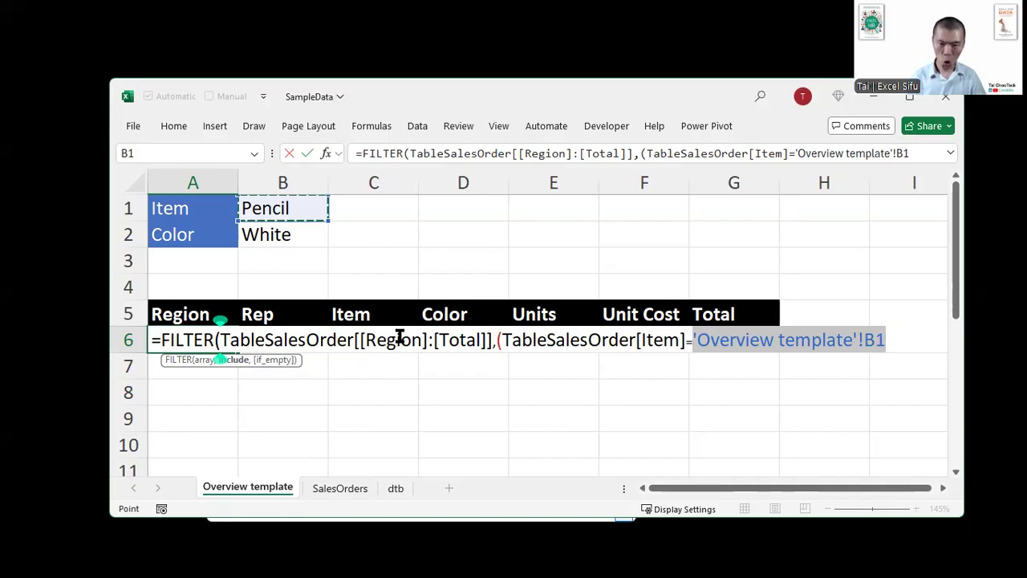
pyautogui.write(')')
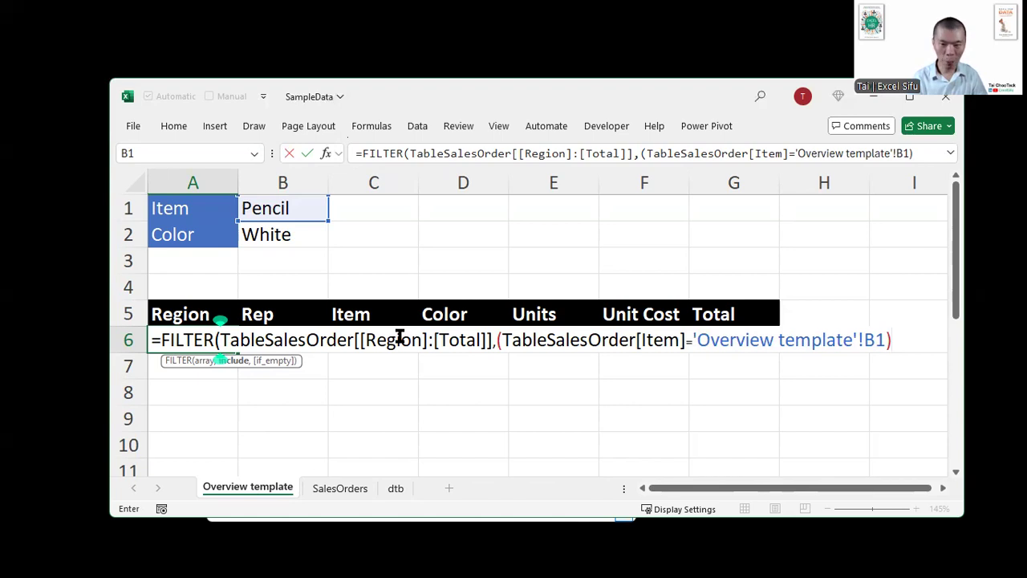
pyautogui.write('*')
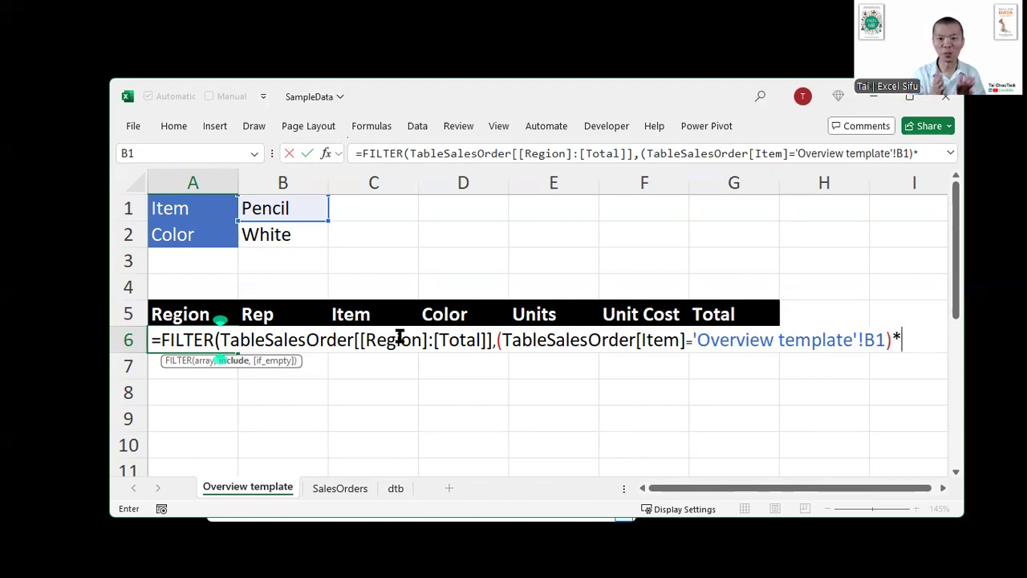
pyautogui.write('(')
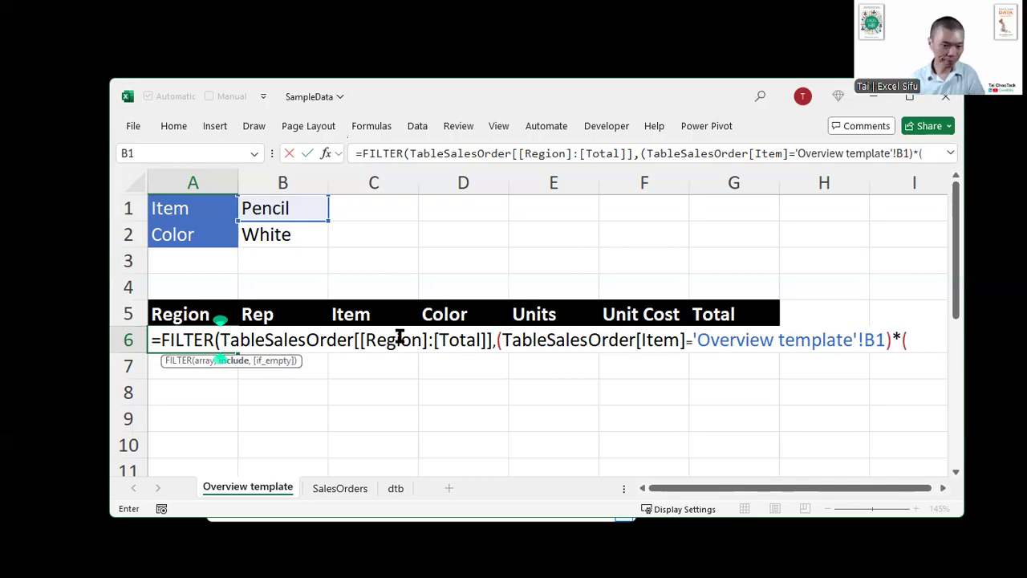
# - Multiply the item condition by a second condition, (TableSalesOrder[Color]='Overview template'!B2), in the FILTER formula
pyautogui.click(336, 488)
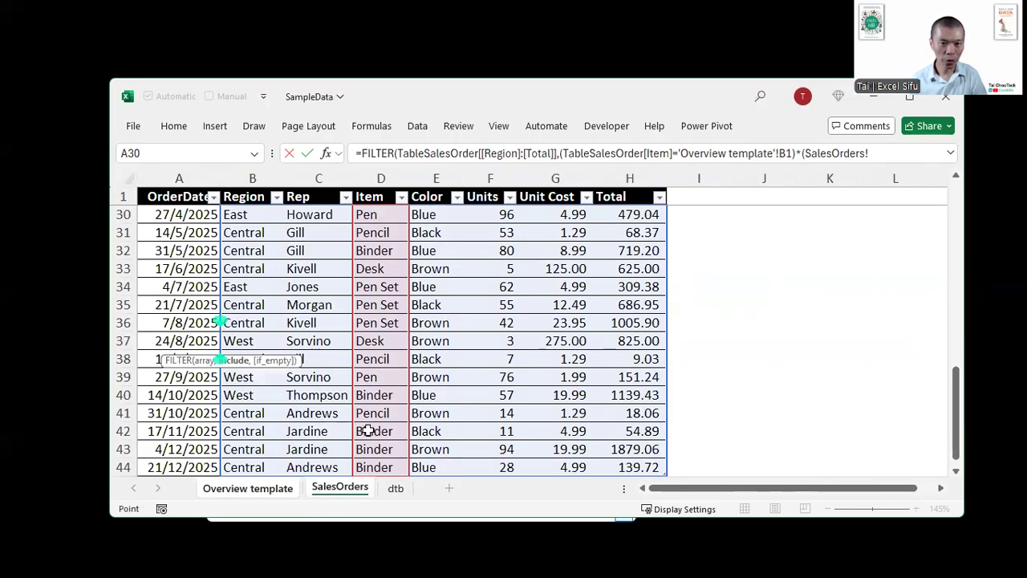
pyautogui.click(439, 251)
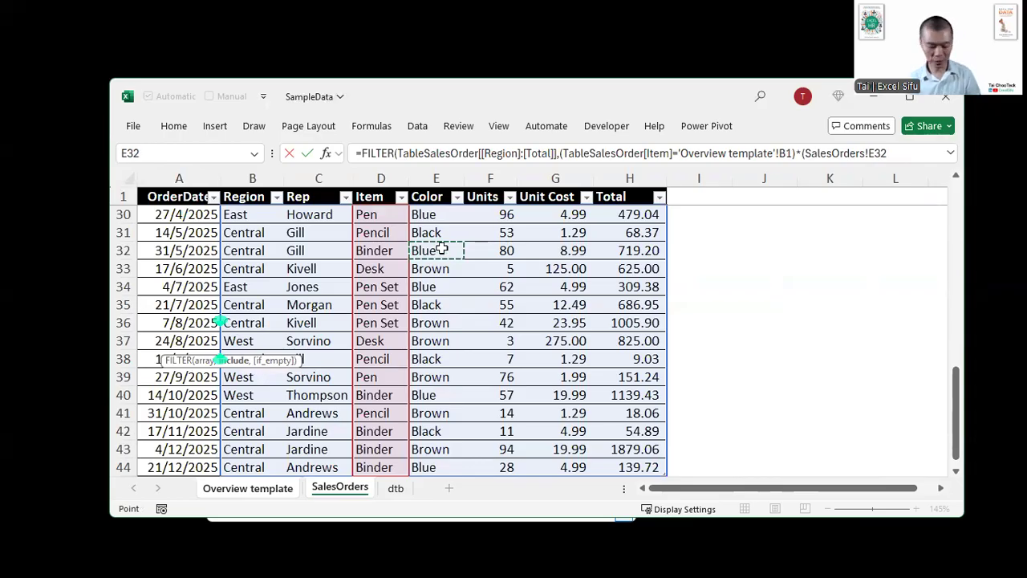
pyautogui.hotkey('ctrl', 'space')
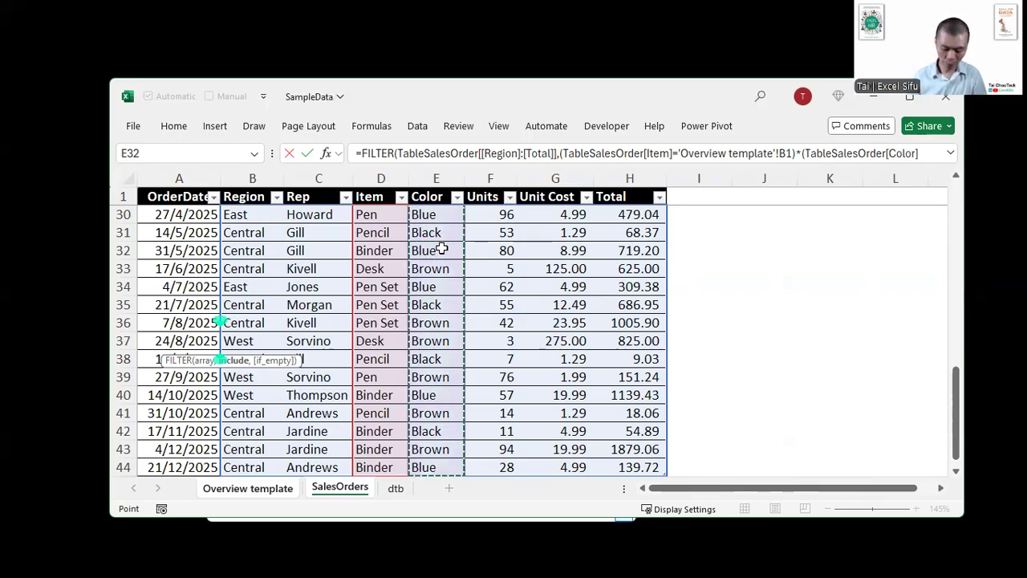
pyautogui.write('=')
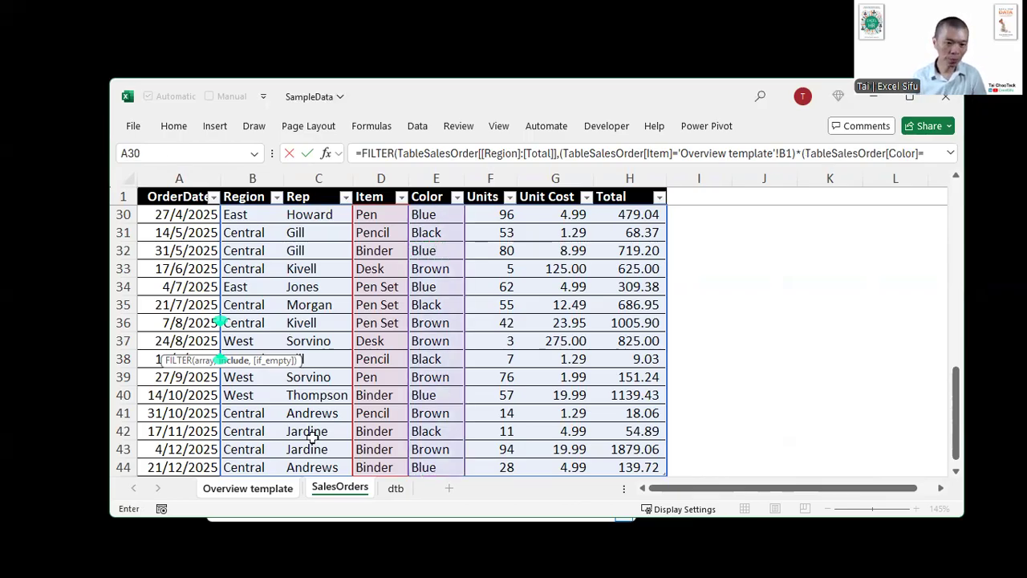
pyautogui.click(251, 489)
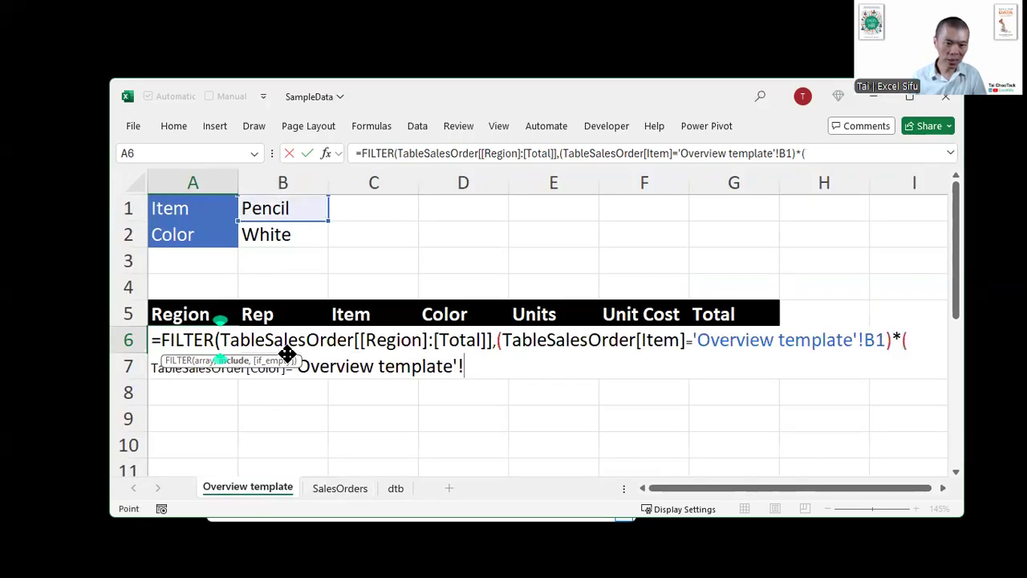
pyautogui.click(289, 242)
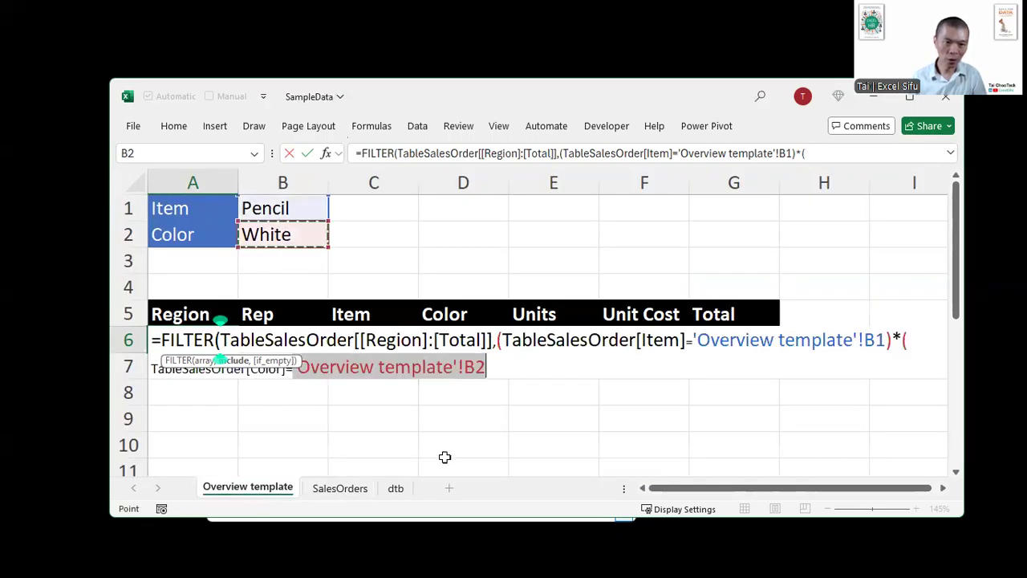
pyautogui.write(')')
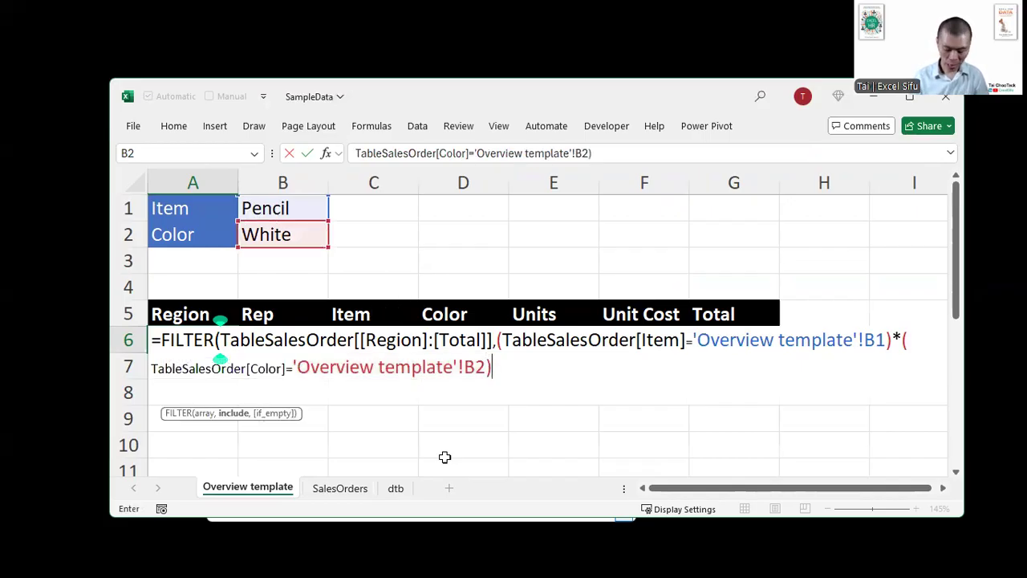
pyautogui.write(',')
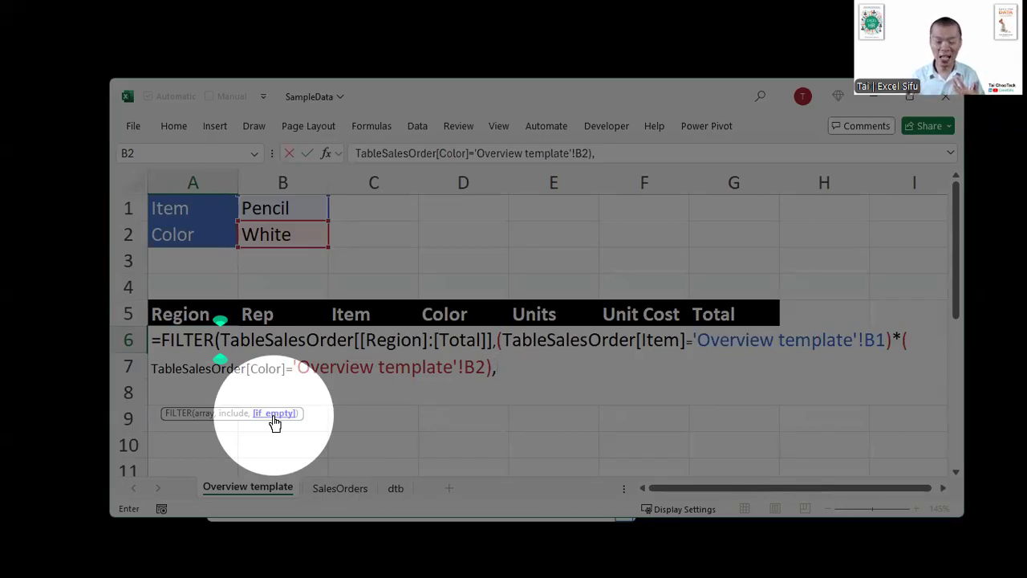
# - Set the if_empty argument to "No record found", close the FILTER formula and enter it in A6
pyautogui.write('"')
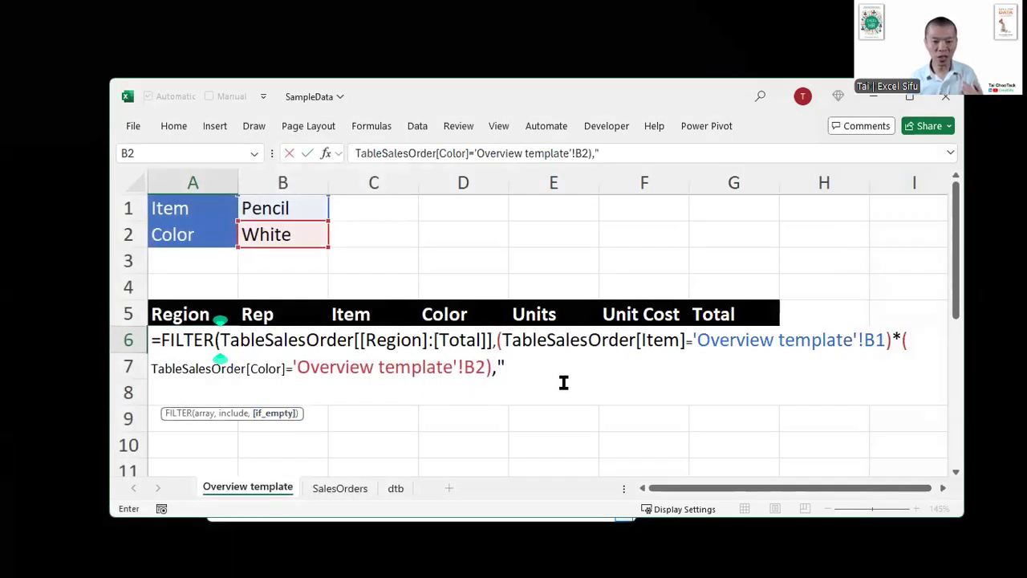
pyautogui.write('No ')
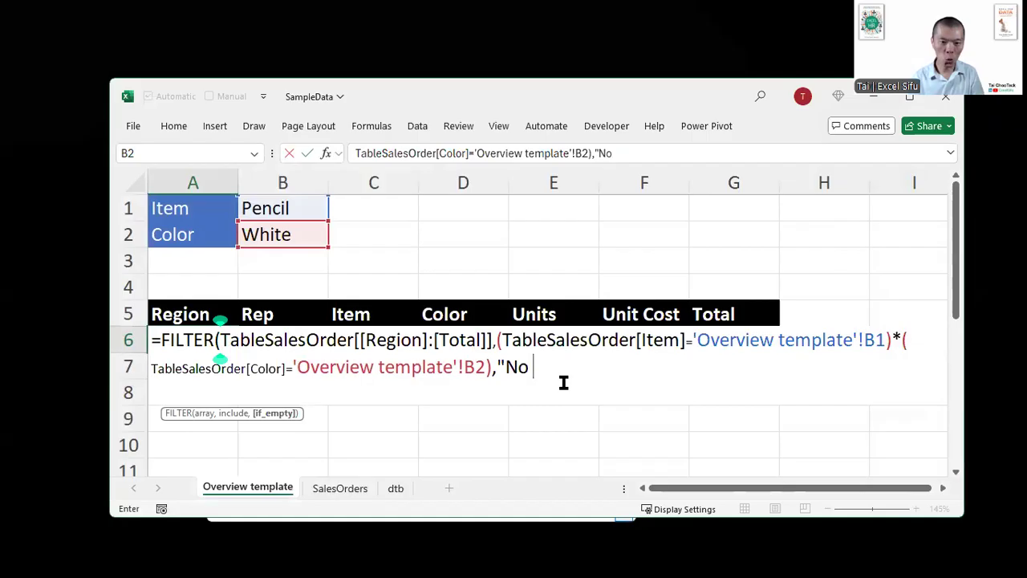
pyautogui.write('record ')
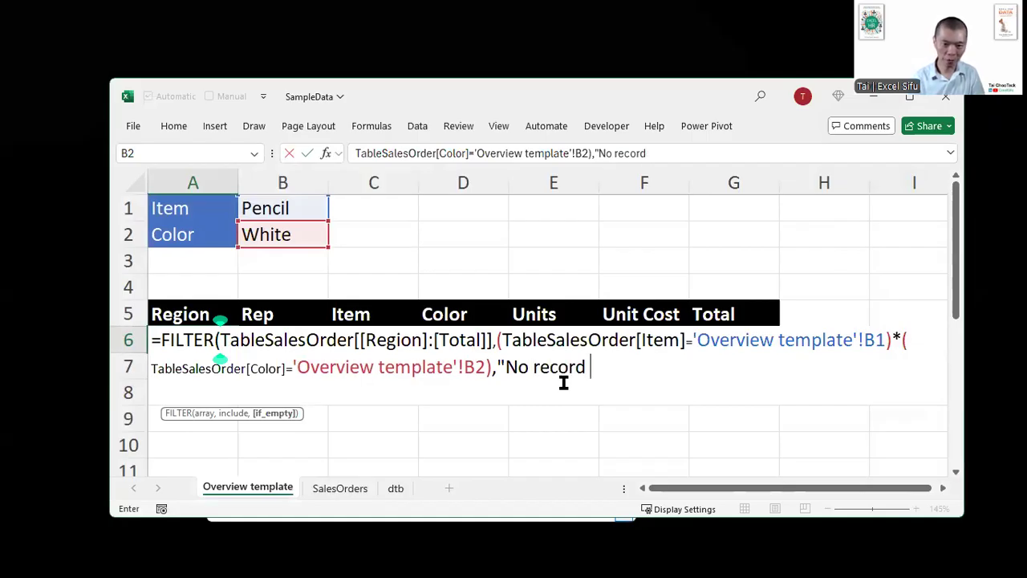
pyautogui.write('found"')
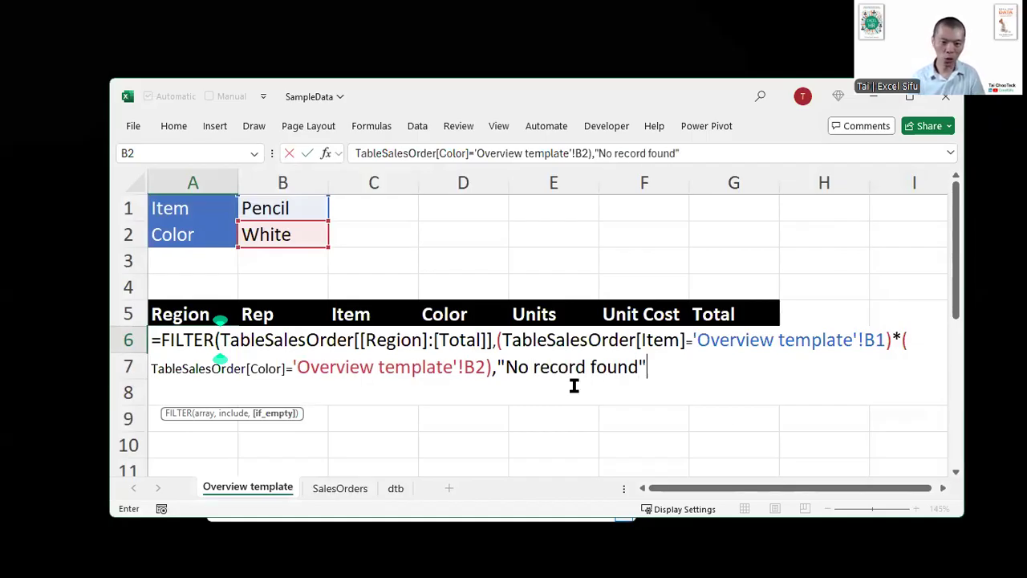
pyautogui.write(')')
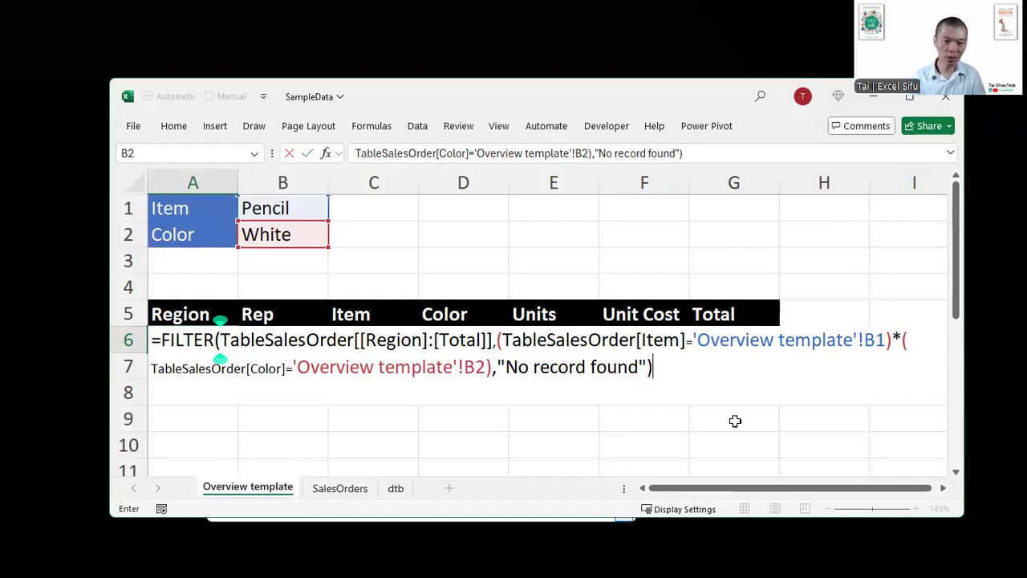
pyautogui.press('Return')
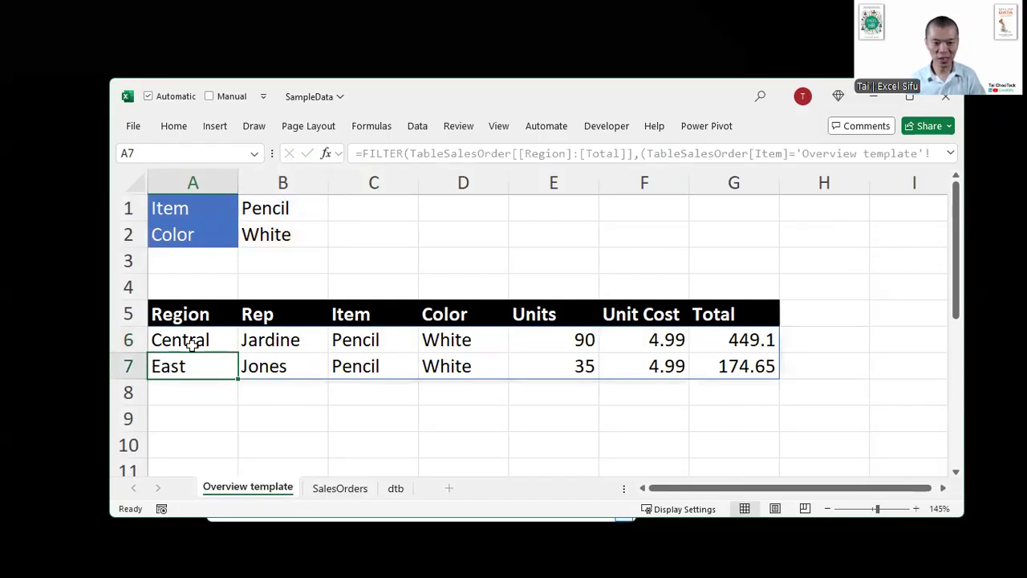
# - Test the FILTER formula by choosing Black as the color in B2 and Binder as the item in B1
pyautogui.click(283, 234)
pyautogui.click(332, 237)
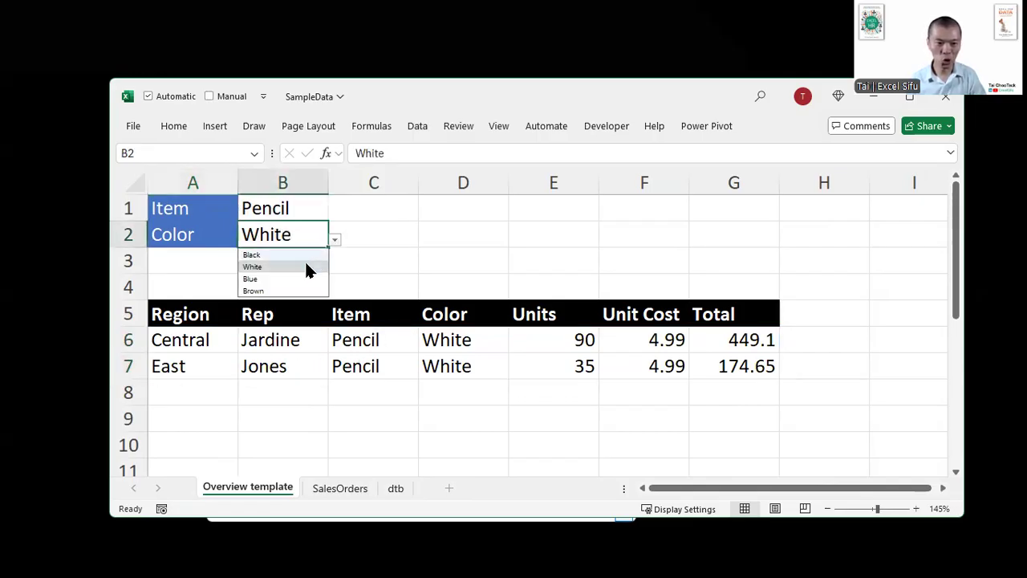
pyautogui.click(291, 254)
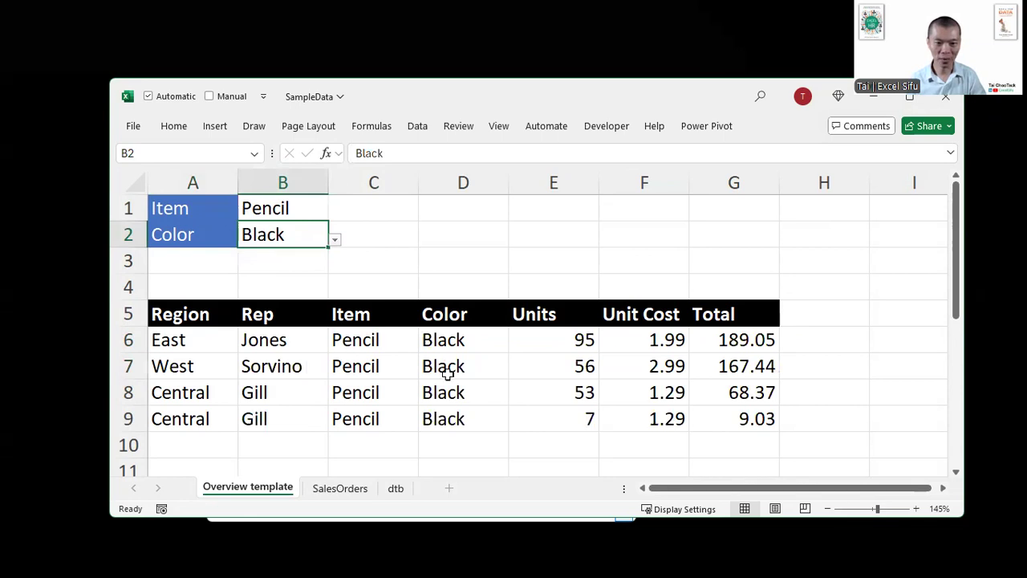
pyautogui.click(295, 204)
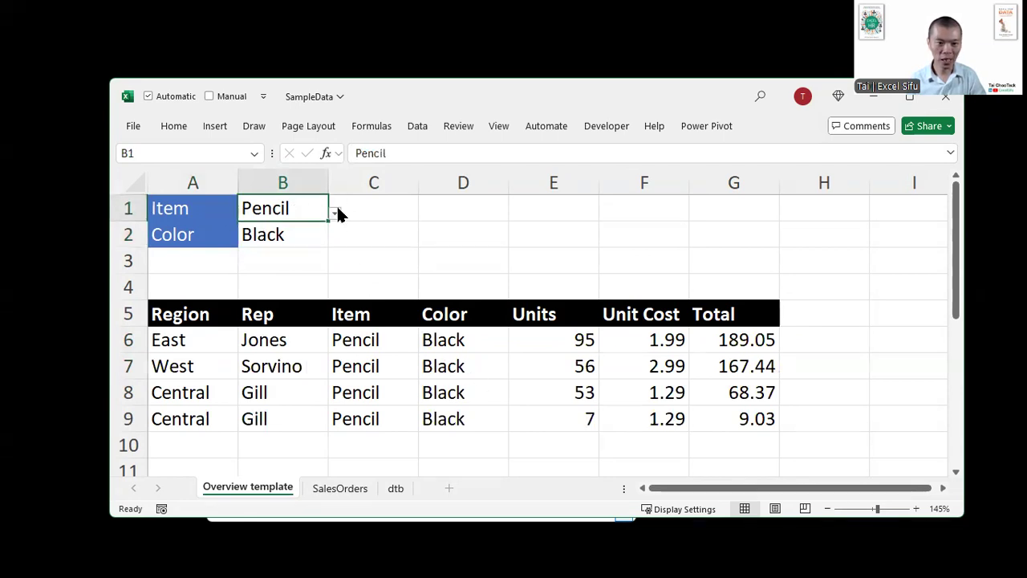
pyautogui.click(335, 212)
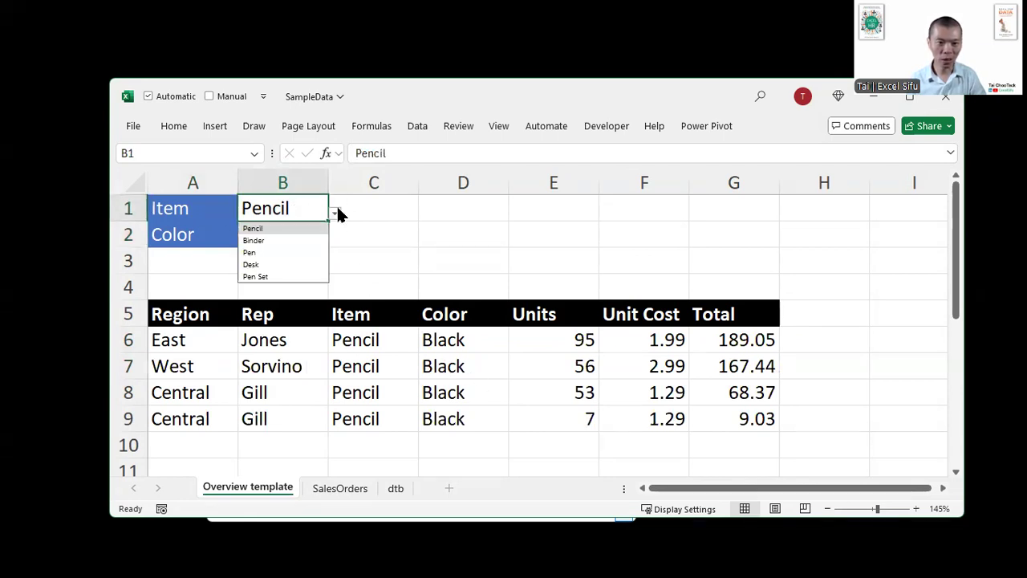
pyautogui.click(281, 236)
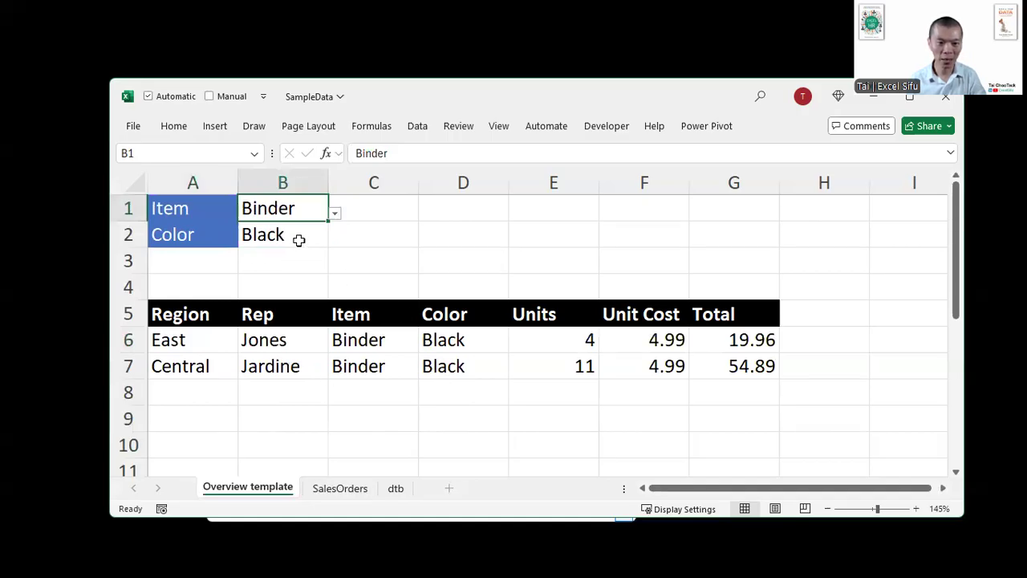
# - Choose Blue as the color in B2 to test the filter again, and switch it to White
pyautogui.click(299, 239)
pyautogui.click(335, 241)
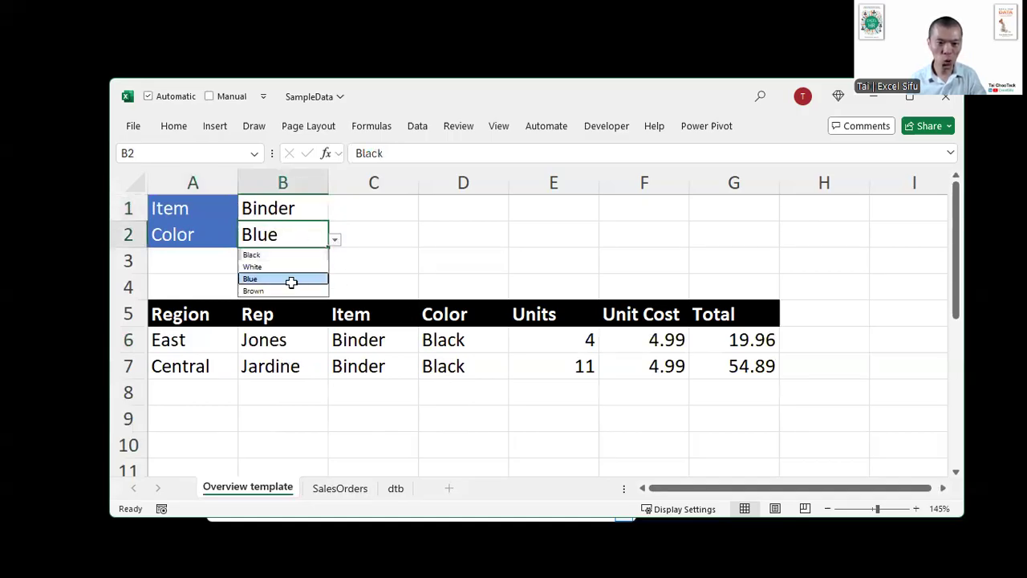
pyautogui.click(289, 280)
pyautogui.click(335, 239)
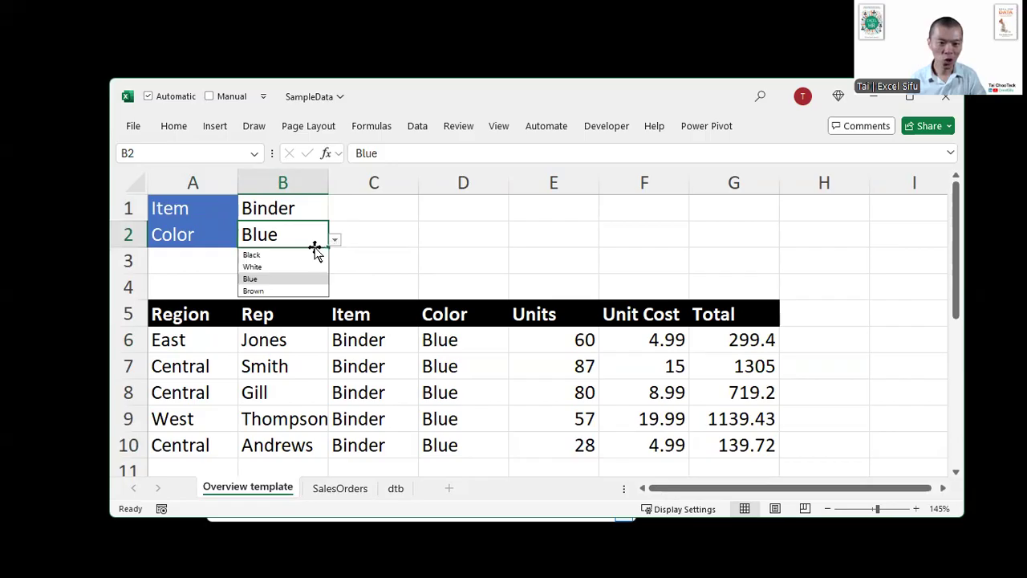
pyautogui.click(291, 268)
# - Choose Desk as the item in B1 to test another item and color combination
pyautogui.click(325, 209)
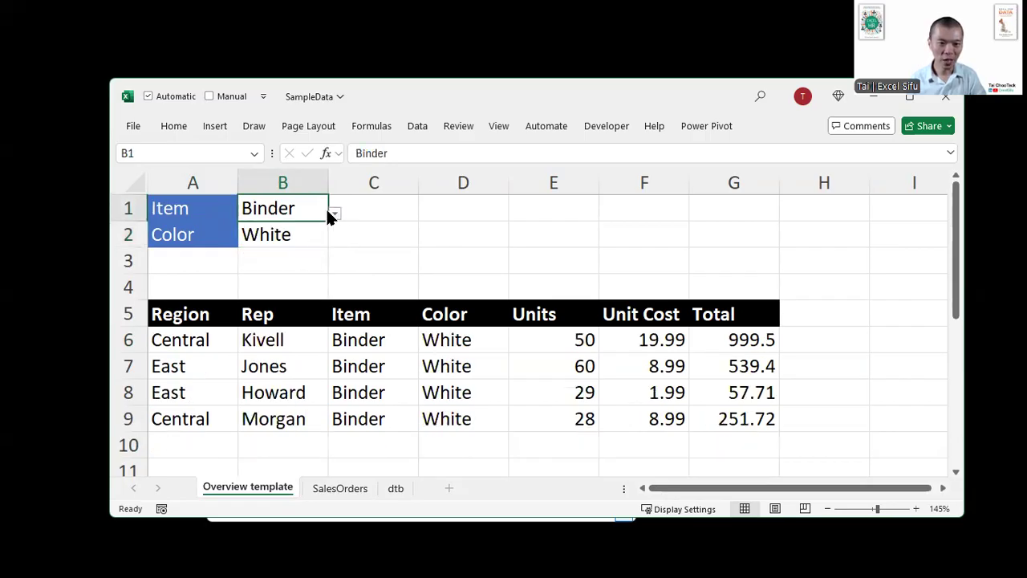
pyautogui.click(334, 215)
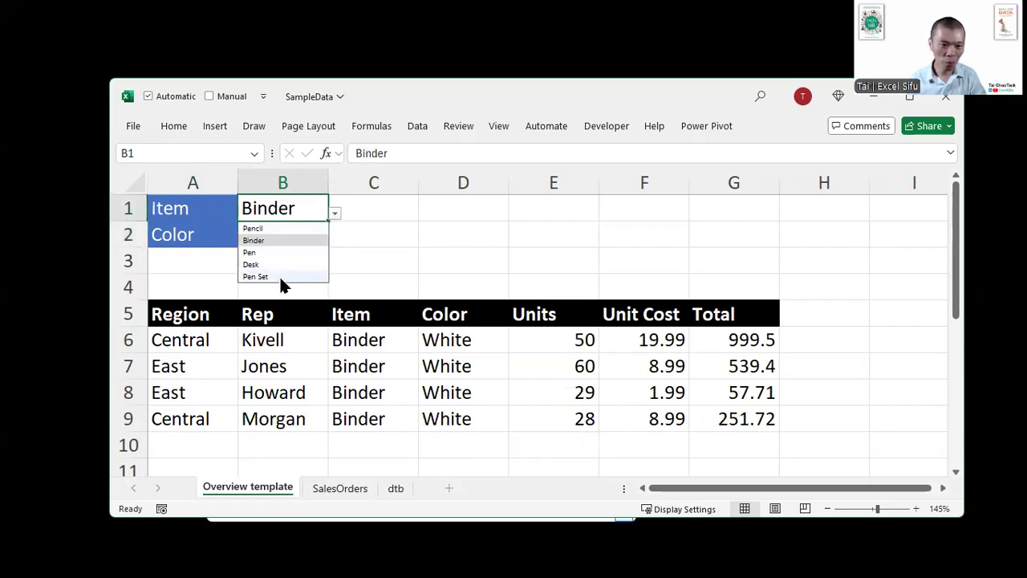
pyautogui.click(281, 264)
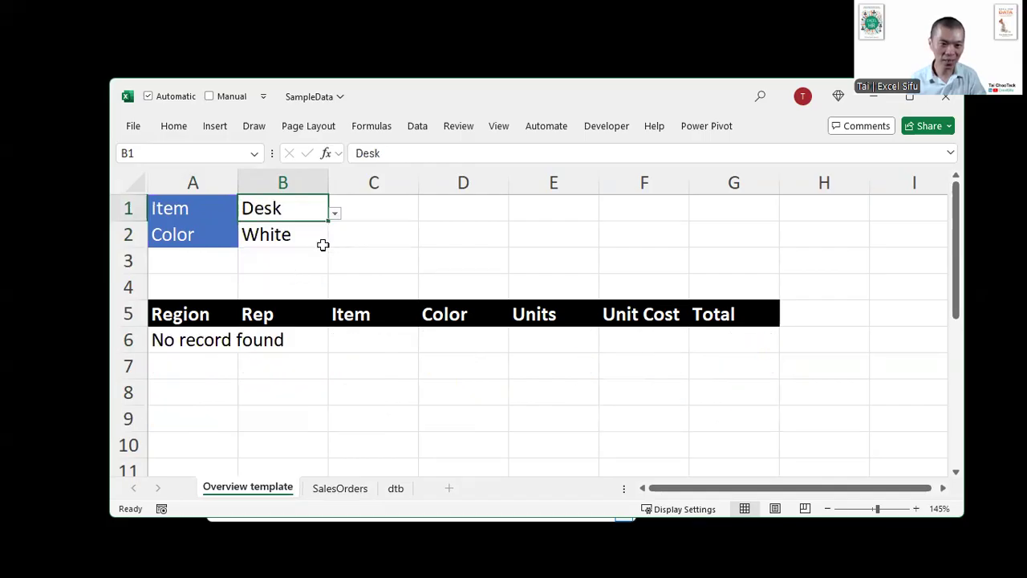
# - Open the FILTER formula in A6, underline its three TableSalesOrder references with on-screen annotation, and leave the formula unchanged
pyautogui.click(208, 346)
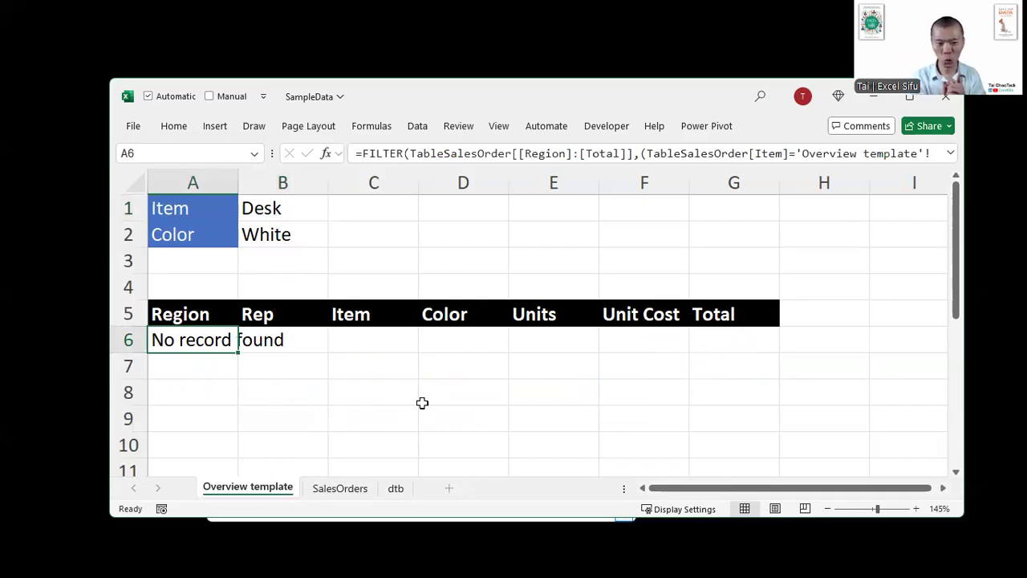
pyautogui.press('F2')
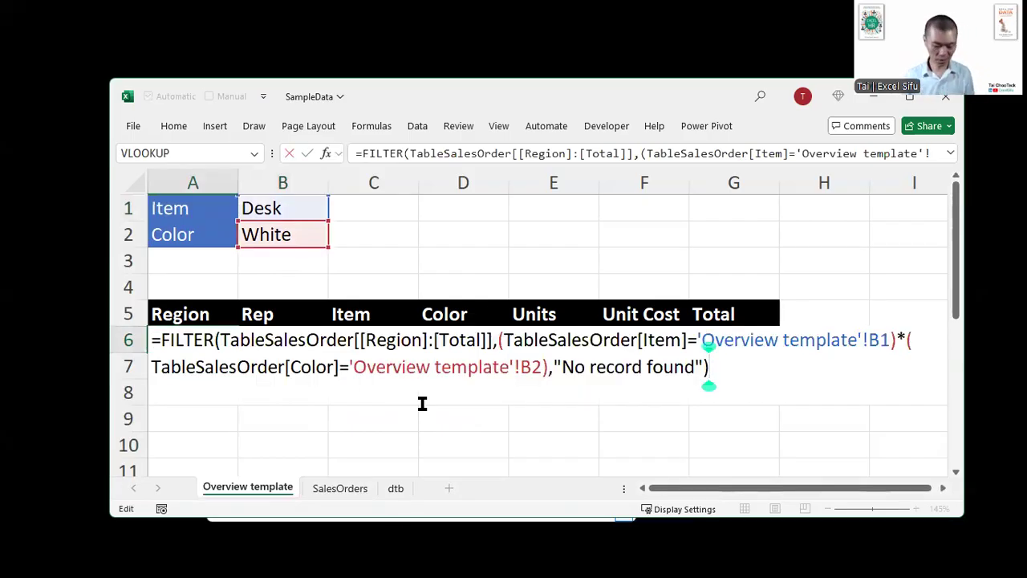
pyautogui.press('End')
pyautogui.hotkey('ctrl', '2')
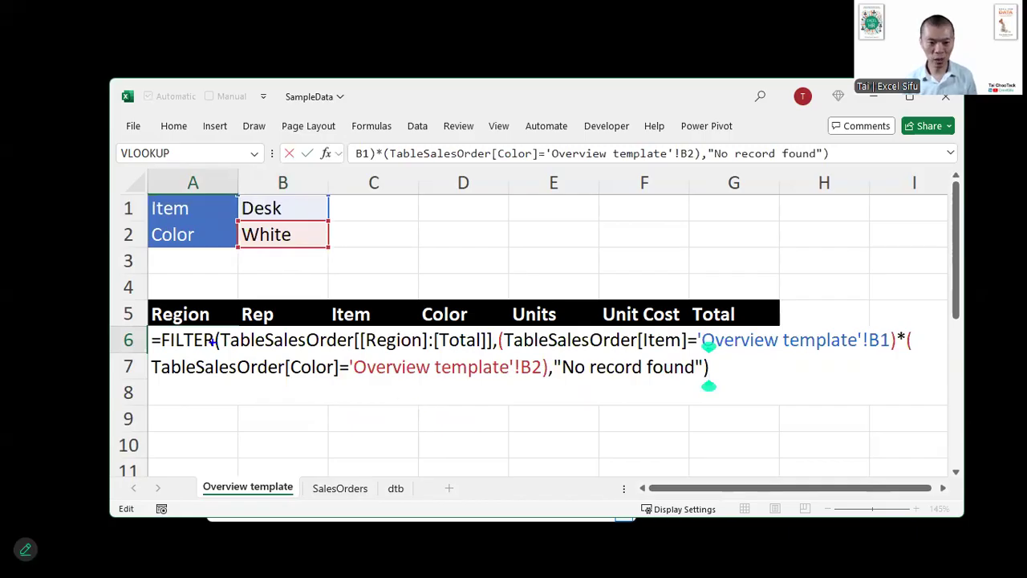
pyautogui.moveTo(232, 352); pyautogui.dragTo(350, 352)
pyautogui.moveTo(510, 353); pyautogui.dragTo(622, 353)
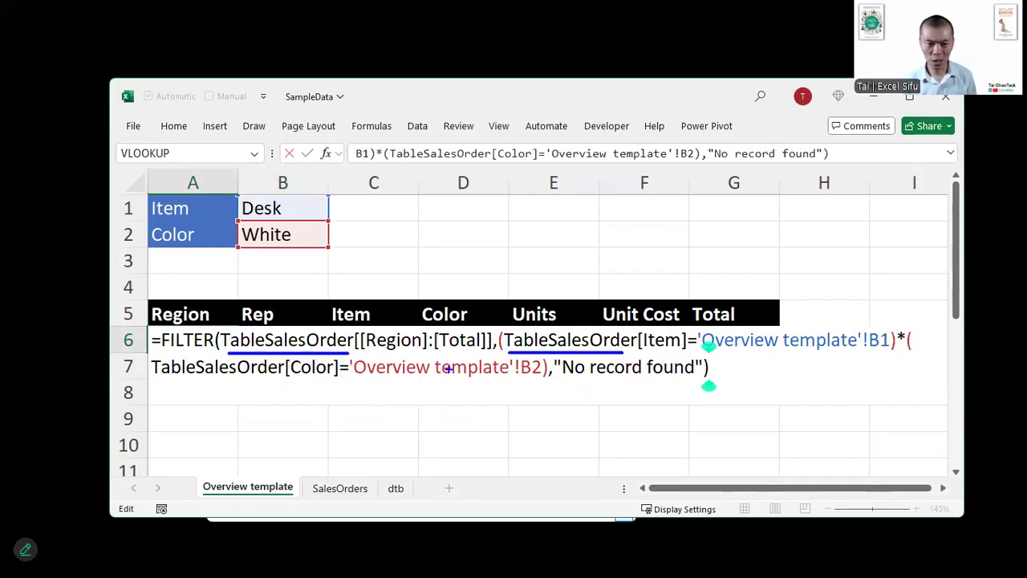
pyautogui.moveTo(162, 384); pyautogui.dragTo(273, 383)
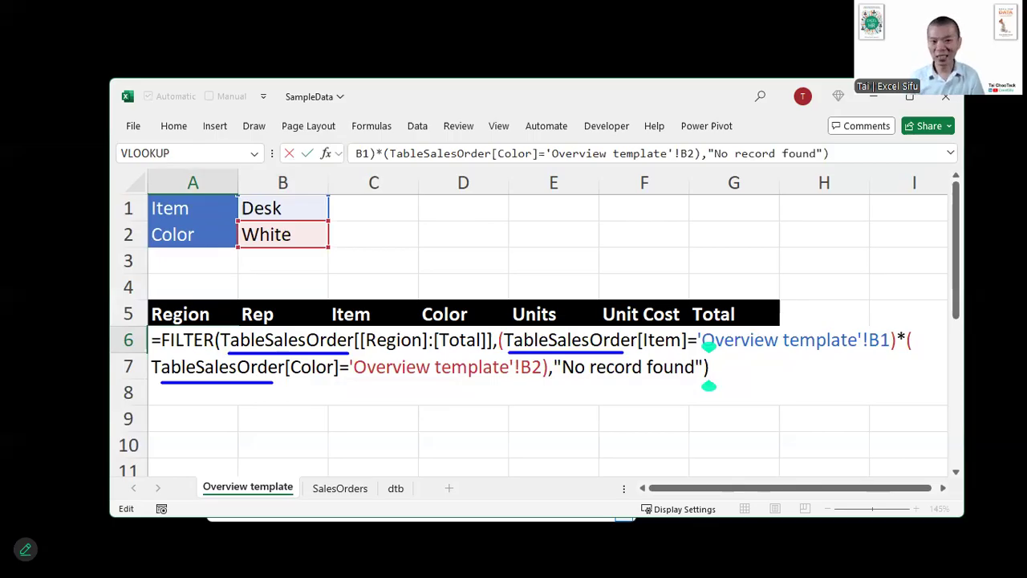
pyautogui.press('Return')
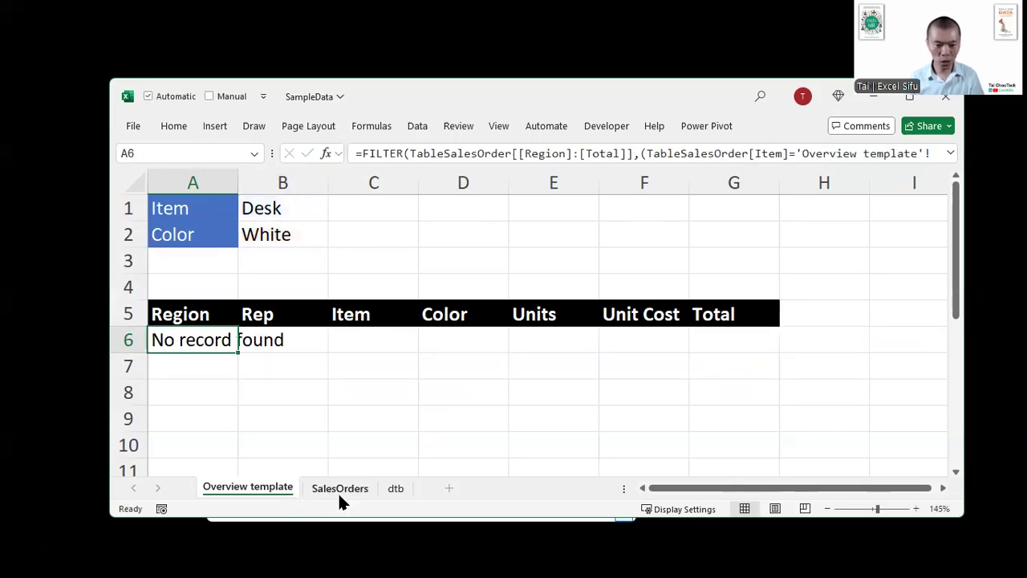
# - Add a new row 45 directly below the SalesOrders table with Desk as the Item and White as the Color
pyautogui.click(340, 488)
pyautogui.click(383, 431)
pyautogui.press('Down')
pyautogui.press('Down')
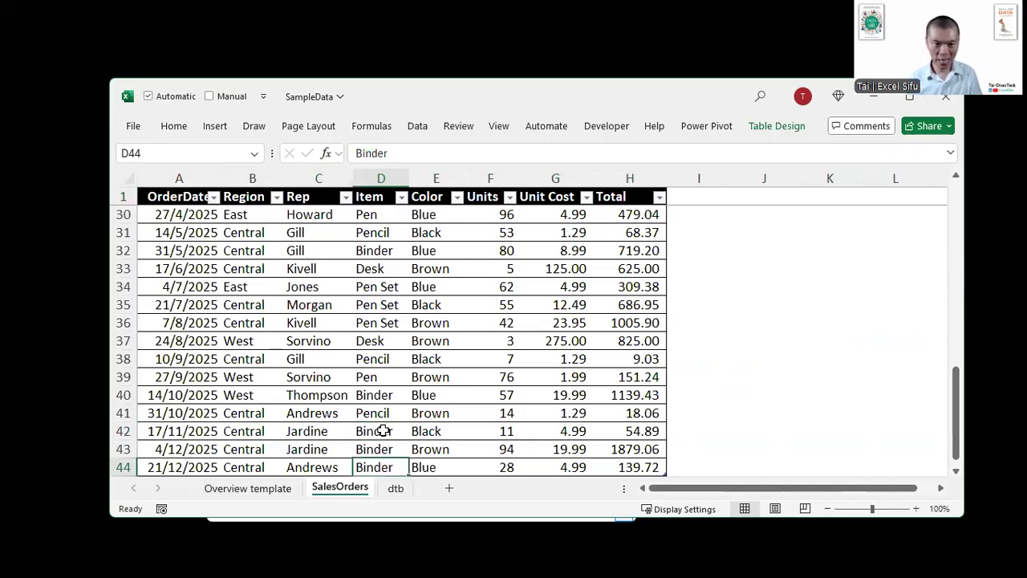
pyautogui.scroll(-3, 384, 431)
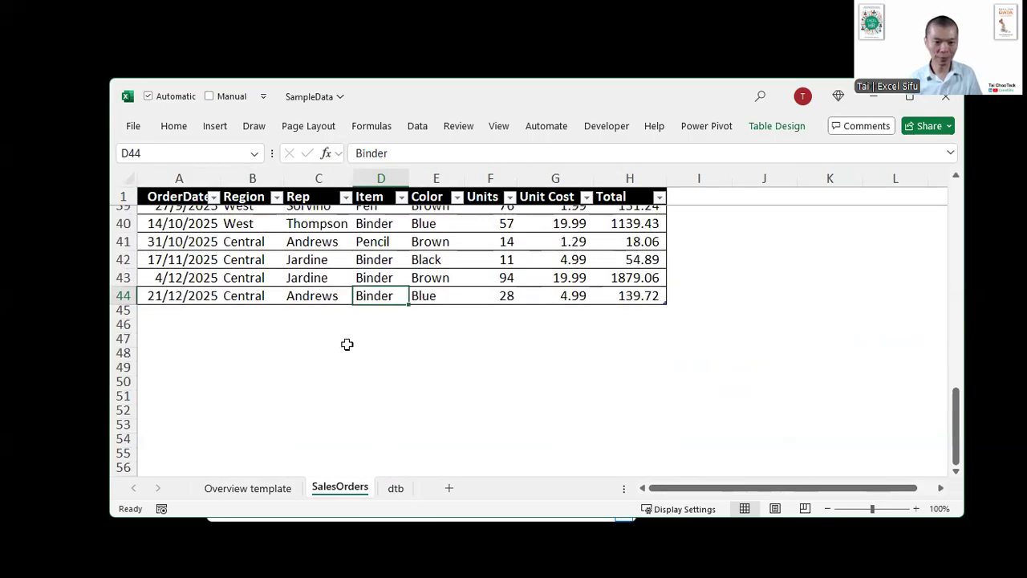
pyautogui.click(388, 312)
pyautogui.write('Desk')
pyautogui.press('Tab')
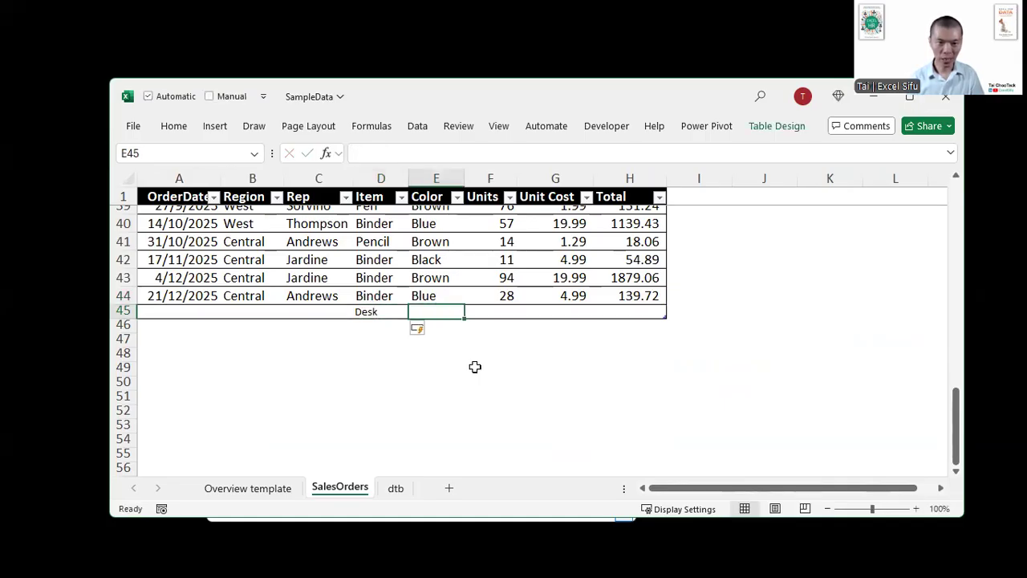
pyautogui.write('white')
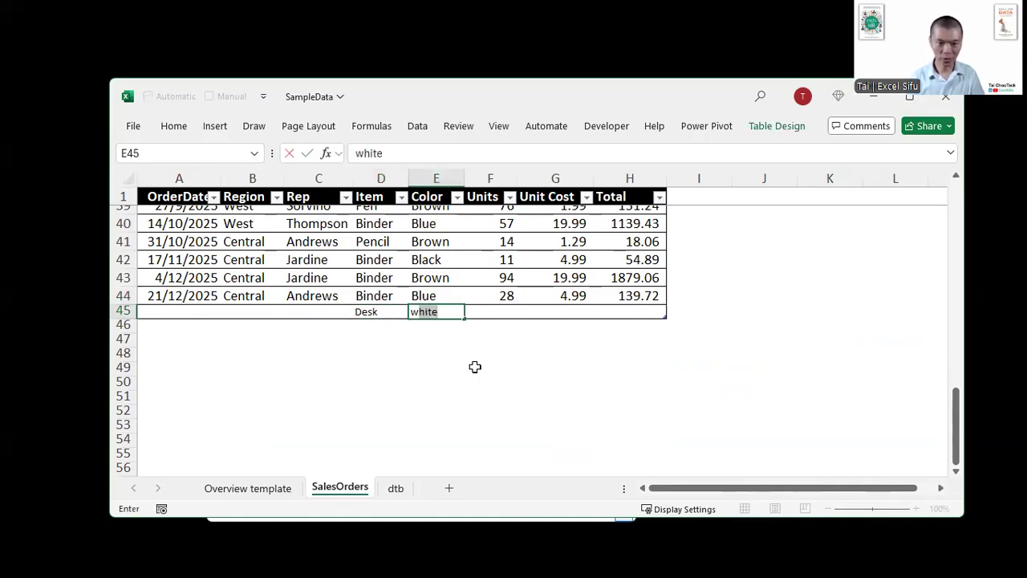
pyautogui.press('Return')
# - Return to the Overview template sheet to check the filtered output for the new order row
pyautogui.press('Up')
pyautogui.press('Right')
pyautogui.press('Right')
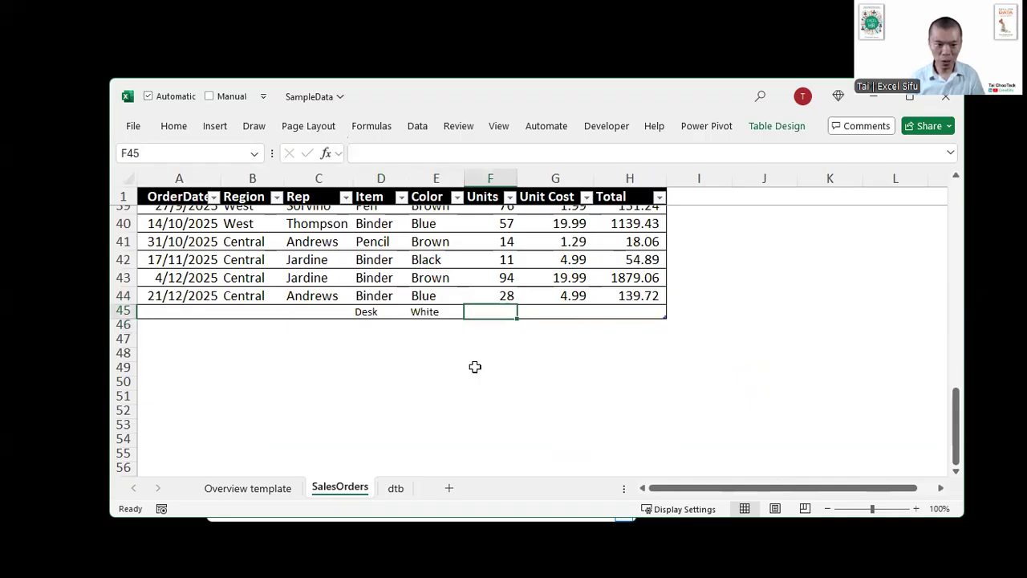
pyautogui.press('Left')
pyautogui.press('Left')
pyautogui.press('Left')
pyautogui.press('Left')
pyautogui.hotkey('ctrl', 'pageup')
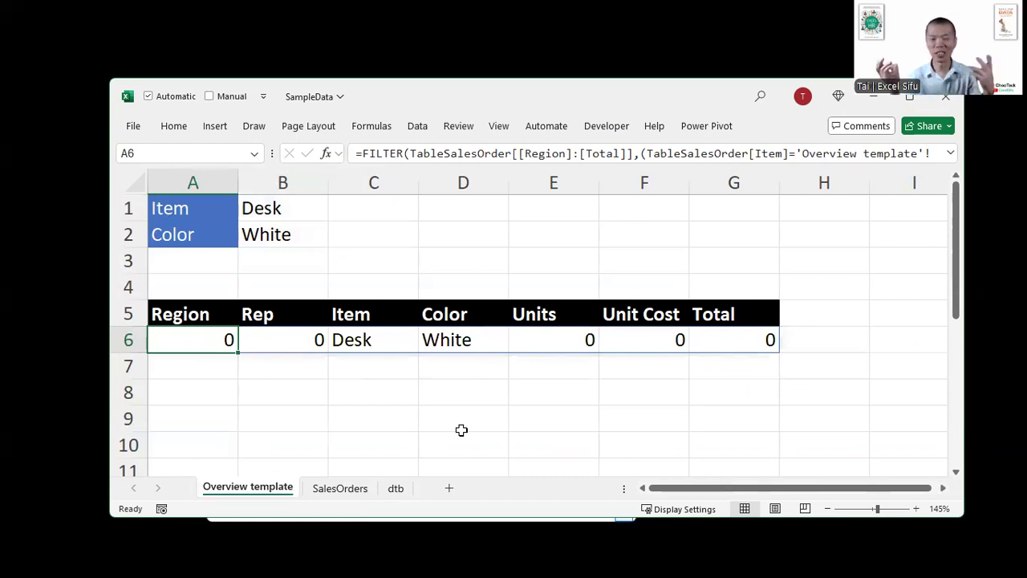
# - Fill the OrderDate, Region, Rep, Units, Unit Cost and Total cells of SalesOrders row 45 with the values from row 44
pyautogui.click(339, 488)
pyautogui.hotkey('ctrl', 'd')
pyautogui.press('Tab')
pyautogui.hotkey('ctrl', 'd')
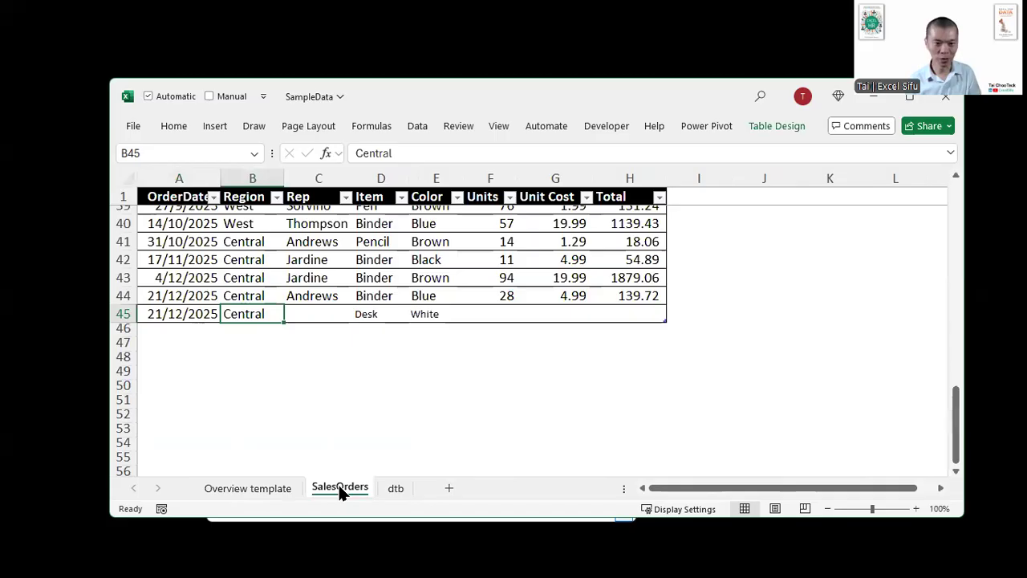
pyautogui.press('Tab')
pyautogui.hotkey('ctrl', 'd')
pyautogui.press('Tab')
pyautogui.press('Tab')
pyautogui.hotkey('ctrl', 'd')
pyautogui.press('Right')
pyautogui.hotkey('ctrl', 'd')
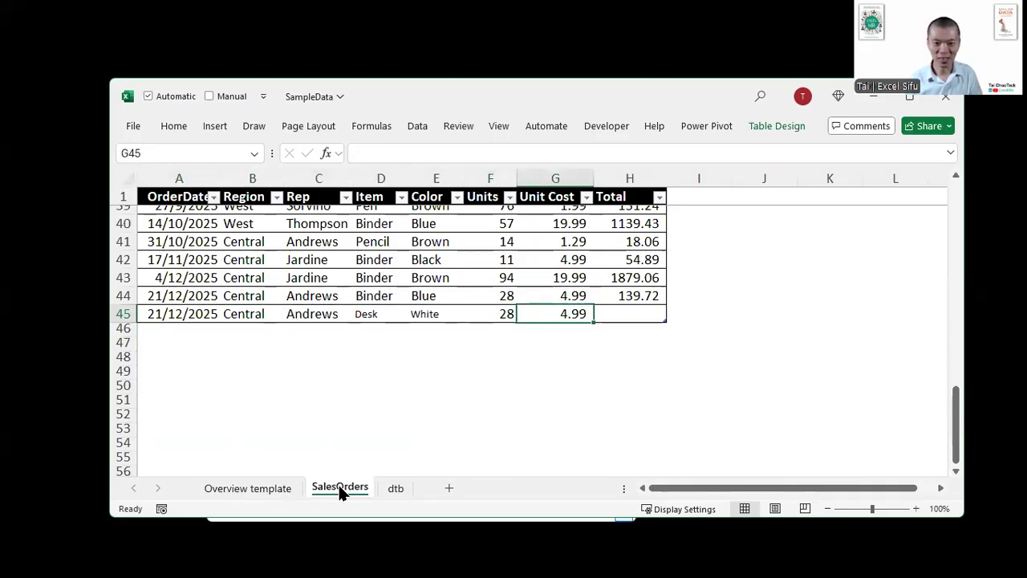
pyautogui.press('Right')
pyautogui.hotkey('ctrl', 'd')
# - Check the Overview template output again and open the FILTER formula in A6 for review
pyautogui.hotkey('ctrl', 'pageup')
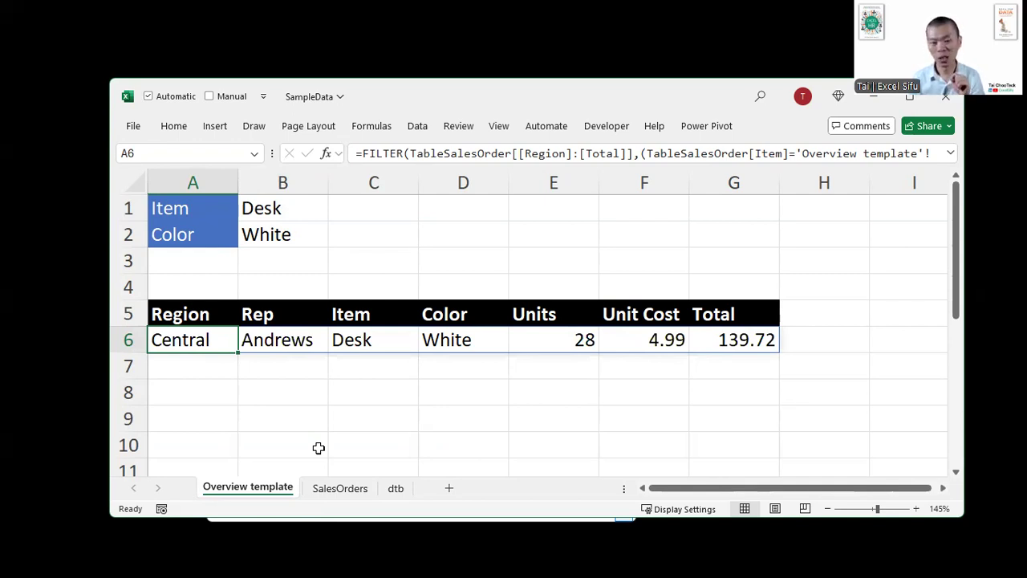
pyautogui.press('F2')
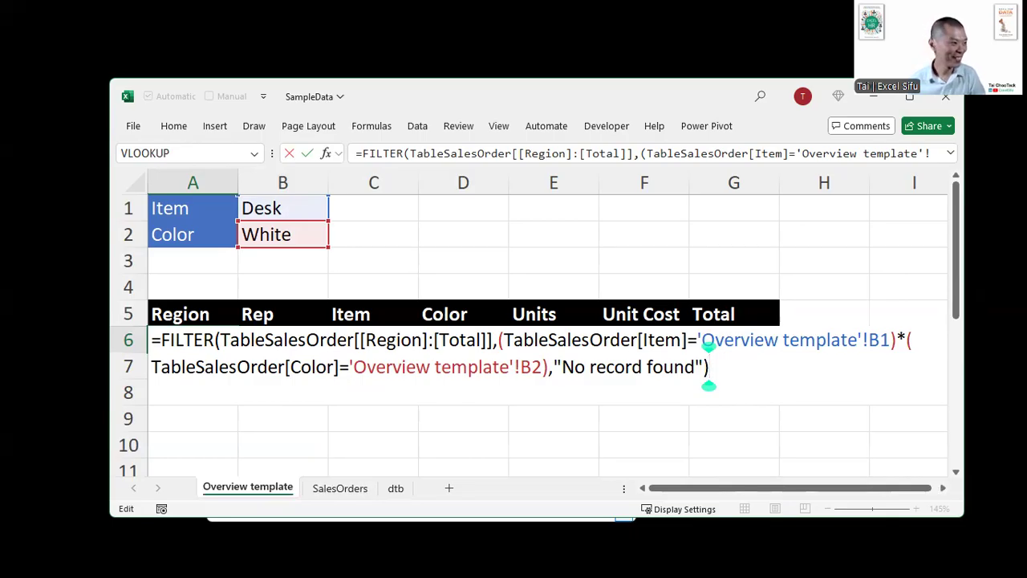
pyautogui.hotkey('alt', 'Tab')
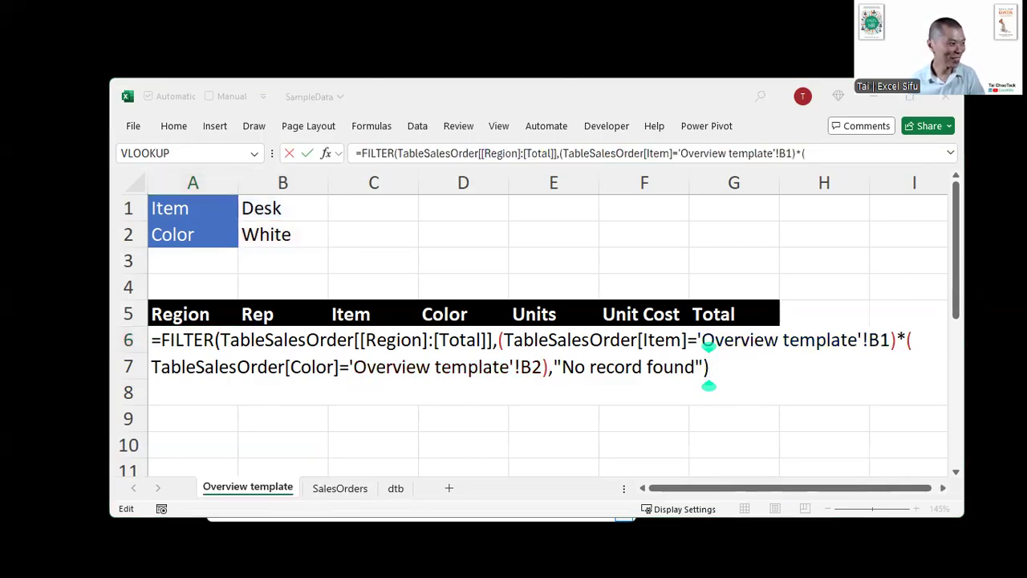